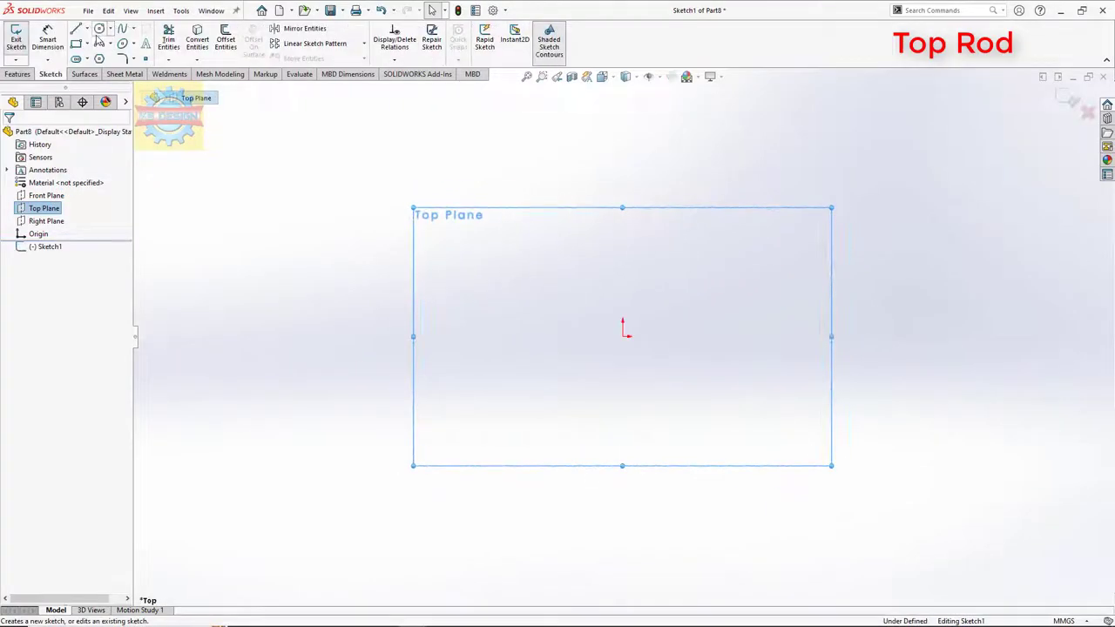
Sketch a circle at the origin on the Top Plane and dimension it to 24 mm diameter.
{"action": "left_click", "coordinate": [622, 336]}
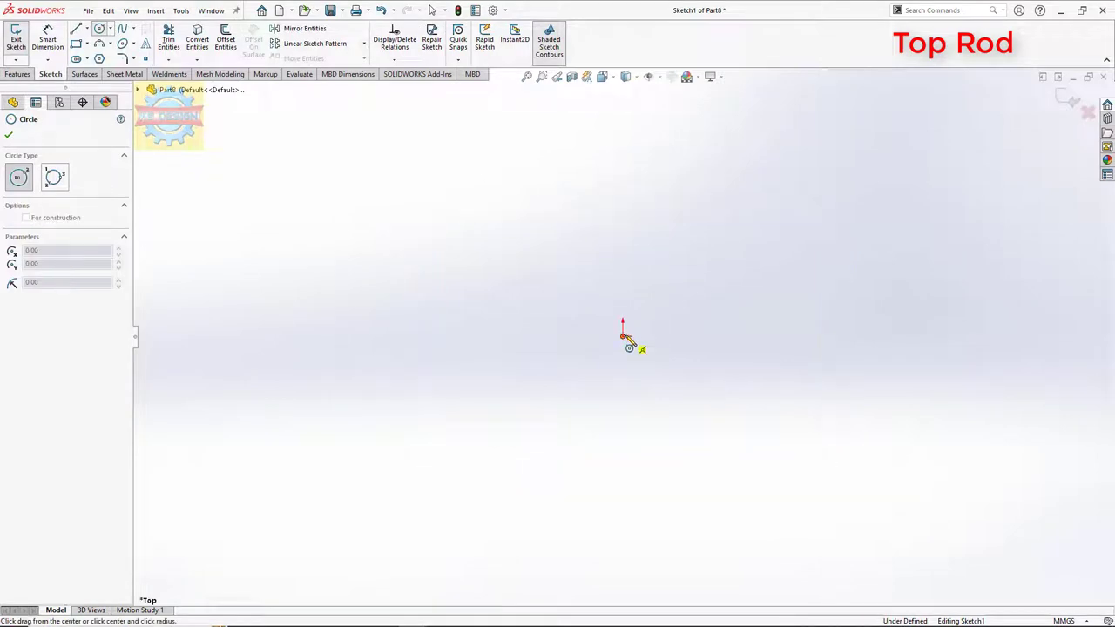
{"action": "left_click", "coordinate": [675, 241]}
{"action": "left_click", "coordinate": [53, 48]}
{"action": "left_click", "coordinate": [560, 255]}
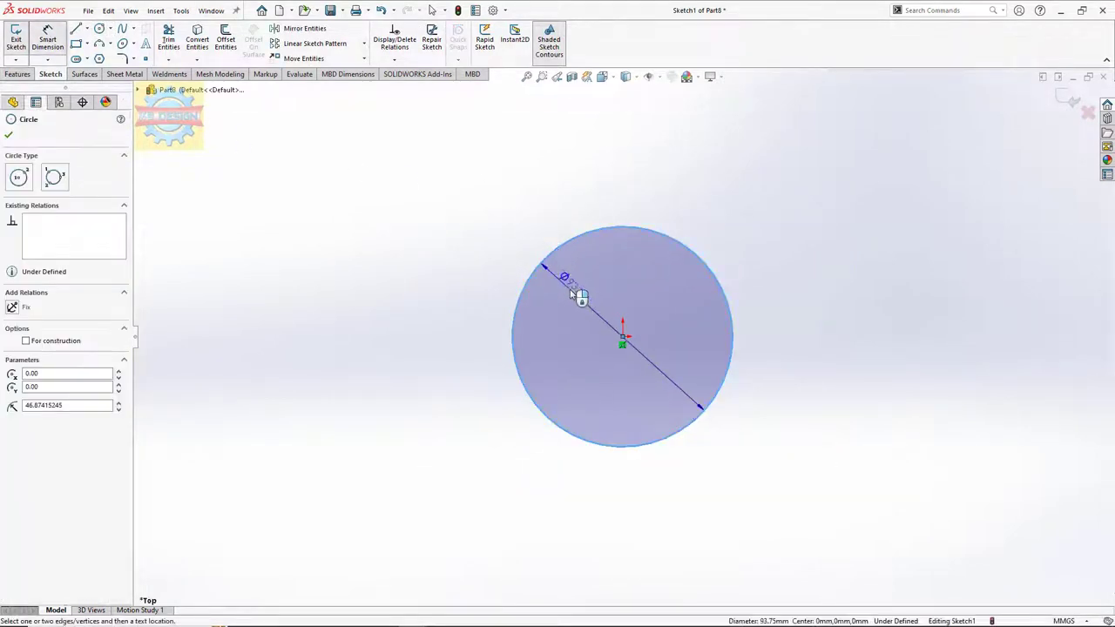
{"action": "left_click", "coordinate": [575, 294]}
{"action": "type", "text": "24"}
{"action": "key", "text": "Return"}
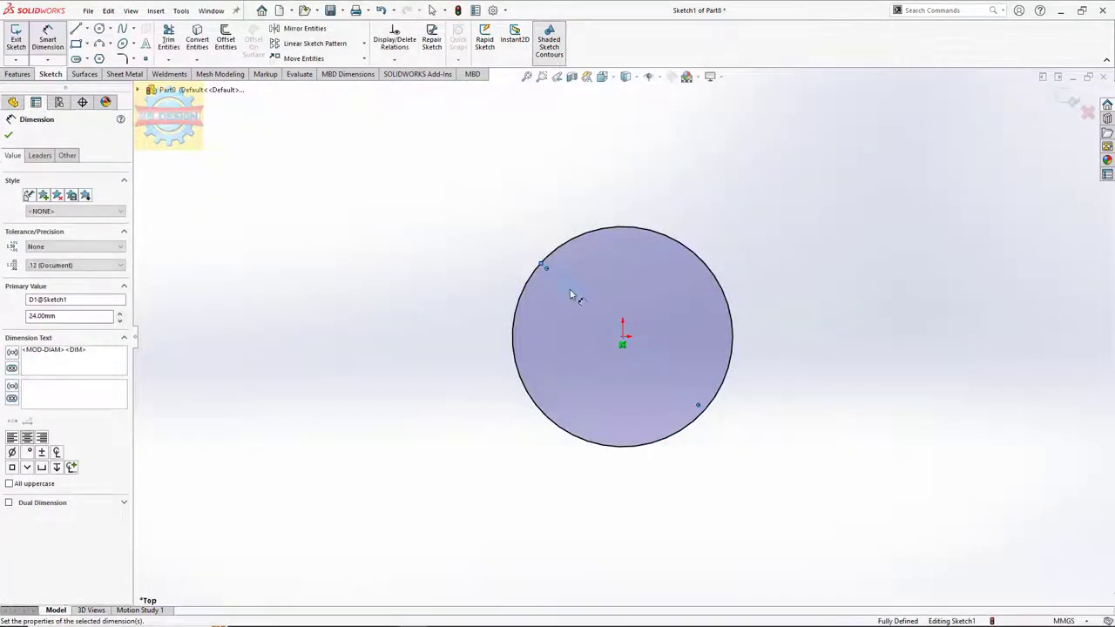
Extrude the 24 mm circle 108.93 mm into a solid cylinder.
{"action": "left_click", "coordinate": [18, 74]}
{"action": "left_click", "coordinate": [20, 39]}
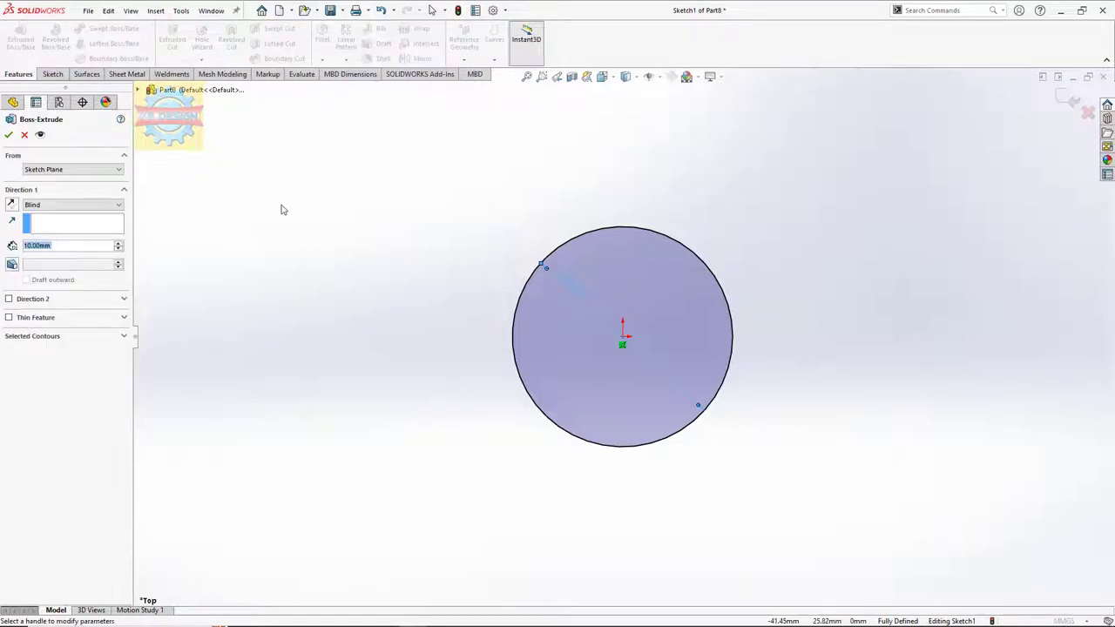
{"action": "type", "text": "108.93"}
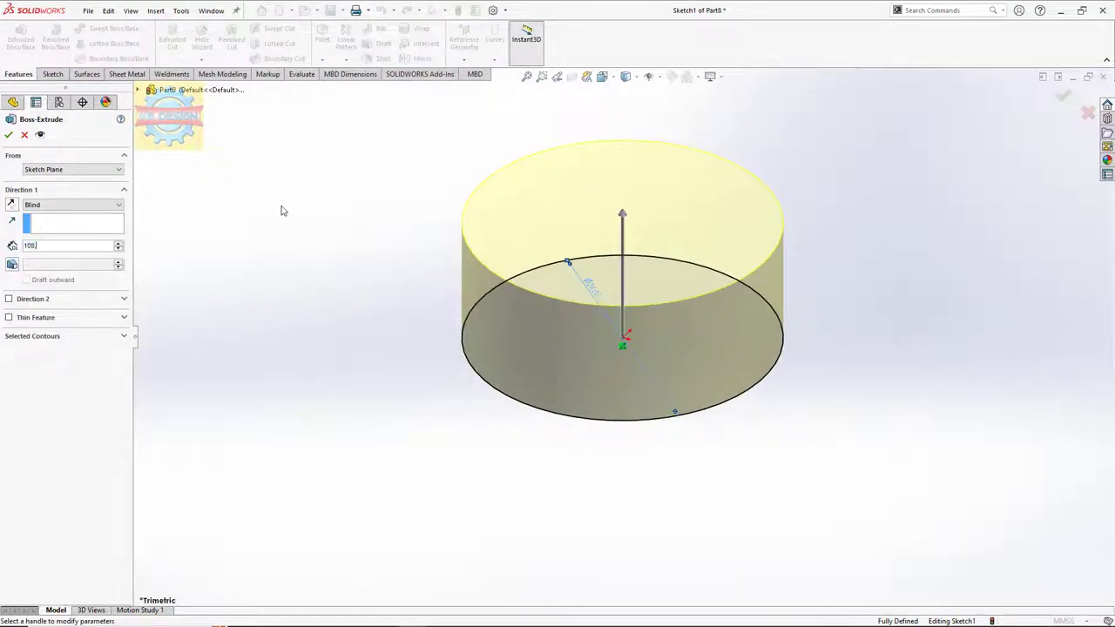
{"action": "left_click", "coordinate": [10, 136]}
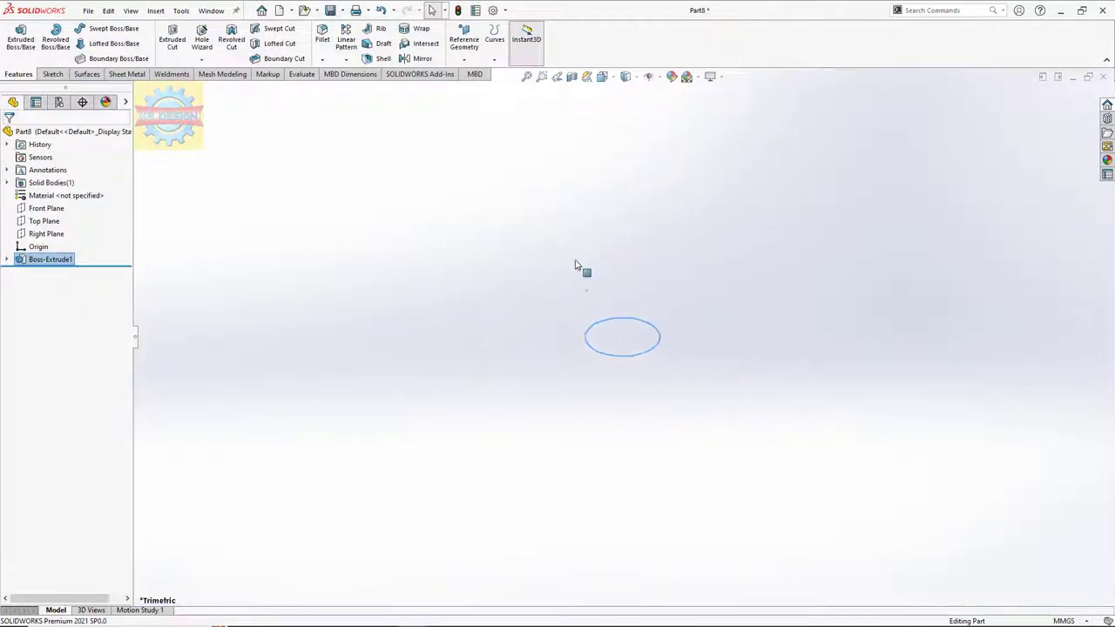
Show the hidden Boss-Extrude1 body and zoom to fit the cylinder.
{"action": "left_click", "coordinate": [8, 260]}
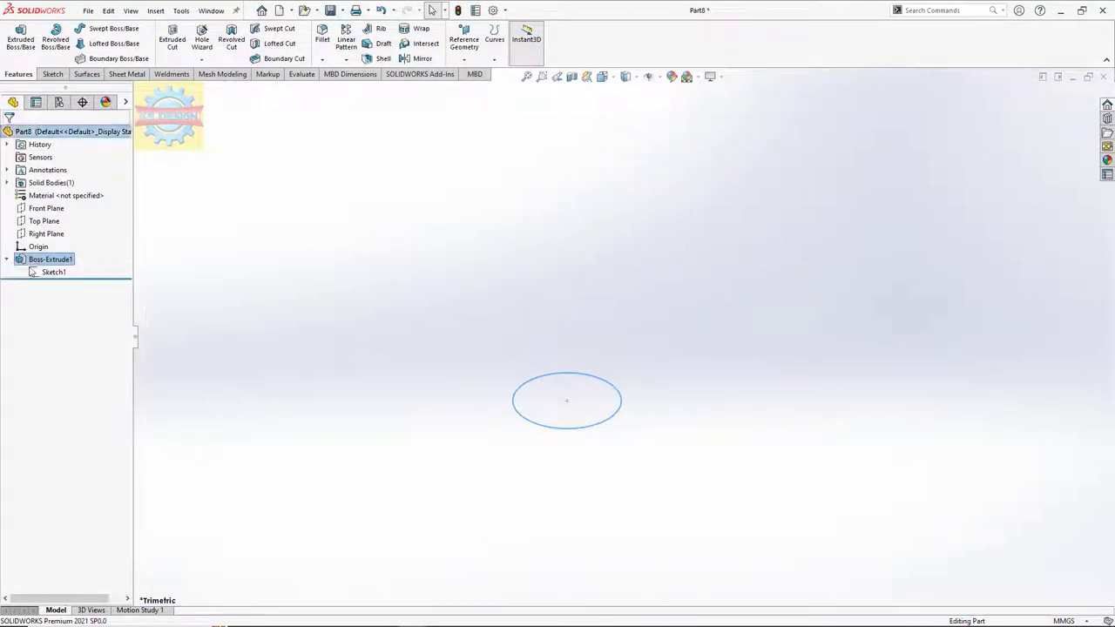
{"action": "right_click", "coordinate": [49, 259]}
{"action": "left_click", "coordinate": [50, 260]}
{"action": "right_click", "coordinate": [49, 259]}
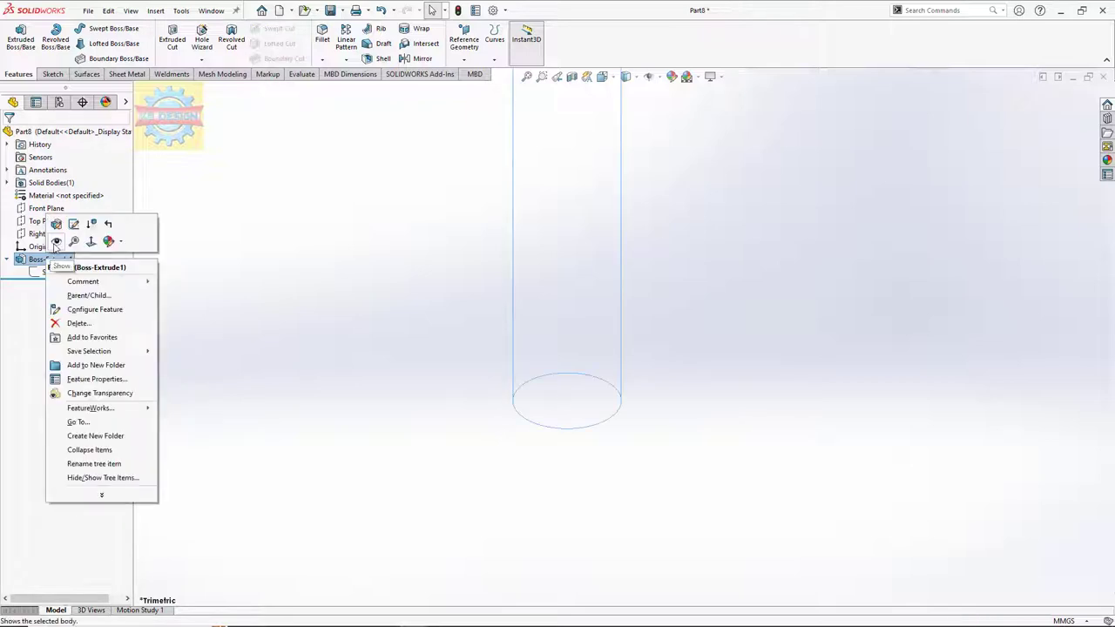
{"action": "left_click", "coordinate": [69, 224]}
{"action": "key", "text": "f"}
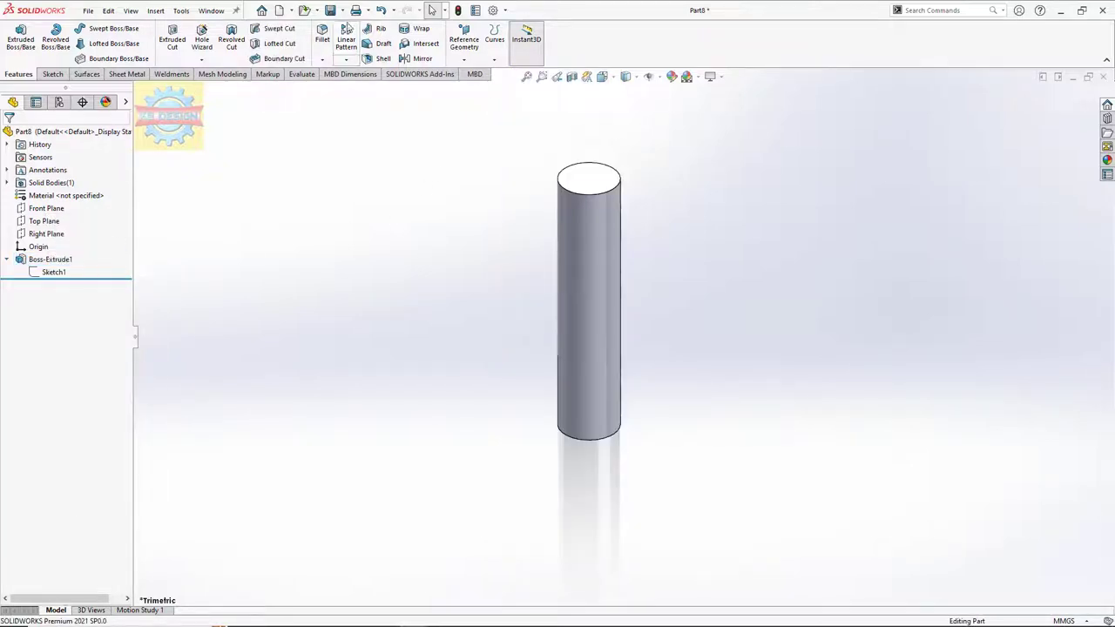
Round the cylinder's top circular edge with a 6 mm fillet.
{"action": "left_click", "coordinate": [323, 34]}
{"action": "left_click", "coordinate": [591, 194]}
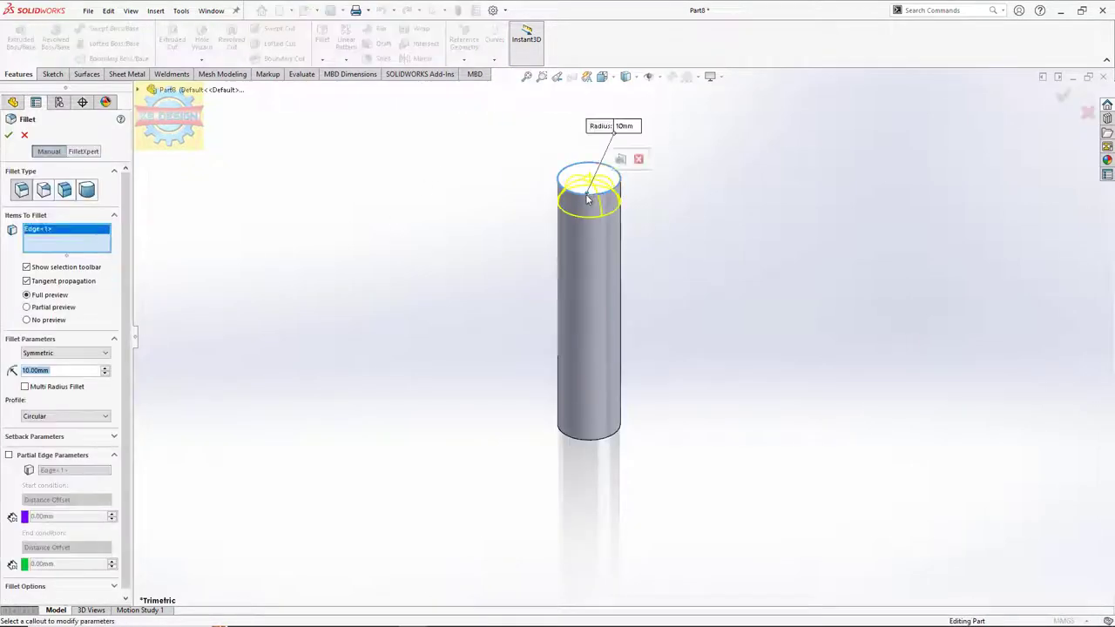
{"action": "left_click", "coordinate": [9, 135]}
{"action": "left_click", "coordinate": [47, 209]}
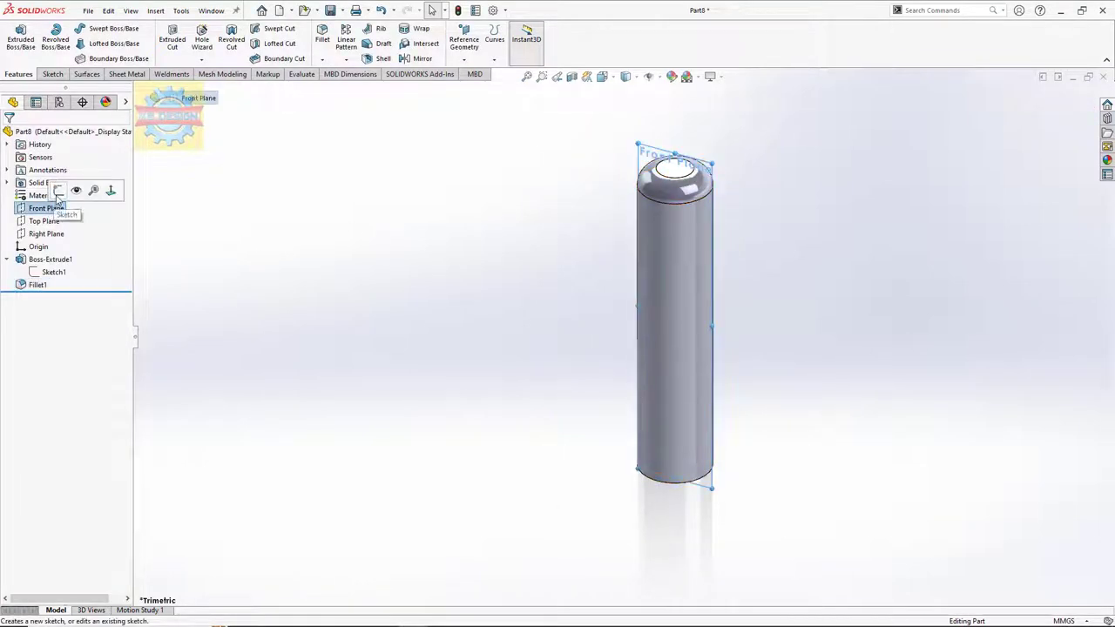
On the Front Plane, sketch a rectangle beside the rod's top and a vertical centerline down its middle.
{"action": "left_click", "coordinate": [57, 192]}
{"action": "left_click", "coordinate": [77, 43]}
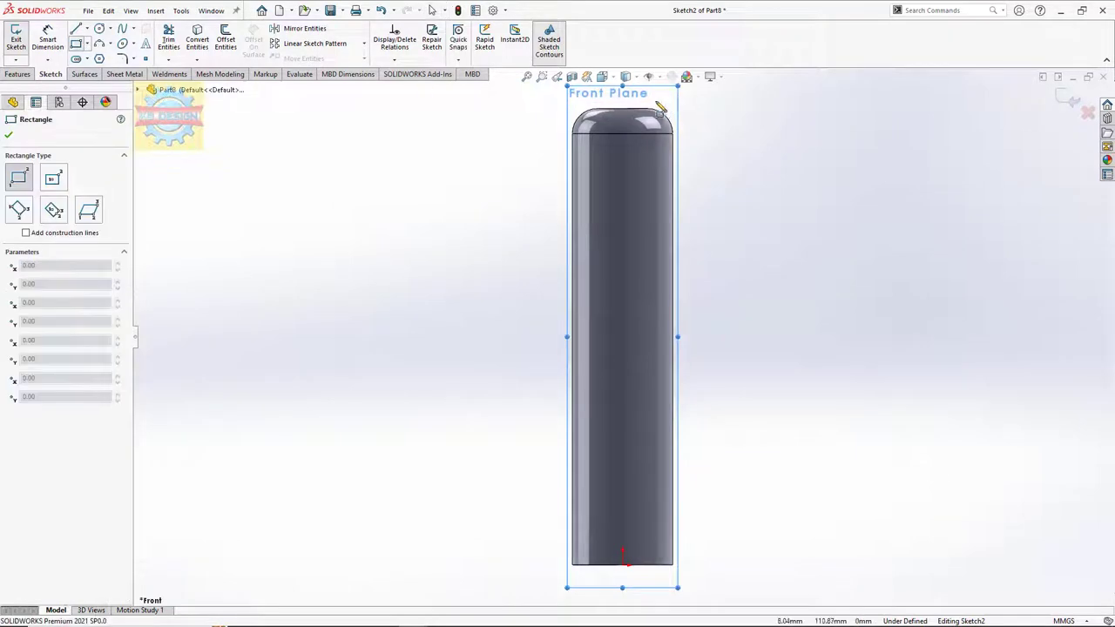
{"action": "left_click", "coordinate": [641, 109]}
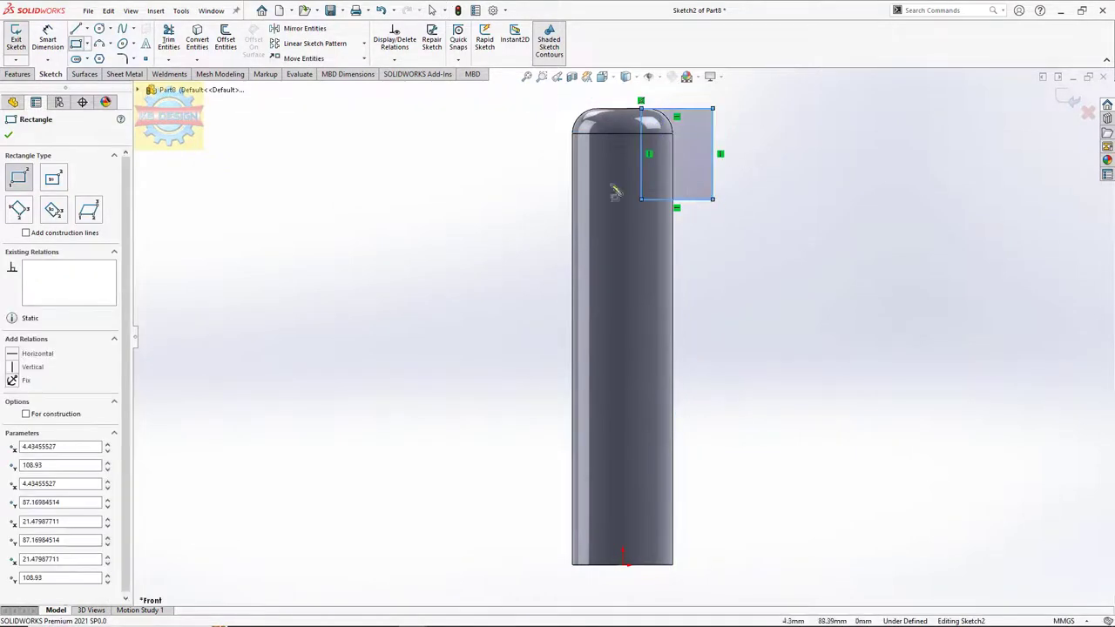
{"action": "key", "text": "Escape"}
{"action": "left_click", "coordinate": [85, 28]}
{"action": "left_click", "coordinate": [100, 54]}
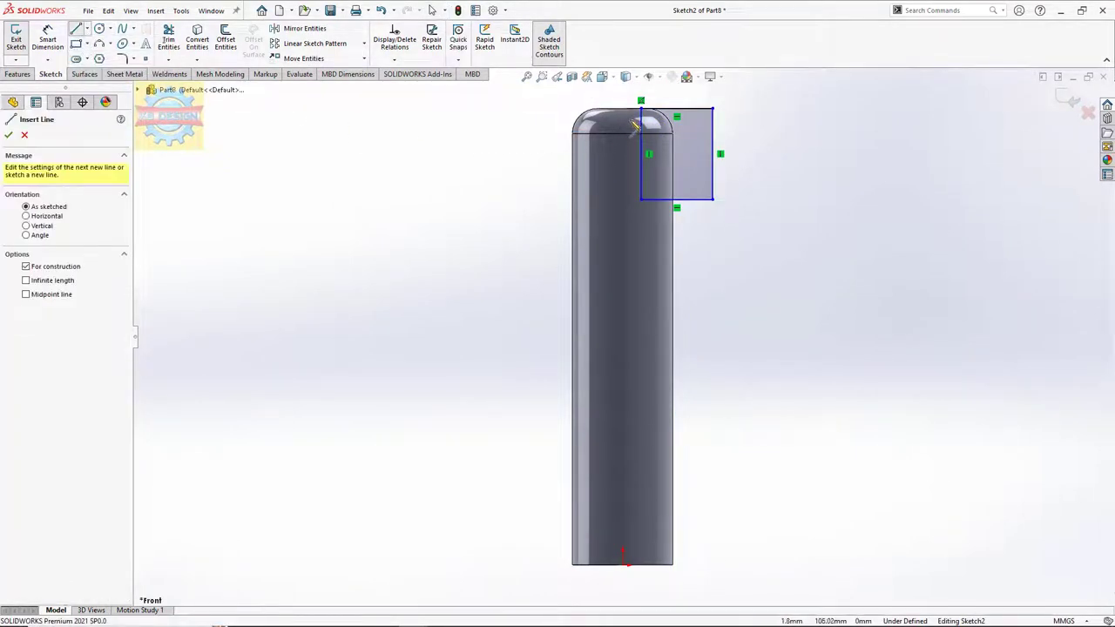
{"action": "left_click_drag", "start_coordinate": [622, 108], "coordinate": [622, 183]}
{"action": "key", "text": "Escape"}
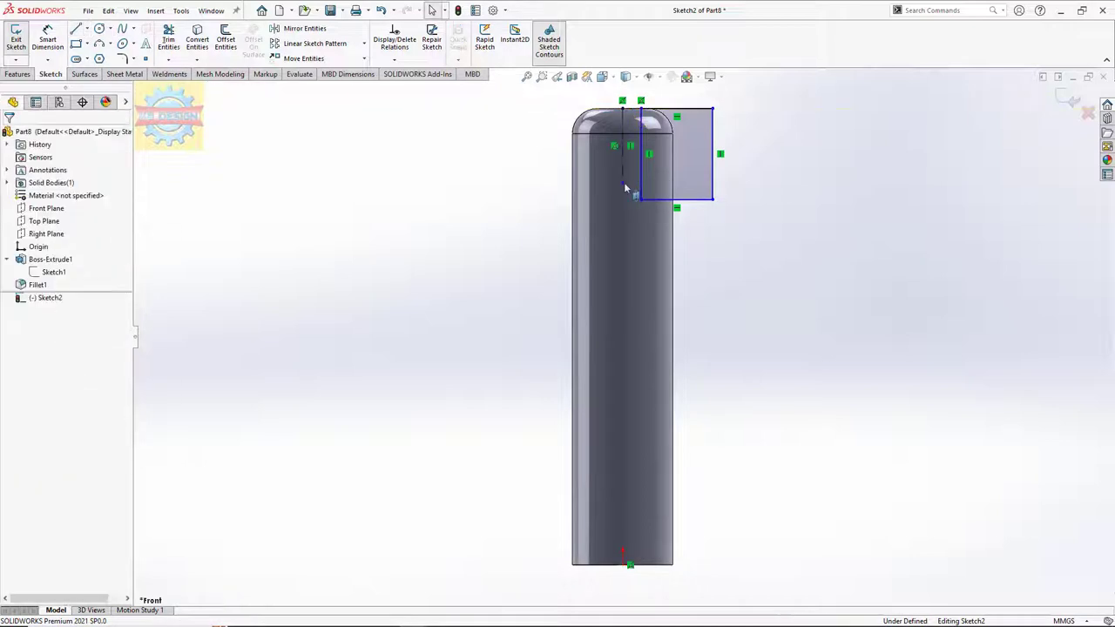
Mirror the rectangle across the centerline to the other side of the rod.
{"action": "left_click", "coordinate": [304, 29]}
{"action": "left_click", "coordinate": [697, 172]}
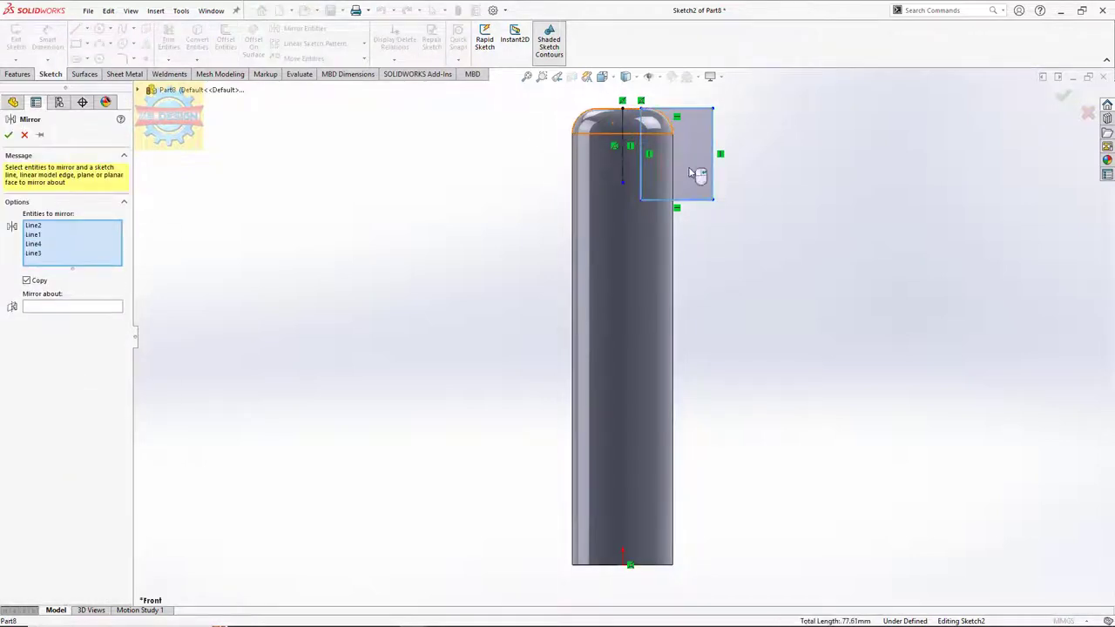
{"action": "left_click", "coordinate": [110, 300]}
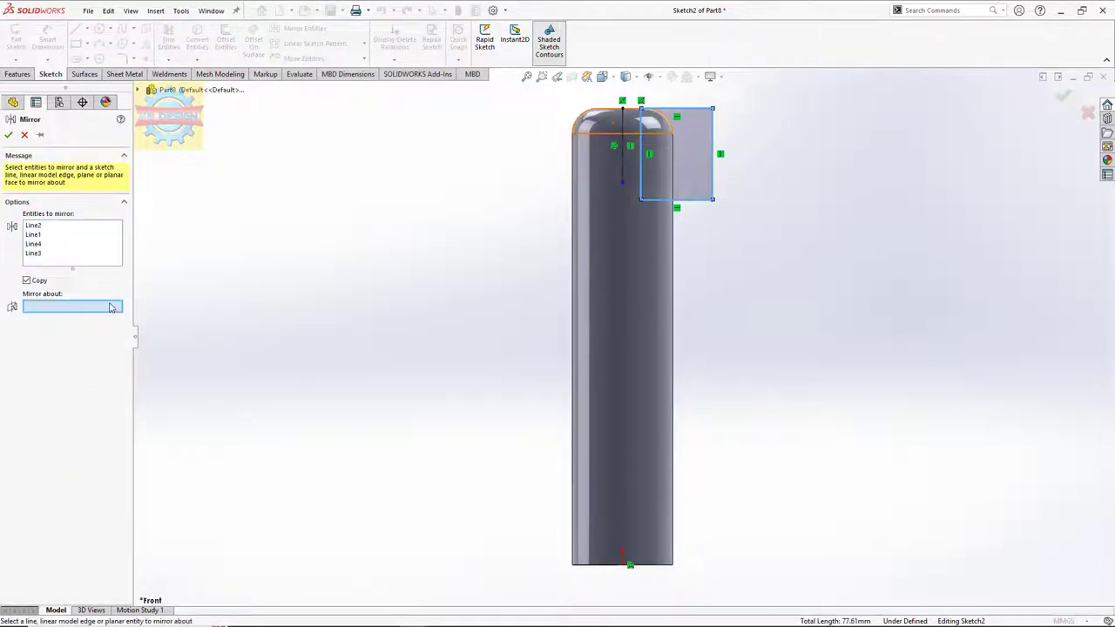
{"action": "left_click", "coordinate": [622, 170]}
{"action": "left_click", "coordinate": [10, 133]}
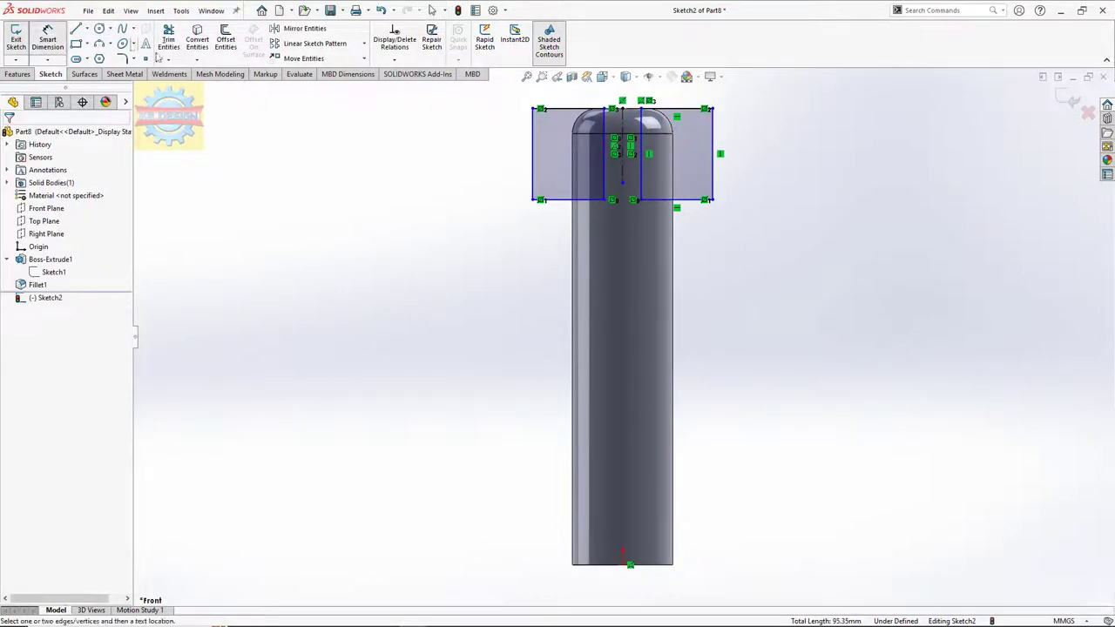
Dimension the rectangles 20 mm tall with a 15 mm gap between them.
{"action": "left_click", "coordinate": [716, 180]}
{"action": "left_click", "coordinate": [763, 186]}
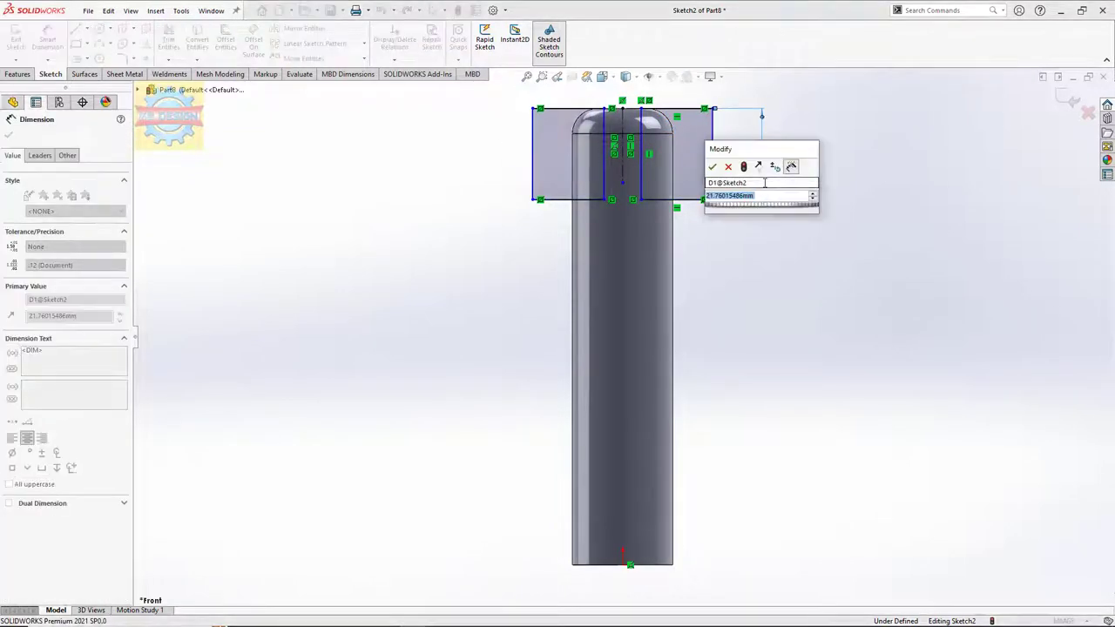
{"action": "type", "text": "20"}
{"action": "key", "text": "Return"}
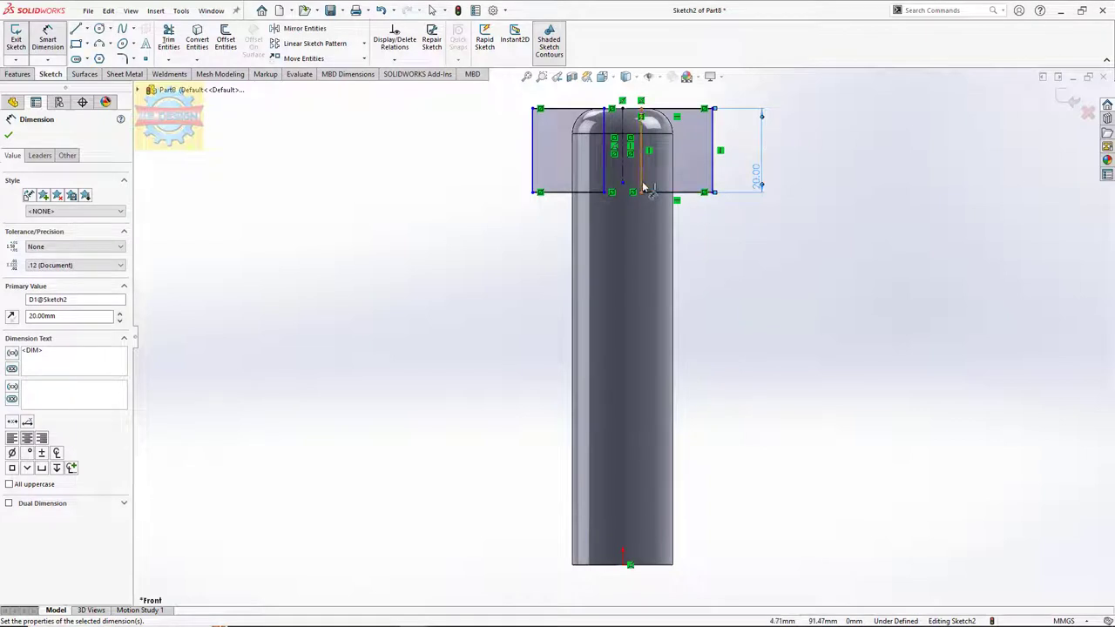
{"action": "left_click", "coordinate": [644, 186]}
{"action": "left_click", "coordinate": [614, 229]}
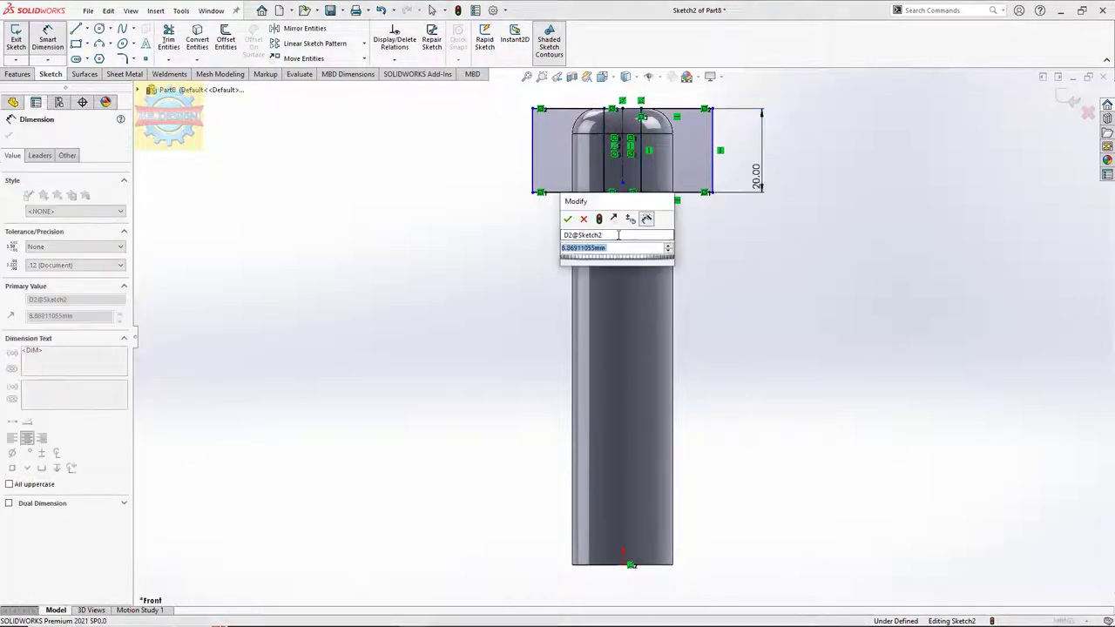
{"action": "type", "text": "15"}
{"action": "key", "text": "Return"}
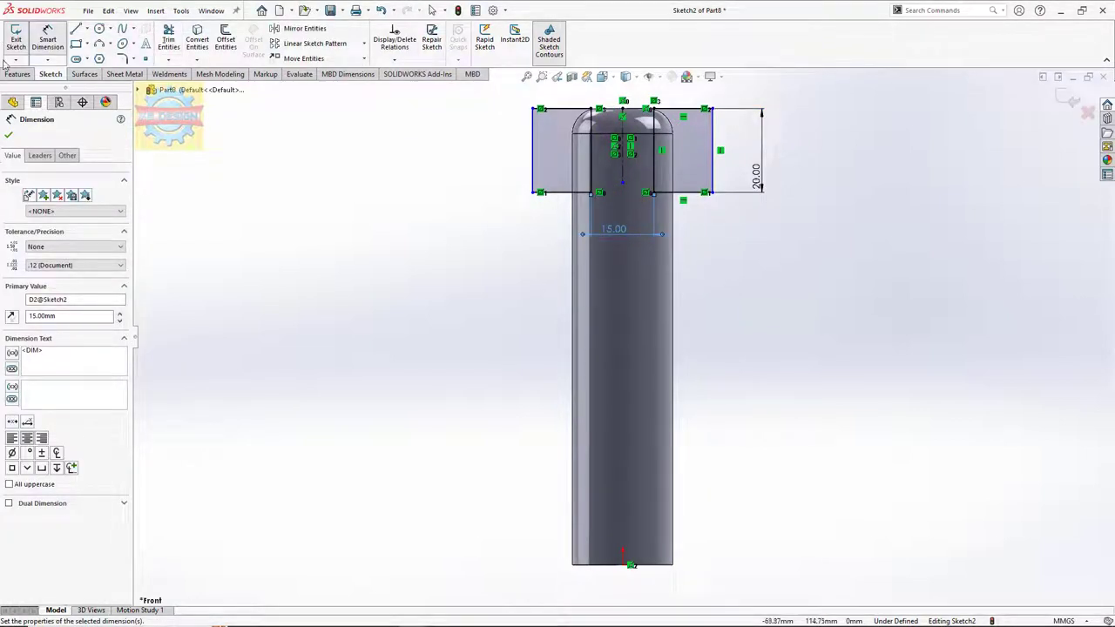
Extrude-cut the sketch Through All in both directions.
{"action": "left_click", "coordinate": [6, 74]}
{"action": "left_click", "coordinate": [172, 46]}
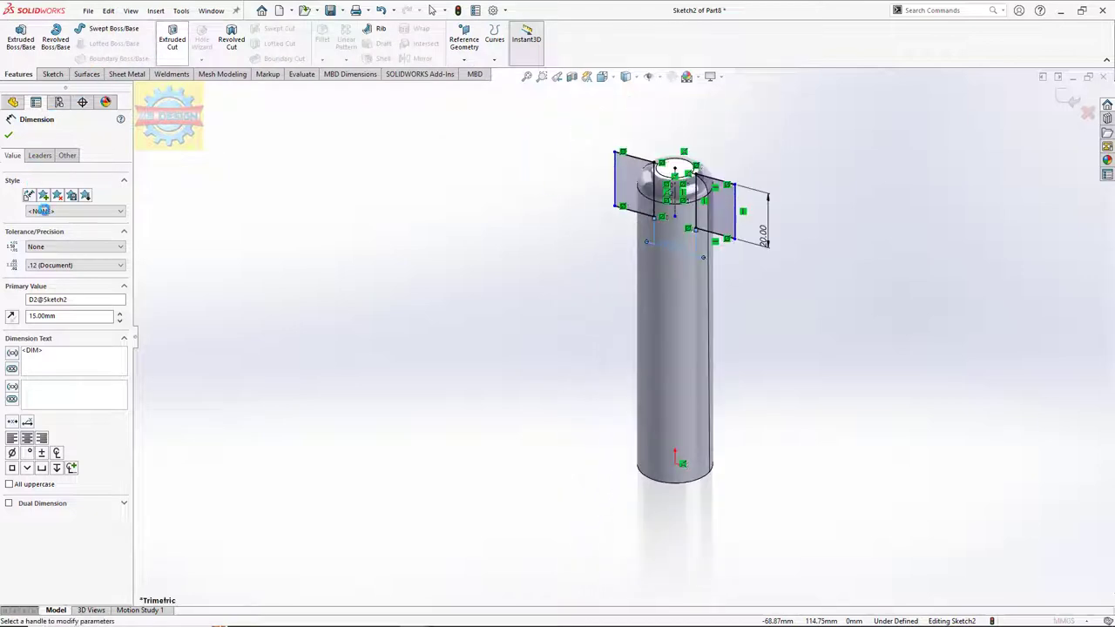
{"action": "left_click", "coordinate": [53, 205]}
{"action": "left_click", "coordinate": [51, 230]}
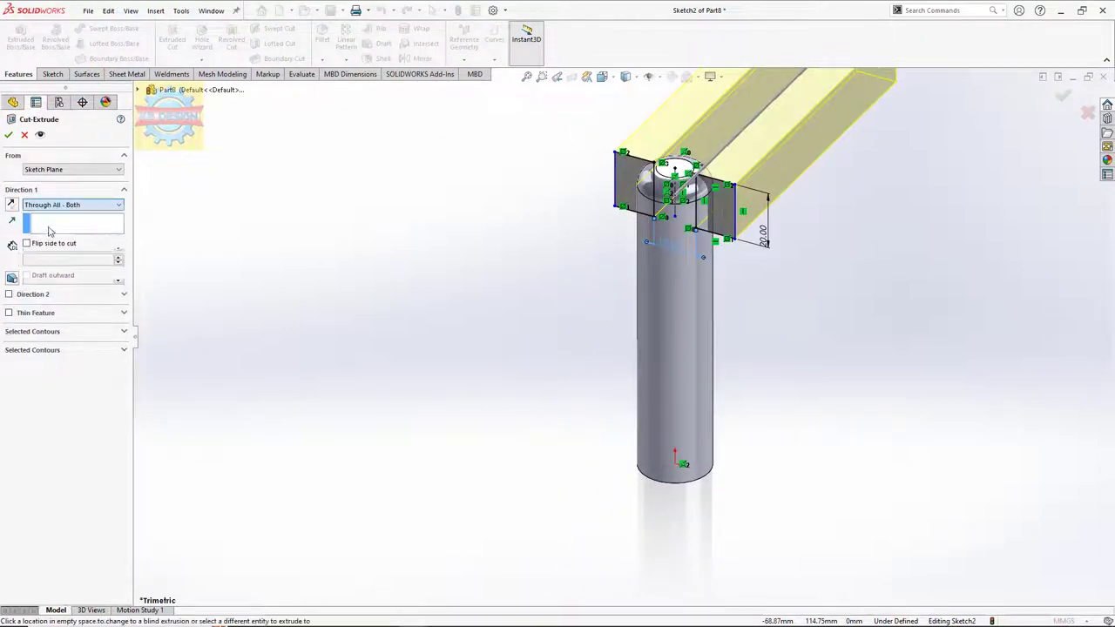
{"action": "key", "text": "Return"}
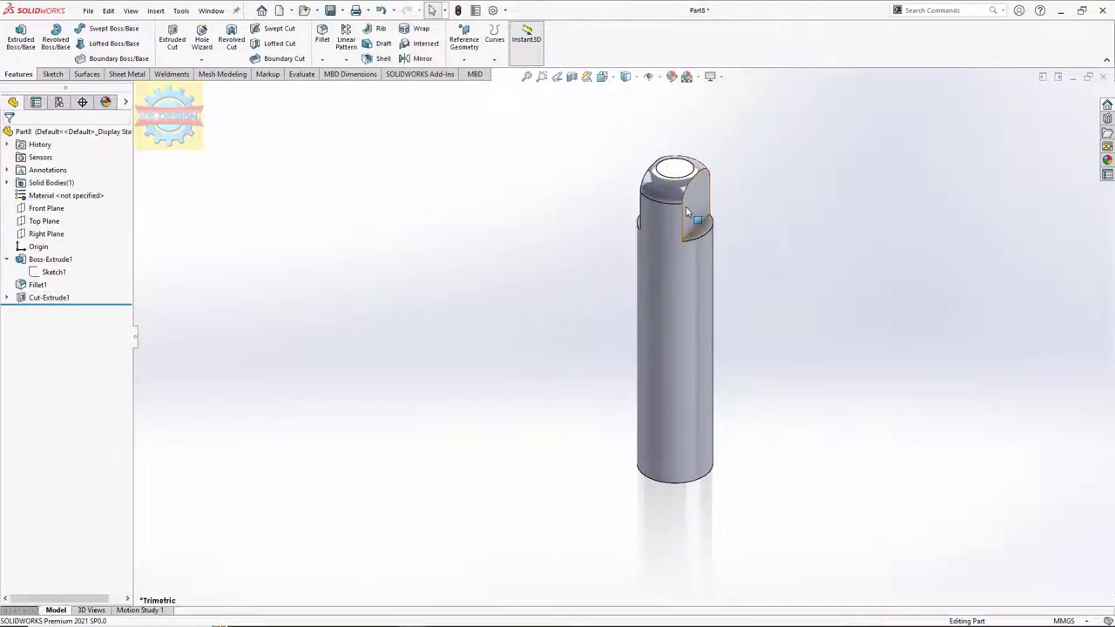
Sketch an 8 mm diameter circle on the tab's flat face.
{"action": "left_click", "coordinate": [696, 211]}
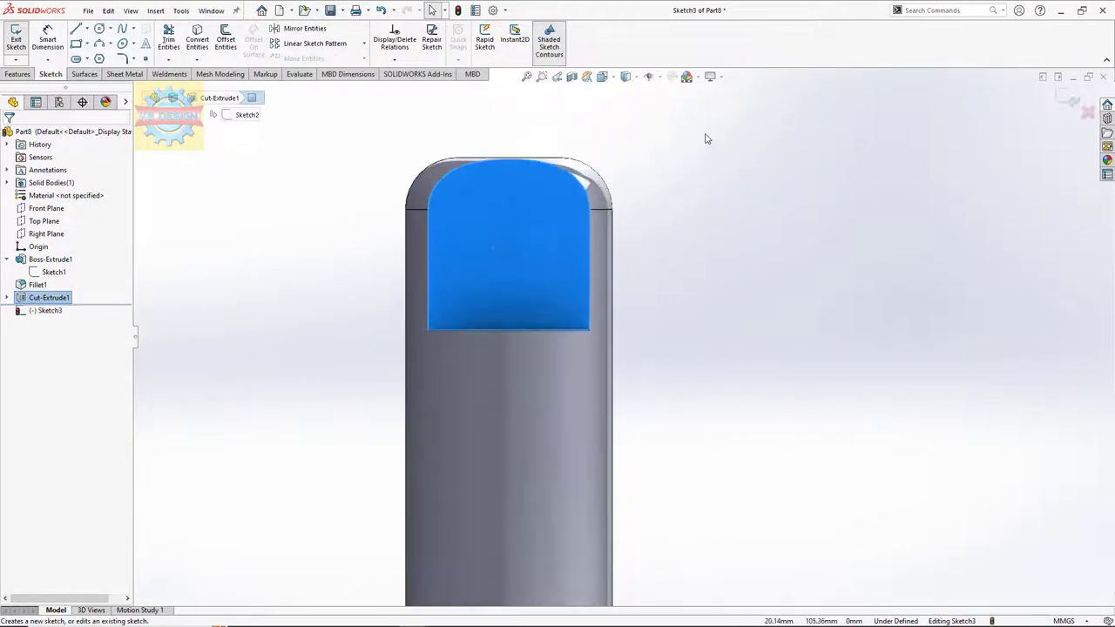
{"action": "left_click", "coordinate": [99, 30]}
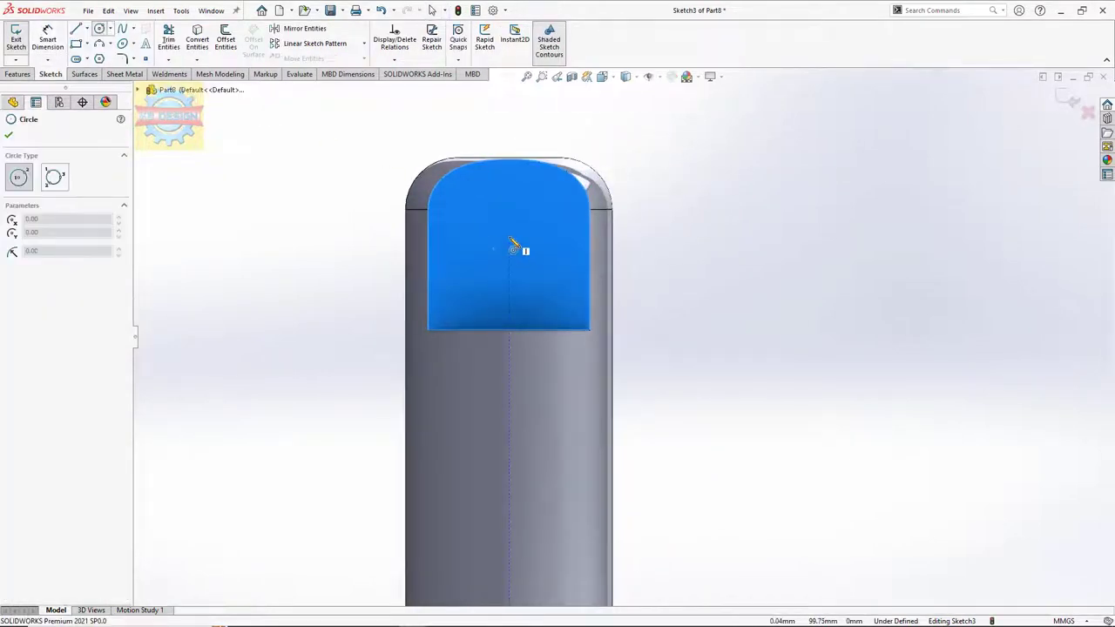
{"action": "left_click", "coordinate": [509, 238]}
{"action": "left_click", "coordinate": [523, 207]}
{"action": "left_click", "coordinate": [48, 39]}
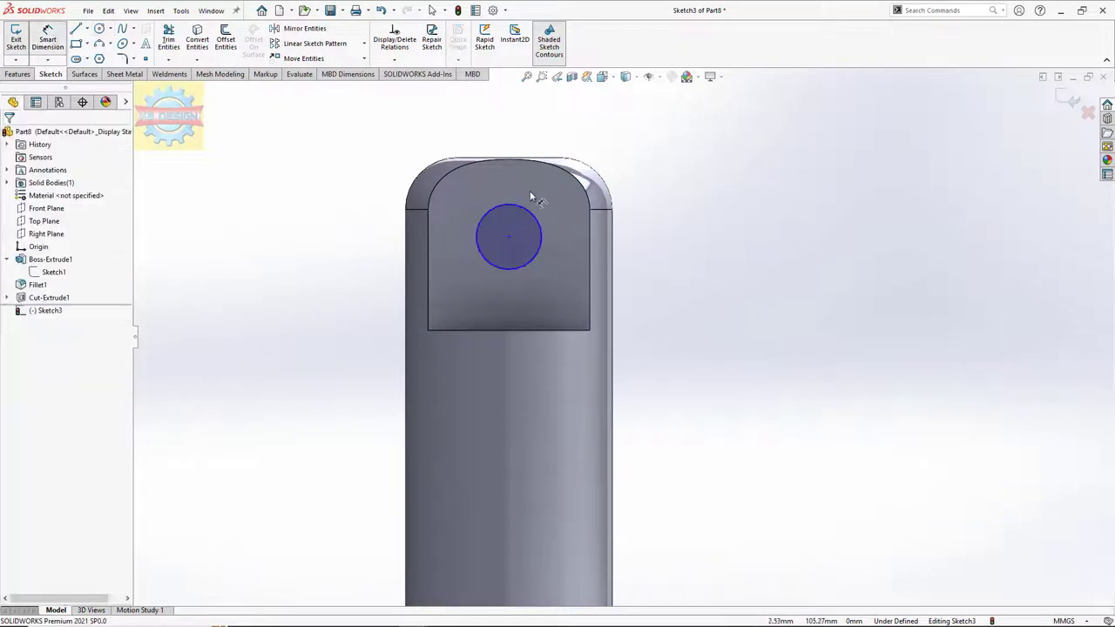
{"action": "left_click", "coordinate": [524, 229]}
{"action": "left_click", "coordinate": [518, 231]}
{"action": "type", "text": "8"}
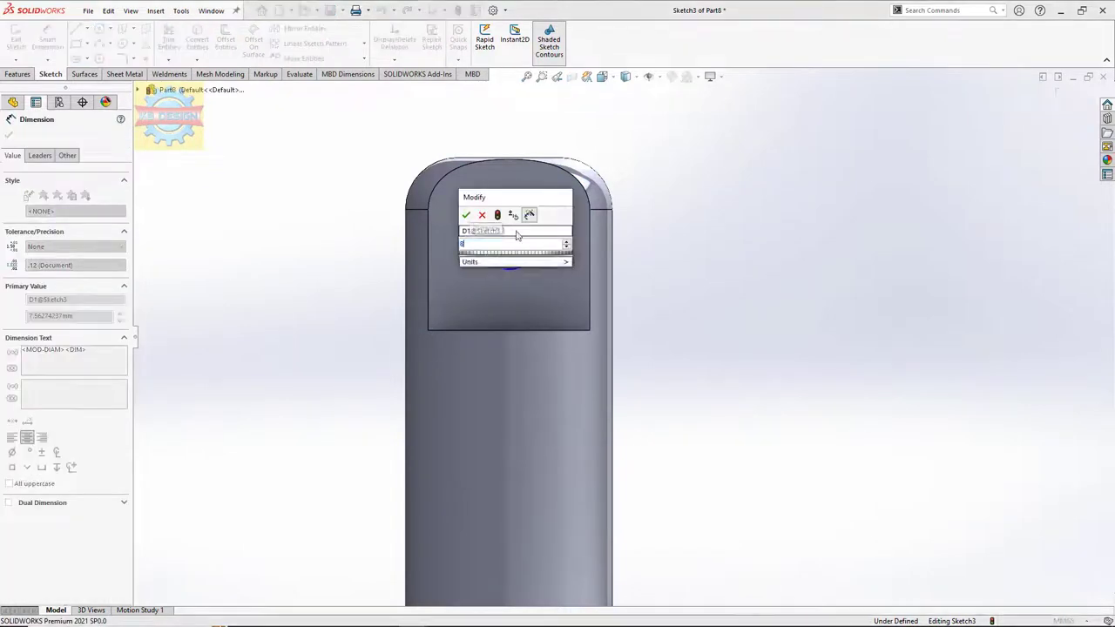
{"action": "key", "text": "Return"}
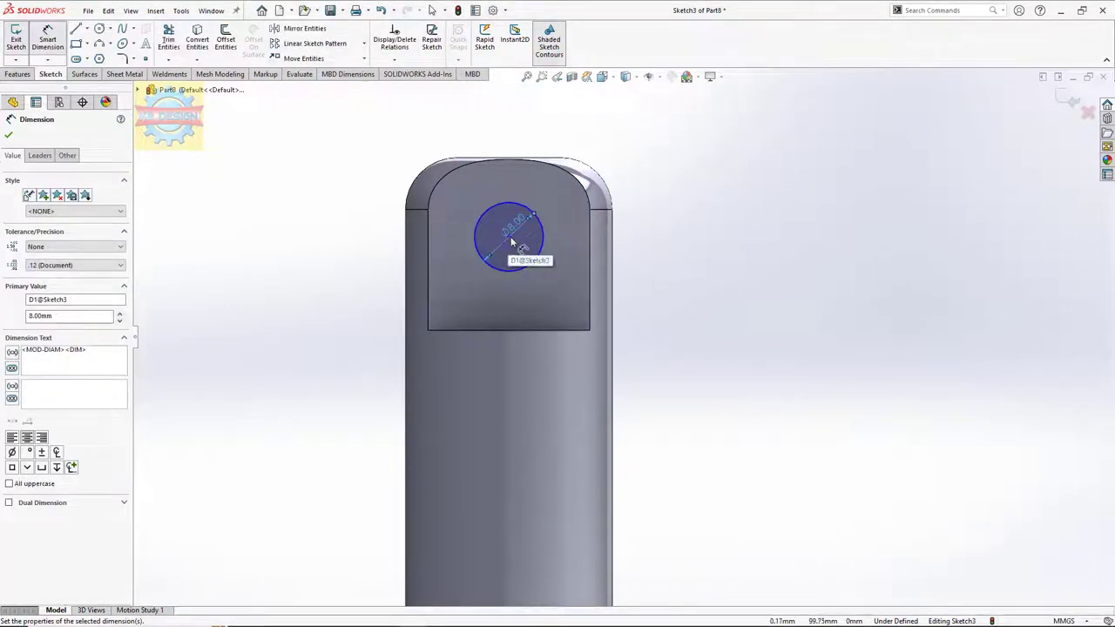
{"action": "key", "text": "Escape"}
Locate the circle's centre 10 mm above the flat's bottom edge.
{"action": "left_click", "coordinate": [44, 46]}
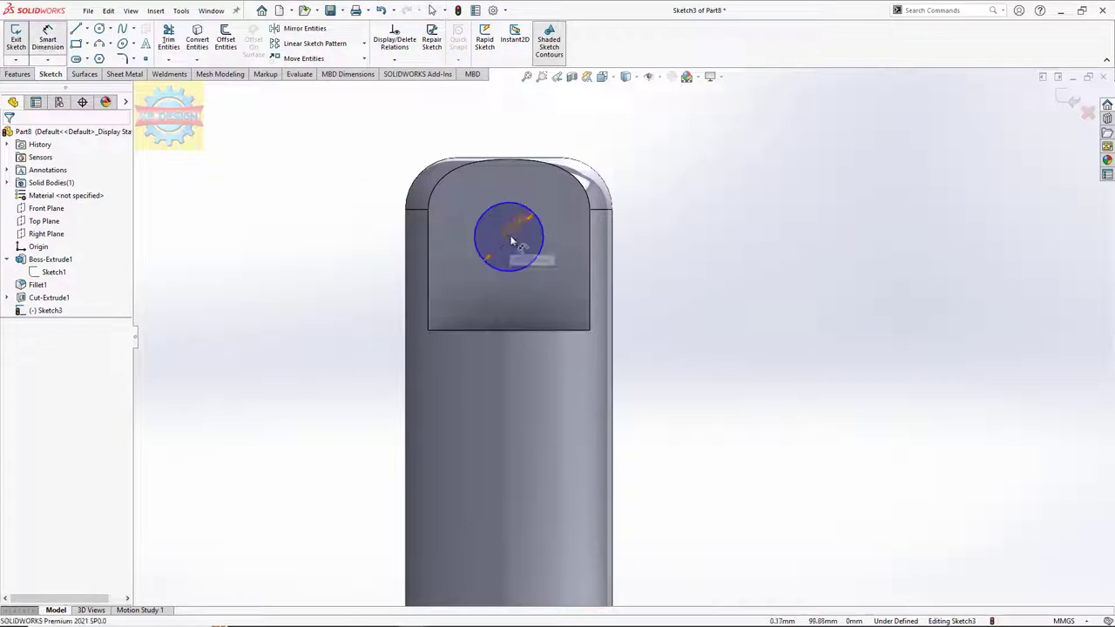
{"action": "left_click", "coordinate": [519, 329]}
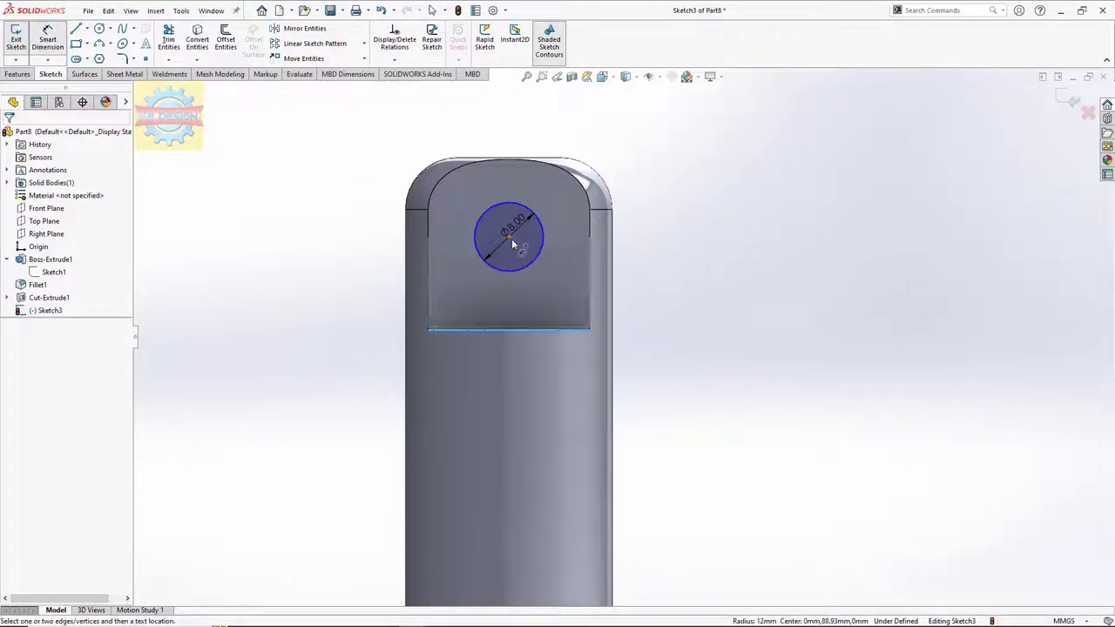
{"action": "left_click", "coordinate": [510, 237]}
{"action": "left_click", "coordinate": [697, 281]}
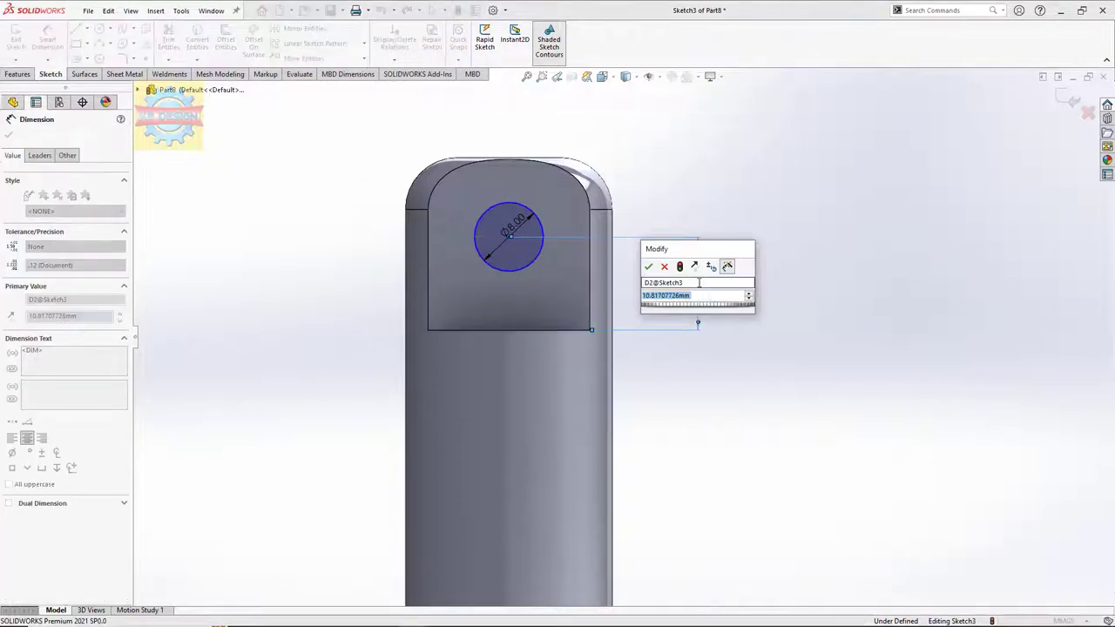
{"action": "key", "text": "Return"}
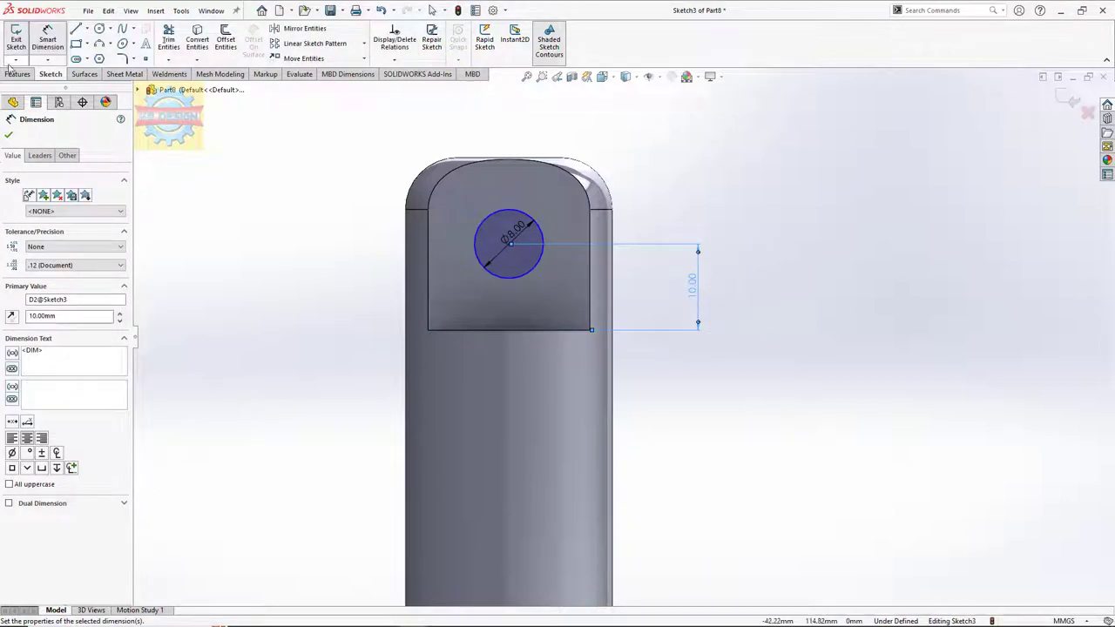
Extrude-cut the 8 mm circle as a hole through the tab.
{"action": "left_click", "coordinate": [18, 74]}
{"action": "left_click", "coordinate": [175, 42]}
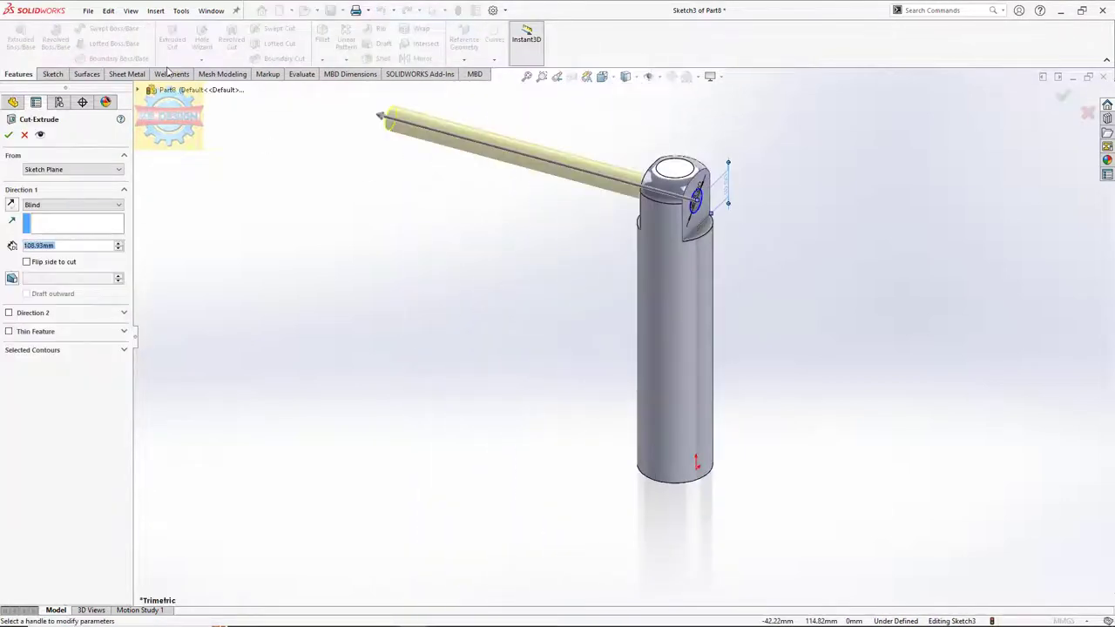
{"action": "left_click", "coordinate": [10, 134]}
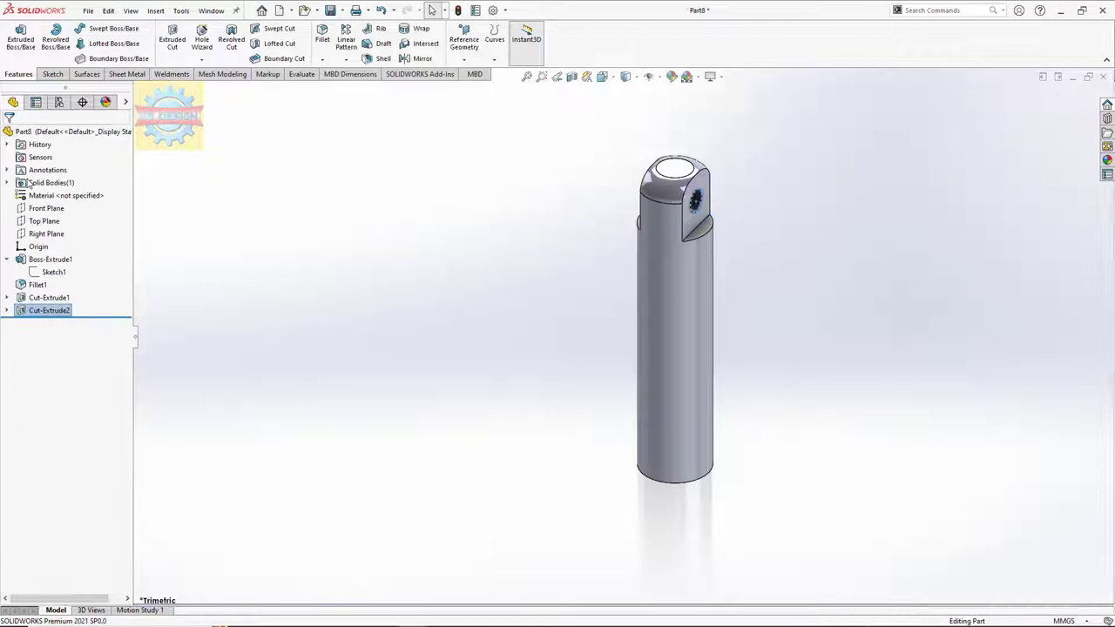
On the Right Plane, sketch an 18 mm circle concentric with the tab's hole.
{"action": "left_click", "coordinate": [47, 234]}
{"action": "left_click", "coordinate": [54, 212]}
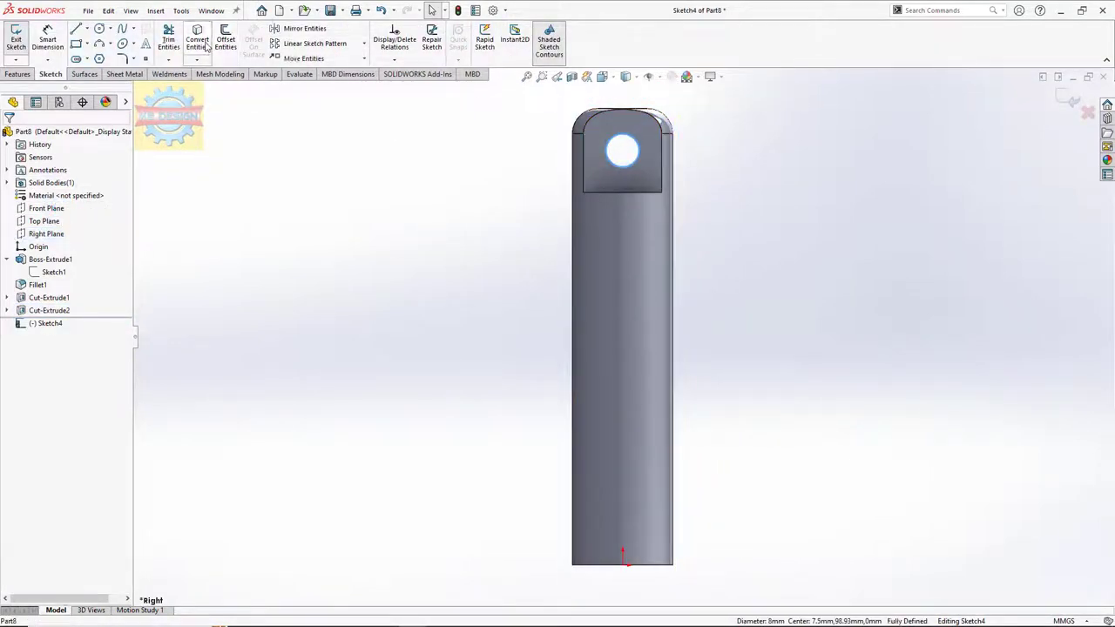
{"action": "left_click", "coordinate": [99, 29]}
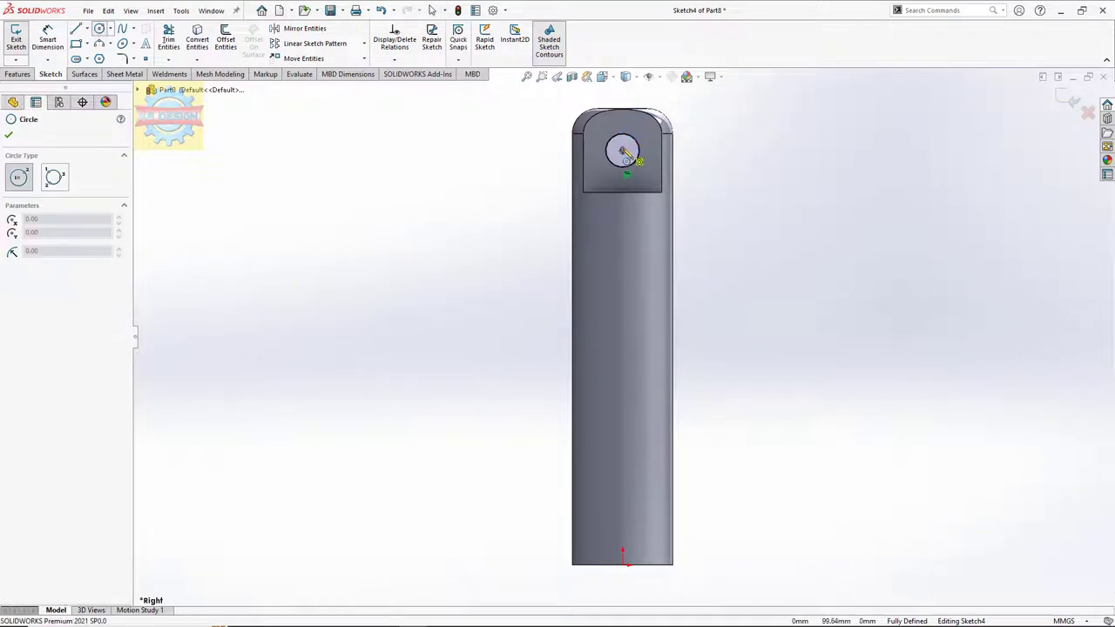
{"action": "left_click", "coordinate": [622, 149]}
{"action": "left_click", "coordinate": [629, 129]}
{"action": "key", "text": "Escape"}
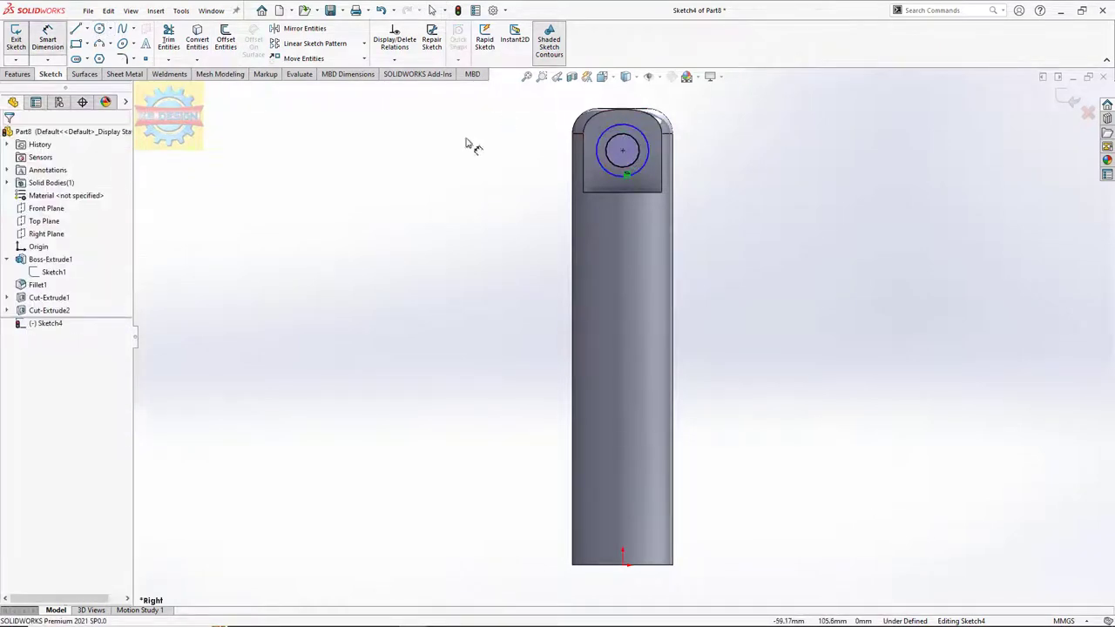
{"action": "left_click", "coordinate": [641, 138]}
{"action": "left_click", "coordinate": [715, 153]}
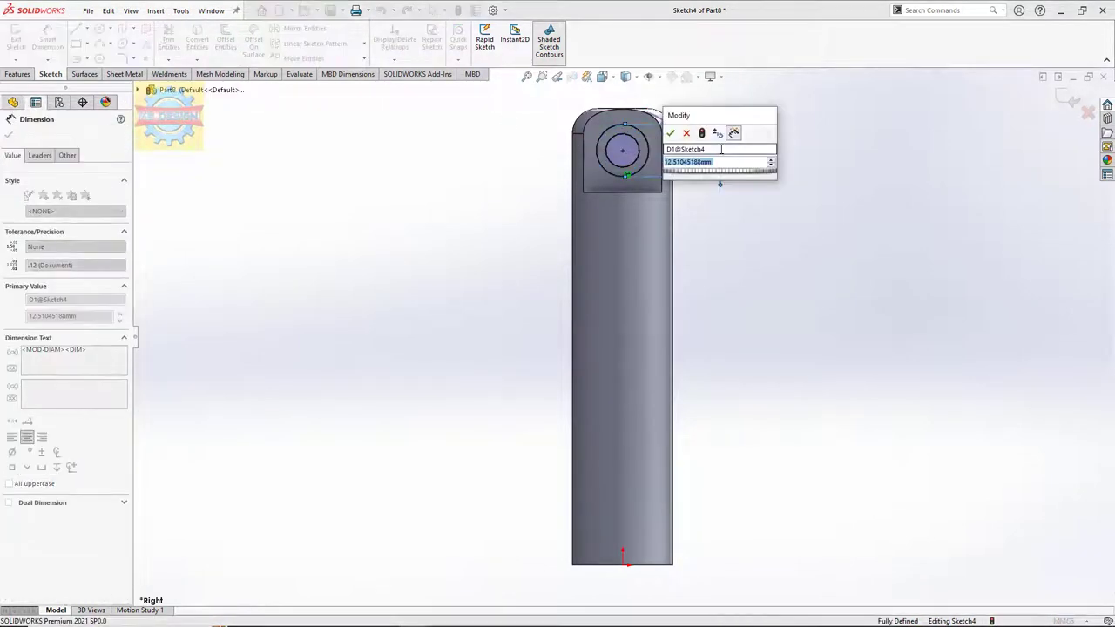
{"action": "type", "text": "18"}
{"action": "key", "text": "Return"}
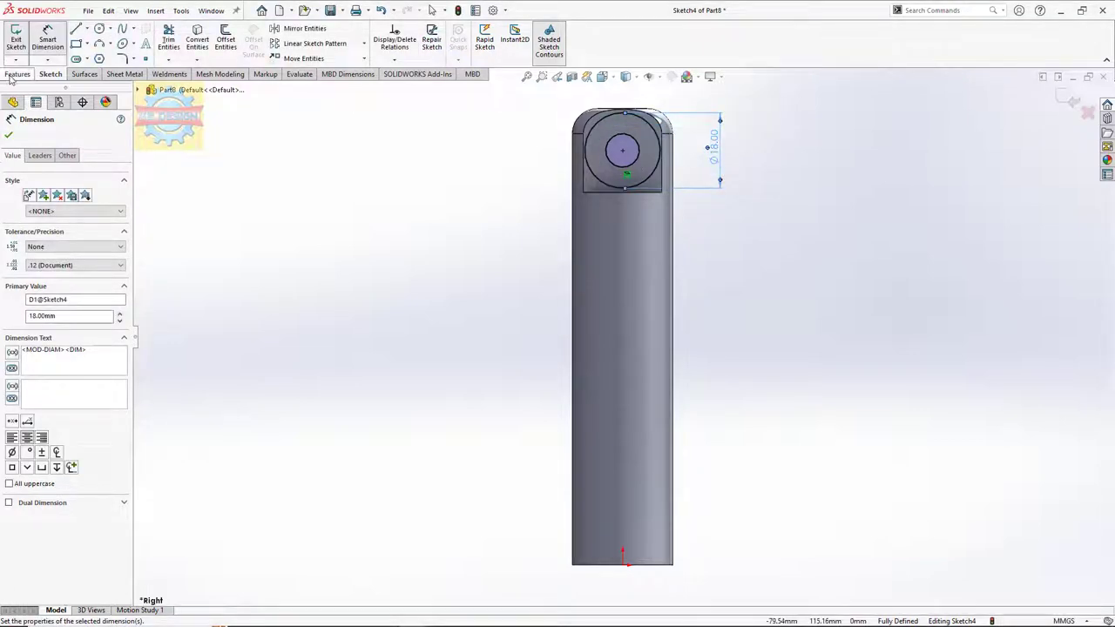
Extrude the 18 mm circle 25 mm Mid Plane into a boss.
{"action": "left_click", "coordinate": [18, 74]}
{"action": "left_click", "coordinate": [19, 39]}
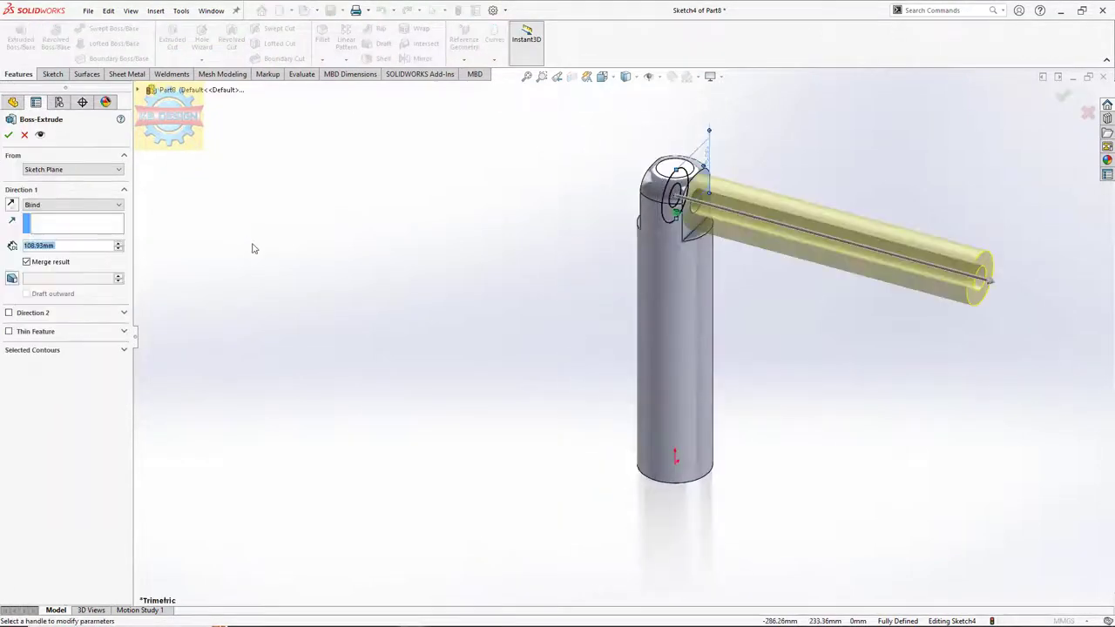
{"action": "type", "text": "2"}
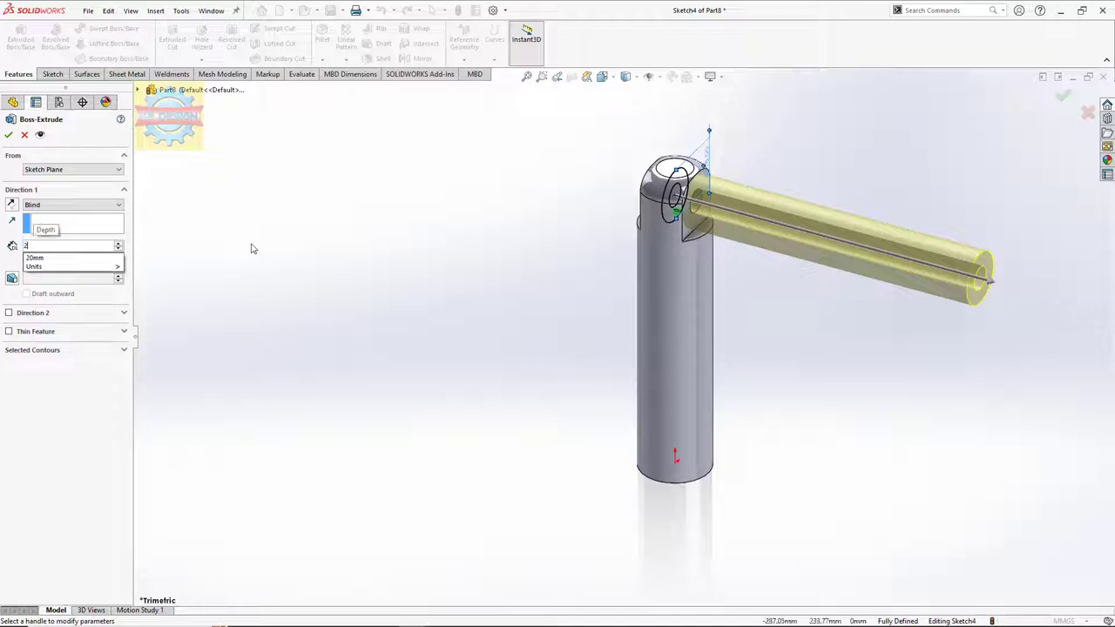
{"action": "type", "text": "5"}
{"action": "key", "text": "Return"}
{"action": "left_click", "coordinate": [24, 202]}
{"action": "key", "text": "m"}
{"action": "key", "text": "Return"}
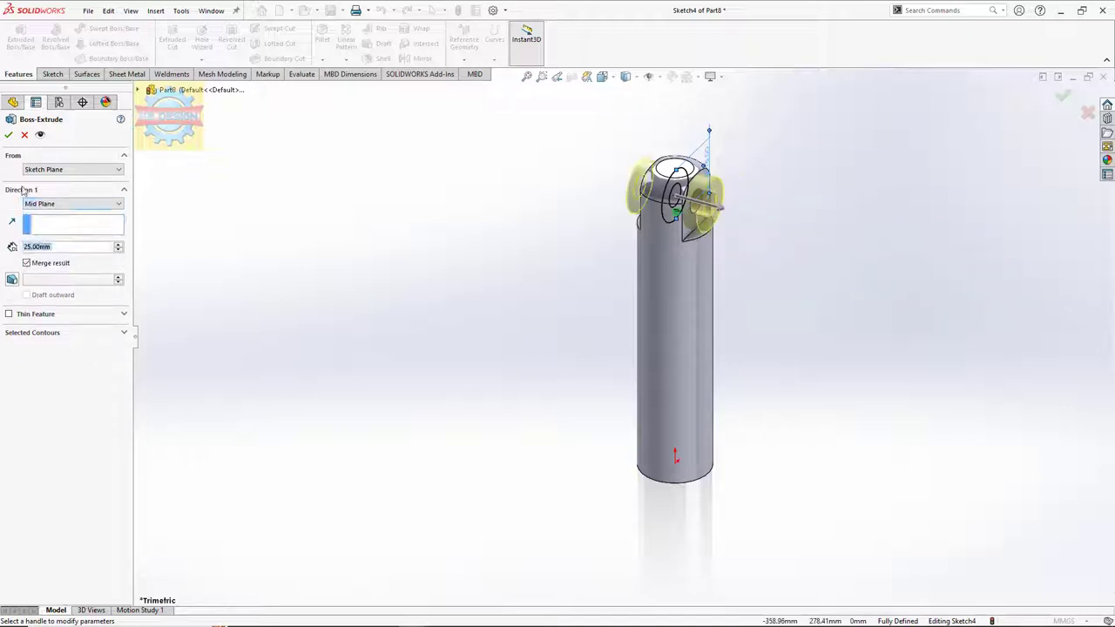
{"action": "left_click", "coordinate": [9, 136]}
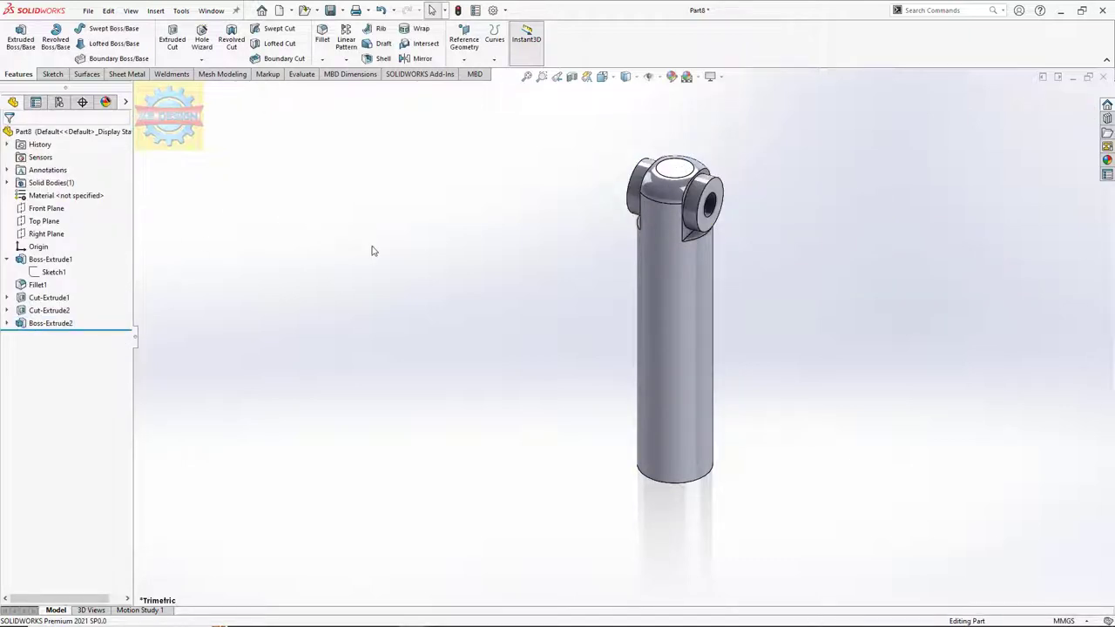
Sketch a 27 mm diameter circle at the origin on the Top Plane.
{"action": "left_click", "coordinate": [52, 224]}
{"action": "left_click", "coordinate": [62, 207]}
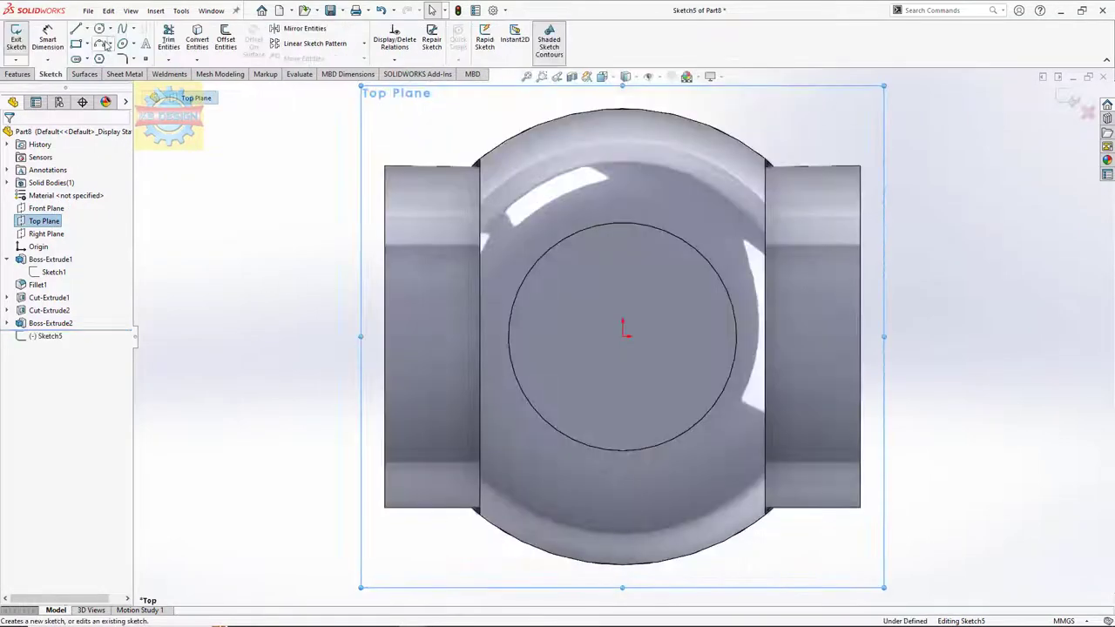
{"action": "left_click", "coordinate": [99, 28]}
{"action": "left_click", "coordinate": [623, 337]}
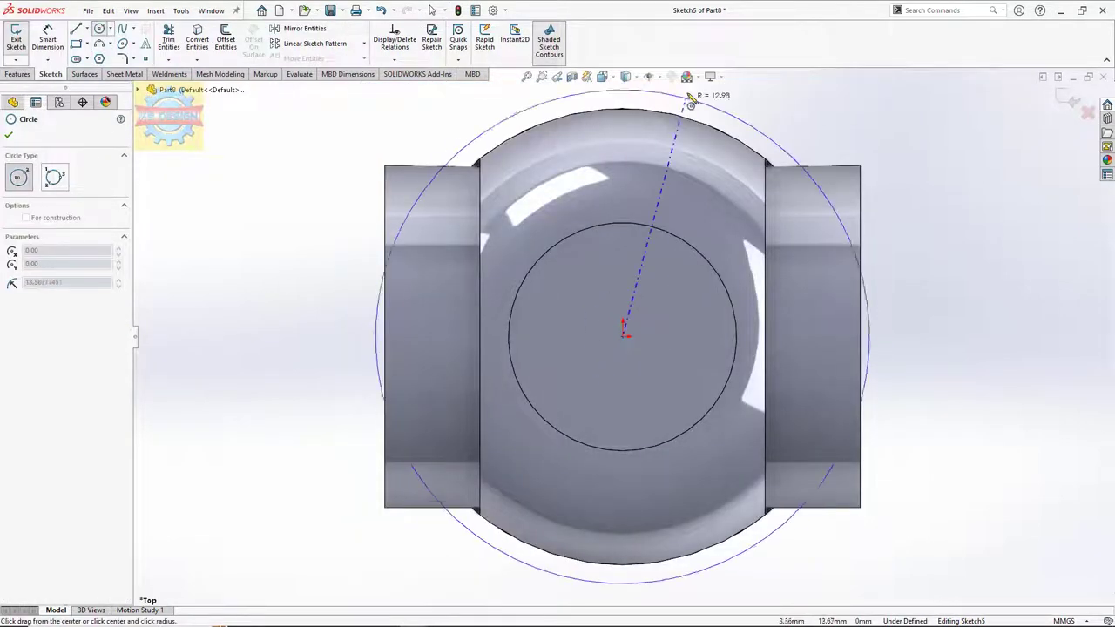
{"action": "left_click", "coordinate": [679, 92]}
{"action": "left_click", "coordinate": [49, 42]}
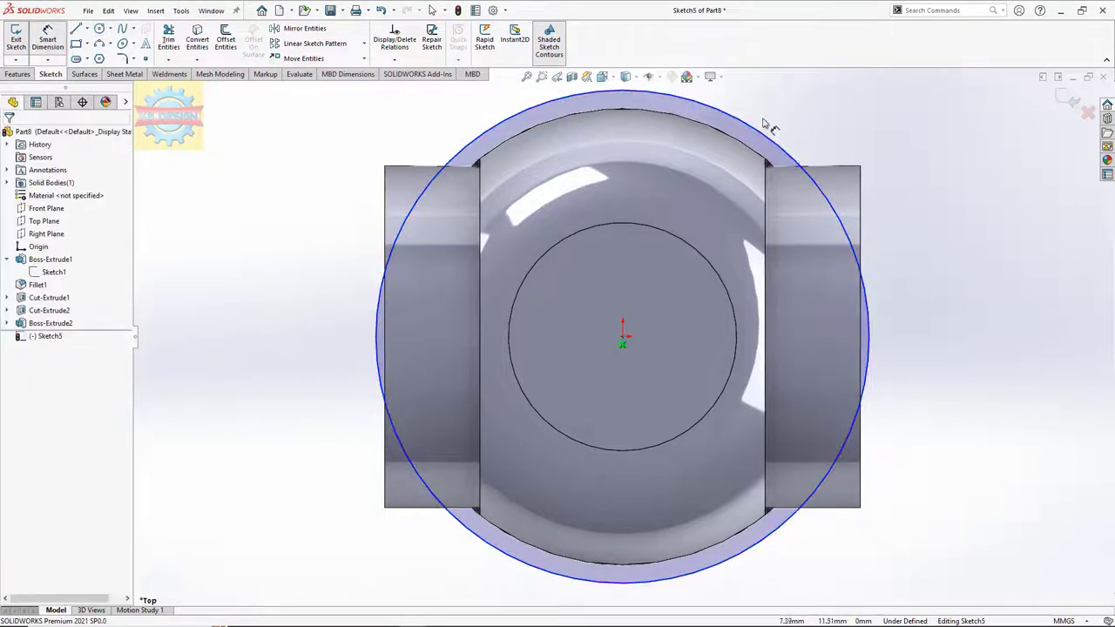
{"action": "left_click", "coordinate": [751, 125]}
{"action": "left_click", "coordinate": [789, 140]}
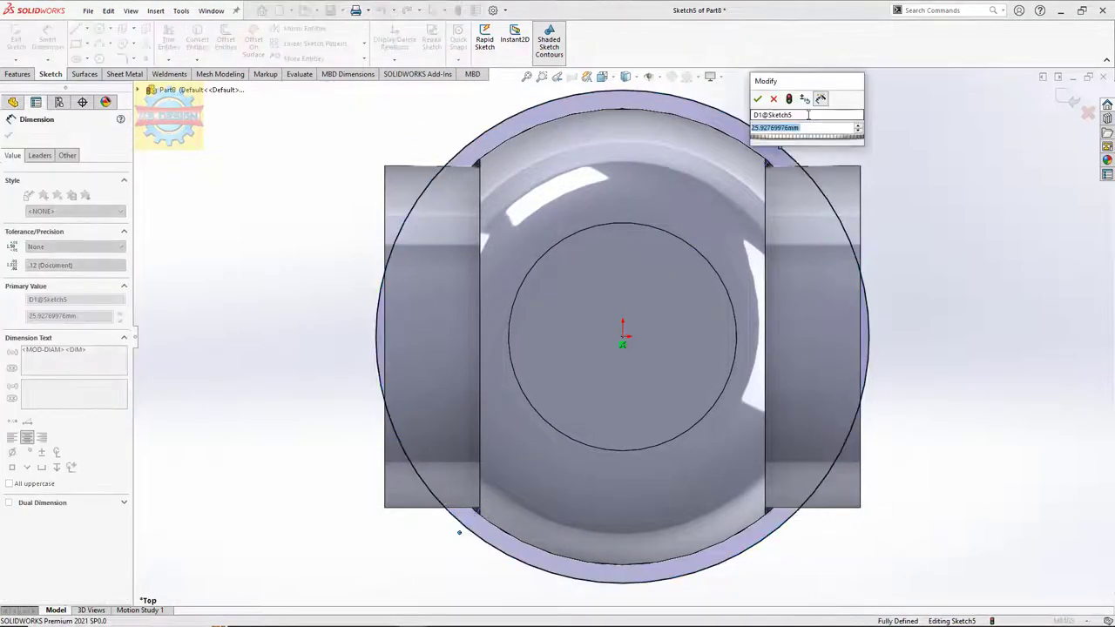
{"action": "type", "text": "27"}
{"action": "key", "text": "Return"}
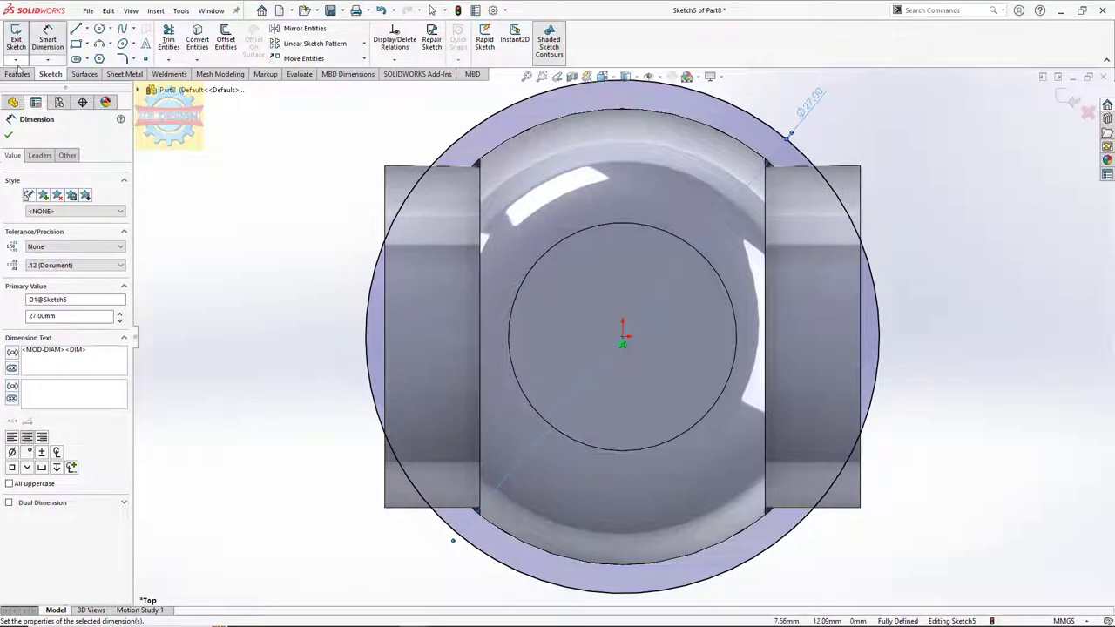
Extrude the 27 mm circle 80 mm into a cylinder around the rod.
{"action": "left_click", "coordinate": [18, 74]}
{"action": "left_click", "coordinate": [19, 39]}
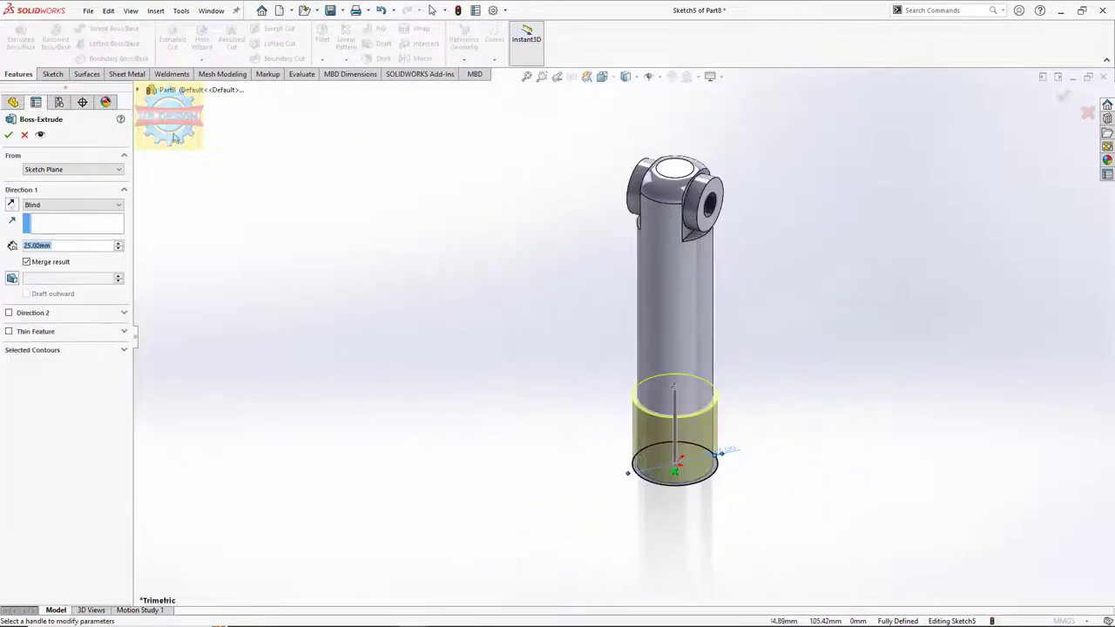
{"action": "type", "text": "80.5"}
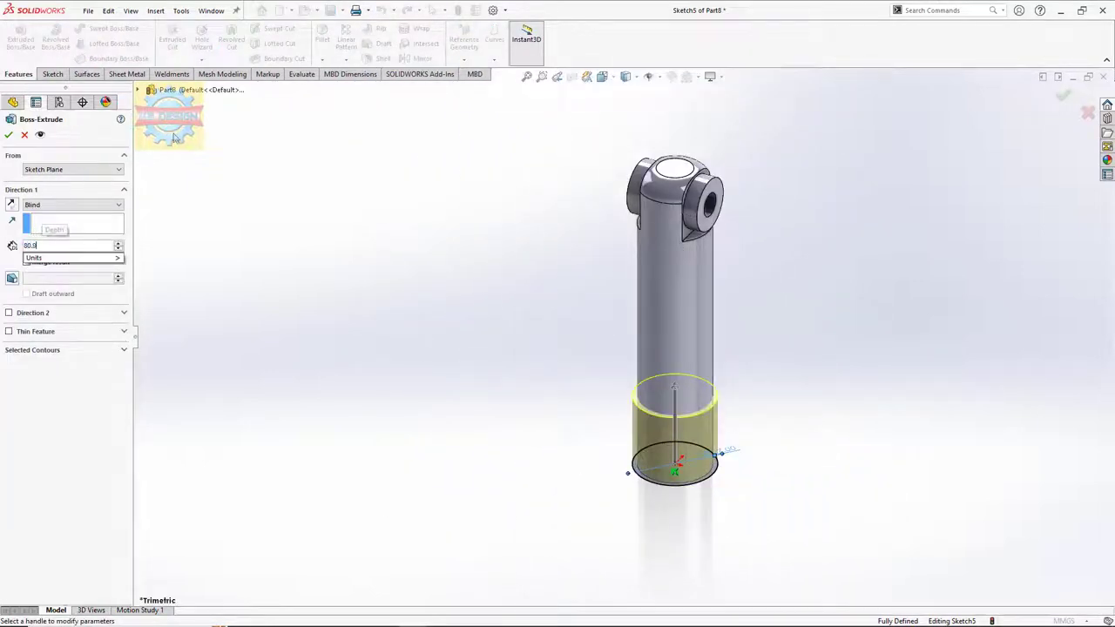
{"action": "type", "text": ".93mm"}
{"action": "key", "text": "Return"}
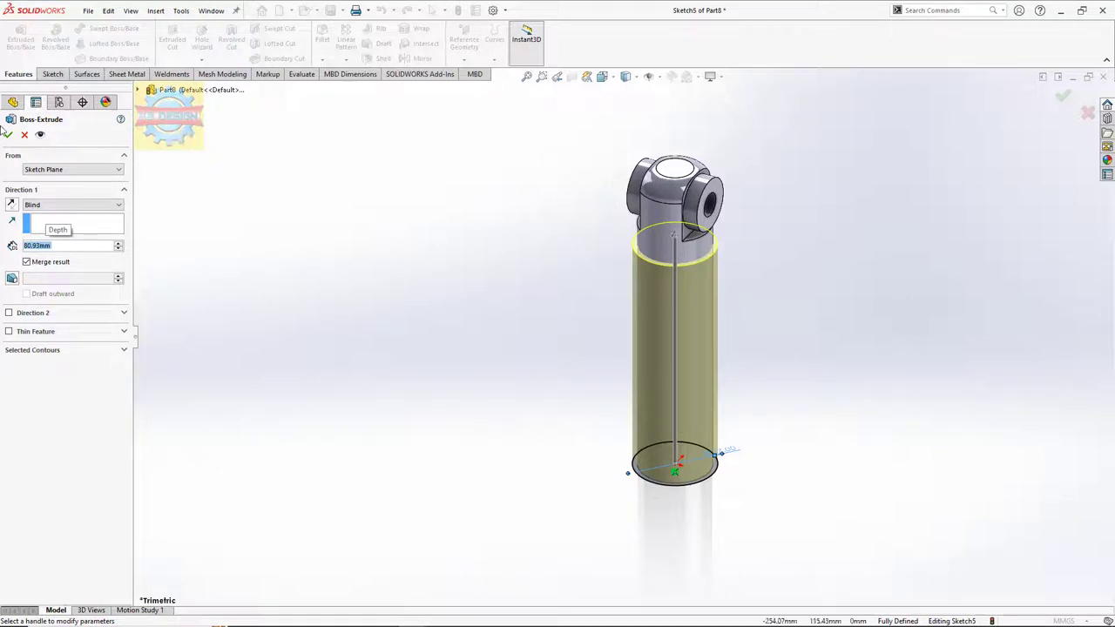
{"action": "left_click", "coordinate": [9, 135]}
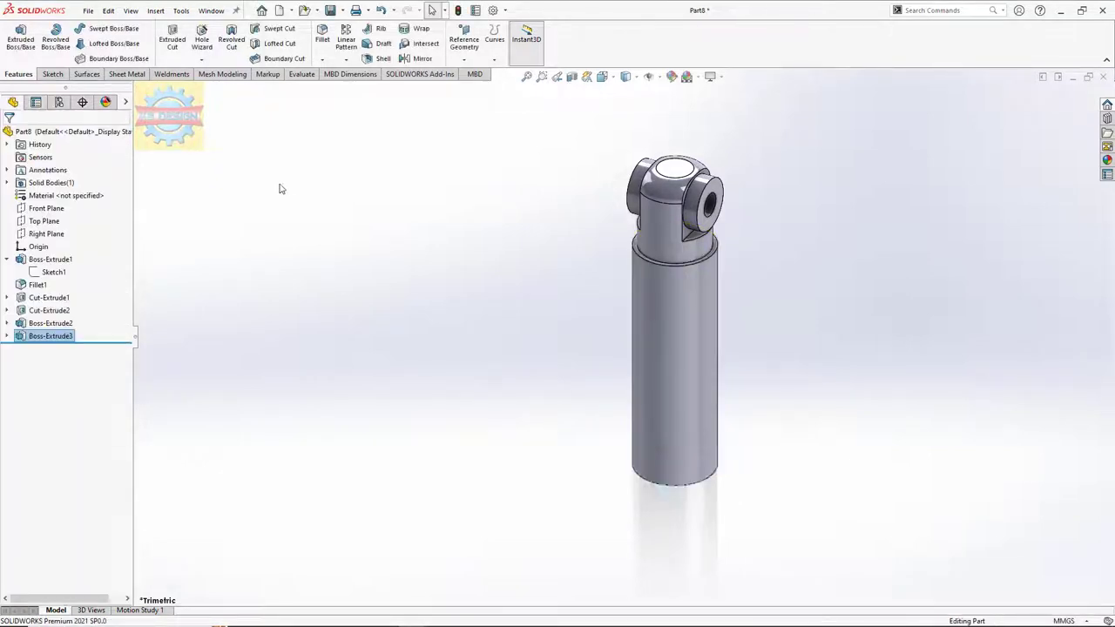
{"action": "left_click", "coordinate": [494, 57]}
Create a sketch on the wide cylinder's top face to serve as the helix base.
{"action": "left_click", "coordinate": [521, 145]}
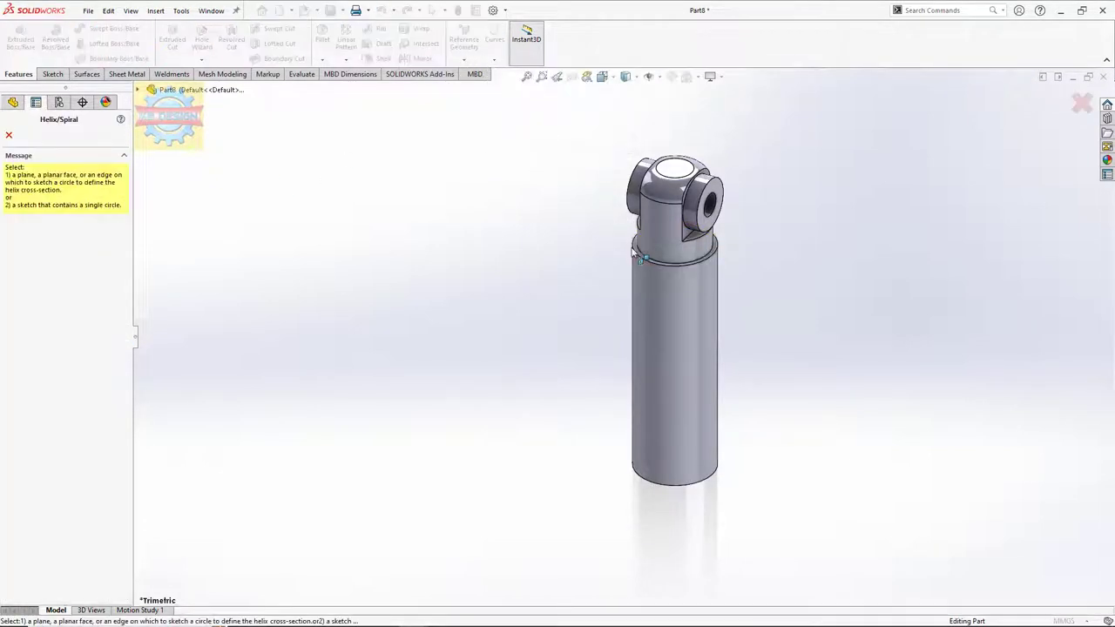
{"action": "left_click", "coordinate": [634, 253]}
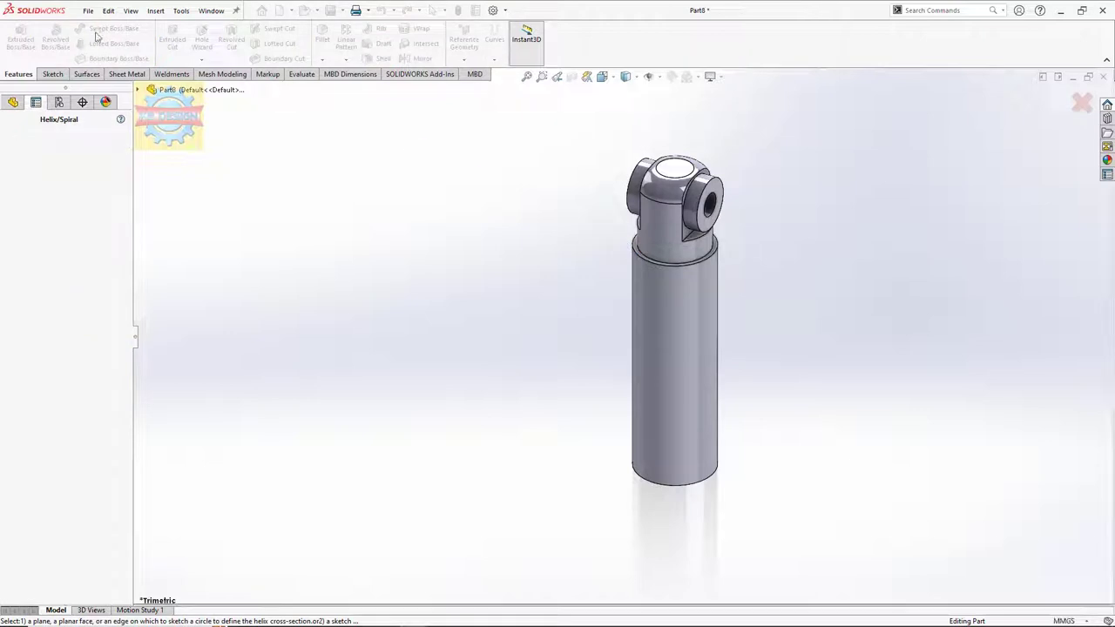
{"action": "left_click", "coordinate": [635, 247]}
{"action": "left_click", "coordinate": [682, 212]}
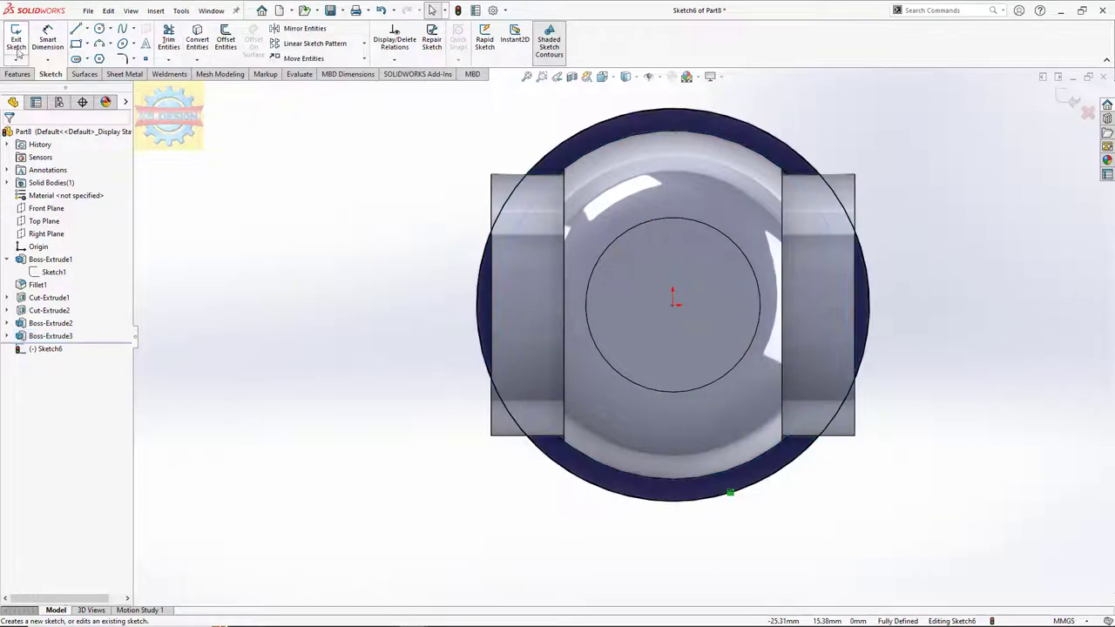
{"action": "left_click", "coordinate": [15, 39]}
{"action": "middle_click_drag", "start_coordinate": [610, 348], "coordinate": [600, 137]}
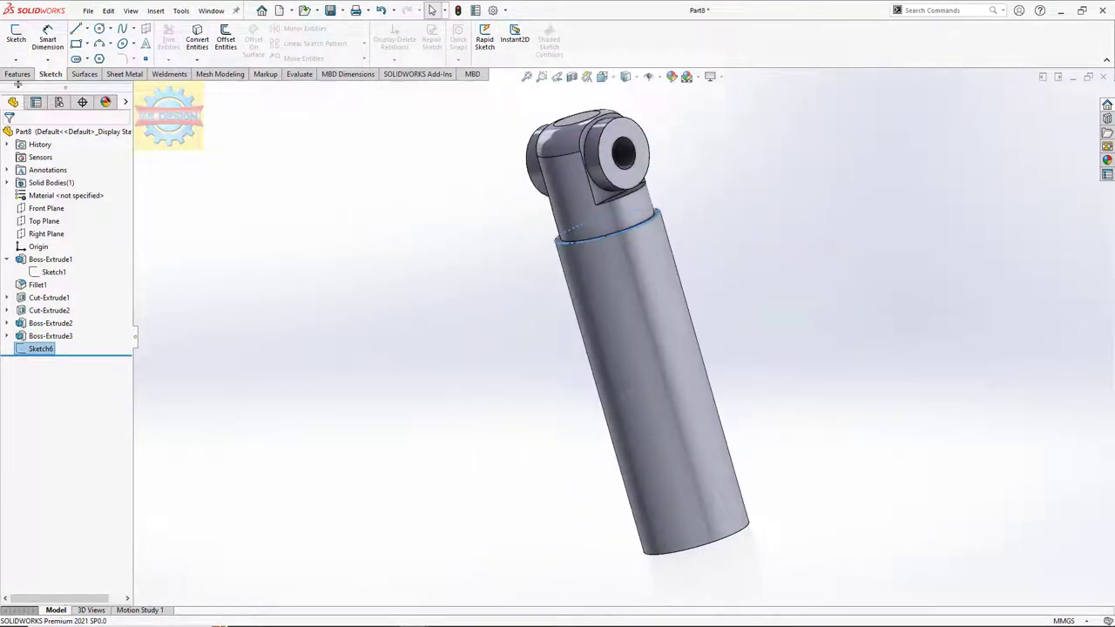
Add a helix around the 27 mm cylinder: 50 mm tall, 3 mm pitch, reversed, clockwise.
{"action": "left_click", "coordinate": [17, 74]}
{"action": "left_click", "coordinate": [494, 39]}
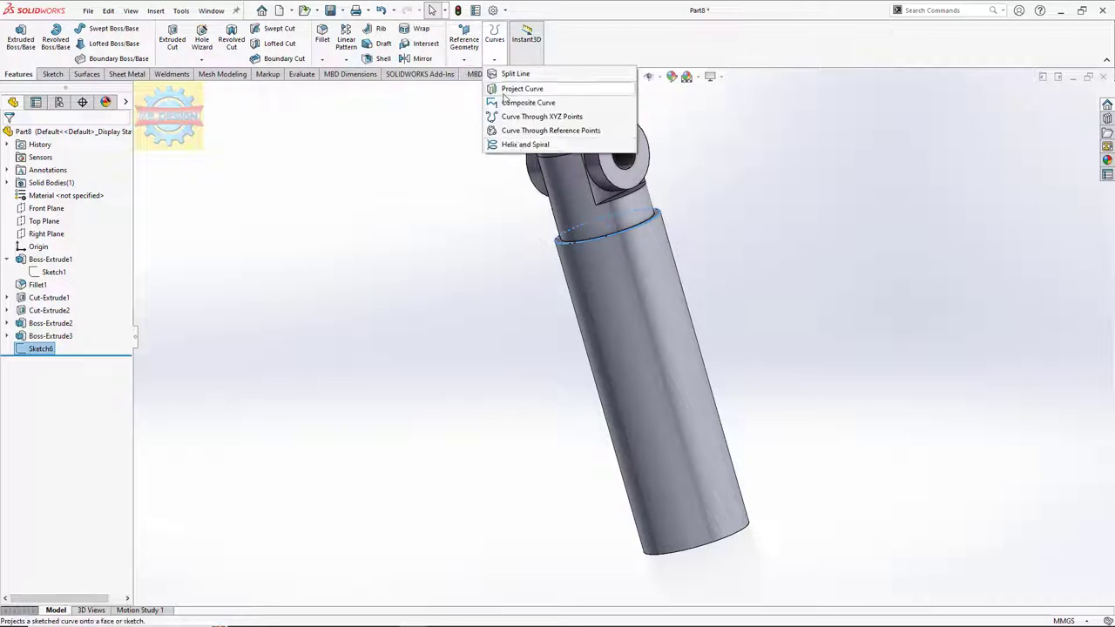
{"action": "left_click", "coordinate": [525, 145]}
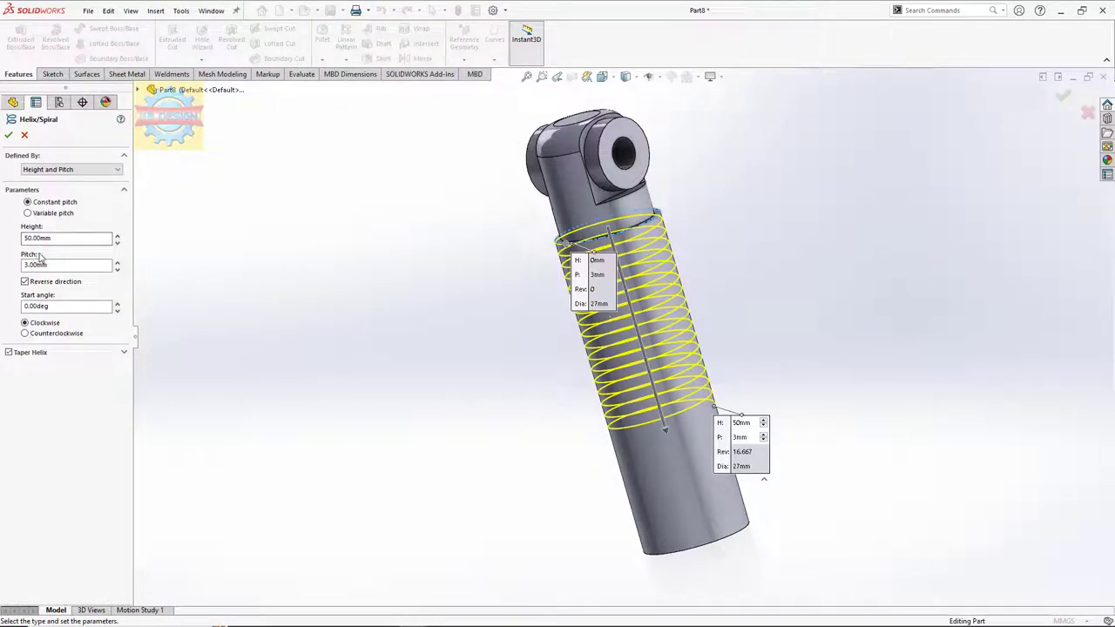
{"action": "middle_click_drag", "start_coordinate": [384, 288], "coordinate": [462, 279]}
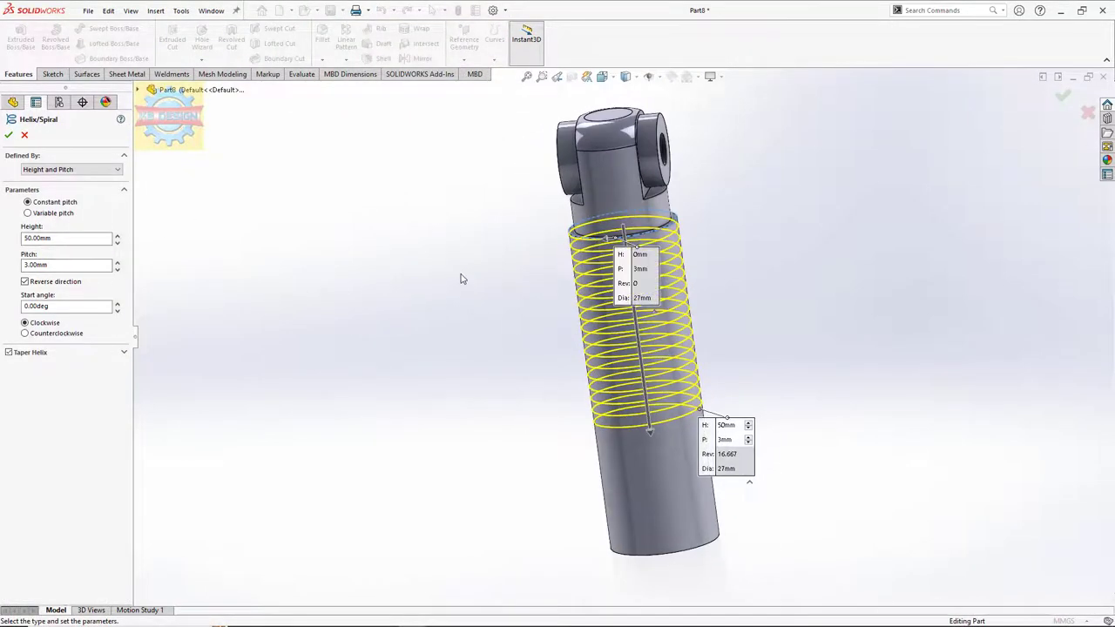
{"action": "left_click", "coordinate": [9, 136]}
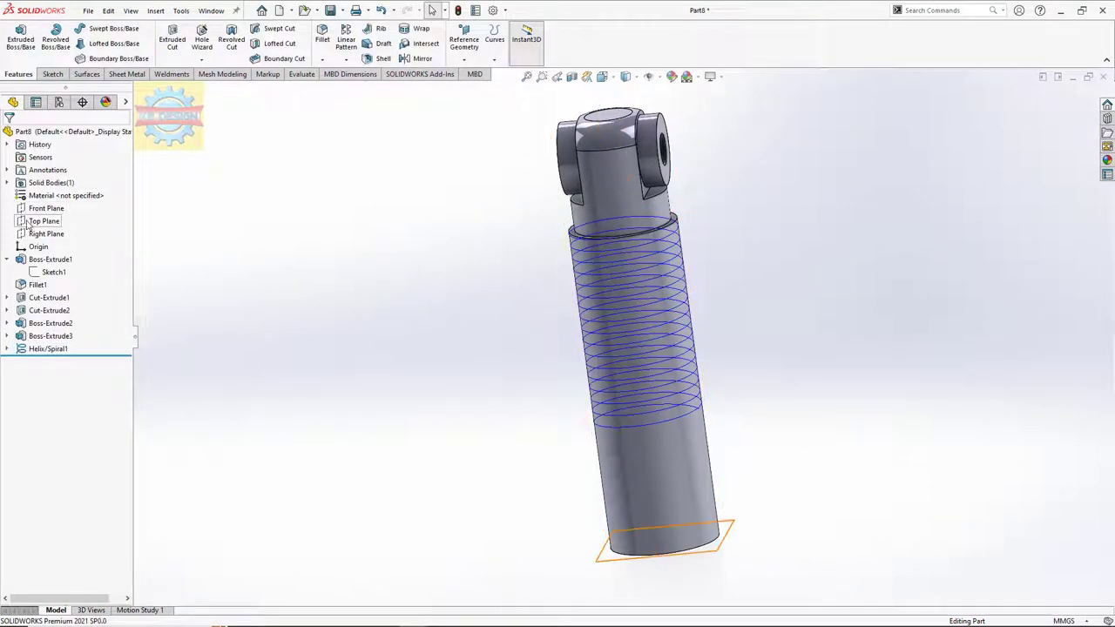
On the Right Plane, draw a small triangle of lines at the lower cylinder's top corner.
{"action": "left_click", "coordinate": [35, 233]}
{"action": "left_click", "coordinate": [42, 222]}
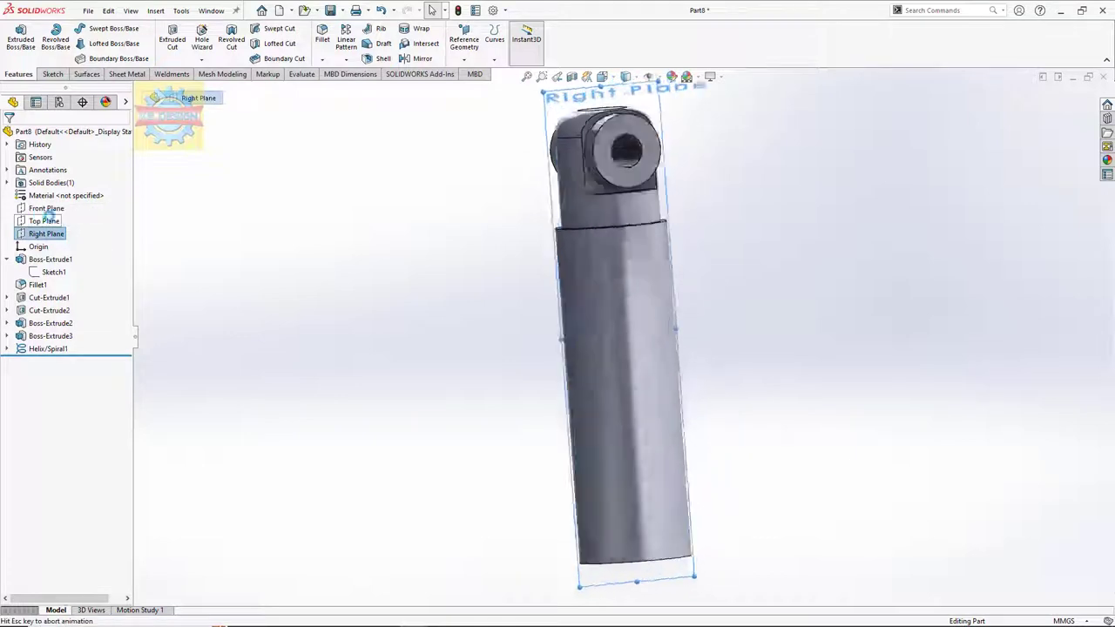
{"action": "scroll", "coordinate": [574, 205], "scroll_direction": "down", "scroll_amount": 3}
{"action": "scroll", "coordinate": [661, 340], "scroll_direction": "down", "scroll_amount": 3}
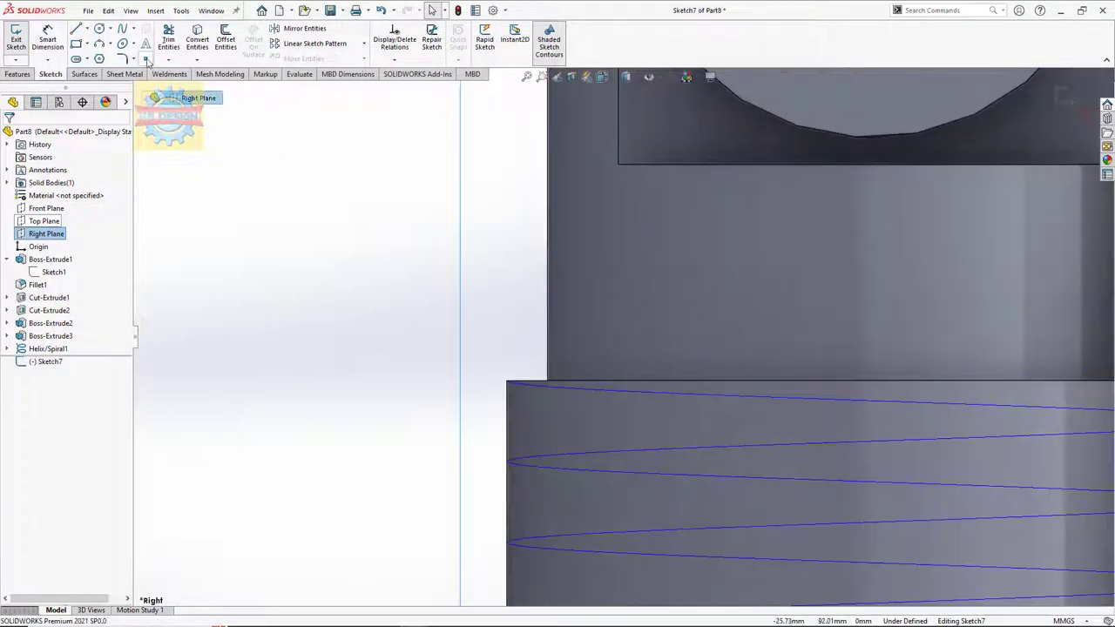
{"action": "left_click", "coordinate": [78, 29]}
{"action": "left_click", "coordinate": [547, 380]}
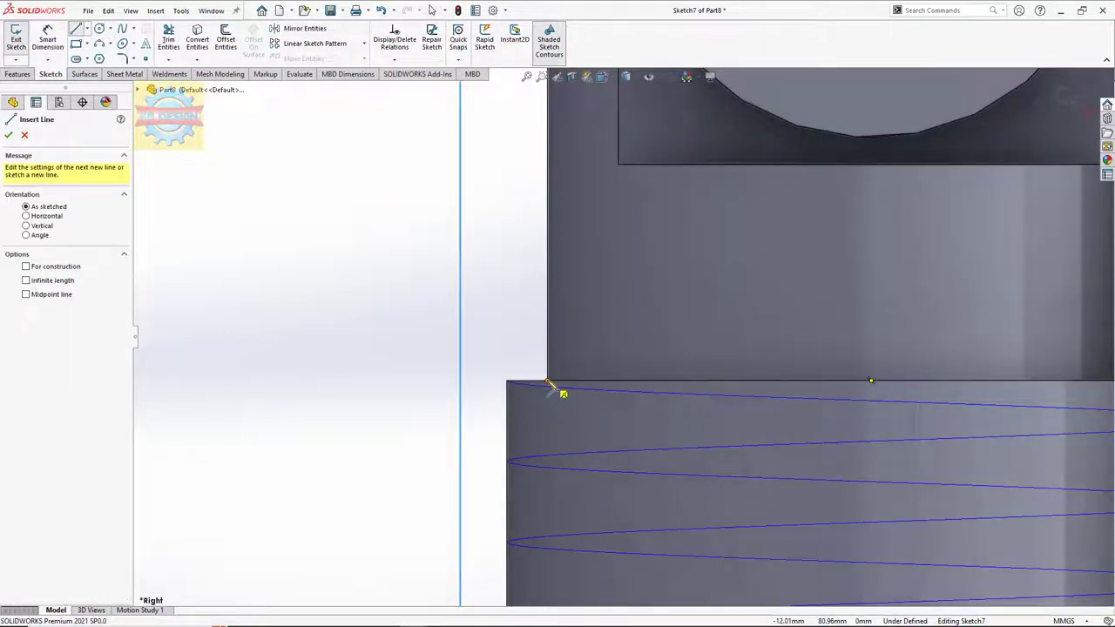
{"action": "left_click", "coordinate": [506, 361]}
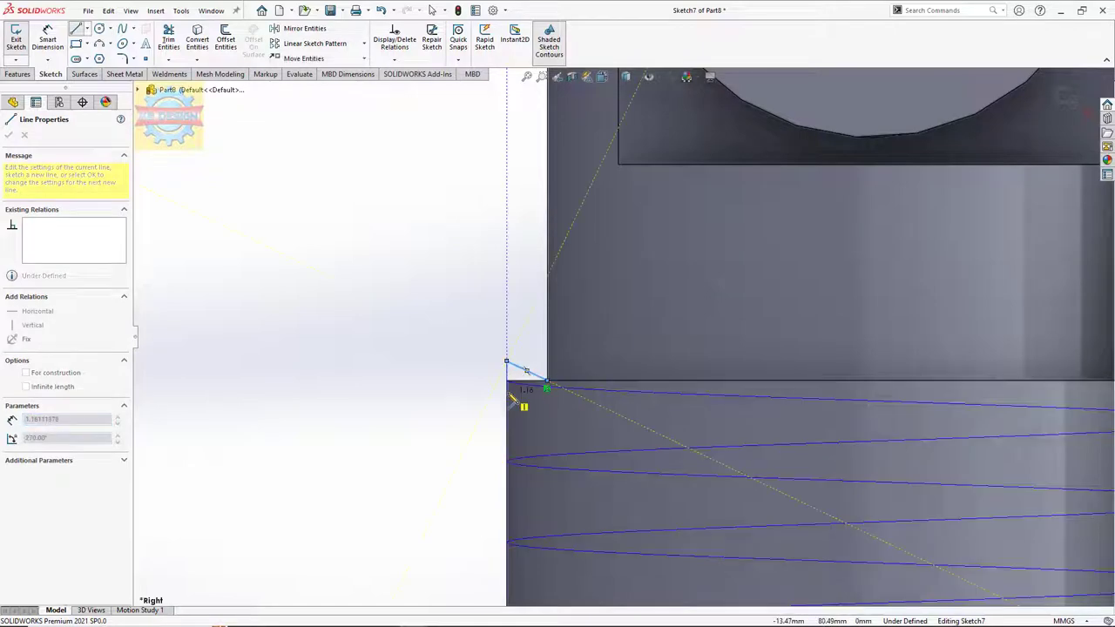
{"action": "left_click", "coordinate": [506, 388]}
{"action": "left_click", "coordinate": [547, 387]}
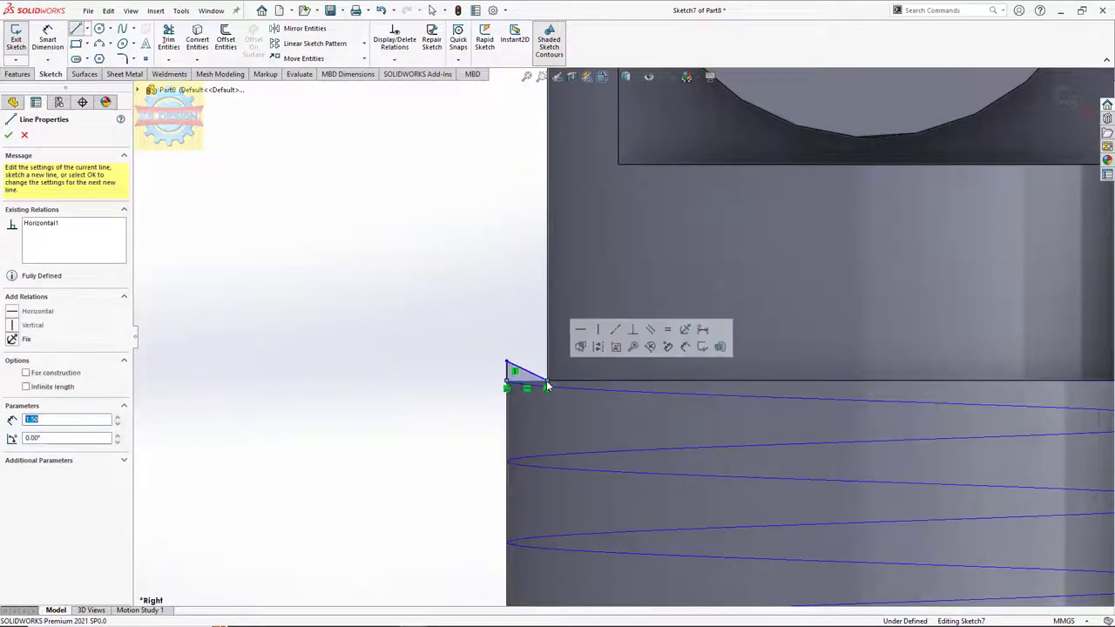
{"action": "key", "text": "Escape"}
Mirror the triangle's lines about its bottom edge.
{"action": "left_click", "coordinate": [304, 29]}
{"action": "left_click", "coordinate": [533, 380]}
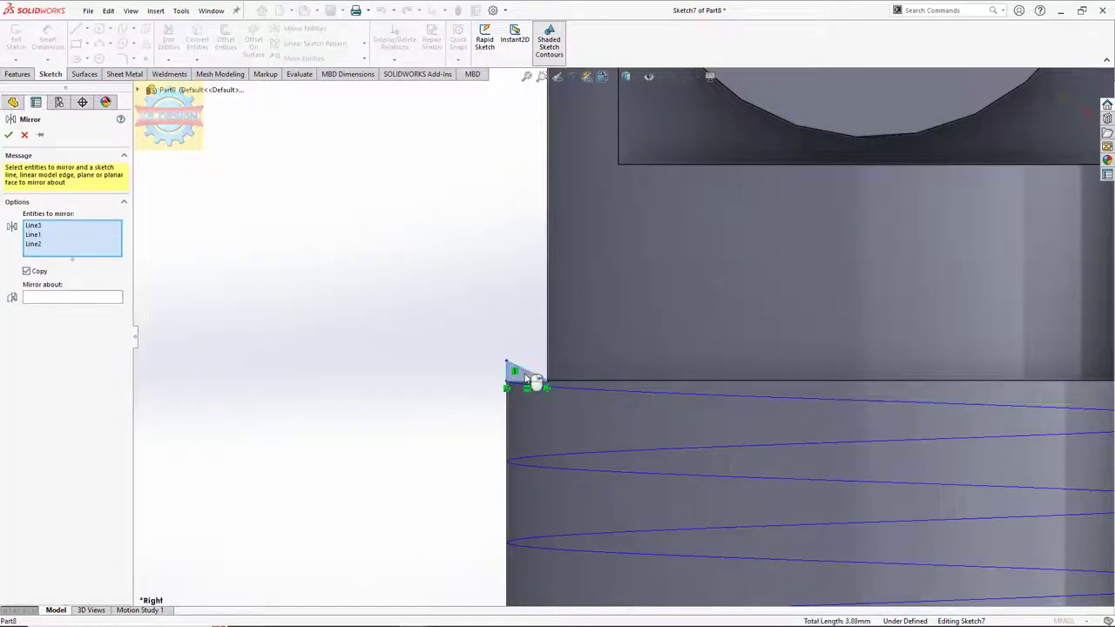
{"action": "left_click", "coordinate": [74, 299]}
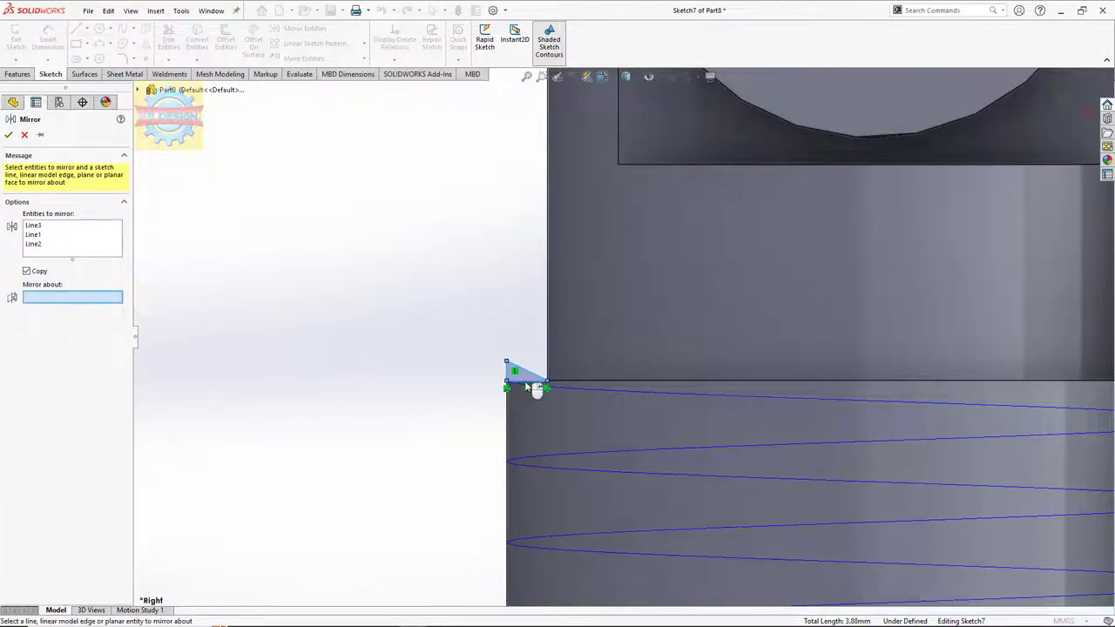
{"action": "left_click", "coordinate": [526, 387]}
{"action": "left_click", "coordinate": [9, 133]}
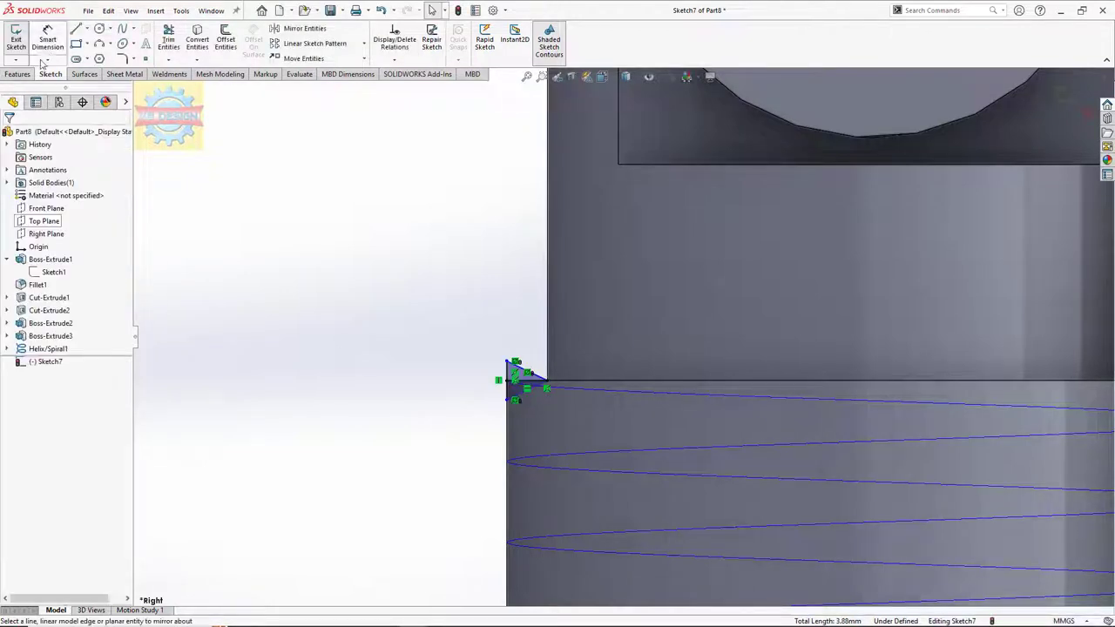
Dimension the triangle's vertical edge to 2 mm and add an angle between its edges.
{"action": "left_click", "coordinate": [510, 380]}
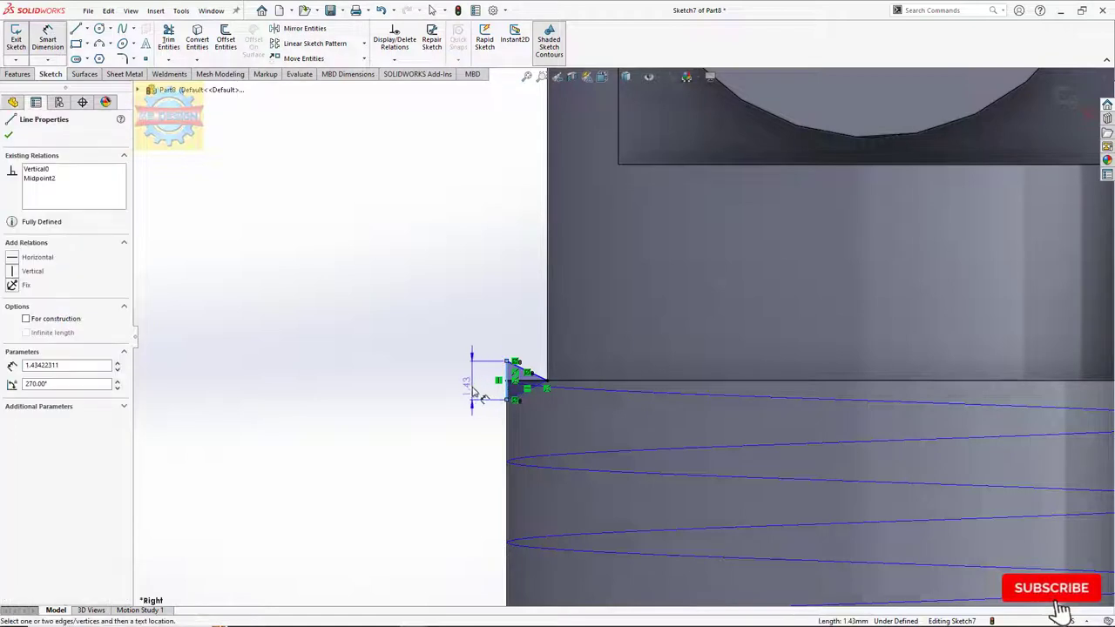
{"action": "left_click", "coordinate": [471, 377]}
{"action": "type", "text": "2"}
{"action": "key", "text": "Return"}
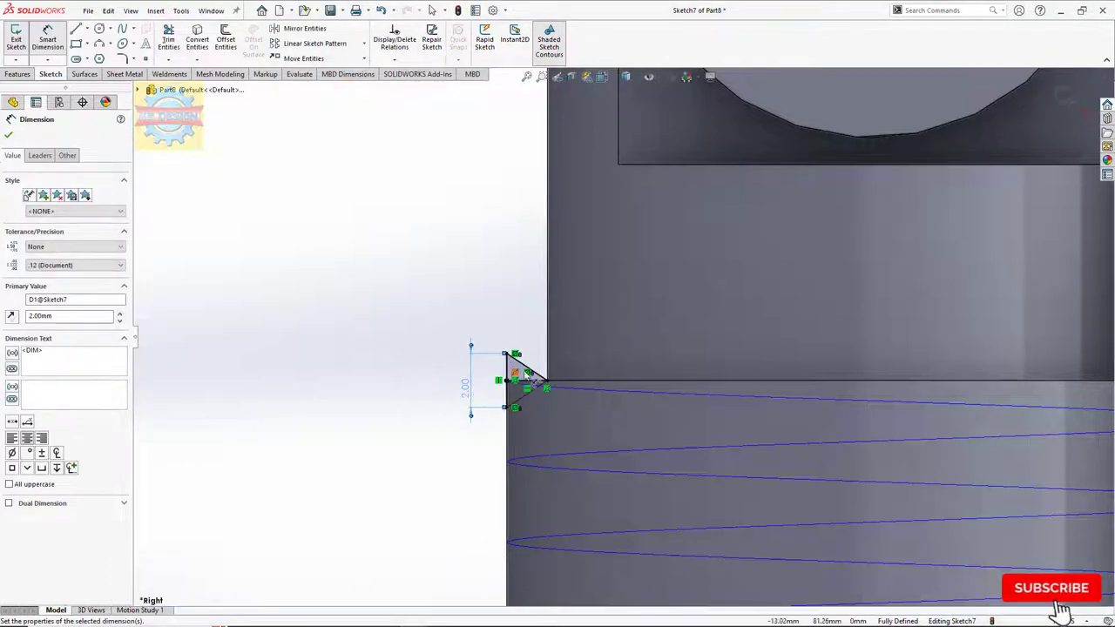
{"action": "left_click", "coordinate": [534, 394]}
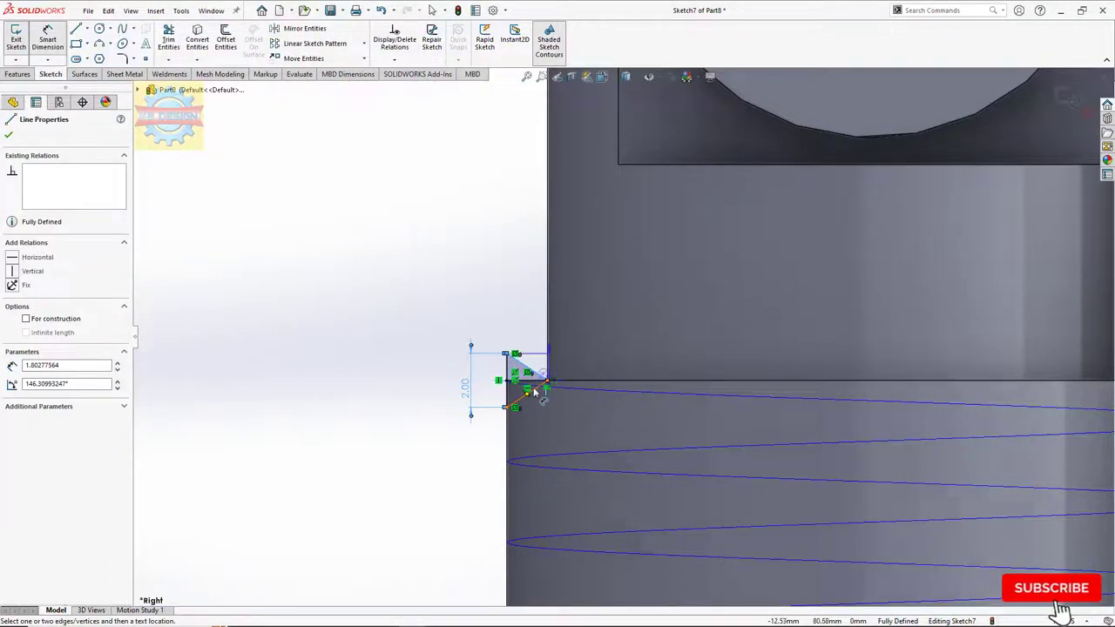
{"action": "left_click", "coordinate": [509, 376]}
{"action": "left_click", "coordinate": [410, 401]}
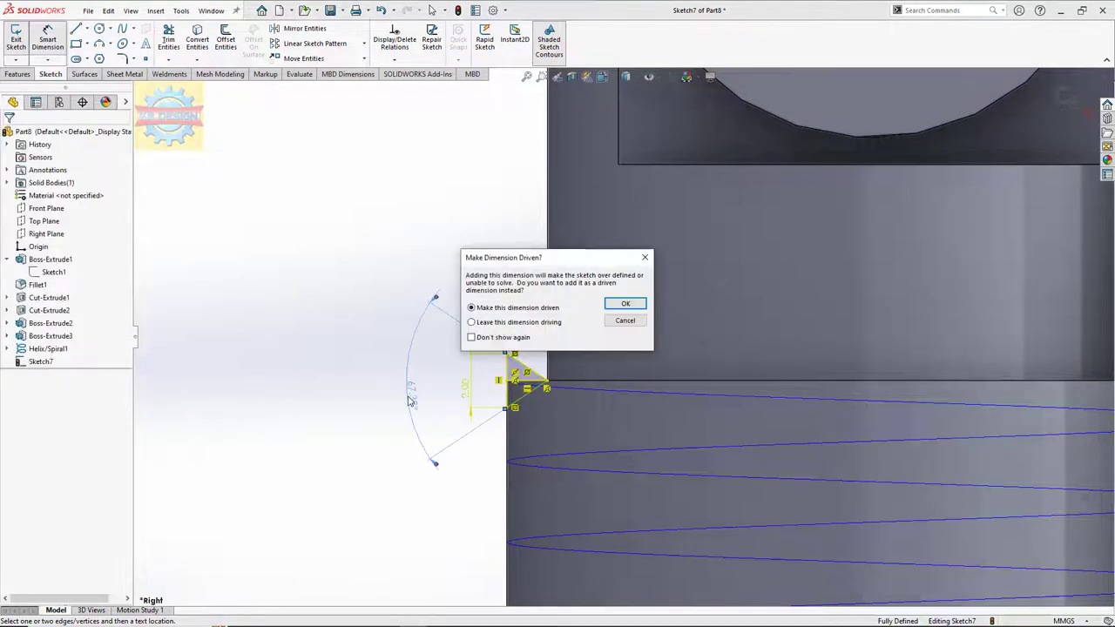
Cancel the over-defining angle dimension and delete the conflicting relations on the triangle's line.
{"action": "key", "text": "Escape"}
{"action": "scroll", "coordinate": [527, 407], "scroll_direction": "down", "scroll_amount": 2}
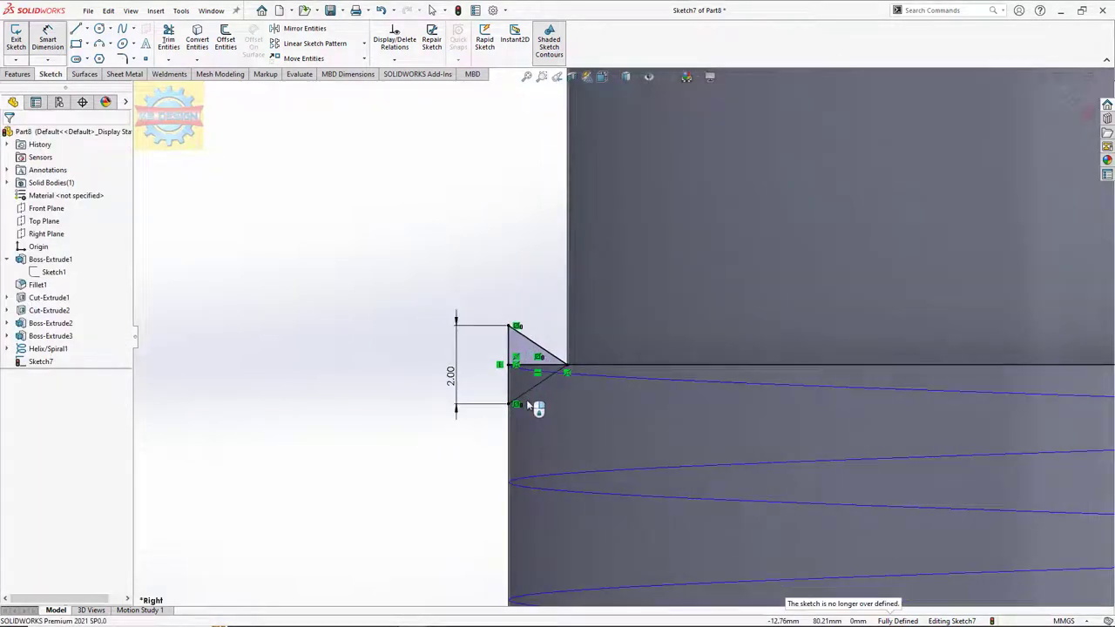
{"action": "left_click", "coordinate": [538, 372]}
{"action": "key", "text": "Delete"}
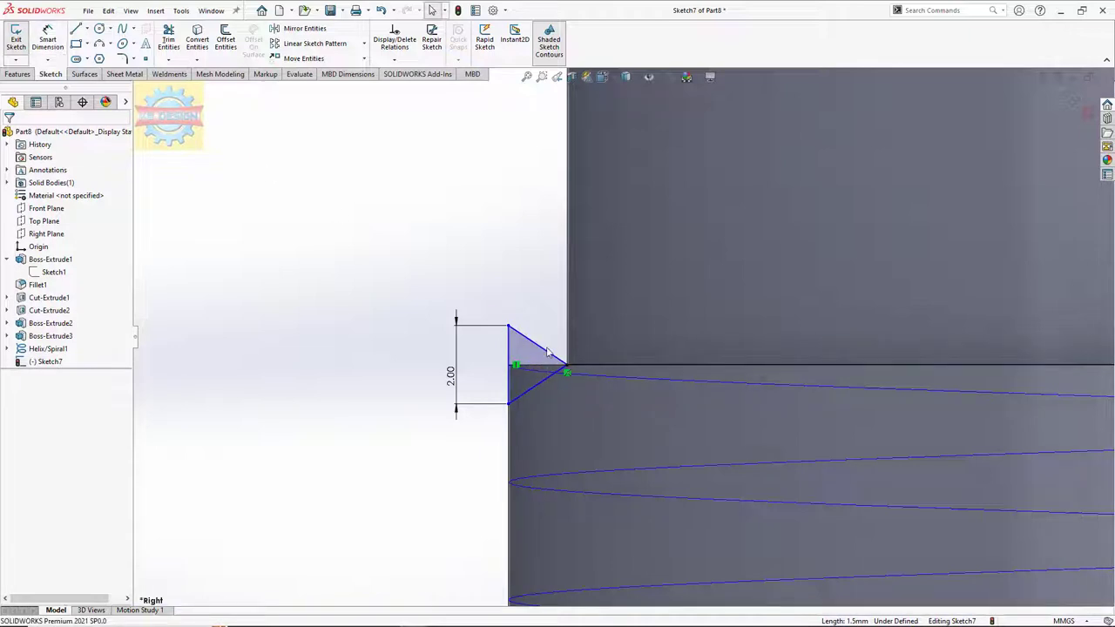
Dimension the angle between the two diagonals to 60°.
{"action": "left_click", "coordinate": [541, 379]}
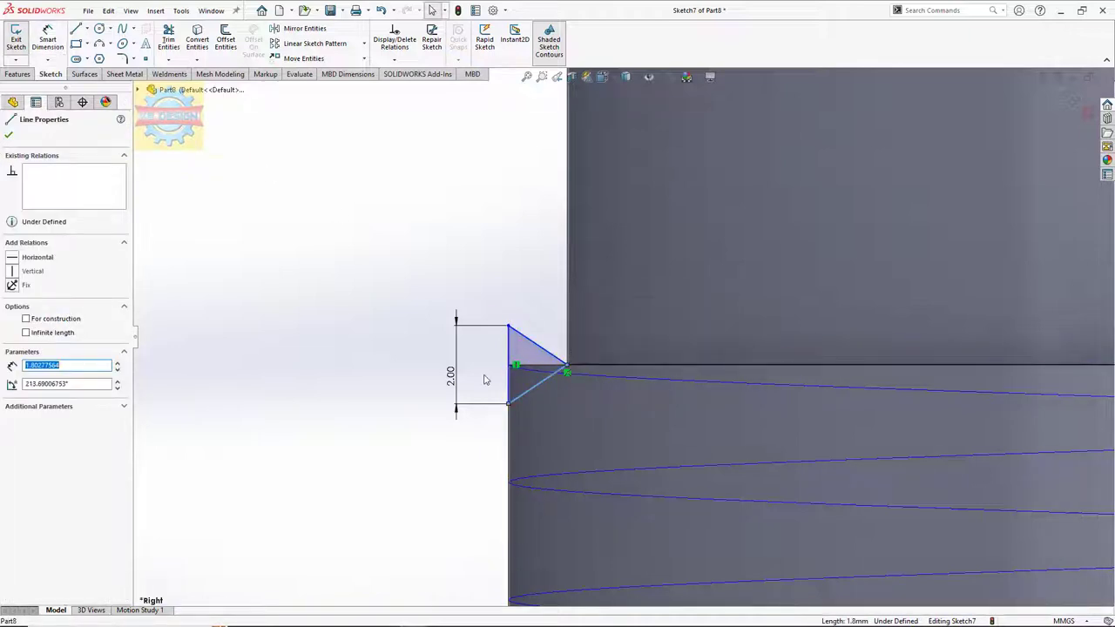
{"action": "left_click", "coordinate": [48, 39]}
{"action": "left_click", "coordinate": [536, 345]}
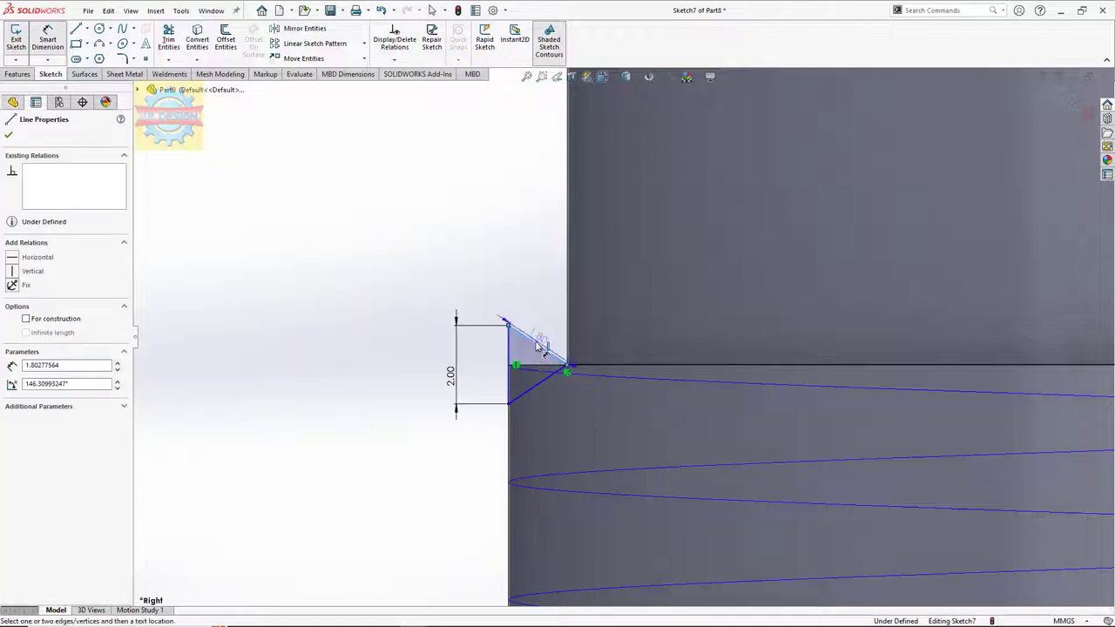
{"action": "left_click", "coordinate": [533, 388]}
{"action": "left_click", "coordinate": [425, 370]}
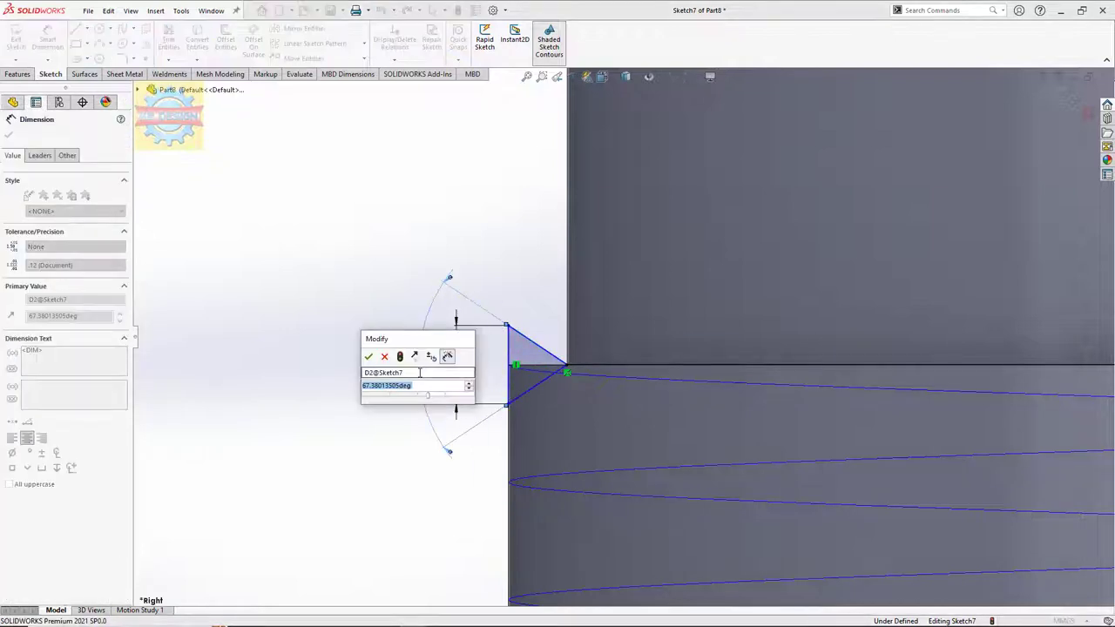
{"action": "type", "text": "60"}
{"action": "key", "text": "Return"}
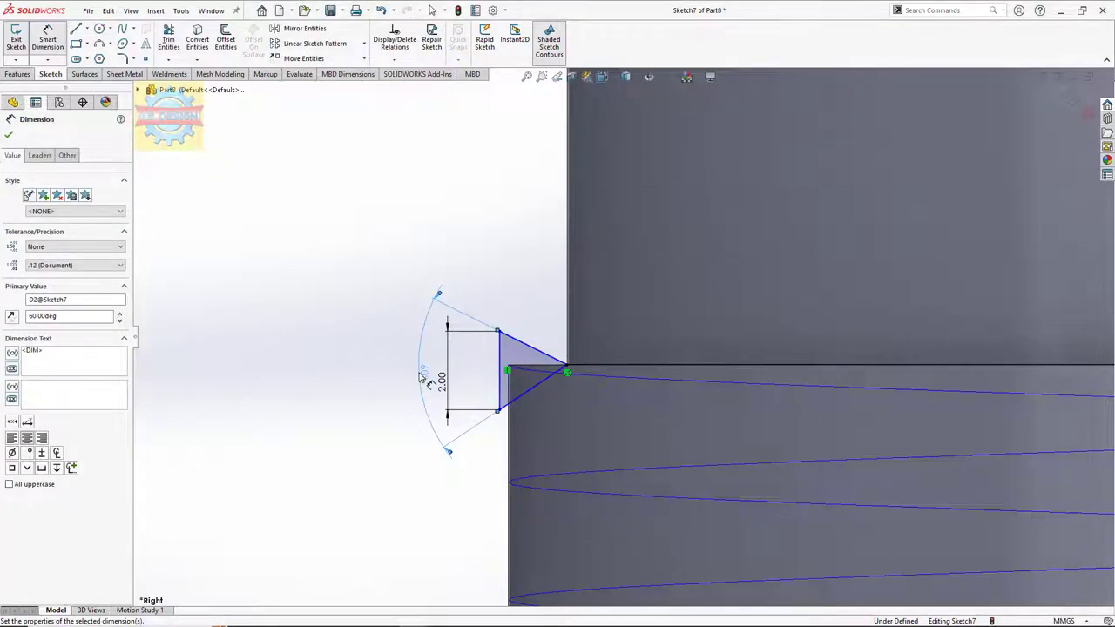
{"action": "key", "text": "Escape"}
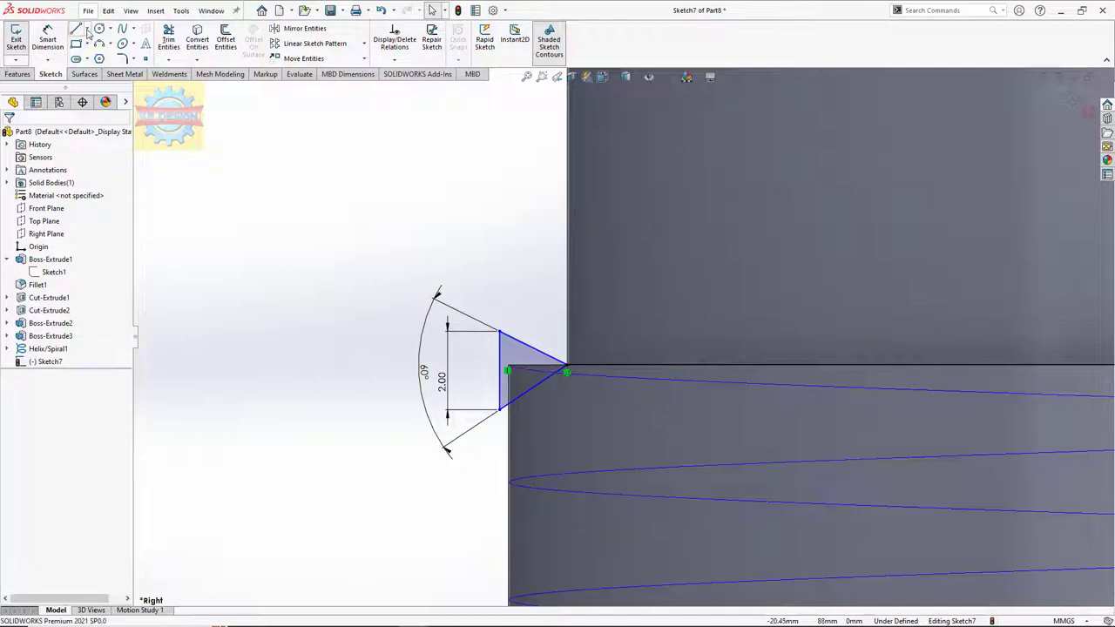
Add a construction centerline running to the triangle's tip.
{"action": "left_click", "coordinate": [87, 32]}
{"action": "left_click", "coordinate": [97, 57]}
{"action": "left_click", "coordinate": [566, 370]}
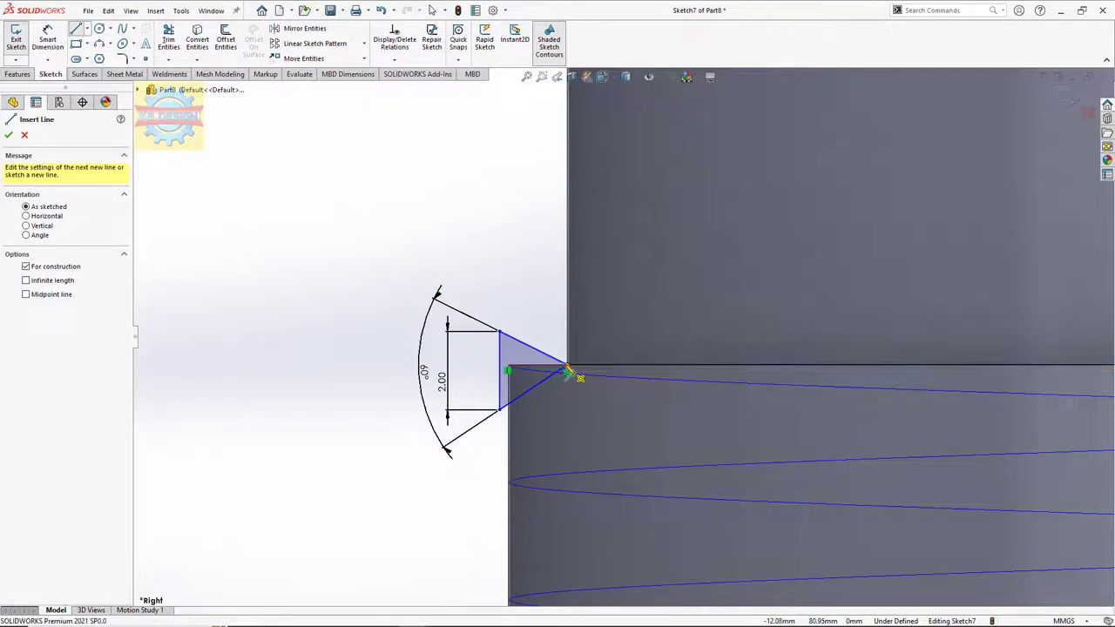
{"action": "key", "text": "Escape"}
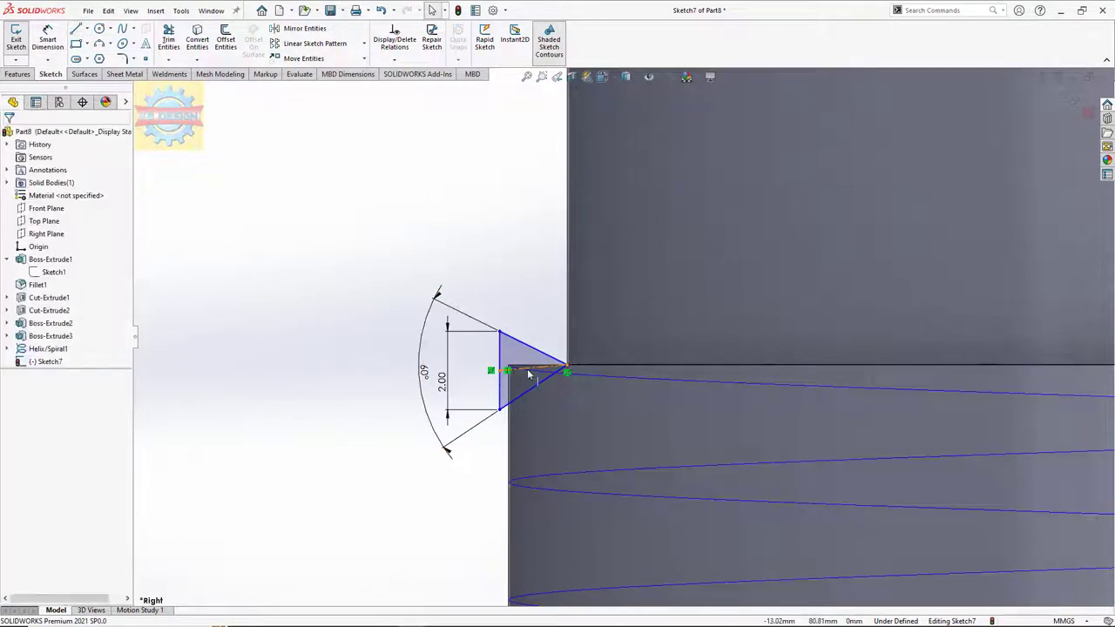
{"action": "left_click", "coordinate": [533, 371]}
{"action": "key", "text": "Escape"}
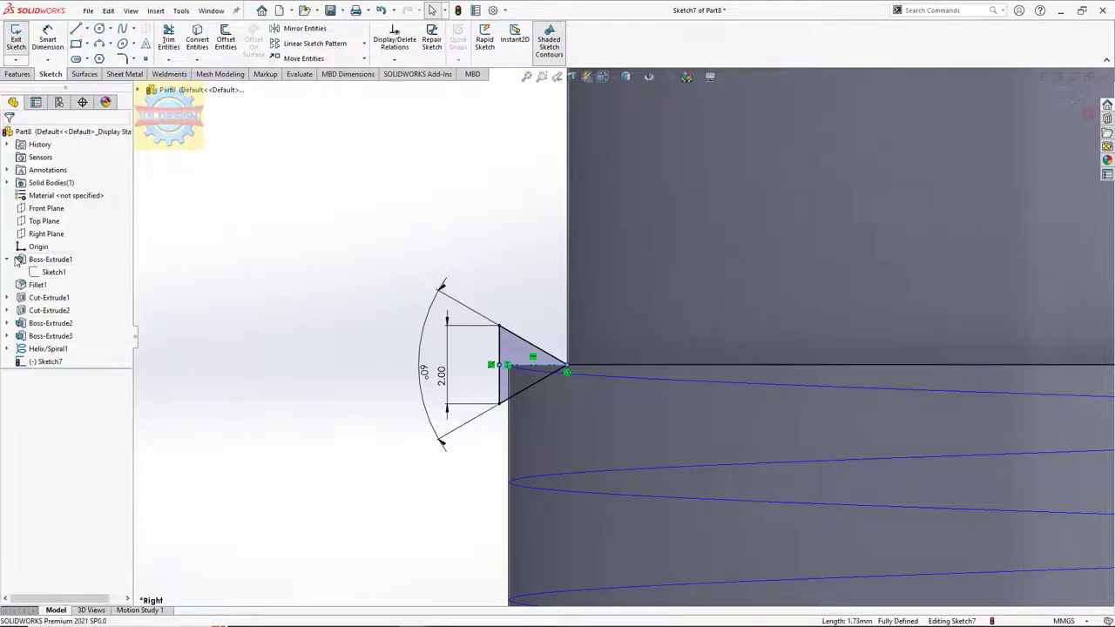
{"action": "left_click", "coordinate": [499, 403]}
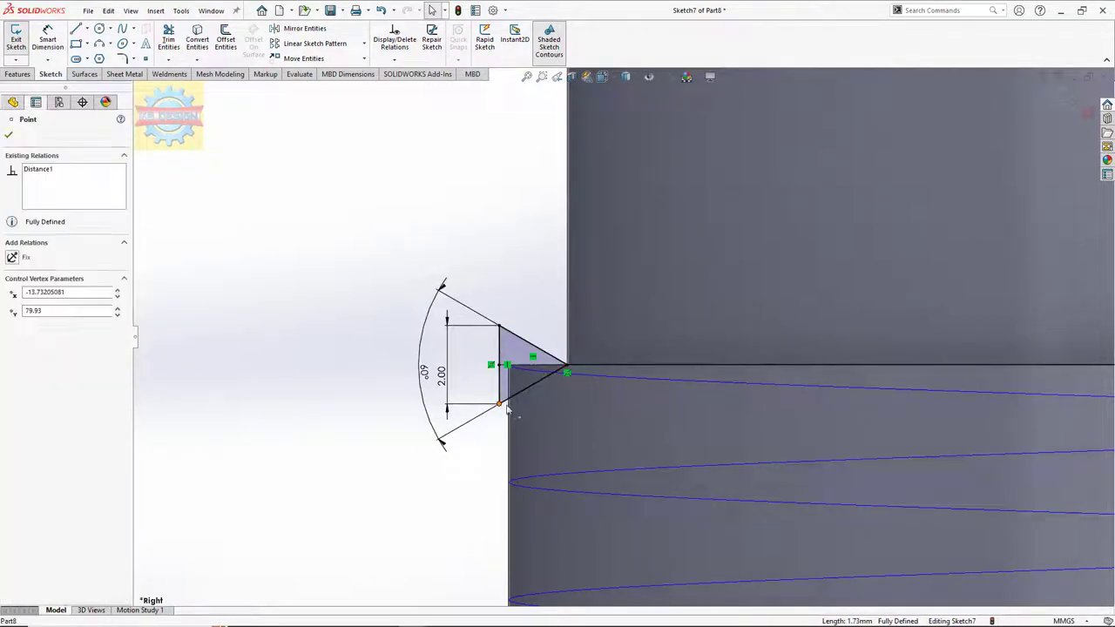
{"action": "scroll", "coordinate": [601, 362], "scroll_direction": "down", "scroll_amount": 1}
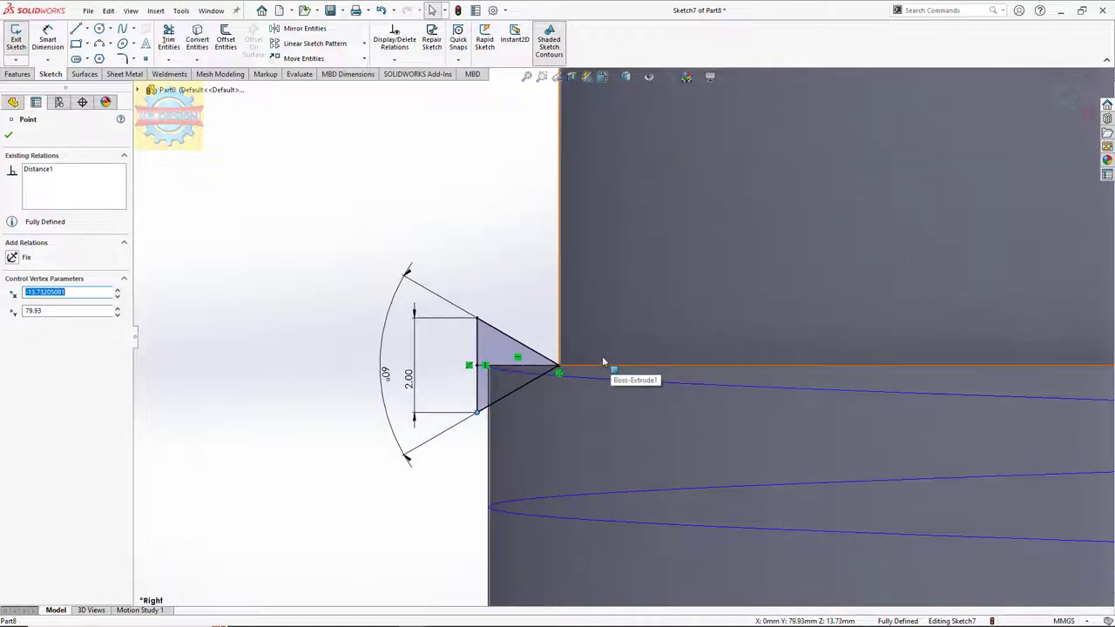
{"action": "key", "text": "Escape"}
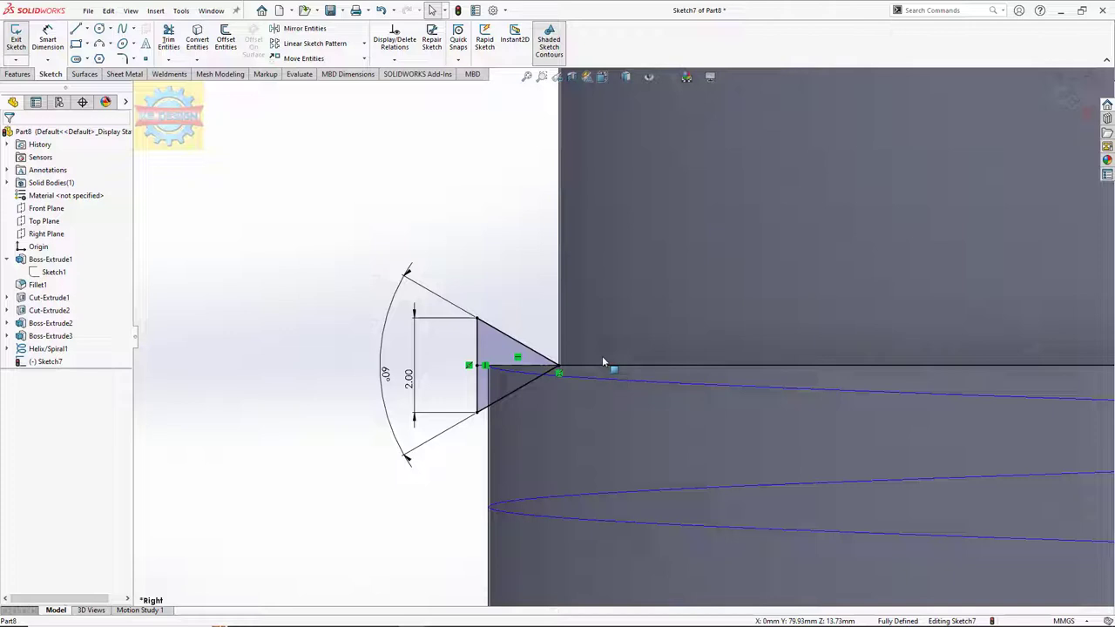
Delete the 2.00 height dimension, slide the vertical edge onto the cylinder's side, and exit Sketch7.
{"action": "left_click", "coordinate": [441, 323]}
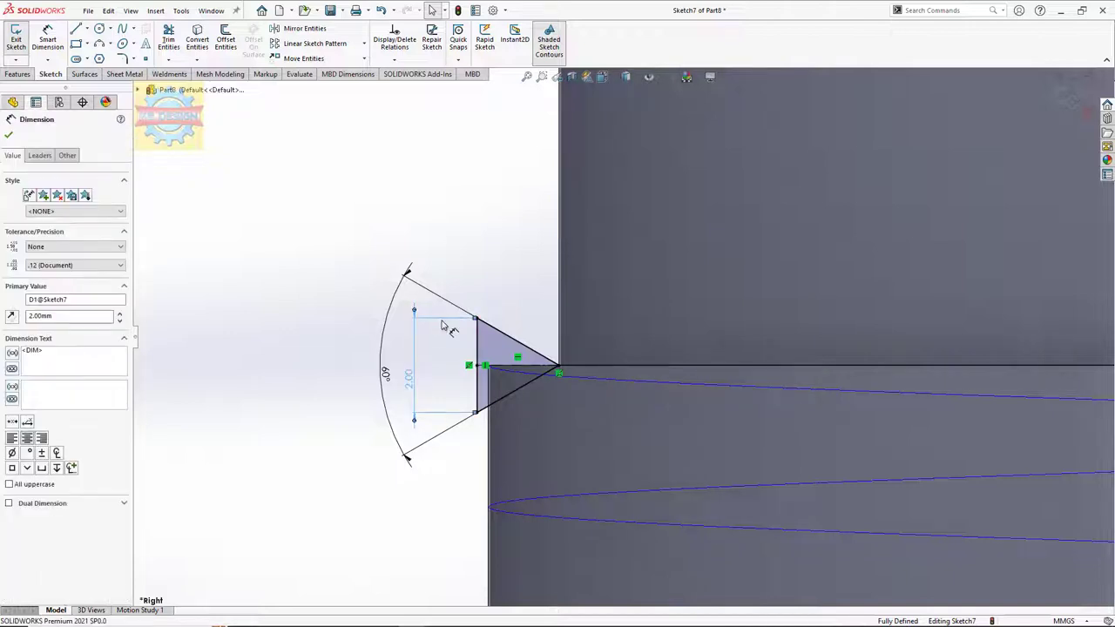
{"action": "key", "text": "Delete"}
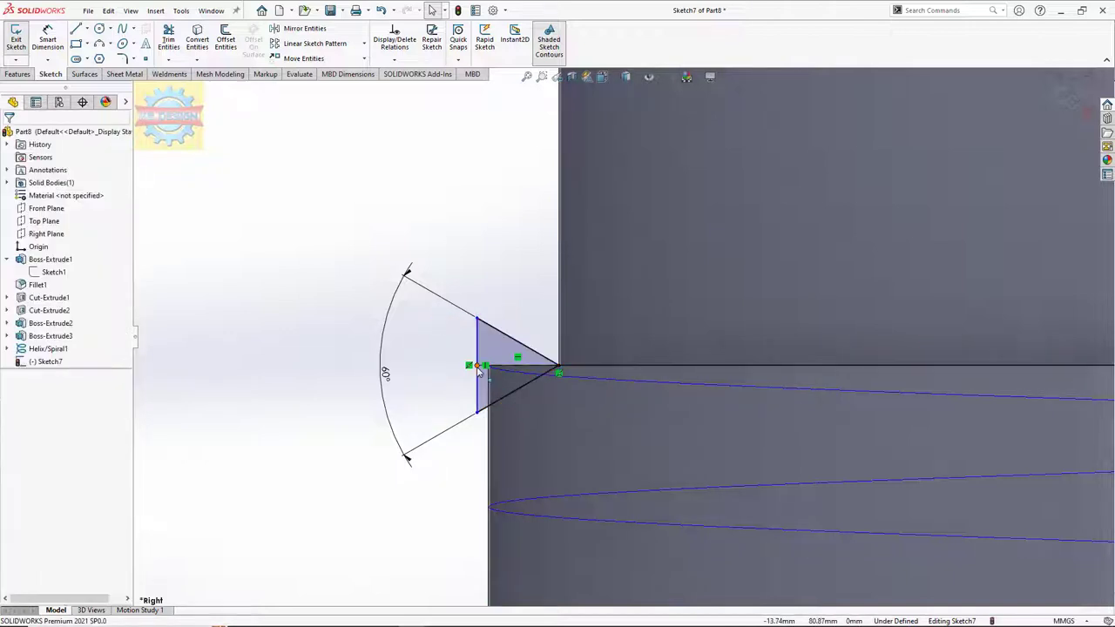
{"action": "left_click", "coordinate": [485, 366]}
{"action": "left_click_drag", "start_coordinate": [485, 367], "coordinate": [490, 366]}
{"action": "left_click", "coordinate": [391, 369]}
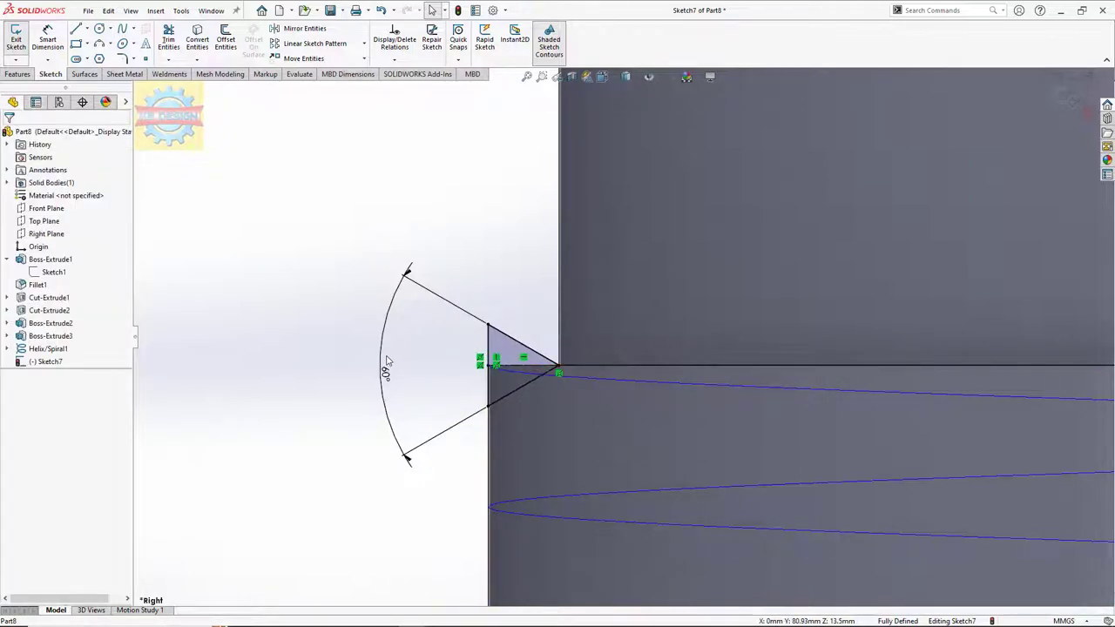
{"action": "left_click", "coordinate": [16, 39]}
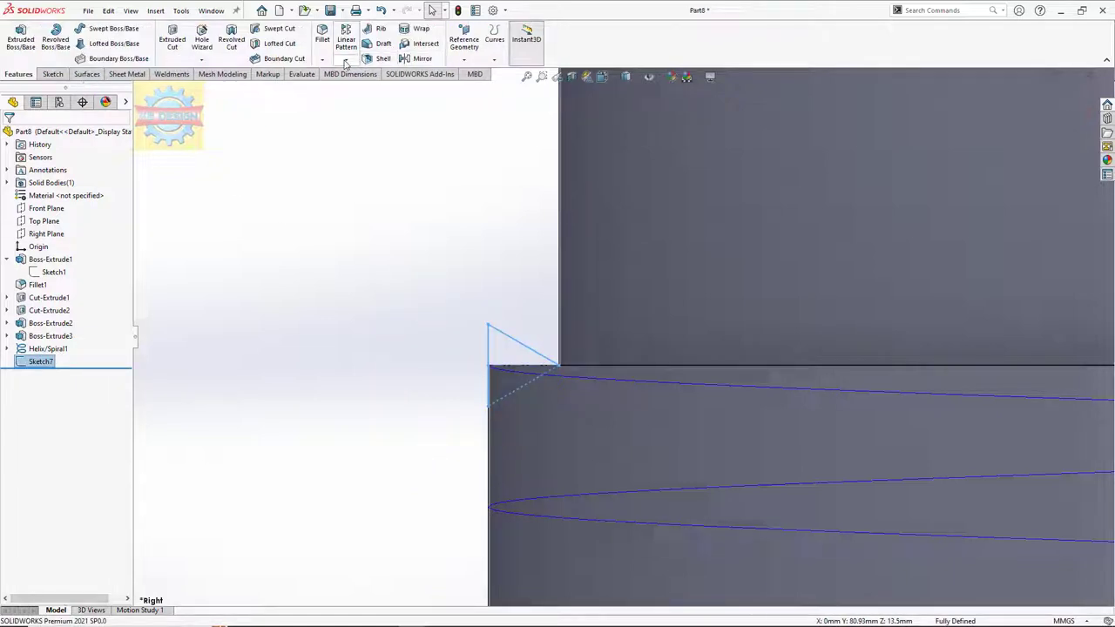
Cut-sweep the Sketch7 triangle along Helix/Spiral1 to form the thread.
{"action": "left_click", "coordinate": [275, 31]}
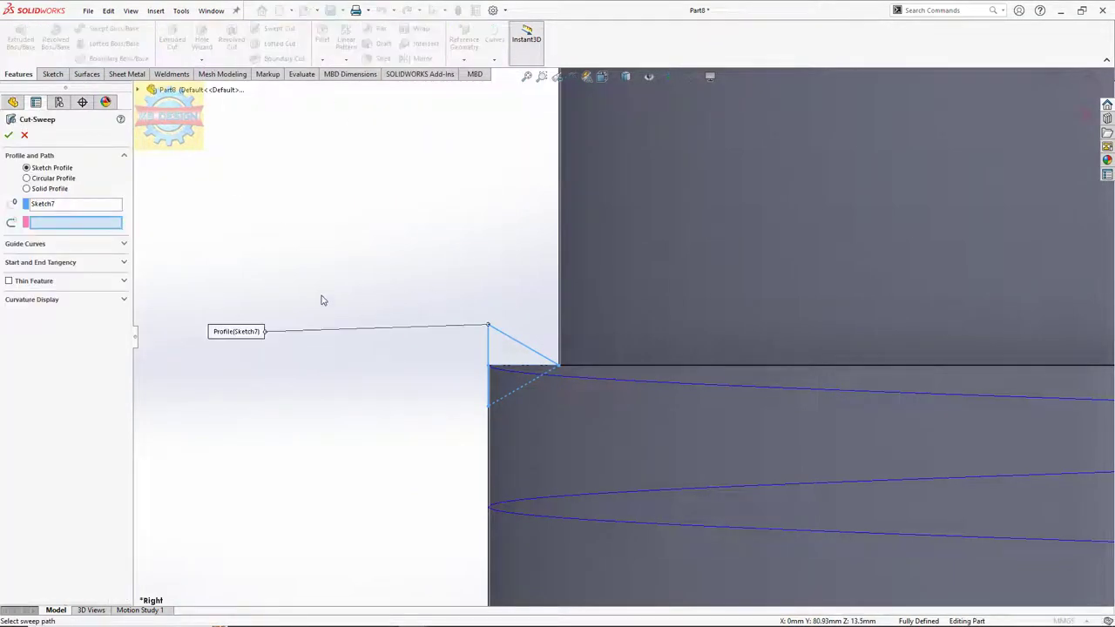
{"action": "left_click", "coordinate": [581, 379]}
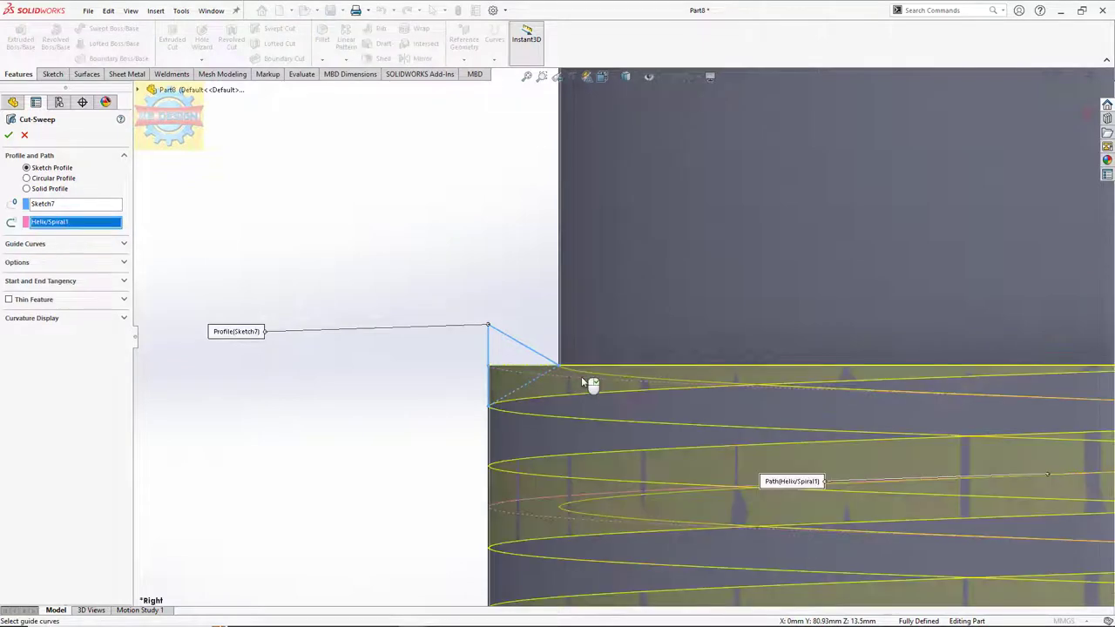
{"action": "left_click", "coordinate": [8, 137]}
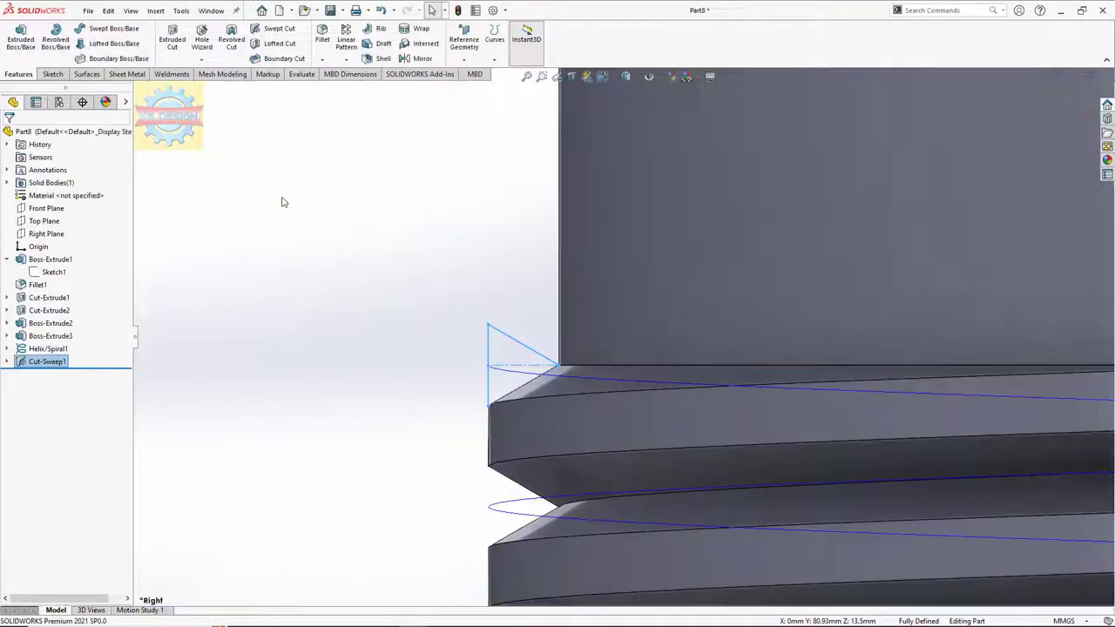
{"action": "scroll", "coordinate": [427, 248], "scroll_direction": "up", "scroll_amount": 2}
{"action": "scroll", "coordinate": [446, 254], "scroll_direction": "up", "scroll_amount": 2}
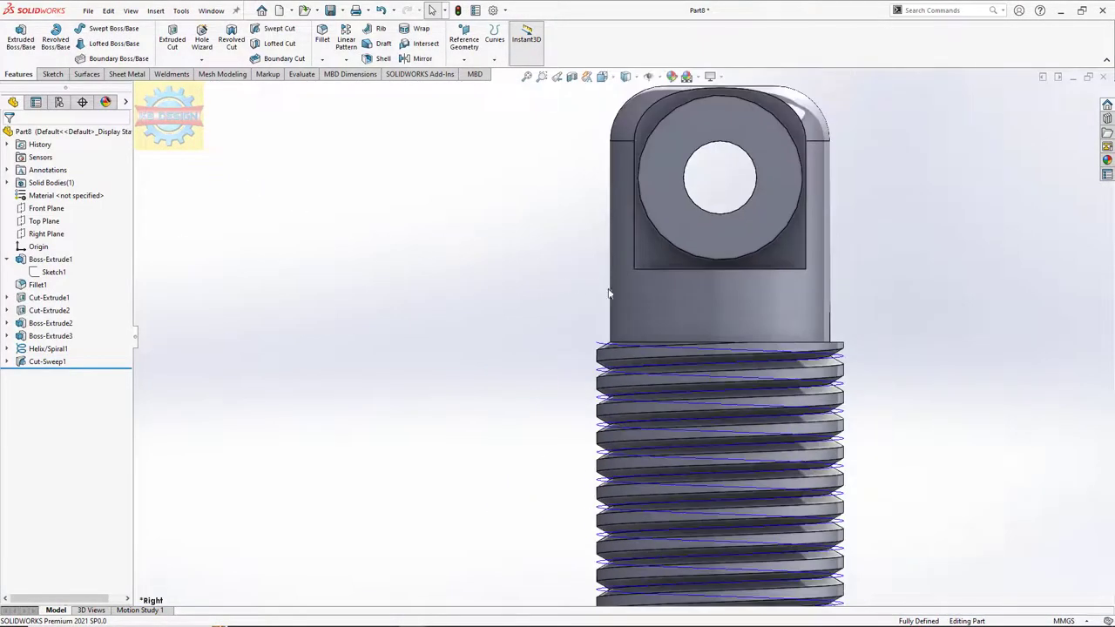
{"action": "scroll", "coordinate": [608, 294], "scroll_direction": "down", "scroll_amount": 2}
Round the thread face with a 0.75 mm fillet.
{"action": "left_click", "coordinate": [324, 40]}
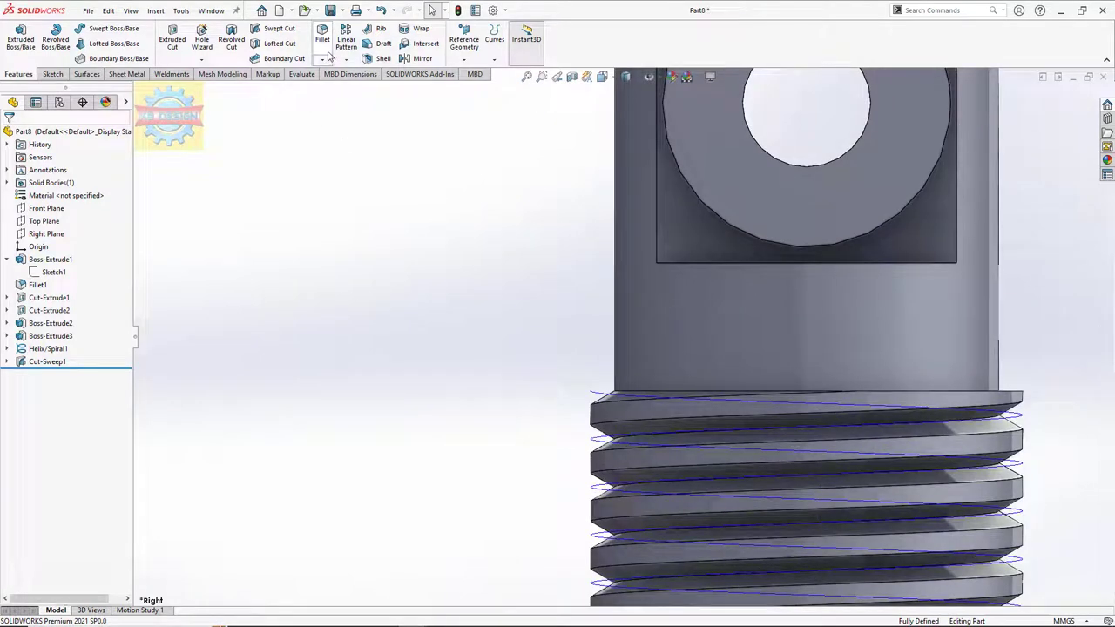
{"action": "type", "text": ".75"}
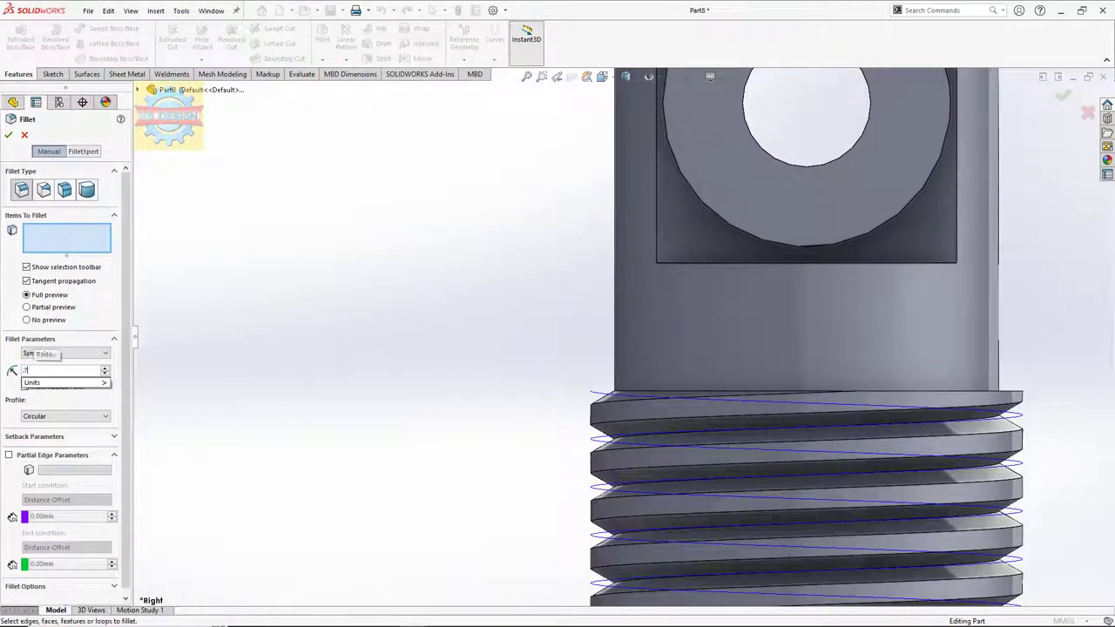
{"action": "left_click", "coordinate": [618, 426]}
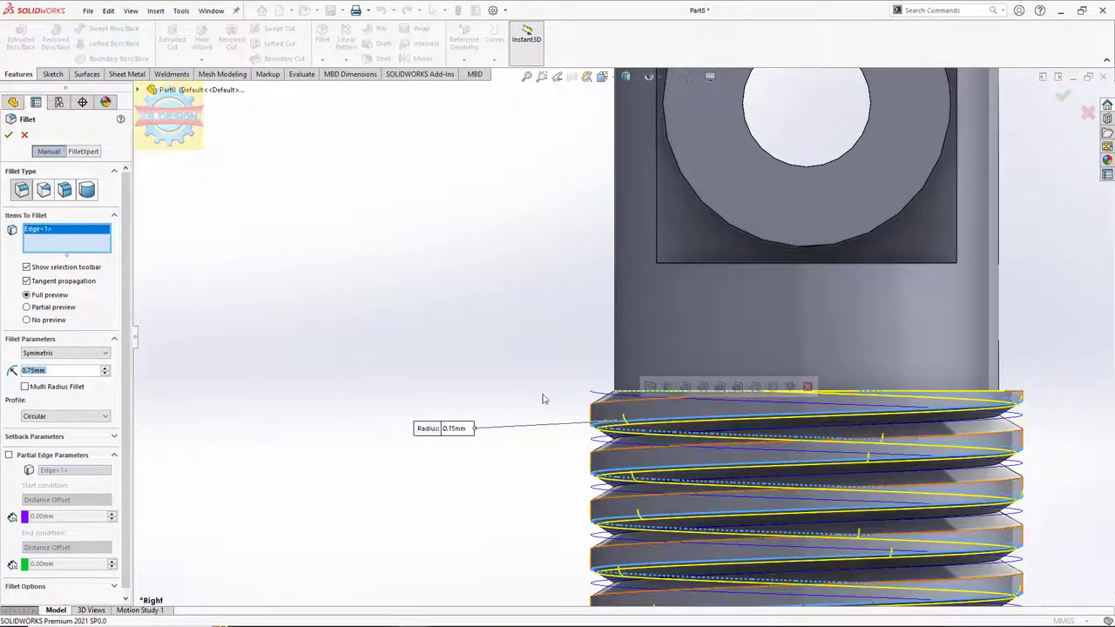
{"action": "left_click", "coordinate": [10, 136]}
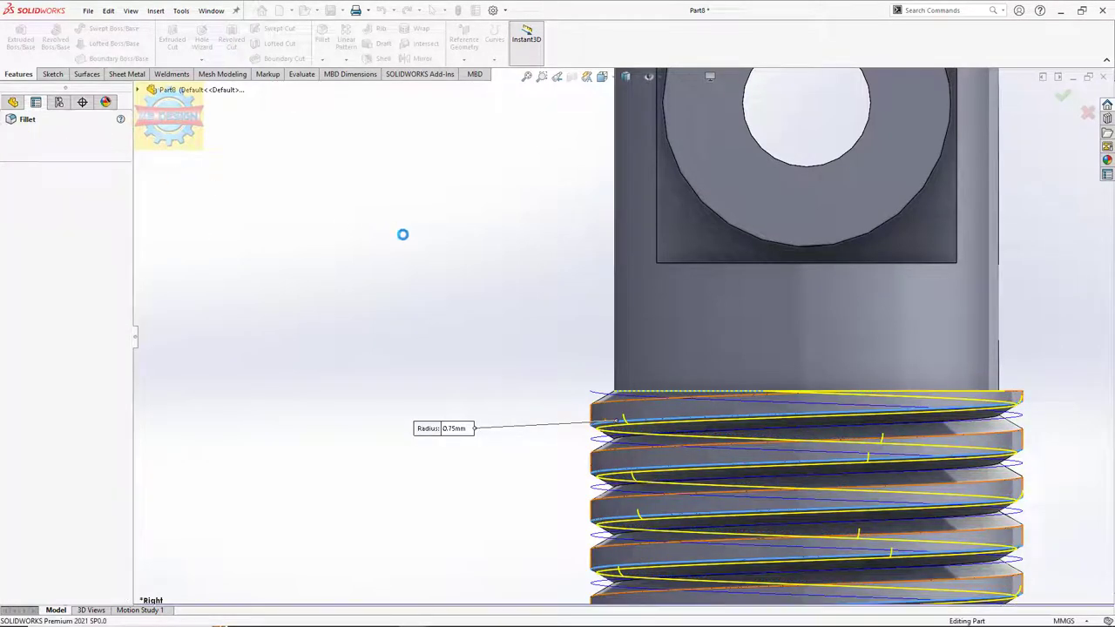
{"action": "key", "text": "z"}
{"action": "key", "text": "z"}
{"action": "key", "text": "z"}
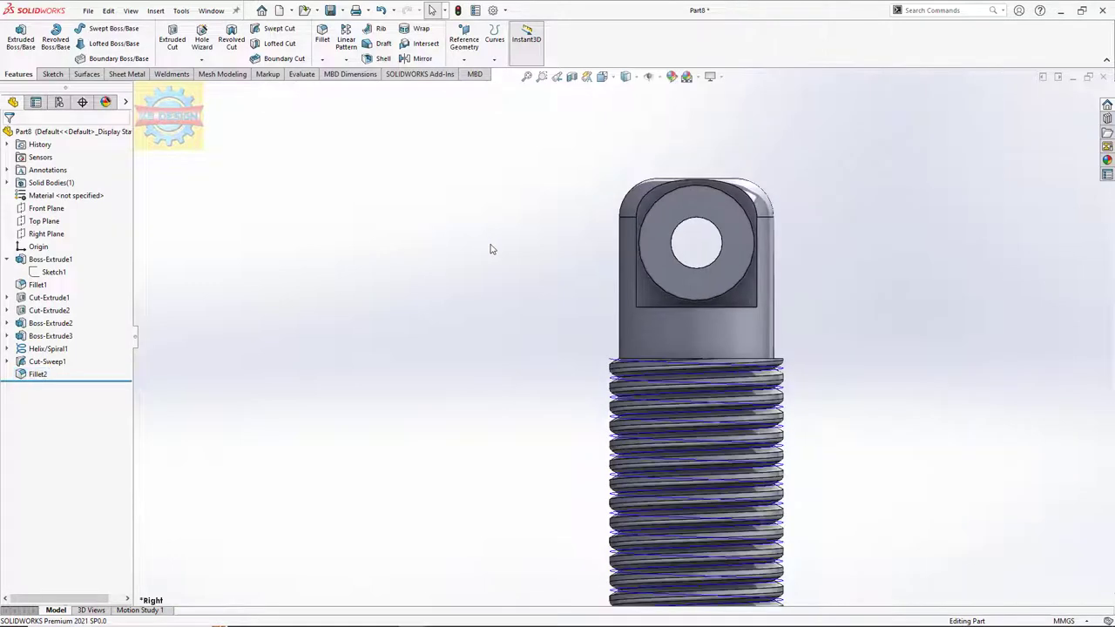
{"action": "left_click", "coordinate": [61, 351]}
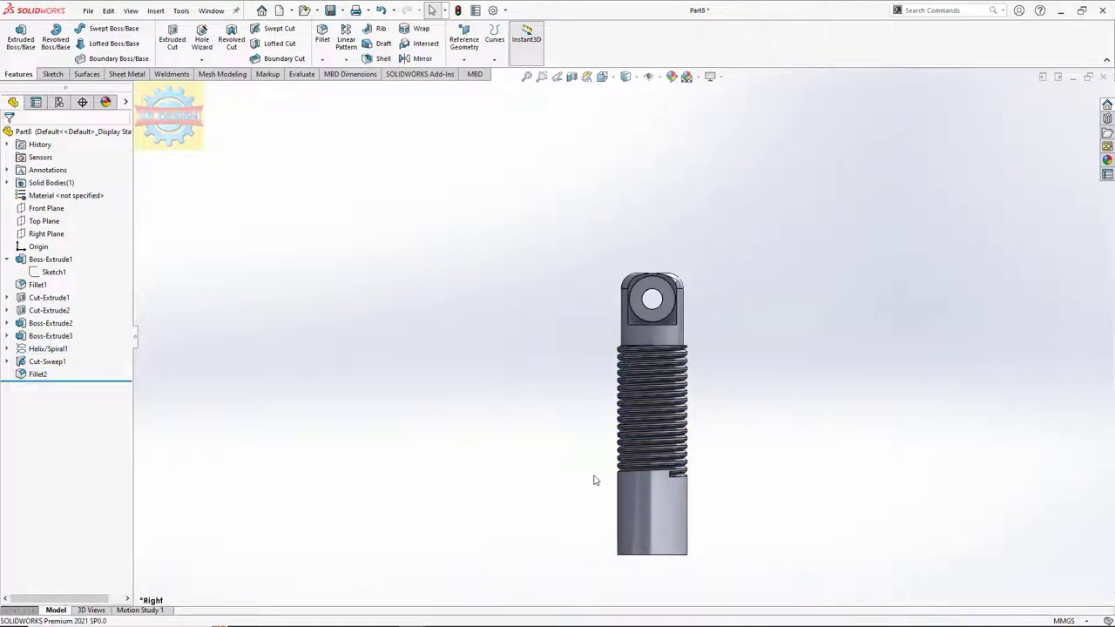
Extrude-cut a 10 mm diameter hole centred on the part's bottom face.
{"action": "middle_click_drag", "start_coordinate": [597, 478], "coordinate": [669, 521]}
{"action": "left_click", "coordinate": [667, 520]}
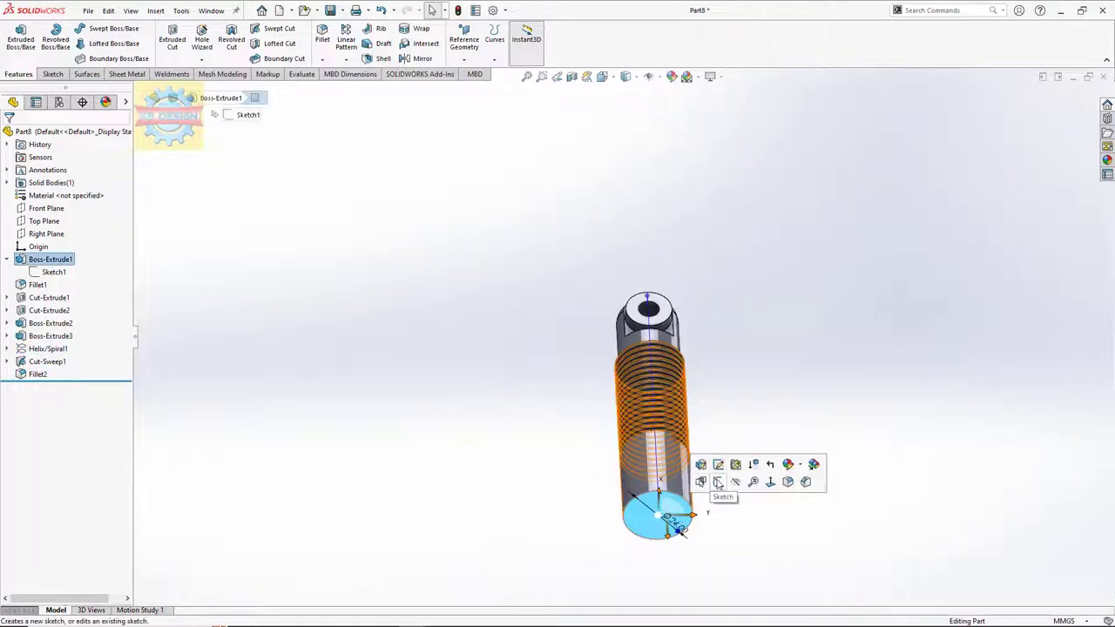
{"action": "left_click", "coordinate": [704, 479]}
{"action": "left_click", "coordinate": [98, 29]}
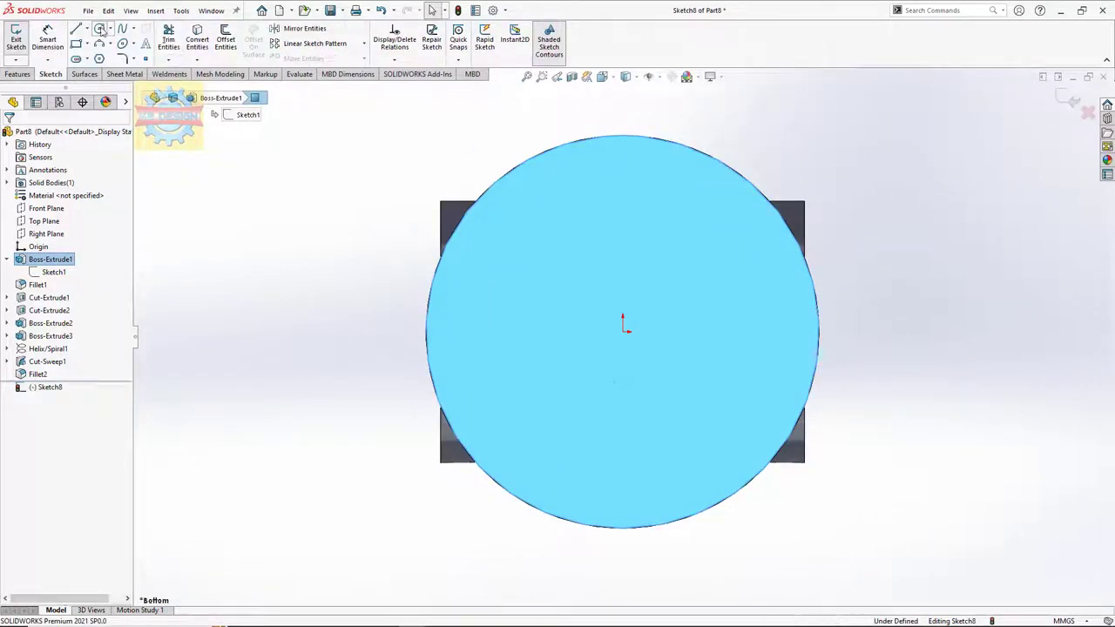
{"action": "left_click", "coordinate": [624, 332]}
{"action": "left_click", "coordinate": [652, 289]}
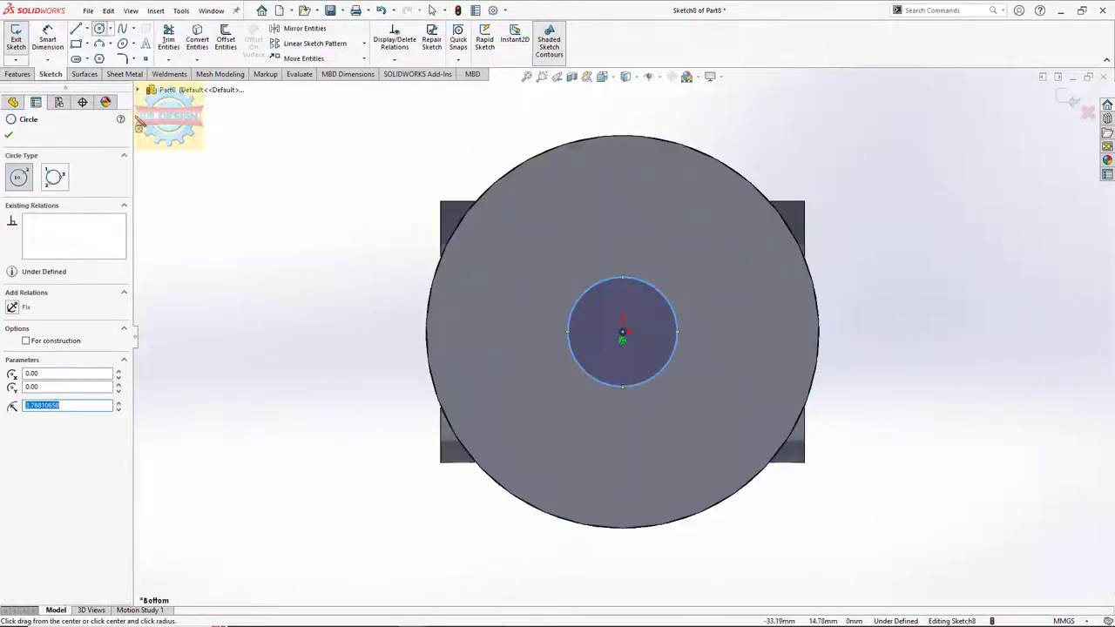
{"action": "key", "text": "Escape"}
{"action": "left_click", "coordinate": [652, 289]}
{"action": "left_click", "coordinate": [688, 272]}
{"action": "left_click", "coordinate": [713, 284]}
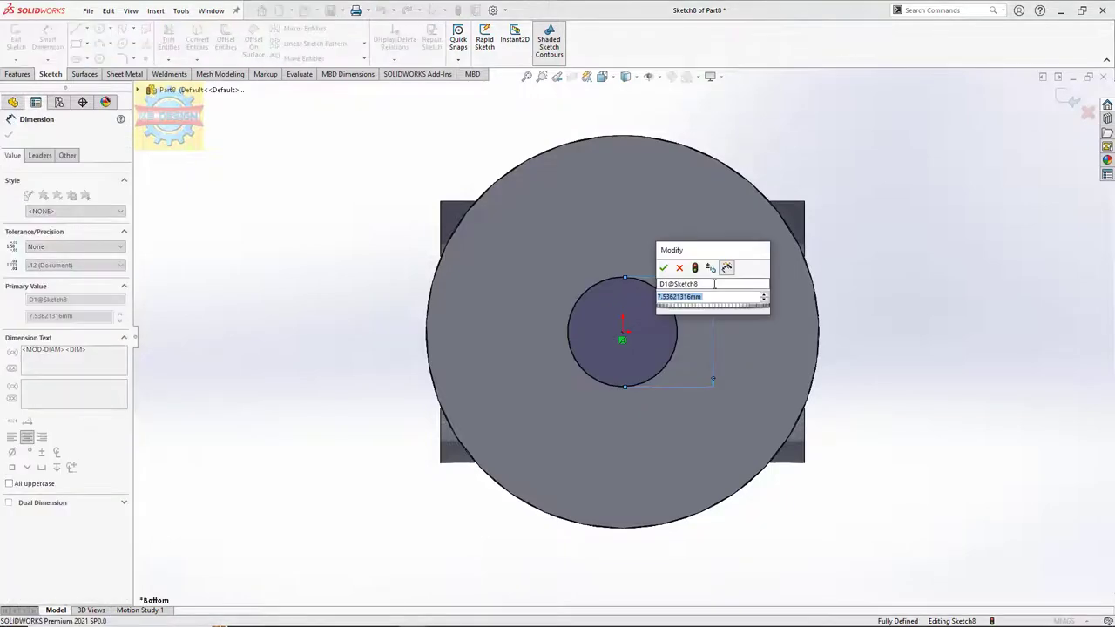
{"action": "left_click", "coordinate": [662, 267]}
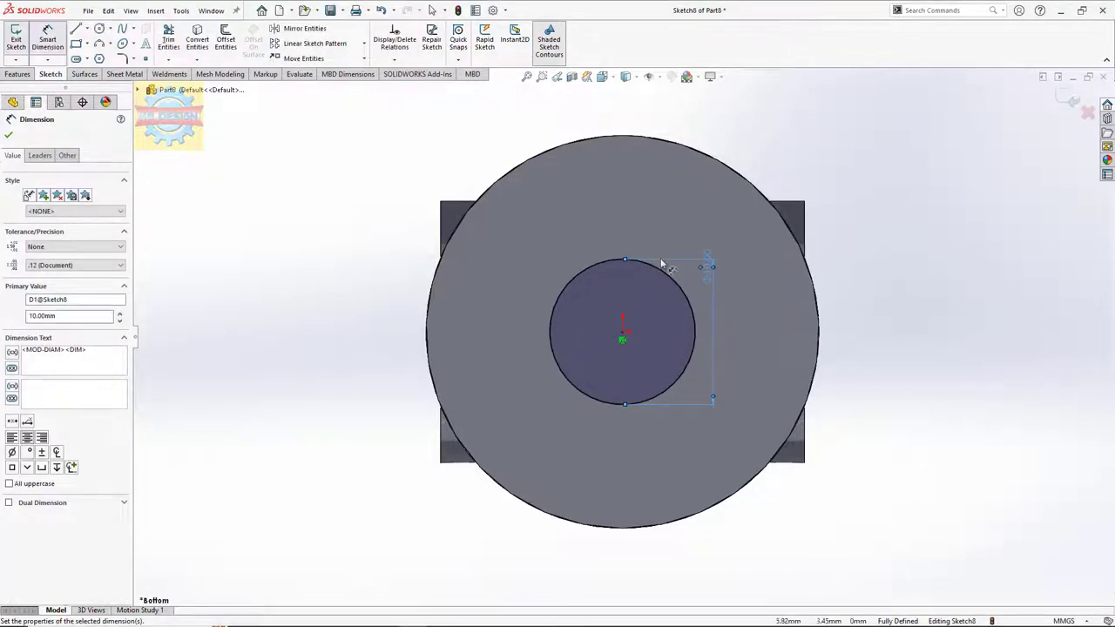
{"action": "left_click", "coordinate": [17, 74]}
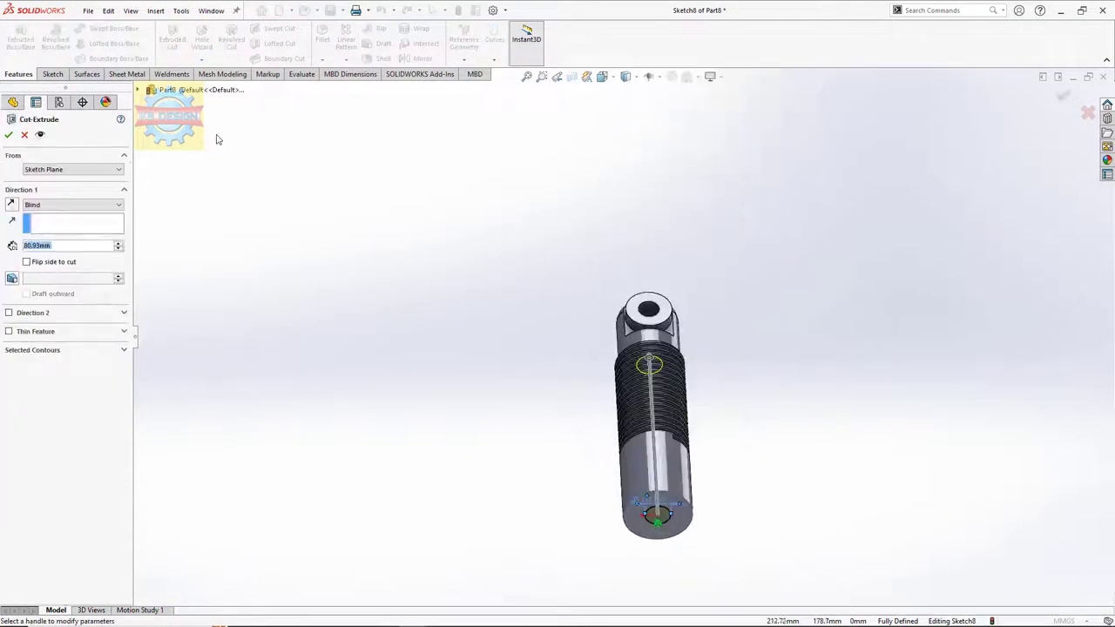
{"action": "left_click", "coordinate": [9, 135]}
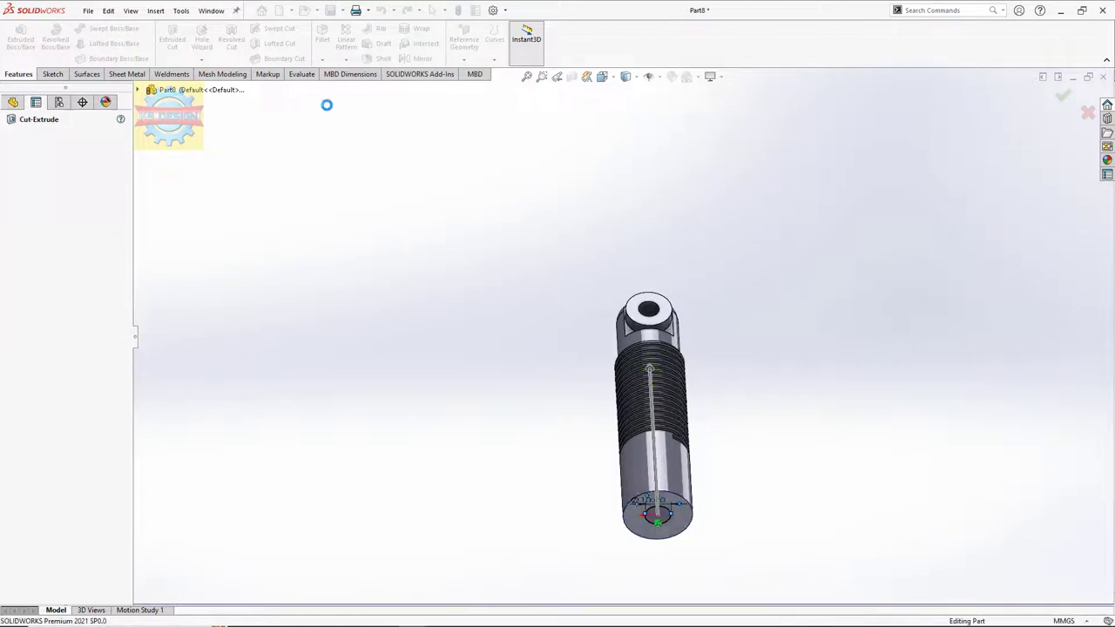
Chamfer the bottom circular edge 4 mm at 45°.
{"action": "left_click", "coordinate": [322, 58]}
{"action": "left_click", "coordinate": [339, 88]}
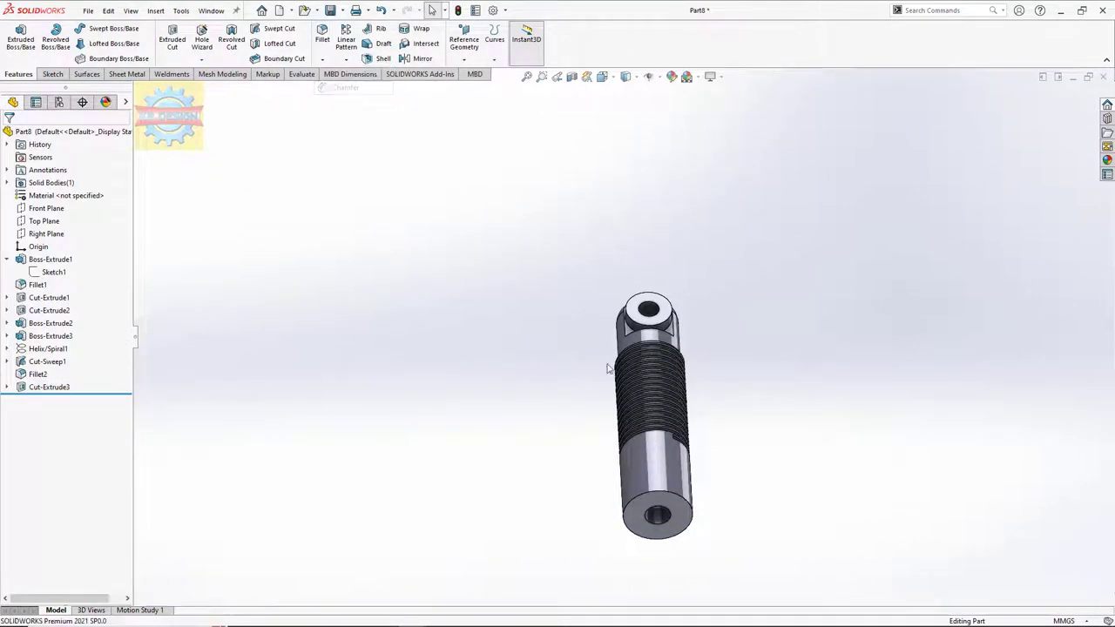
{"action": "left_click", "coordinate": [667, 494]}
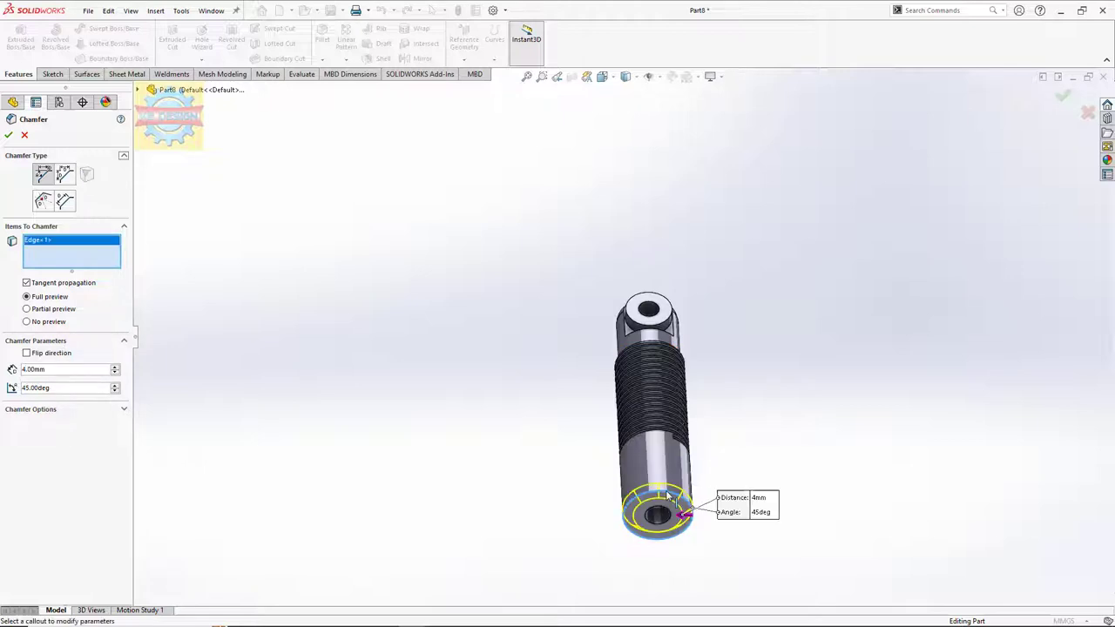
{"action": "left_click", "coordinate": [7, 137]}
Begin the new part by selecting its Front Plane.
{"action": "mouse_move", "coordinate": [538, 326]}
{"action": "middle_mouse_down"}
{"action": "mouse_move", "coordinate": [689, 361]}
{"action": "mouse_move", "coordinate": [692, 423]}
{"action": "mouse_move", "coordinate": [695, 393]}
{"action": "mouse_move", "coordinate": [669, 458]}
{"action": "middle_mouse_up"}
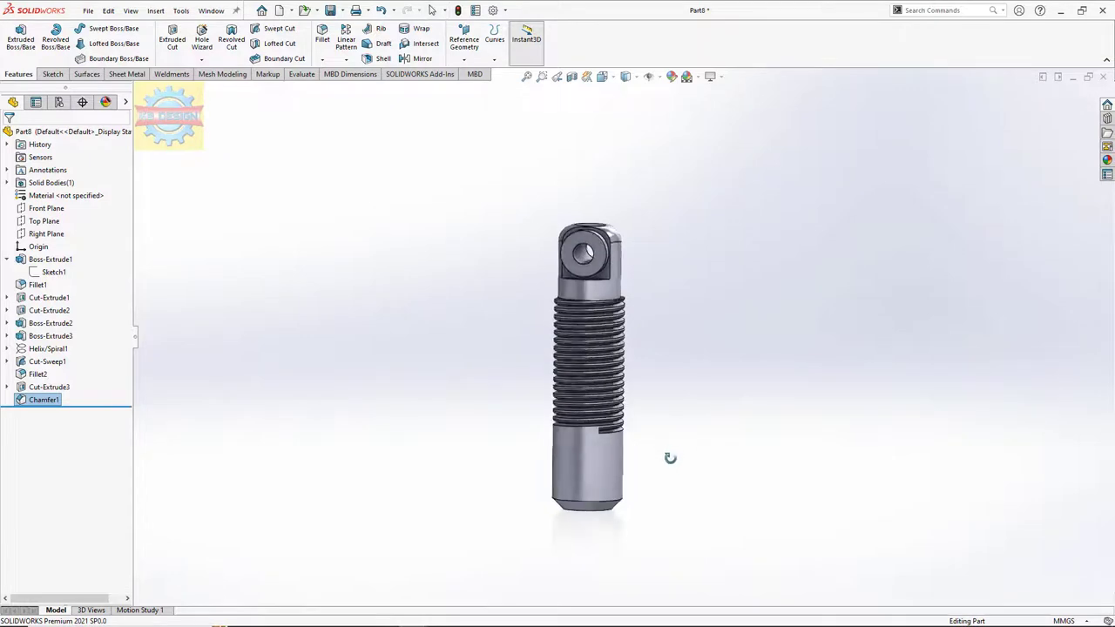
{"action": "scroll", "coordinate": [670, 473], "scroll_direction": "down", "scroll_amount": 2}
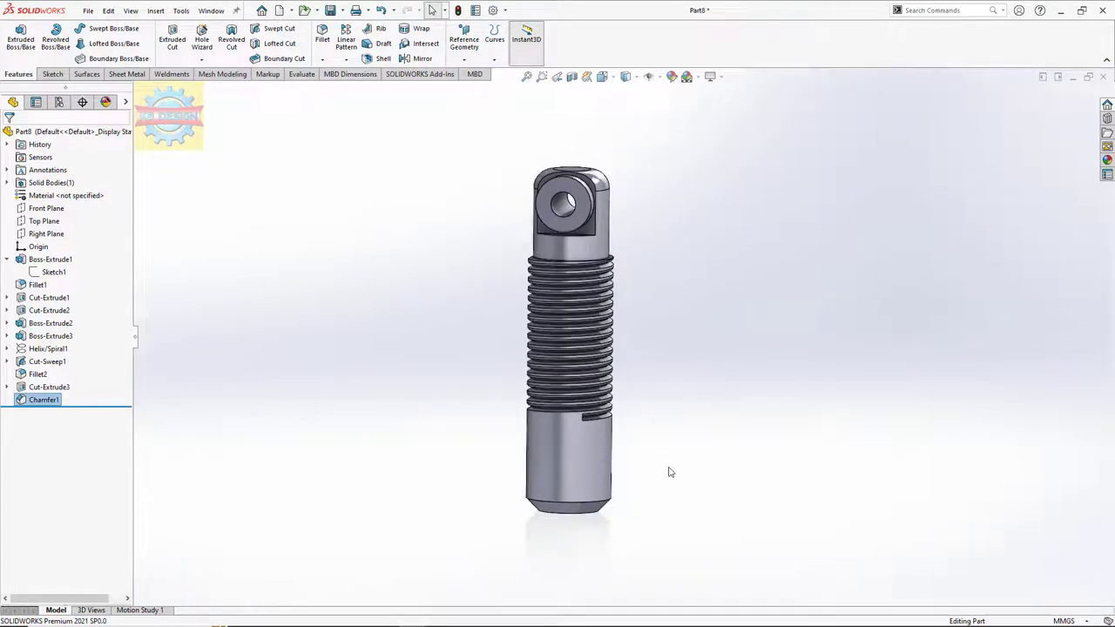
{"action": "left_click", "coordinate": [46, 196]}
Sketch a small circle on the Front Plane to the right of the origin.
{"action": "left_click", "coordinate": [47, 171]}
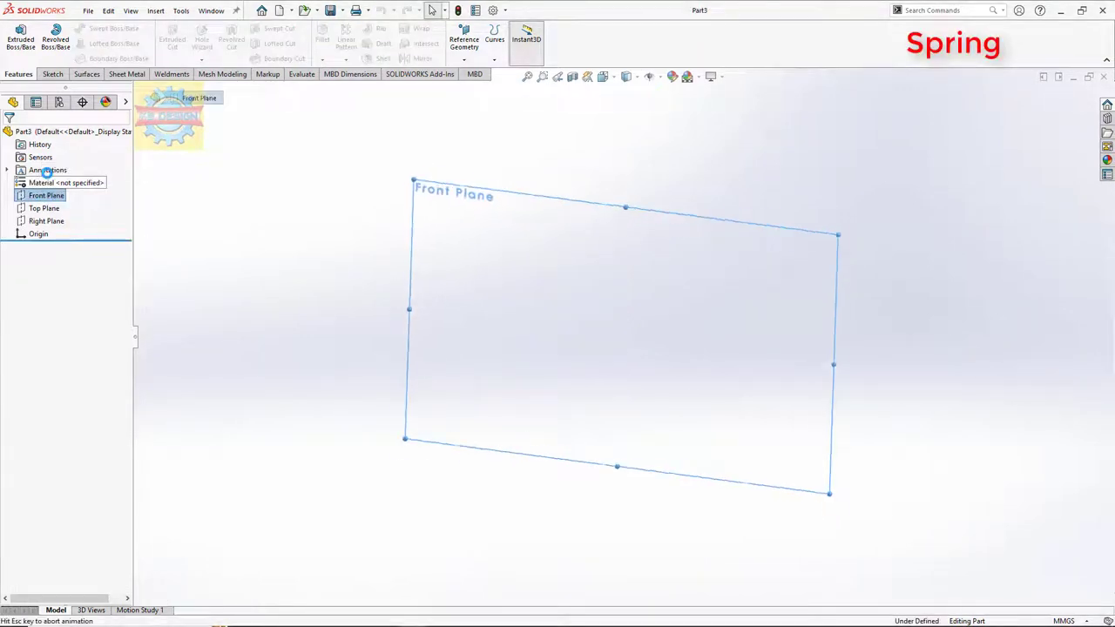
{"action": "left_click", "coordinate": [99, 28]}
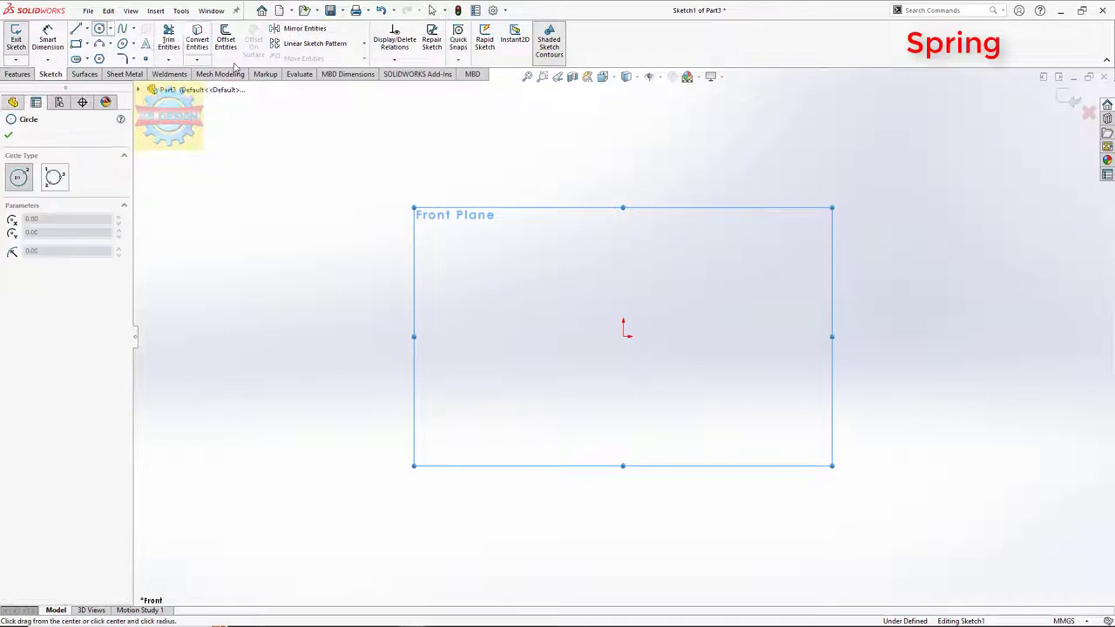
{"action": "left_click", "coordinate": [740, 336]}
{"action": "left_click", "coordinate": [743, 317]}
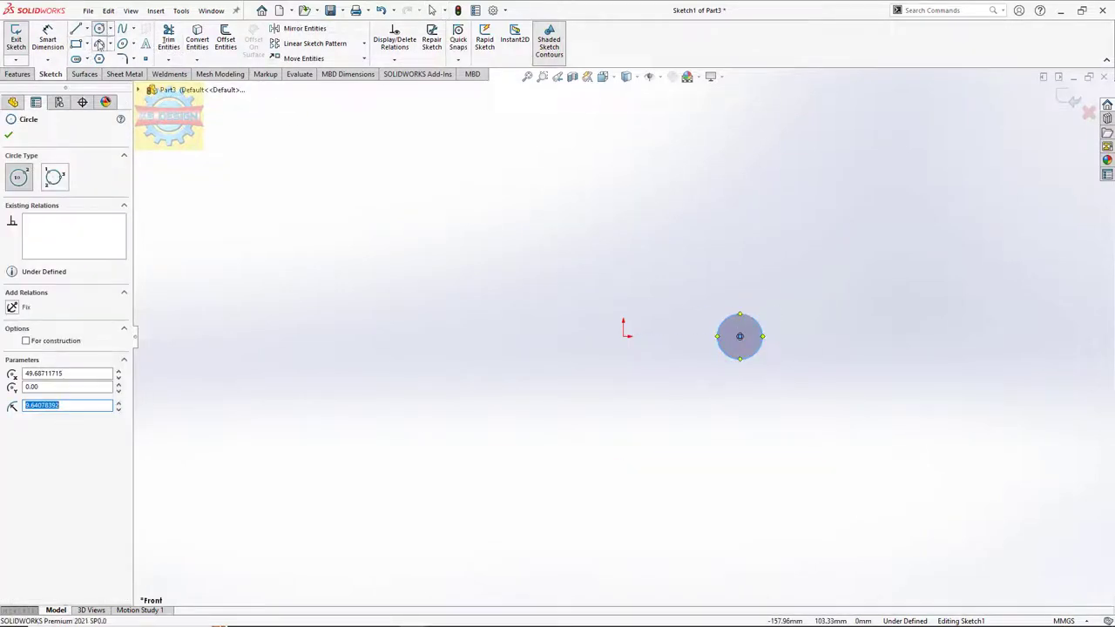
{"action": "key", "text": "Escape"}
Dimension the circle 15 mm from the origin with a 7.25 mm diameter.
{"action": "left_click", "coordinate": [625, 337]}
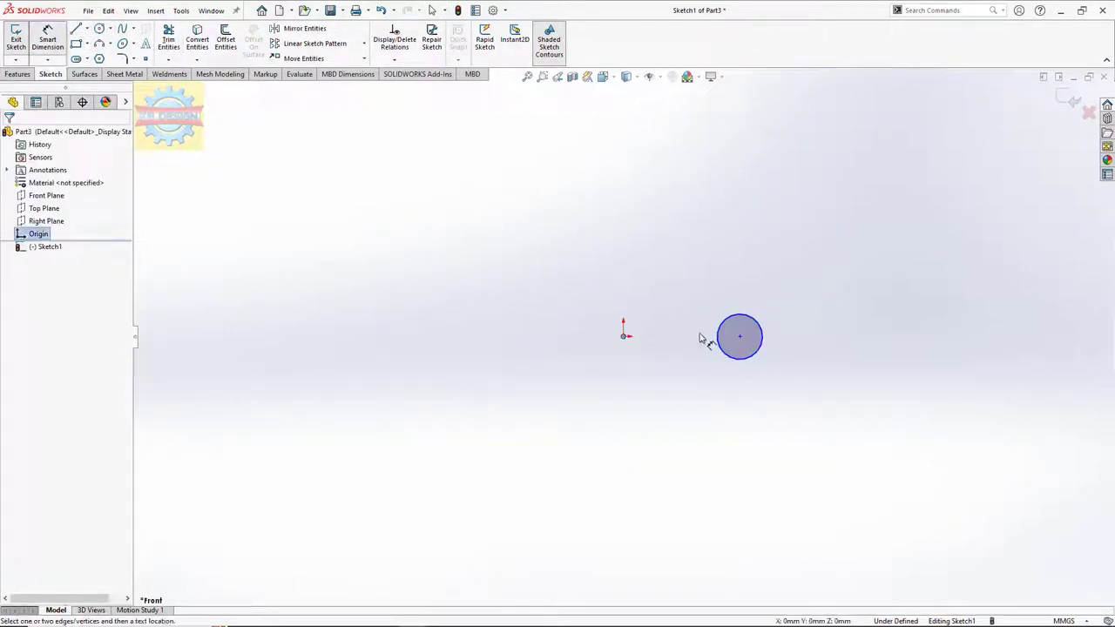
{"action": "left_click", "coordinate": [740, 337]}
{"action": "left_click", "coordinate": [735, 405]}
{"action": "type", "text": "13"}
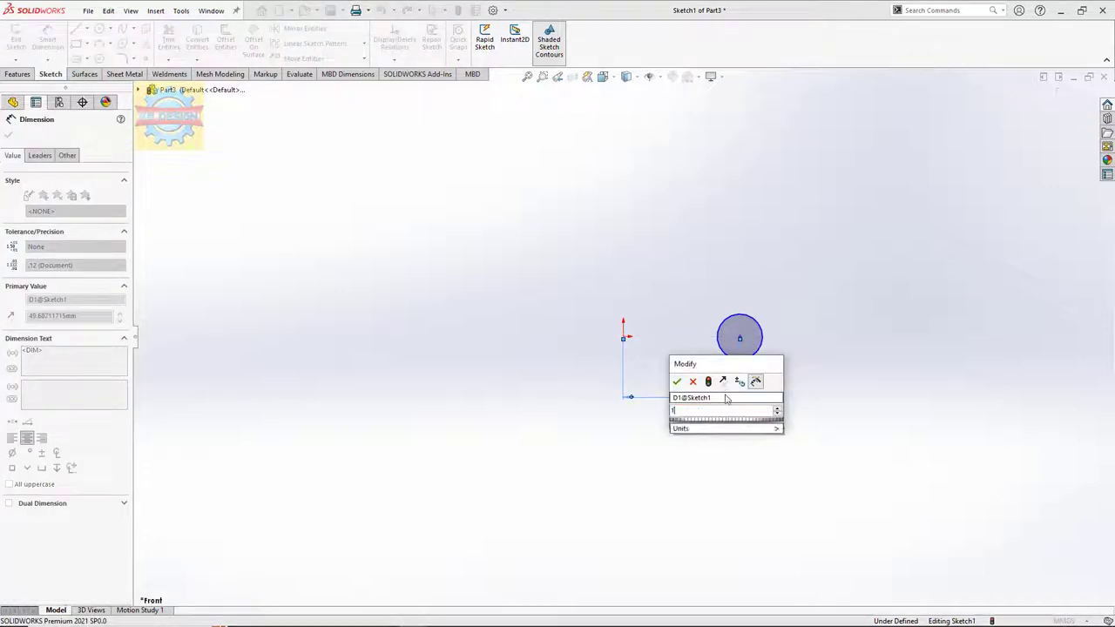
{"action": "key", "text": "Return"}
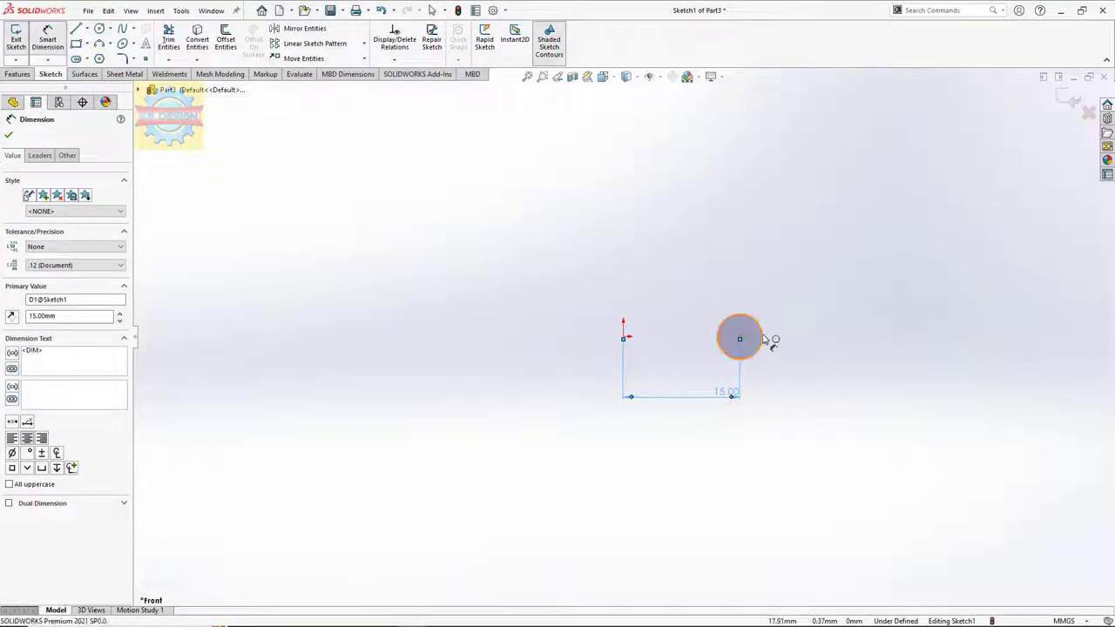
{"action": "left_click", "coordinate": [768, 340]}
{"action": "left_click", "coordinate": [811, 344]}
{"action": "type", "text": "1.25"}
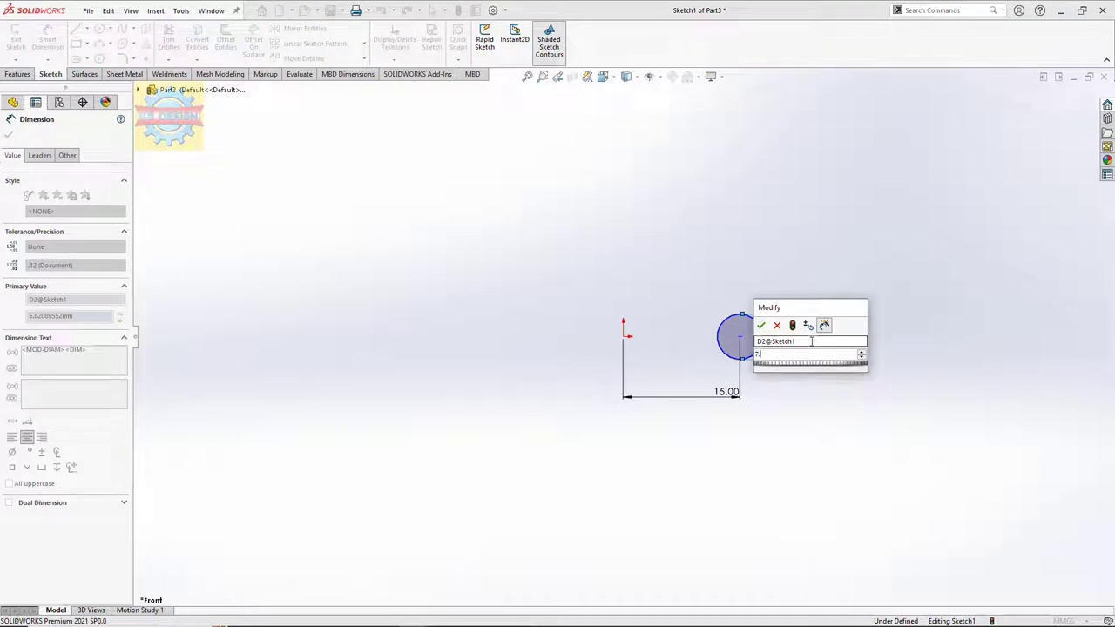
{"action": "key", "text": "Return"}
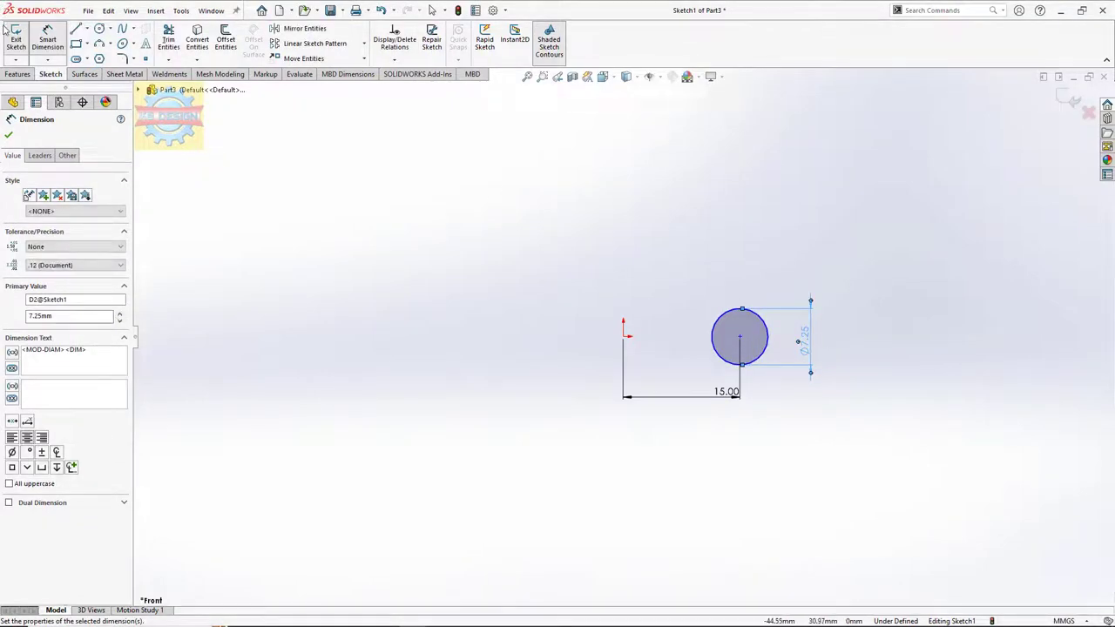
Close Sketch1 and start Sketch2 on the Front Plane with a line from the origin.
{"action": "left_click", "coordinate": [7, 33]}
{"action": "left_click", "coordinate": [47, 195]}
{"action": "left_click", "coordinate": [66, 173]}
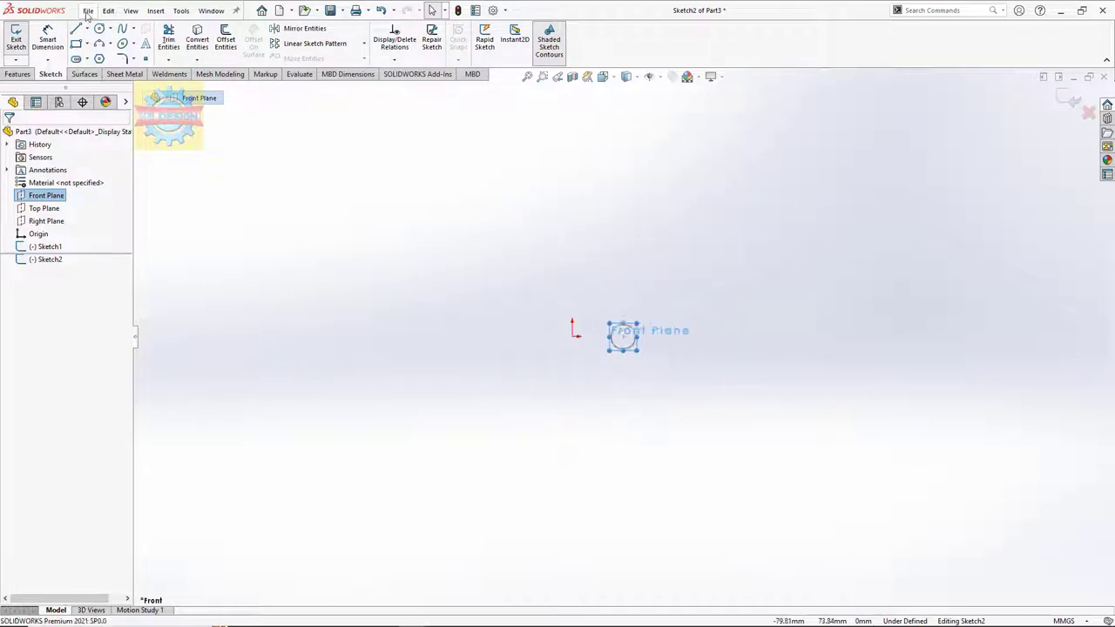
{"action": "left_click", "coordinate": [75, 29]}
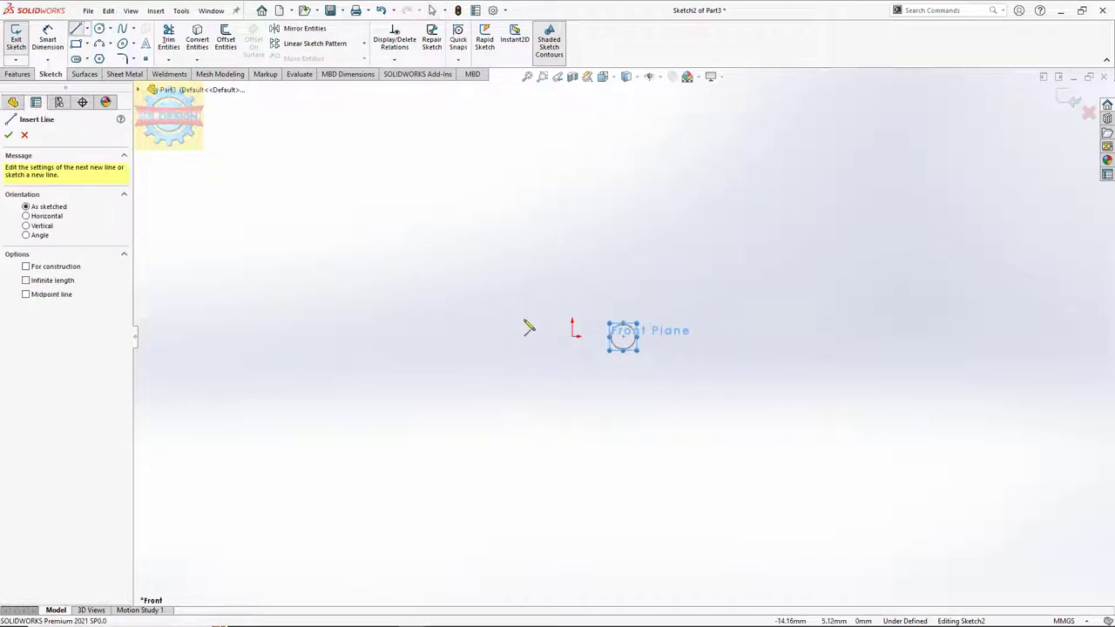
{"action": "left_click", "coordinate": [572, 337]}
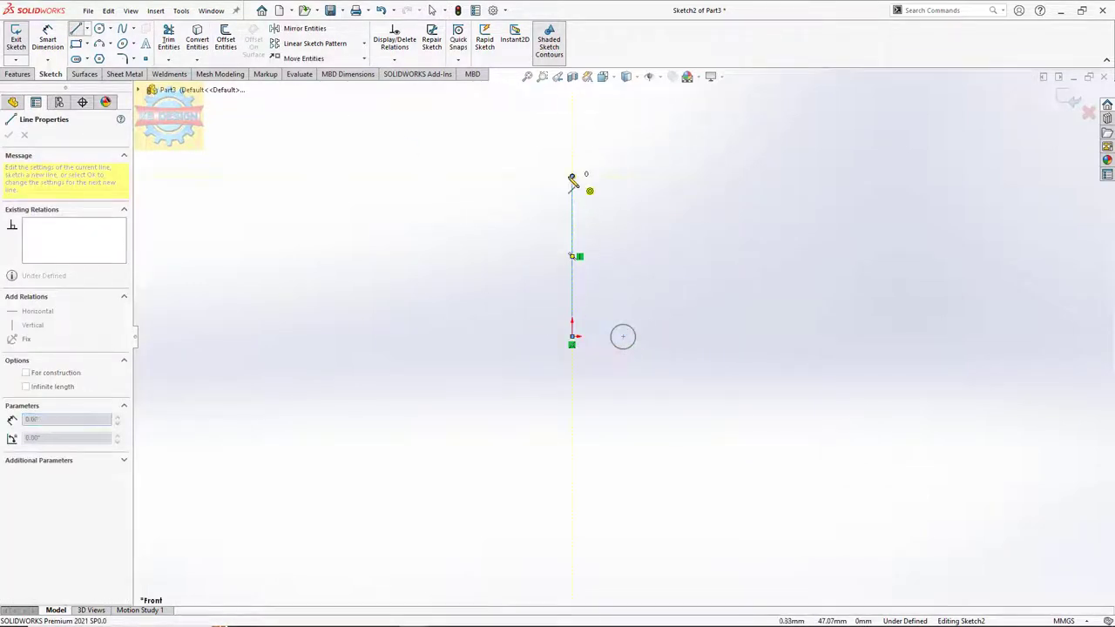
Finish the vertical path line, then set up a sweep with the circle profile and line path.
{"action": "left_click", "coordinate": [572, 179]}
{"action": "left_click", "coordinate": [16, 39]}
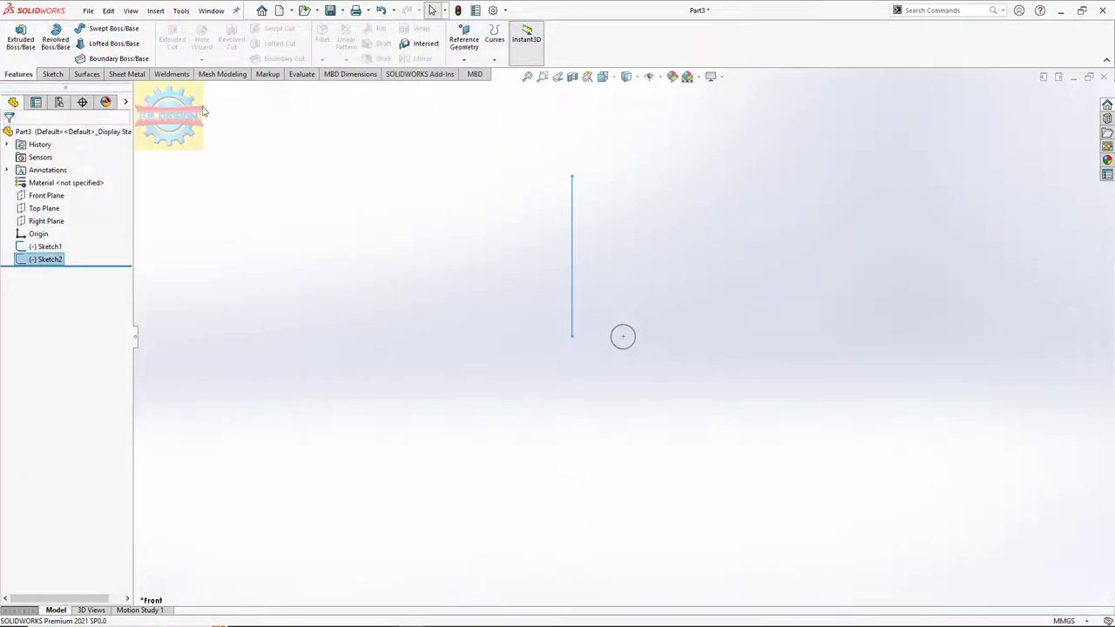
{"action": "left_click", "coordinate": [109, 29]}
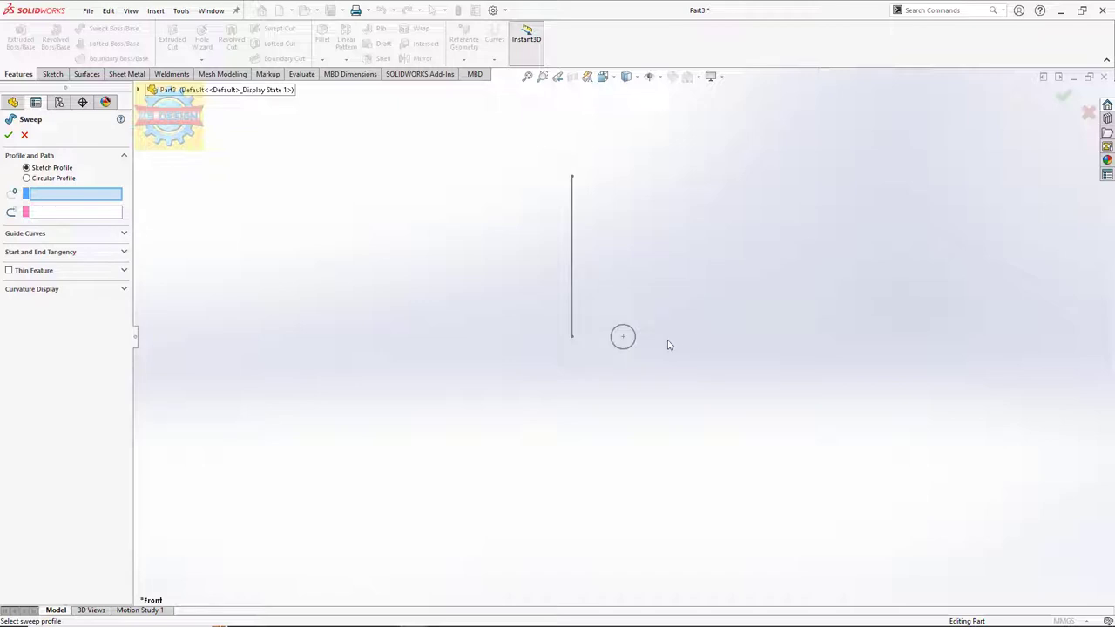
{"action": "left_click", "coordinate": [635, 338]}
{"action": "left_click", "coordinate": [572, 317]}
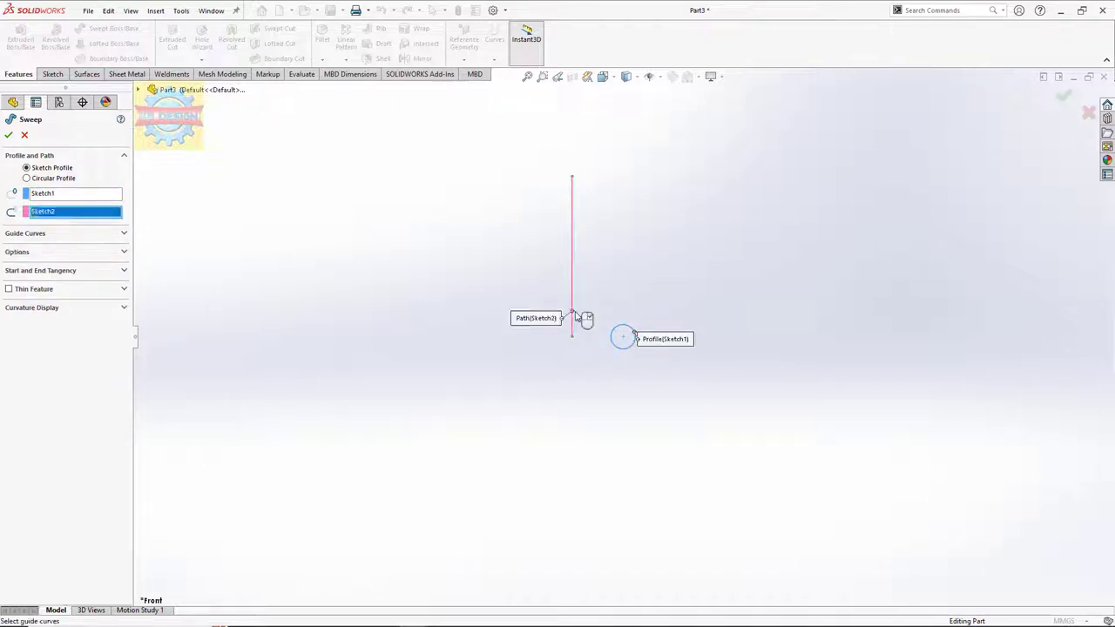
Preview a 6-revolution profile twist on the sweep, then cancel it.
{"action": "left_click", "coordinate": [47, 252]}
{"action": "left_click", "coordinate": [74, 299]}
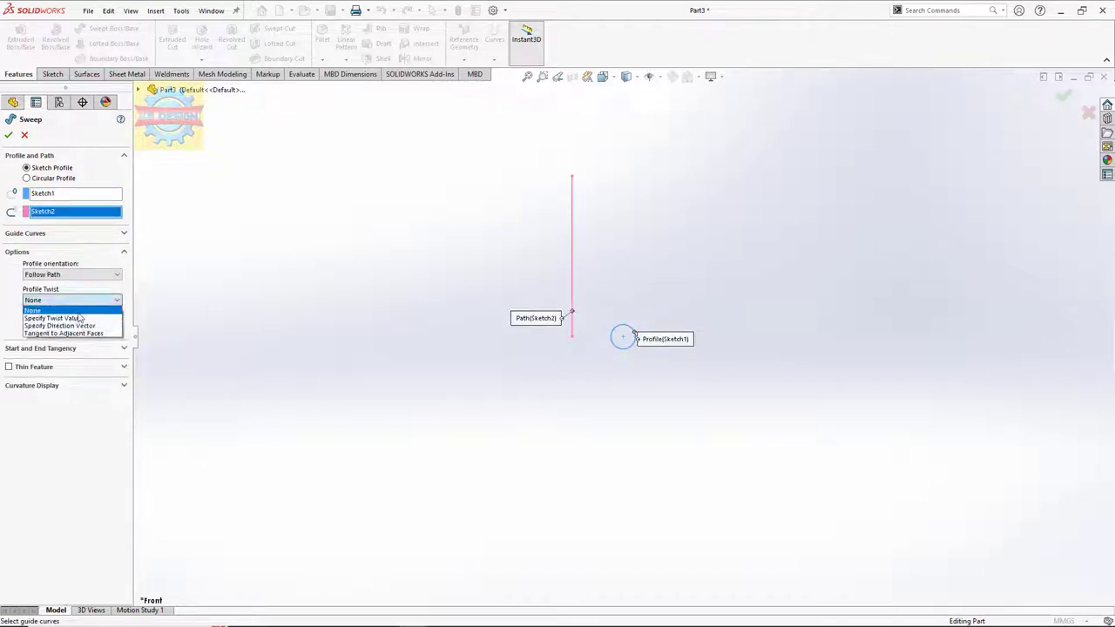
{"action": "left_click", "coordinate": [52, 317]}
{"action": "left_click", "coordinate": [71, 306]}
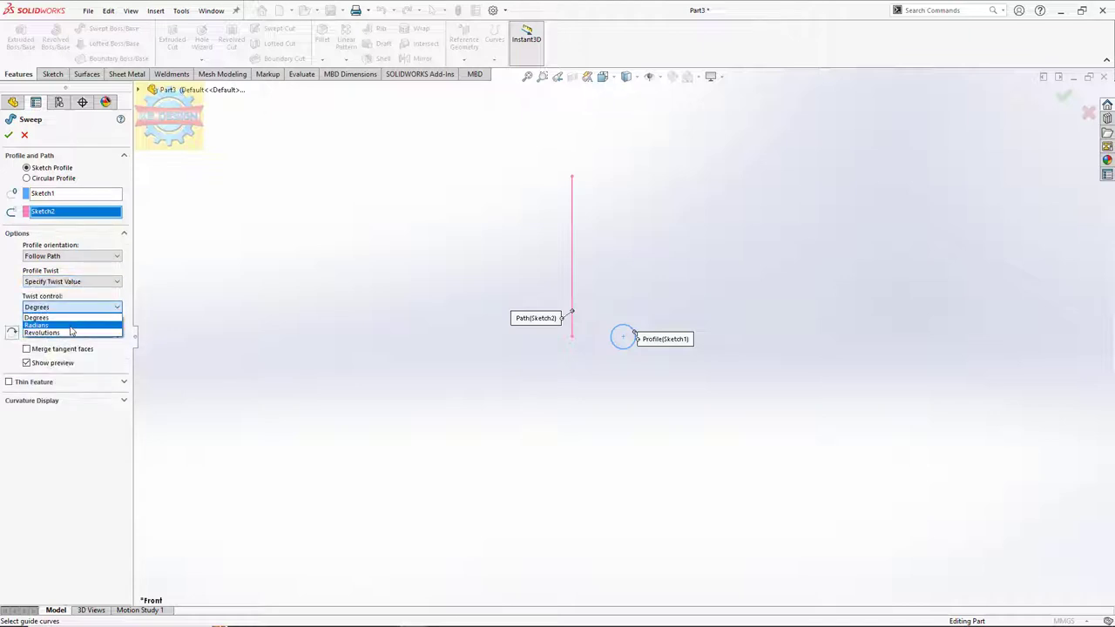
{"action": "left_click", "coordinate": [71, 332]}
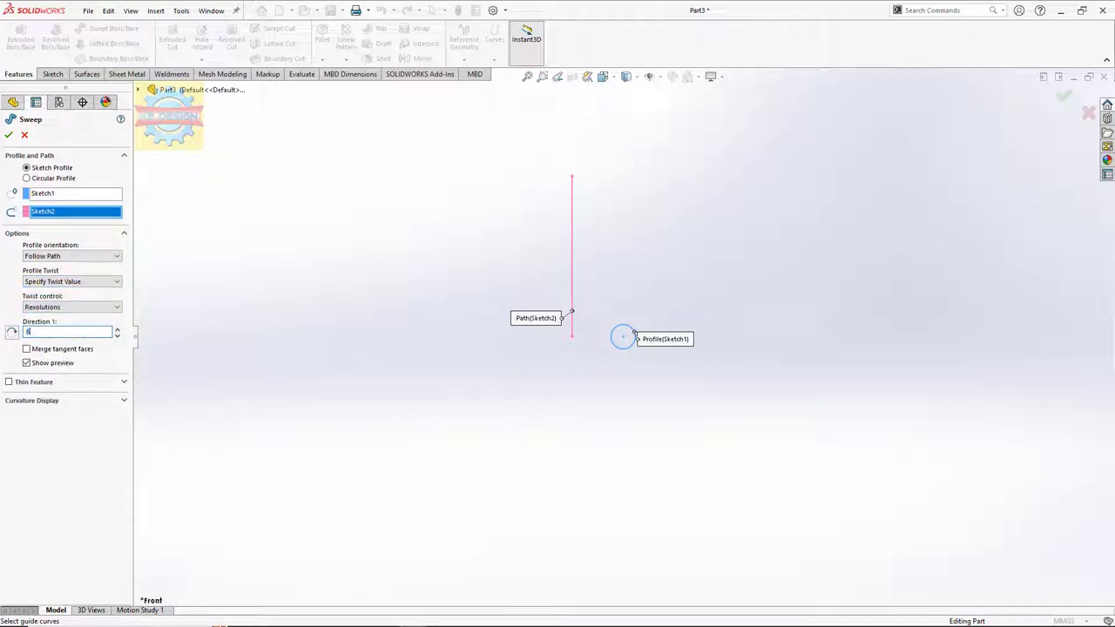
{"action": "key", "text": "Return"}
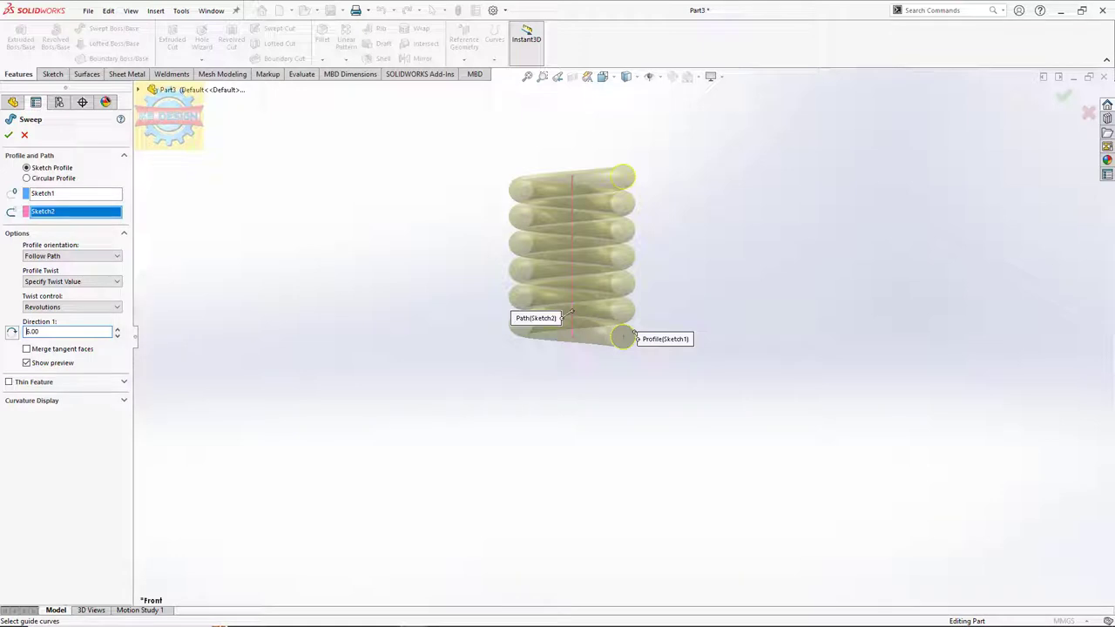
{"action": "left_click", "coordinate": [24, 136]}
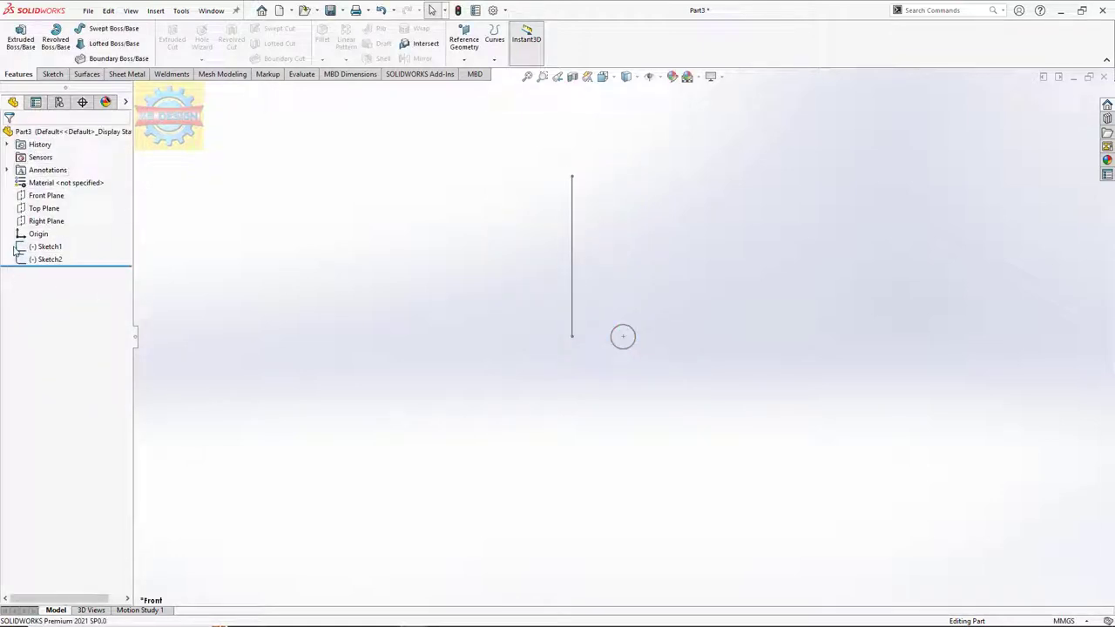
Edit Sketch2 and dimension the vertical path line to 99.9 mm.
{"action": "left_click", "coordinate": [43, 259]}
{"action": "left_click", "coordinate": [35, 224]}
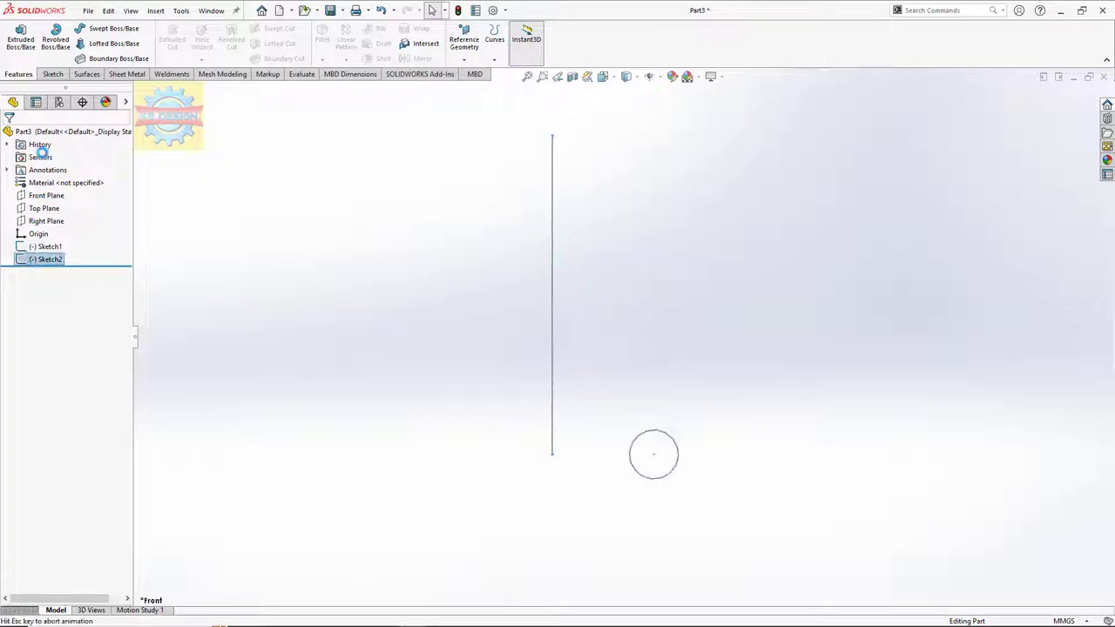
{"action": "left_click", "coordinate": [50, 41]}
{"action": "left_click", "coordinate": [540, 340]}
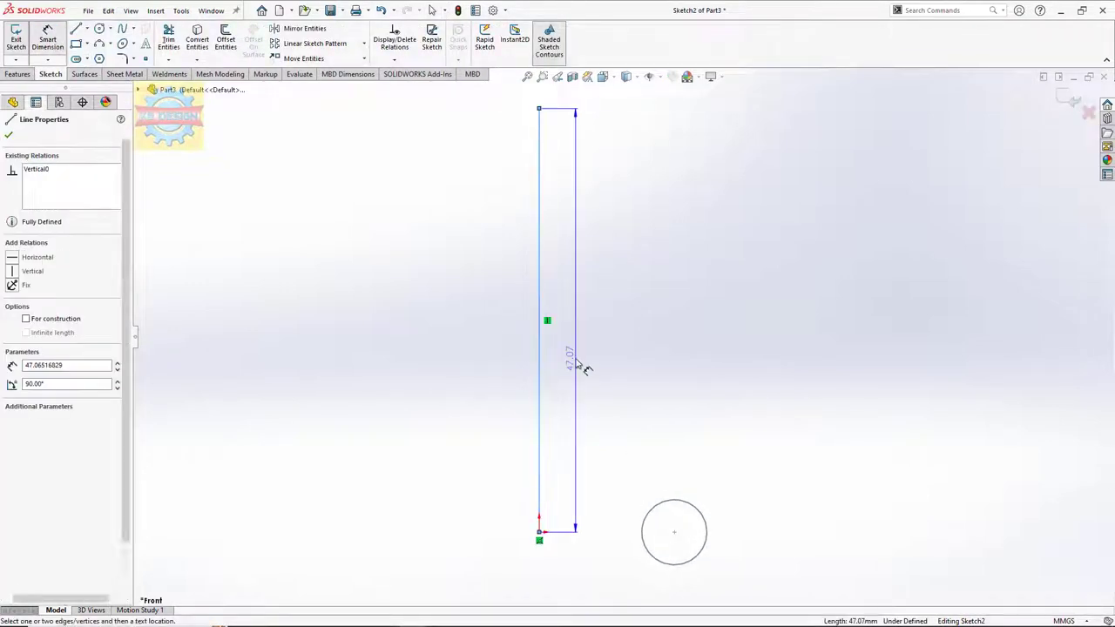
{"action": "left_click", "coordinate": [579, 365]}
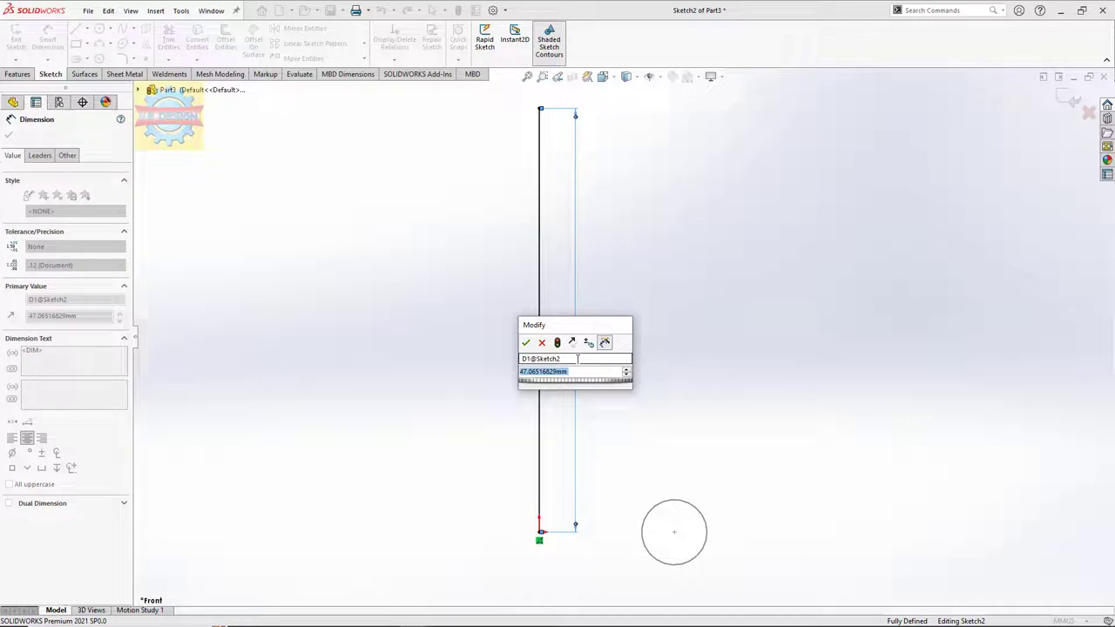
{"action": "type", "text": "99.9"}
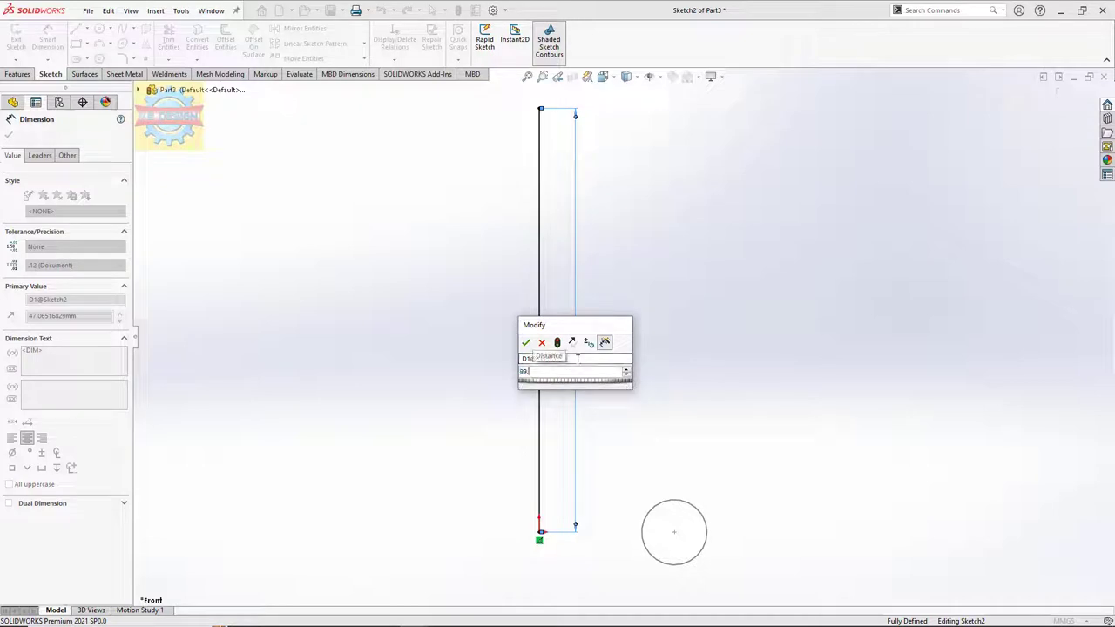
{"action": "key", "text": "Return"}
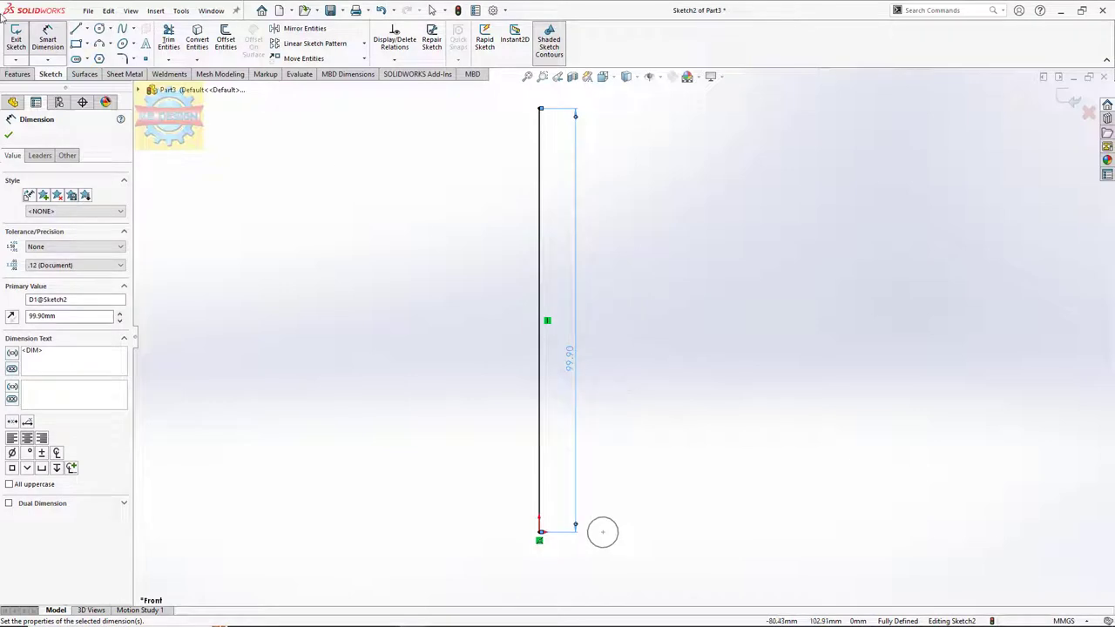
{"action": "left_click", "coordinate": [15, 40]}
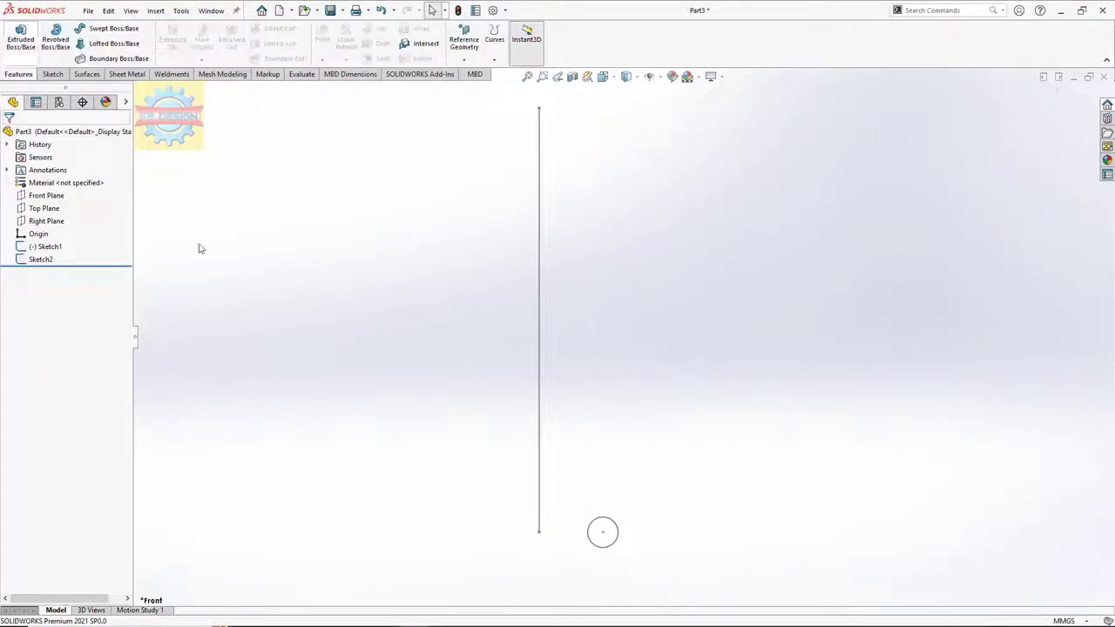
Open the circle sketch Sketch1 for editing and close it again unchanged.
{"action": "left_click", "coordinate": [615, 530]}
{"action": "left_click", "coordinate": [648, 471]}
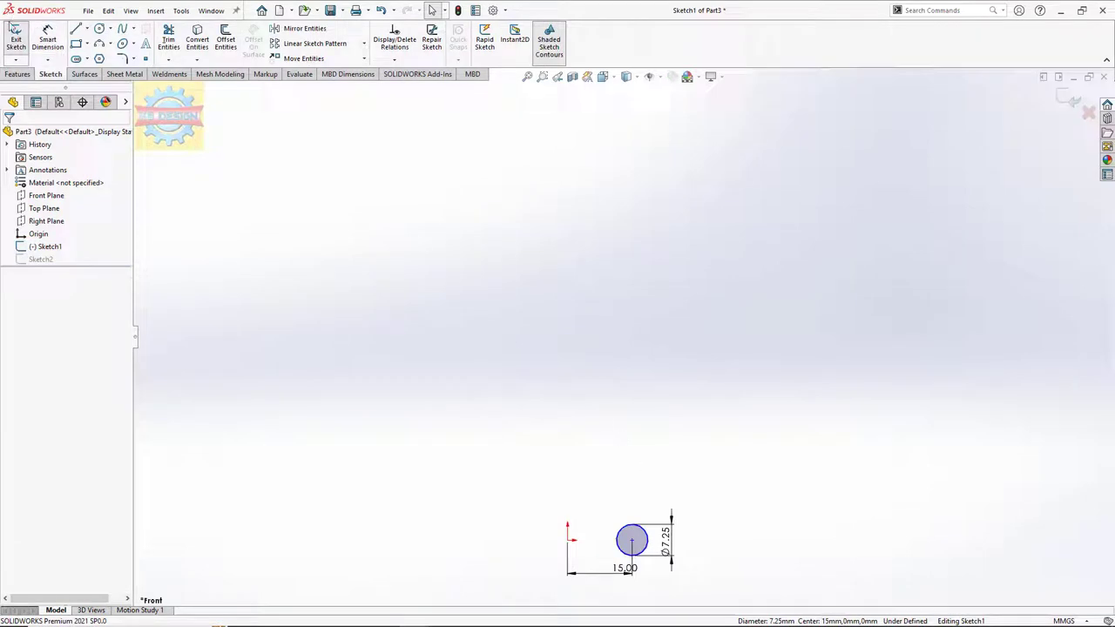
{"action": "left_click", "coordinate": [14, 33]}
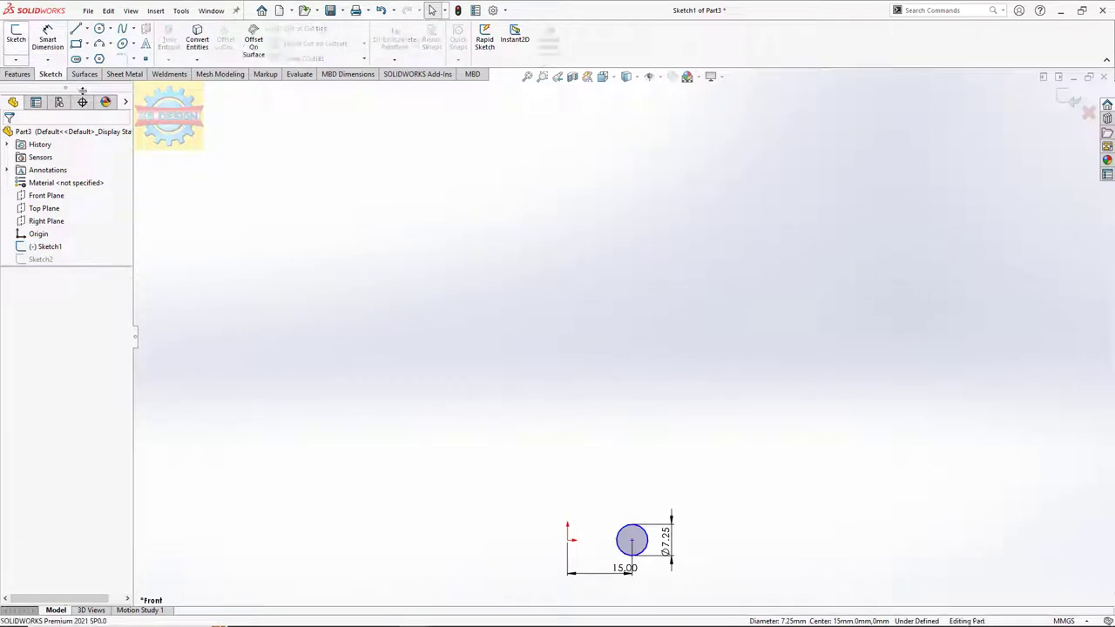
{"action": "left_click", "coordinate": [27, 265]}
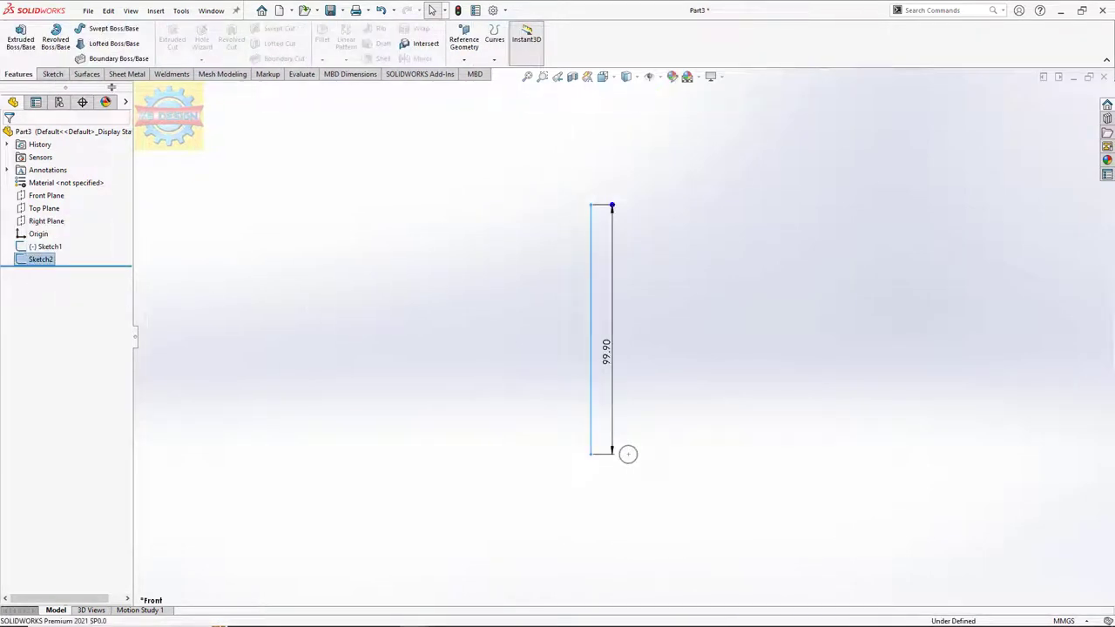
{"action": "left_click", "coordinate": [258, 131]}
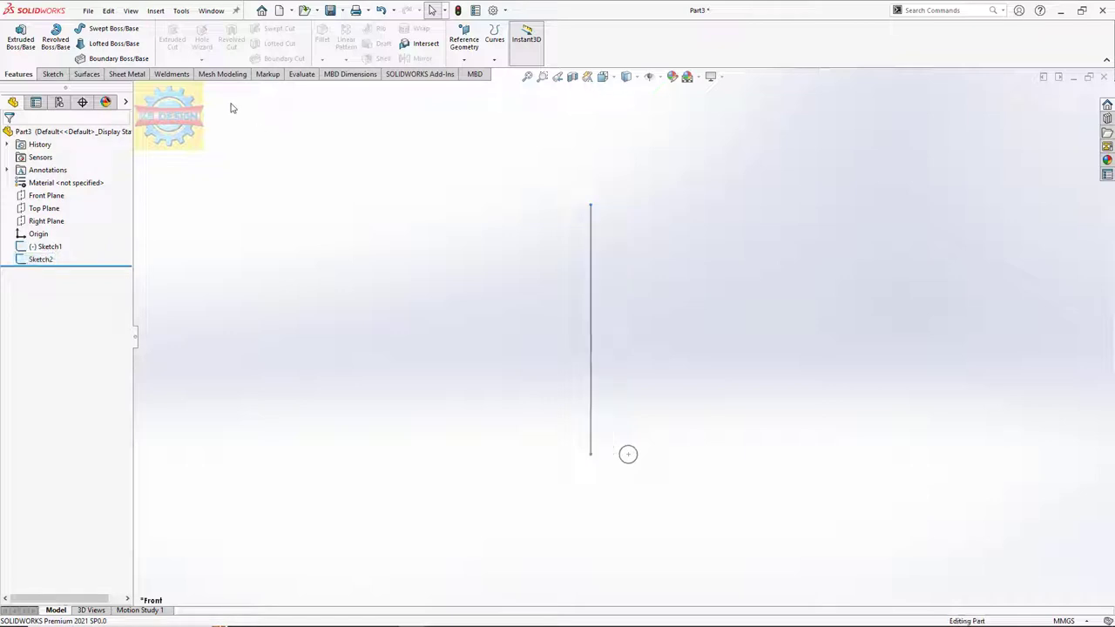
Sweep the Sketch1 circle along the Sketch2 line with a 6-revolution twist.
{"action": "left_click", "coordinate": [113, 28]}
{"action": "left_click", "coordinate": [633, 448]}
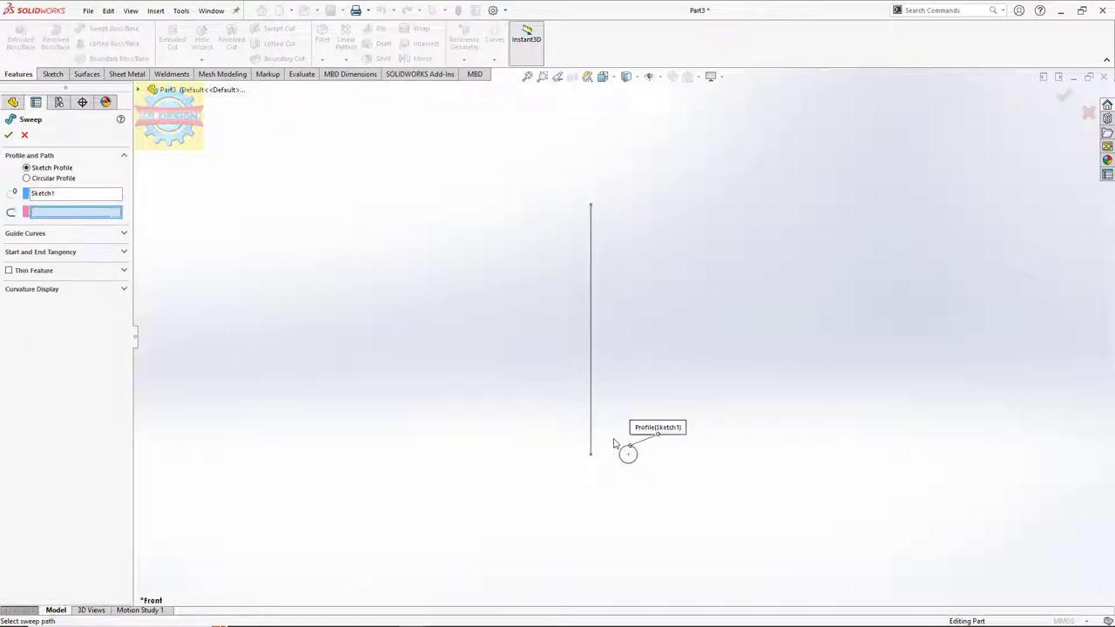
{"action": "left_click", "coordinate": [591, 433]}
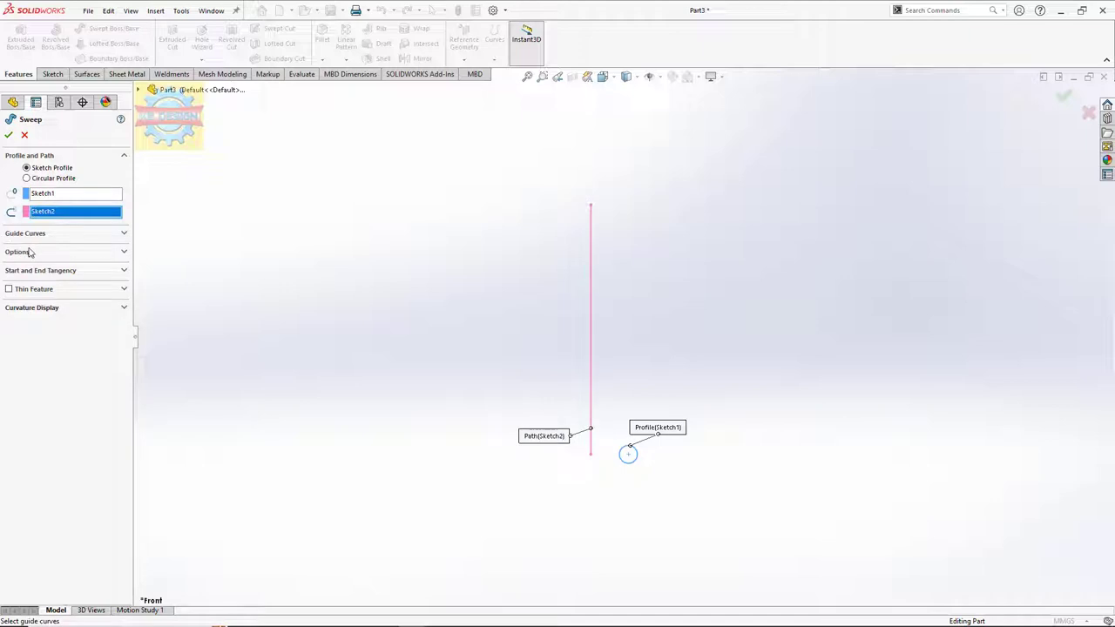
{"action": "left_click", "coordinate": [64, 252]}
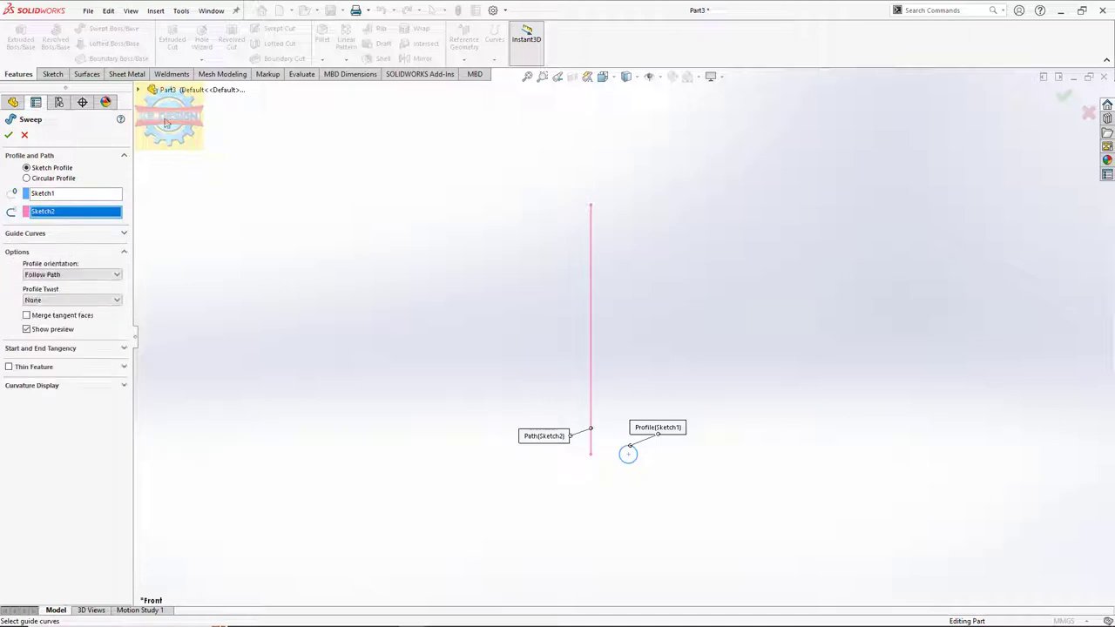
{"action": "left_click", "coordinate": [55, 299]}
{"action": "left_click", "coordinate": [52, 282]}
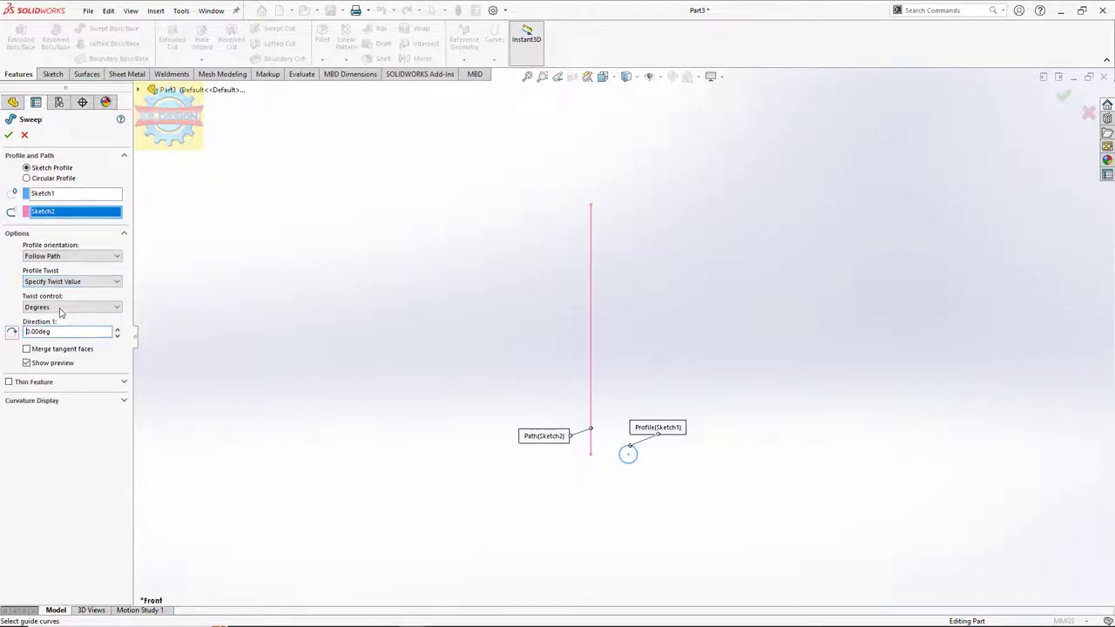
{"action": "left_click", "coordinate": [59, 306]}
{"action": "left_click", "coordinate": [52, 332]}
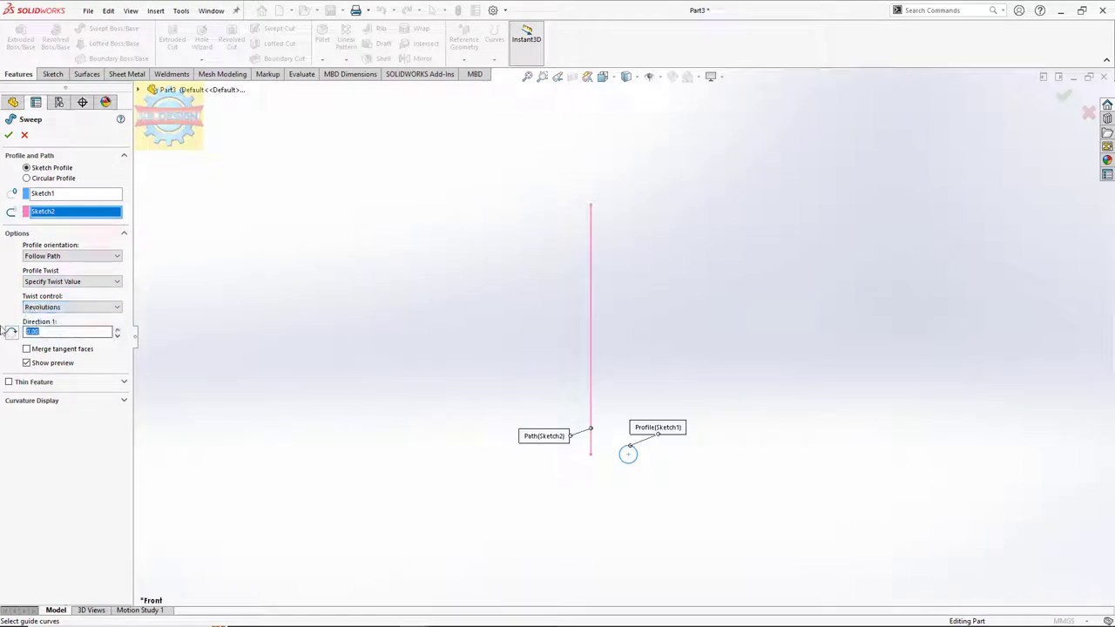
{"action": "type", "text": "6"}
{"action": "key", "text": "Return"}
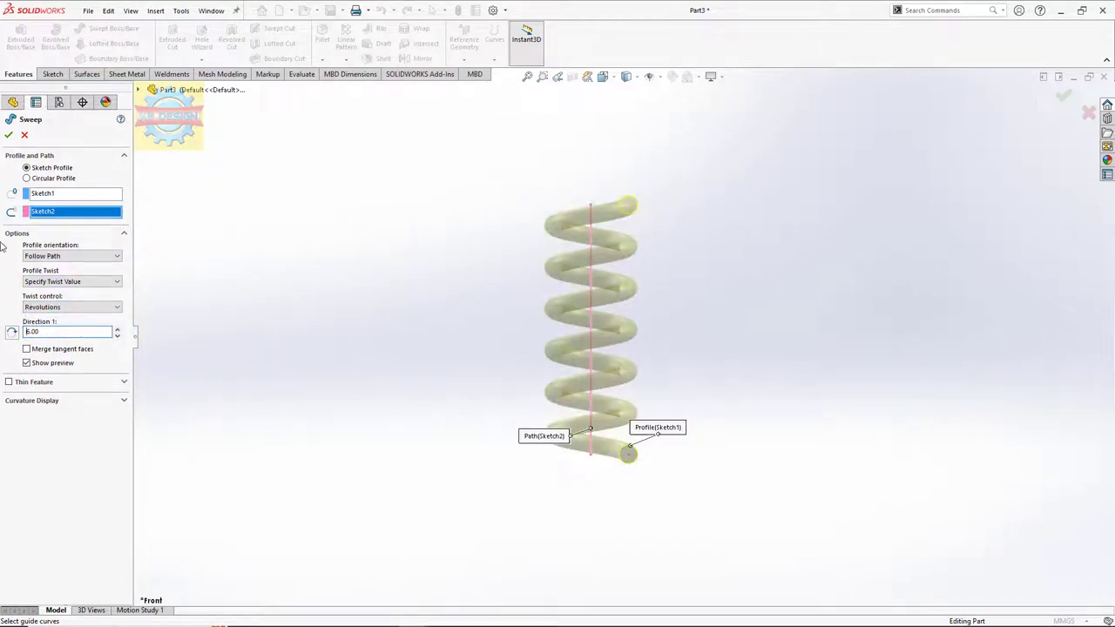
{"action": "left_click", "coordinate": [9, 136]}
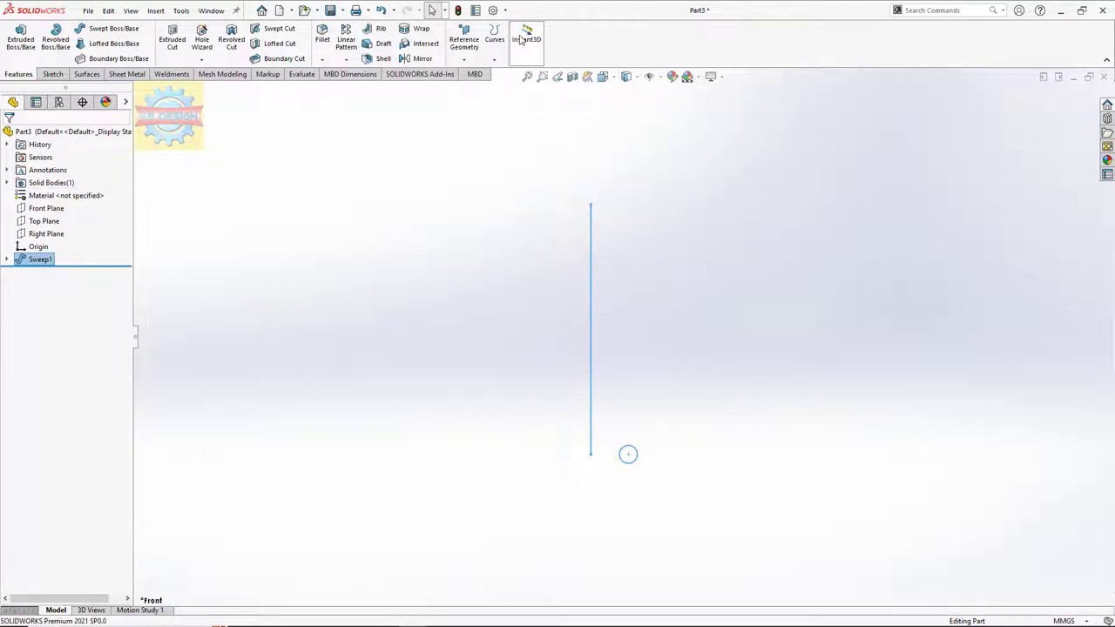
Apply the Backdrop - Grey with Overhead Light scene and hide then reshow the Sweep1 body.
{"action": "left_click", "coordinate": [693, 76]}
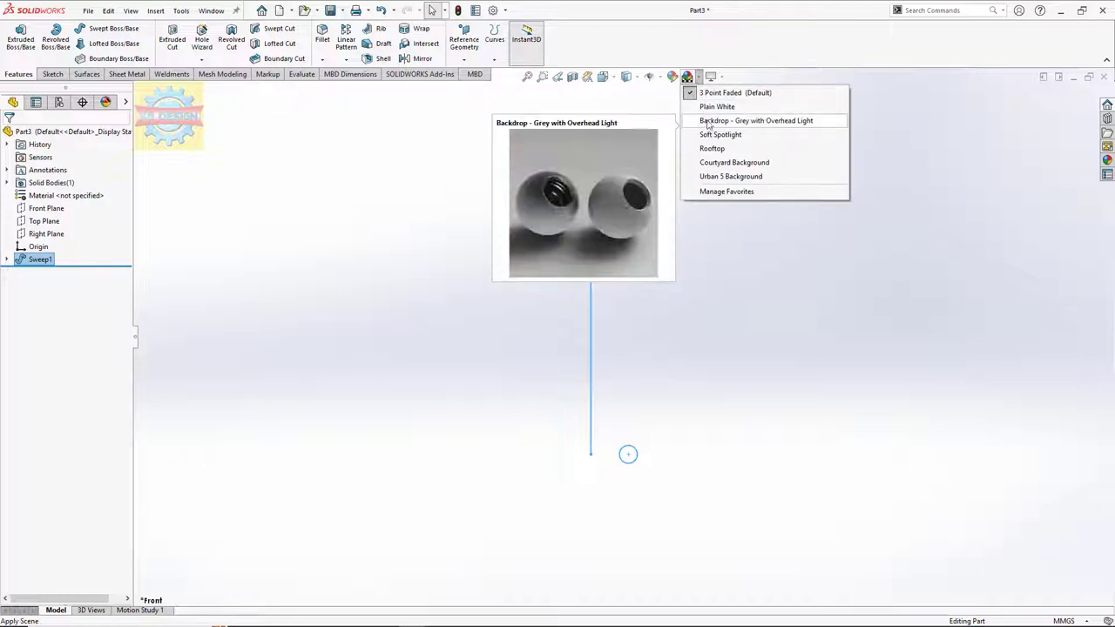
{"action": "left_click", "coordinate": [707, 123]}
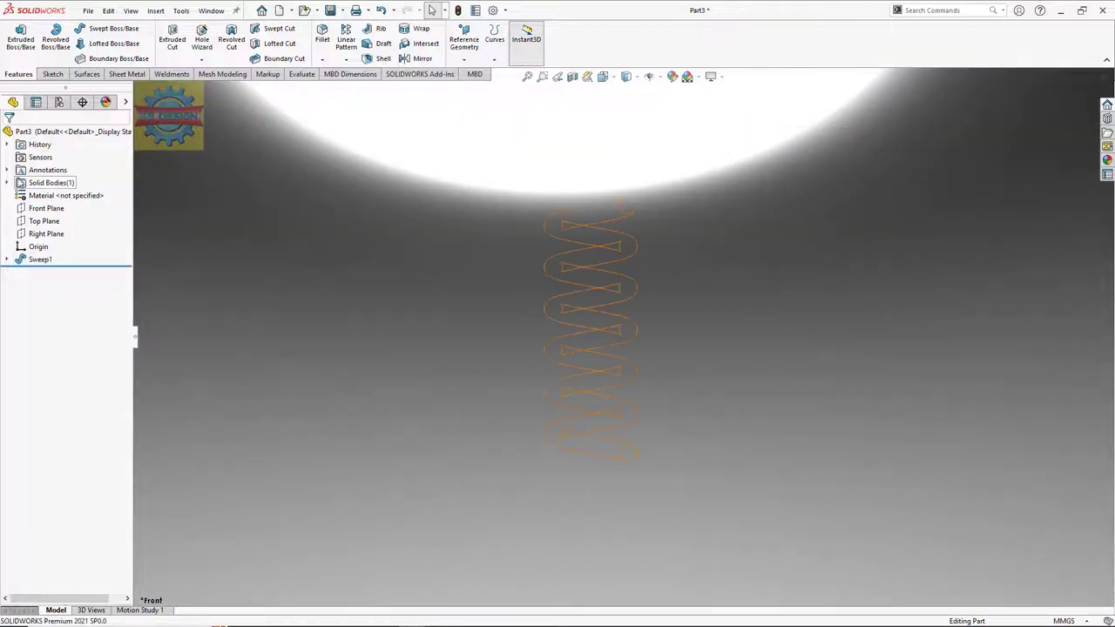
{"action": "left_click", "coordinate": [7, 183]}
{"action": "left_click", "coordinate": [38, 196]}
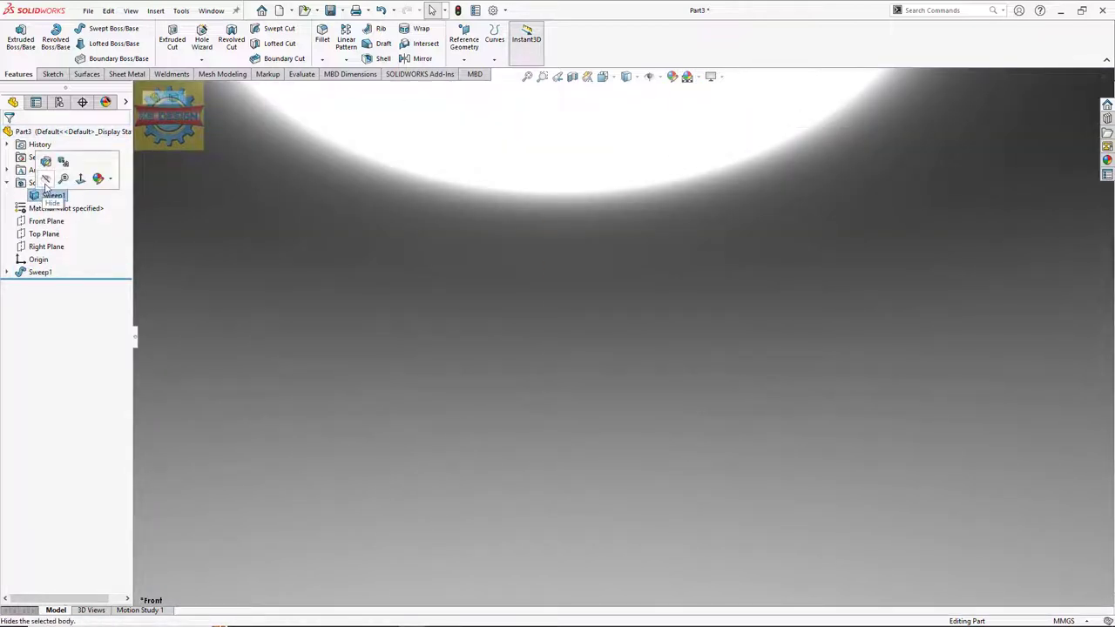
{"action": "left_click", "coordinate": [46, 178]}
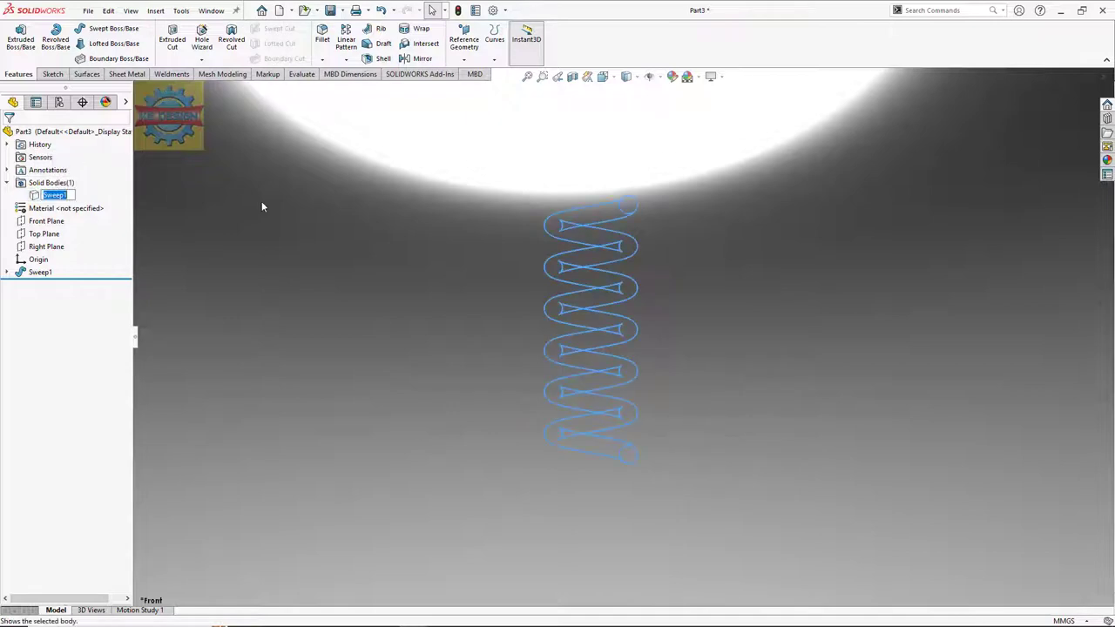
{"action": "left_click", "coordinate": [39, 195]}
{"action": "left_click", "coordinate": [46, 178]}
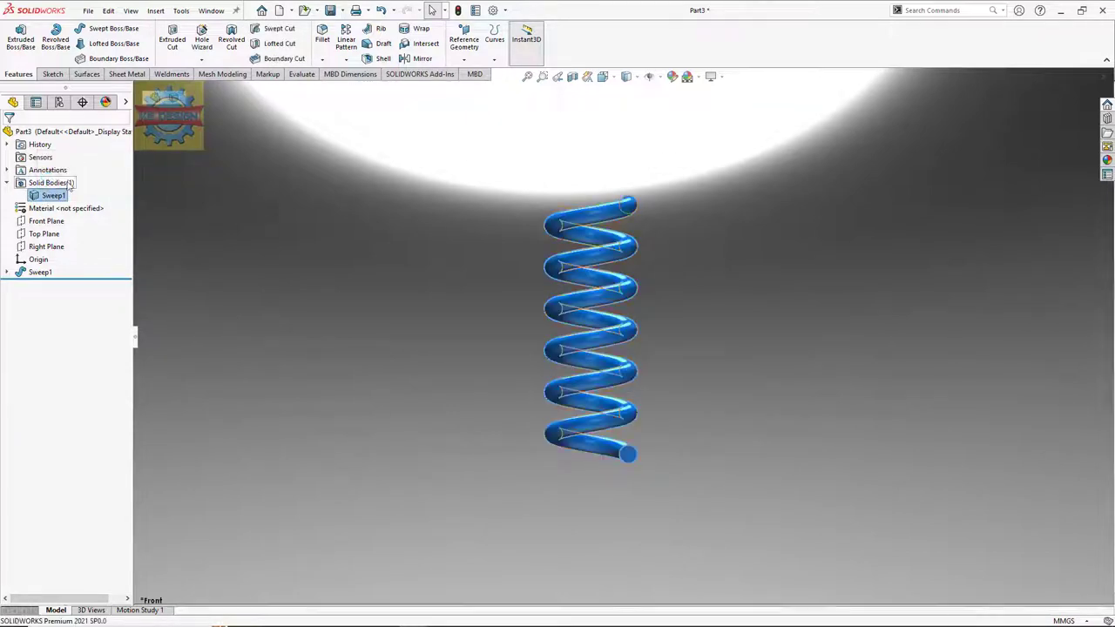
{"action": "left_click", "coordinate": [381, 253]}
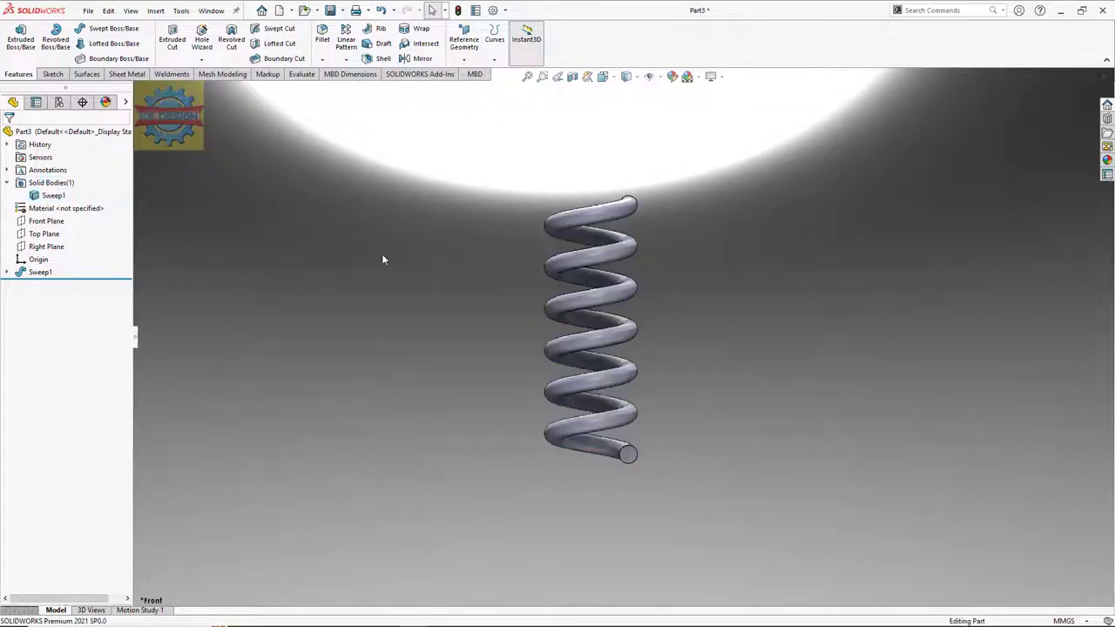
Extrude-cut a large origin-centred Top Plane circle to flatten the spring's base.
{"action": "left_click", "coordinate": [45, 234]}
{"action": "left_click", "coordinate": [55, 220]}
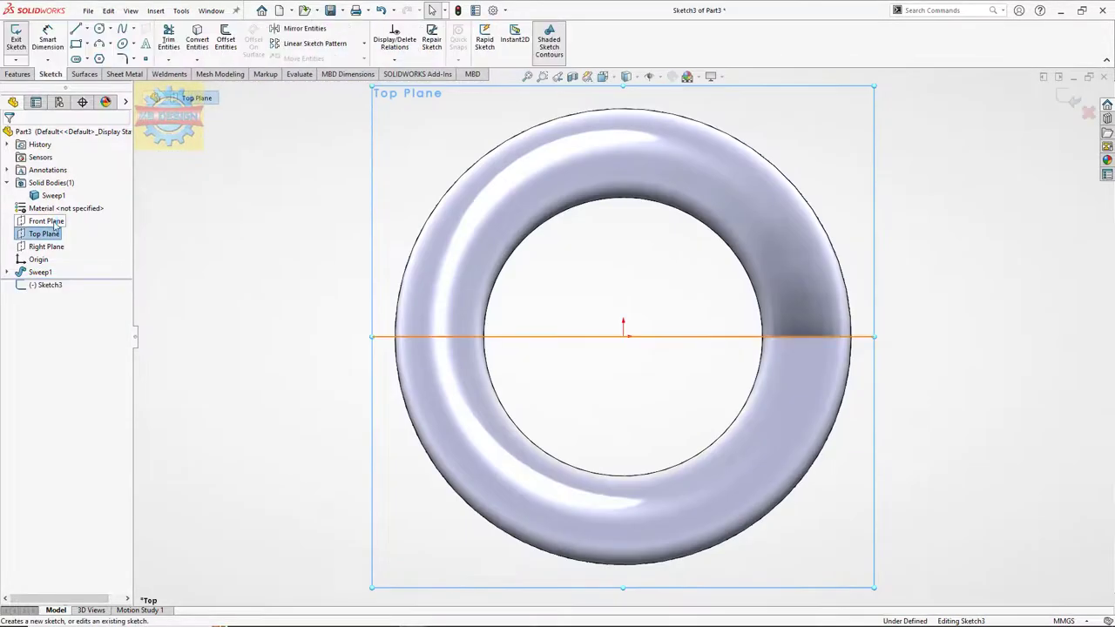
{"action": "left_click", "coordinate": [99, 29]}
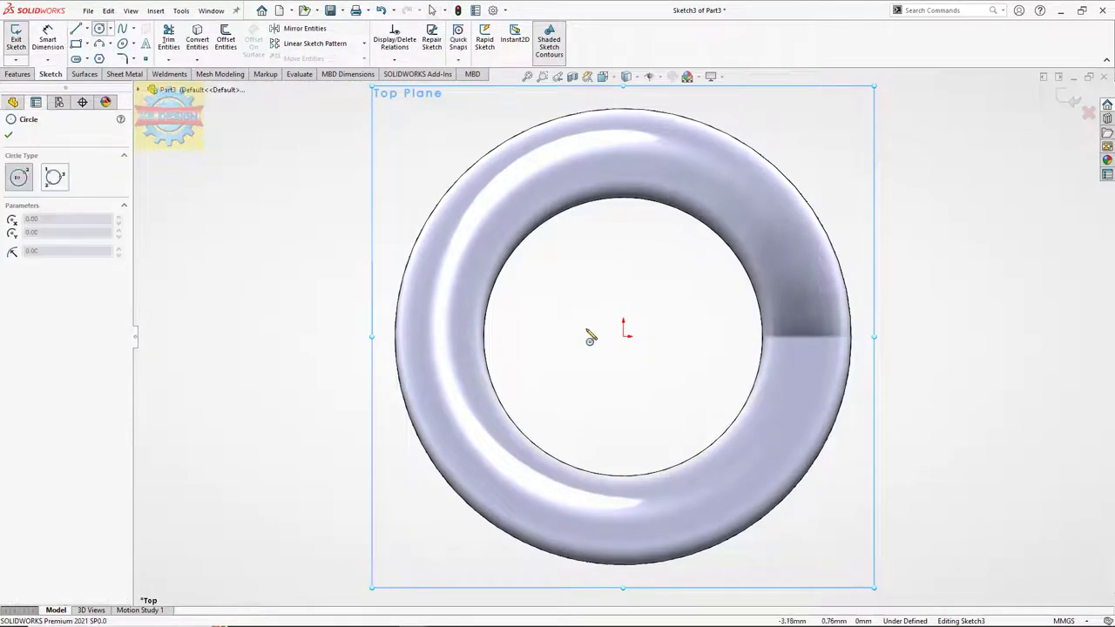
{"action": "left_click", "coordinate": [623, 336]}
{"action": "left_click", "coordinate": [874, 183]}
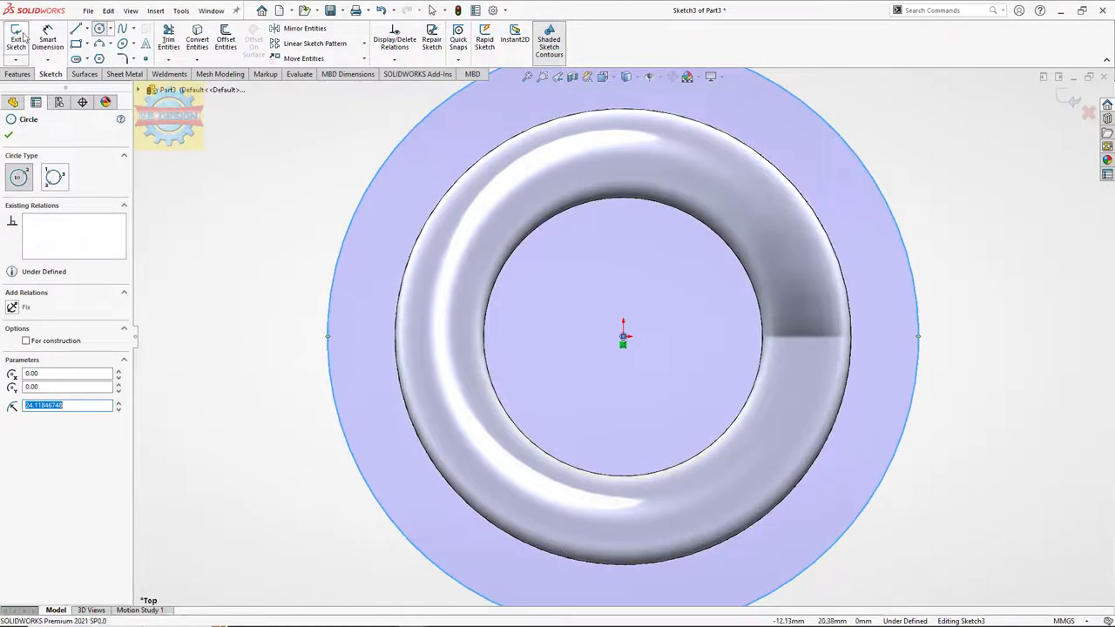
{"action": "left_click", "coordinate": [17, 74]}
{"action": "left_click", "coordinate": [172, 39]}
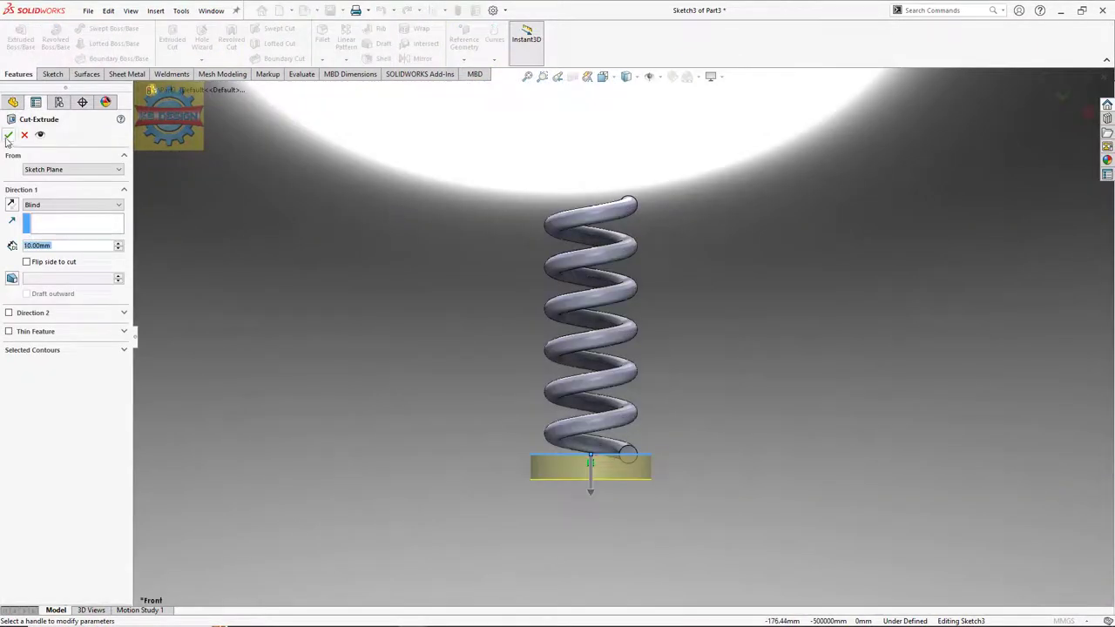
{"action": "left_click", "coordinate": [8, 135]}
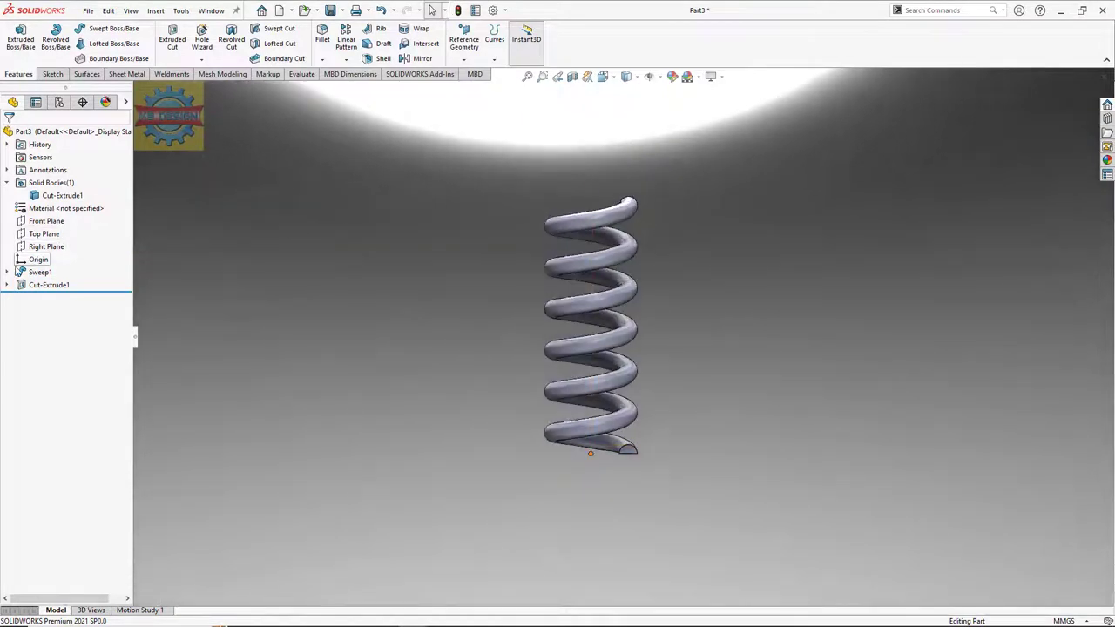
Create Plane1 through the spring's top end point, parallel to Top Plane.
{"action": "left_click", "coordinate": [8, 273]}
{"action": "left_click", "coordinate": [54, 285]}
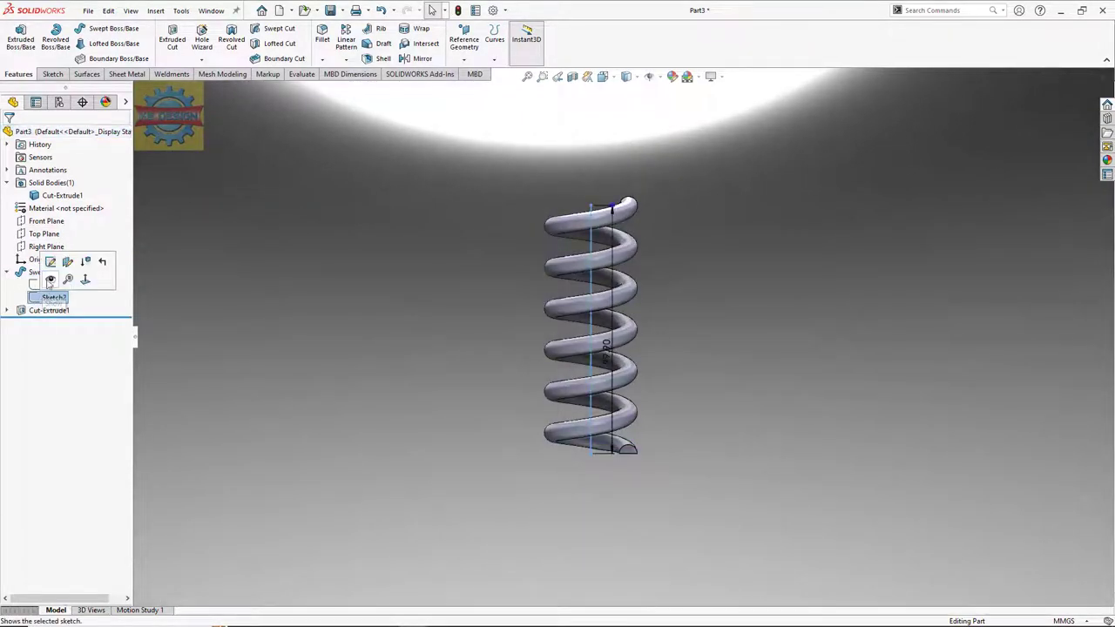
{"action": "left_click", "coordinate": [69, 258]}
{"action": "left_click", "coordinate": [464, 39]}
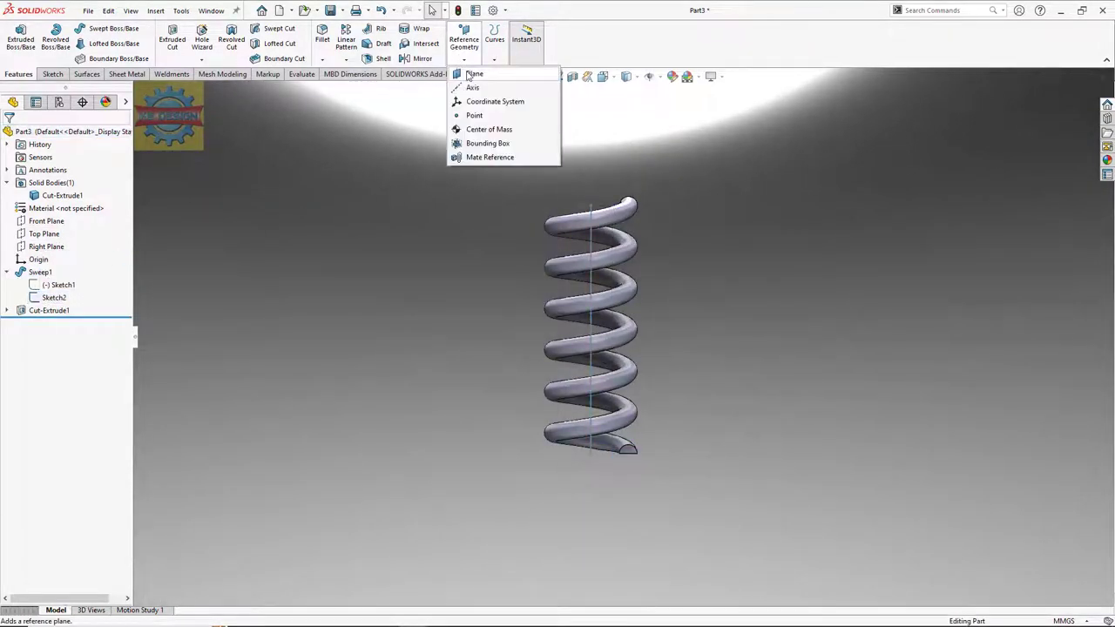
{"action": "left_click", "coordinate": [470, 72]}
{"action": "left_click", "coordinate": [590, 207]}
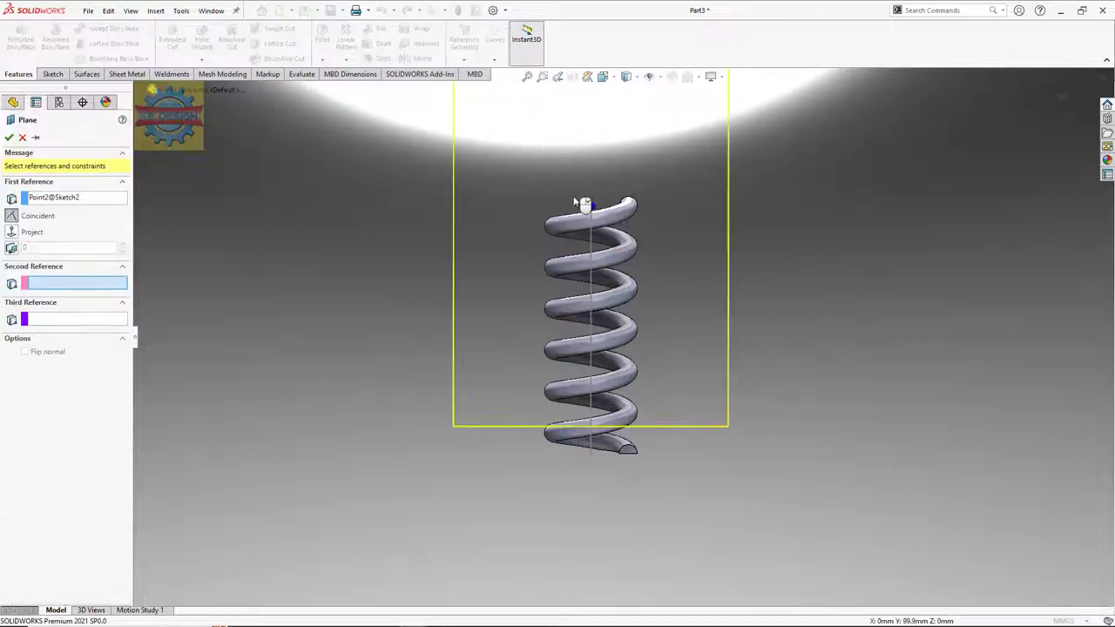
{"action": "left_click", "coordinate": [152, 90]}
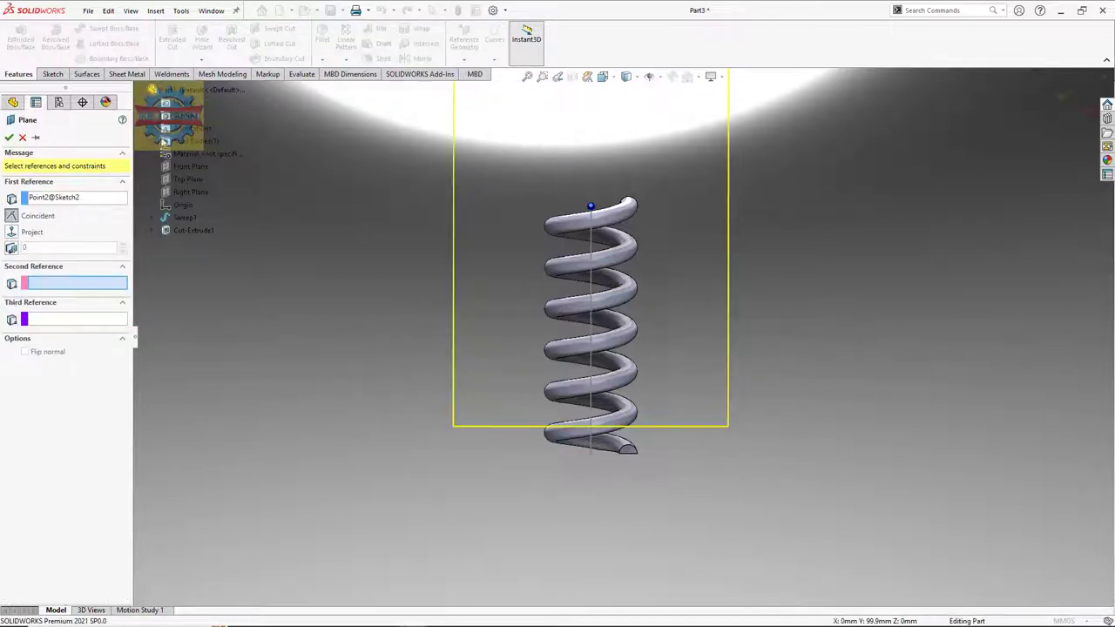
{"action": "left_click", "coordinate": [184, 180]}
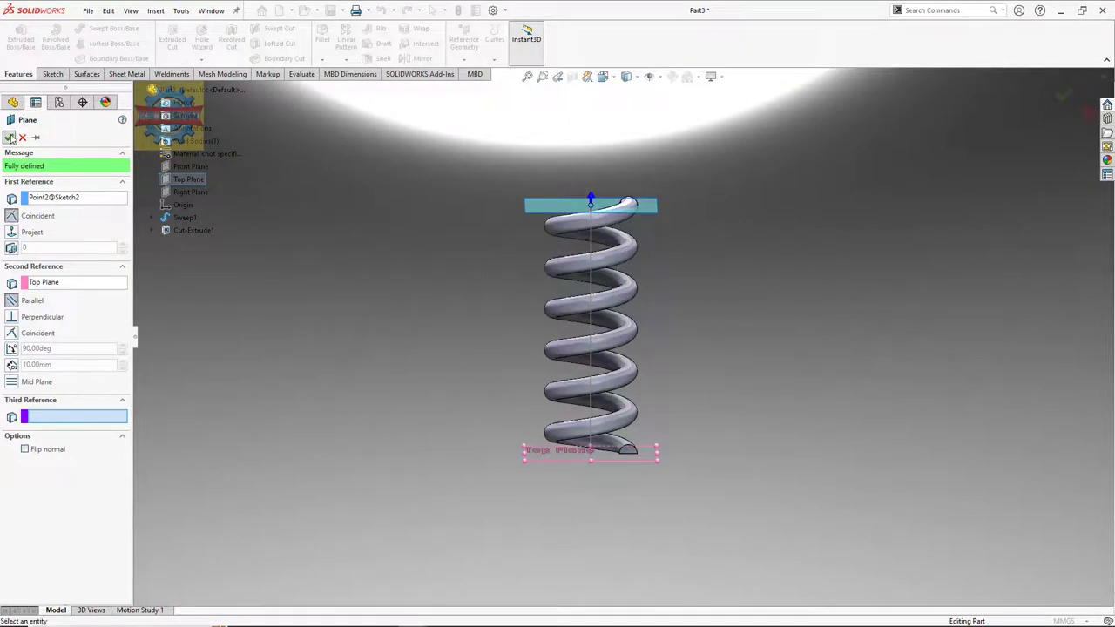
{"action": "left_click", "coordinate": [9, 137]}
Sketch on Plane1 from the earlier cut's circle and cut it reversed to flatten the spring's top.
{"action": "left_click", "coordinate": [53, 75]}
{"action": "left_click", "coordinate": [16, 37]}
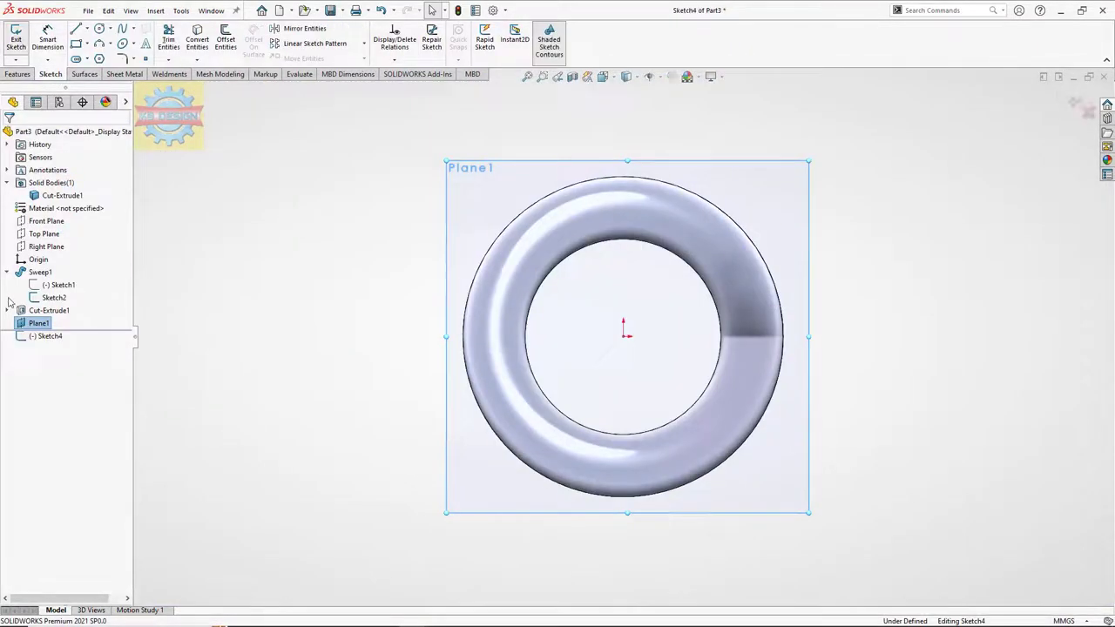
{"action": "left_click", "coordinate": [8, 310]}
{"action": "left_click", "coordinate": [61, 323]}
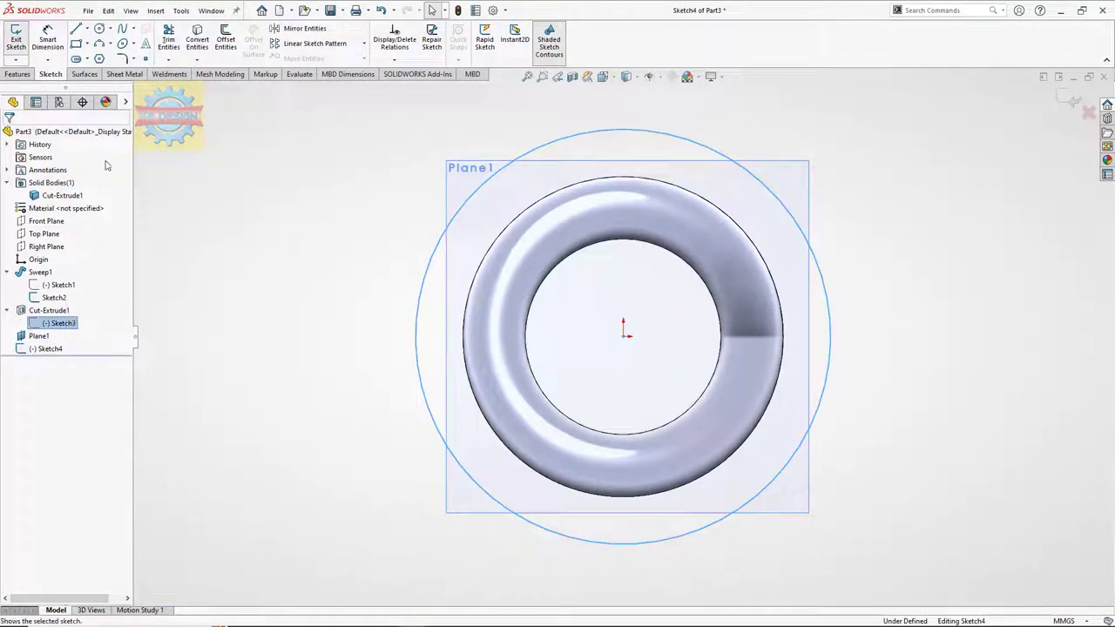
{"action": "left_click", "coordinate": [199, 44]}
{"action": "left_click", "coordinate": [18, 74]}
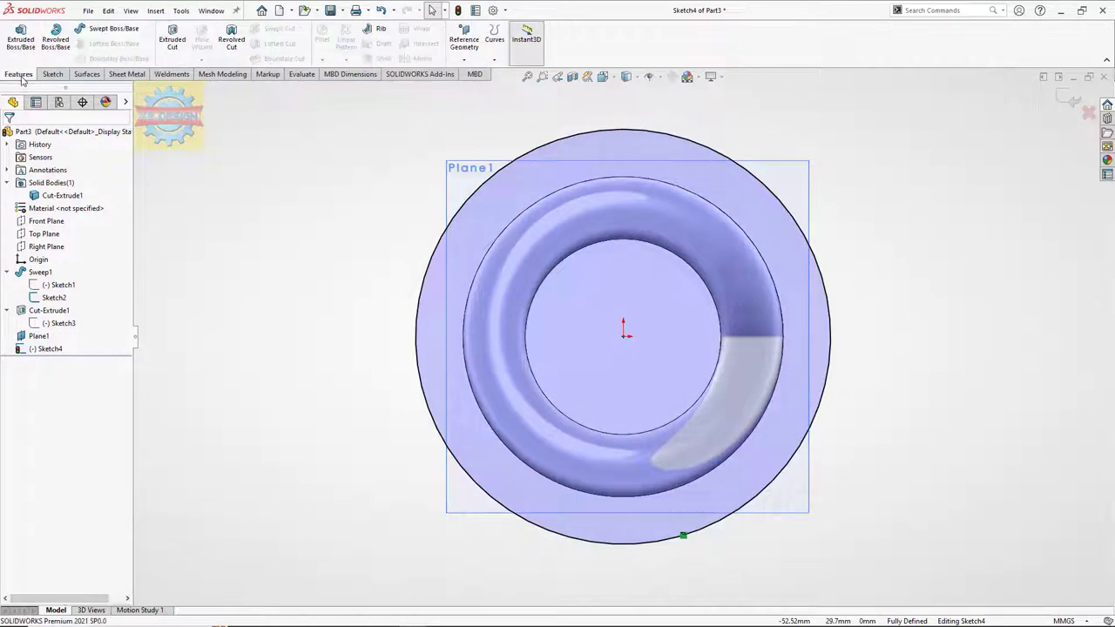
{"action": "left_click", "coordinate": [174, 38]}
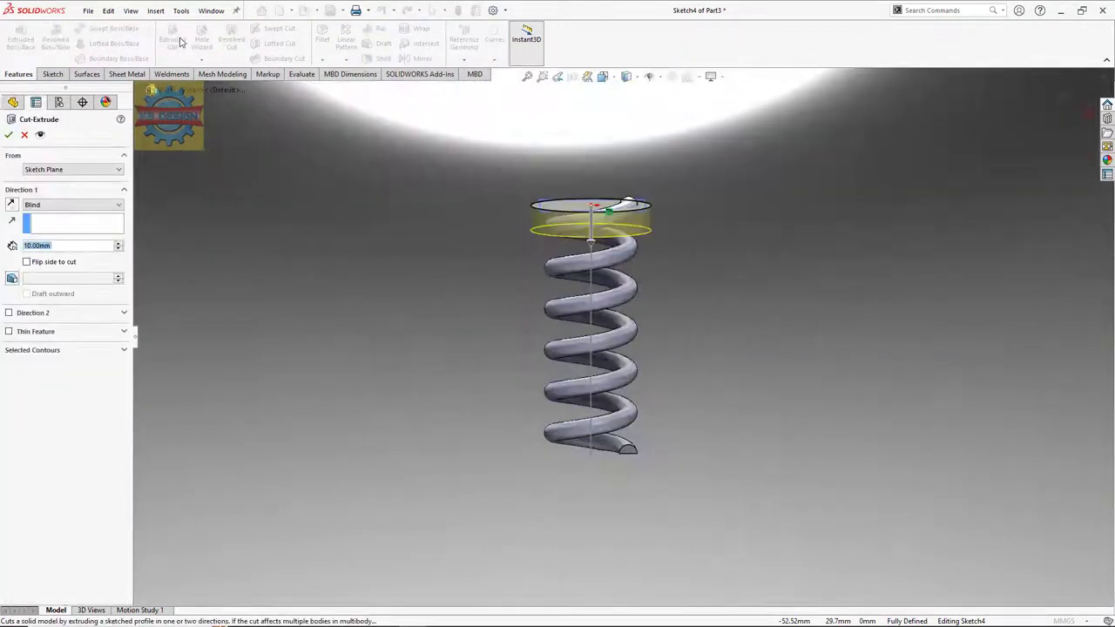
{"action": "left_click", "coordinate": [11, 203]}
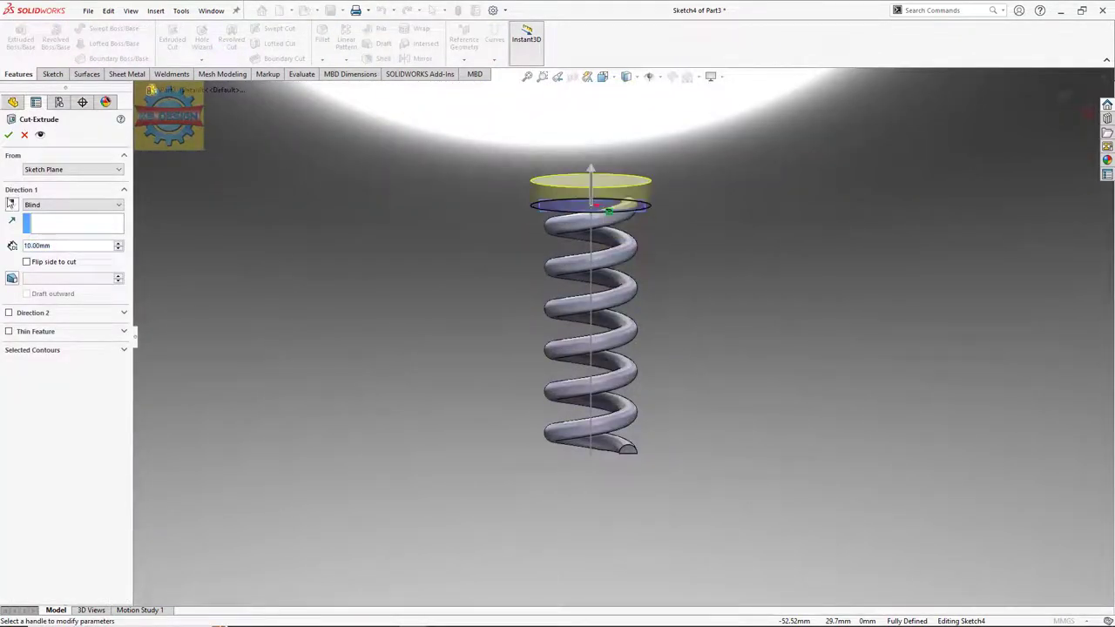
{"action": "left_click", "coordinate": [9, 135]}
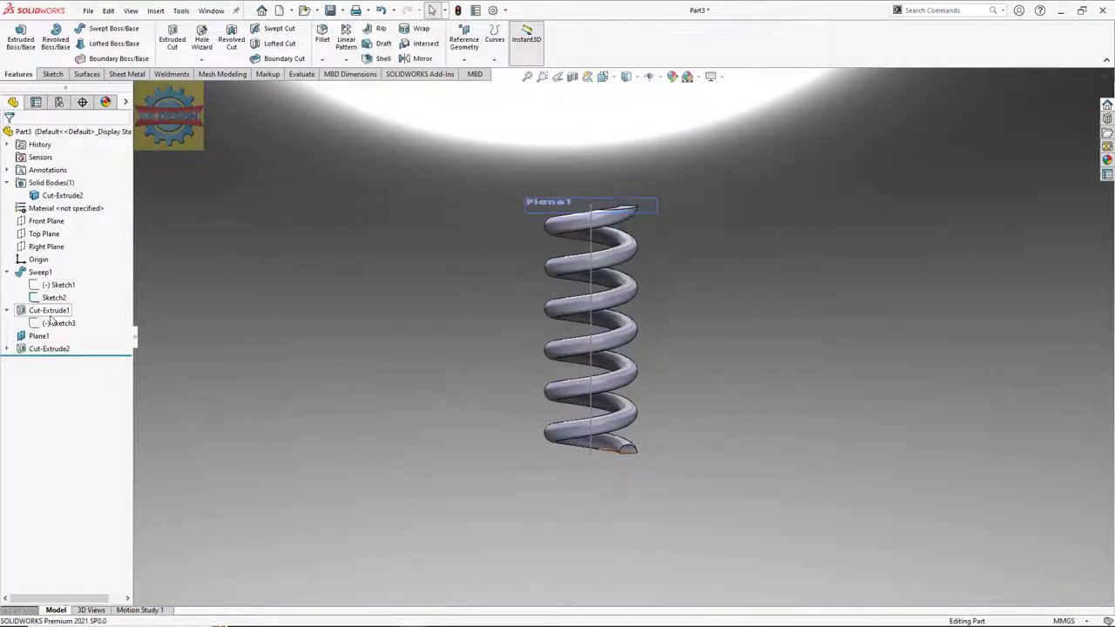
Hide the helix sketch Sketch2 and Plane1.
{"action": "left_click", "coordinate": [48, 323]}
{"action": "left_click", "coordinate": [592, 319]}
{"action": "left_click", "coordinate": [642, 283]}
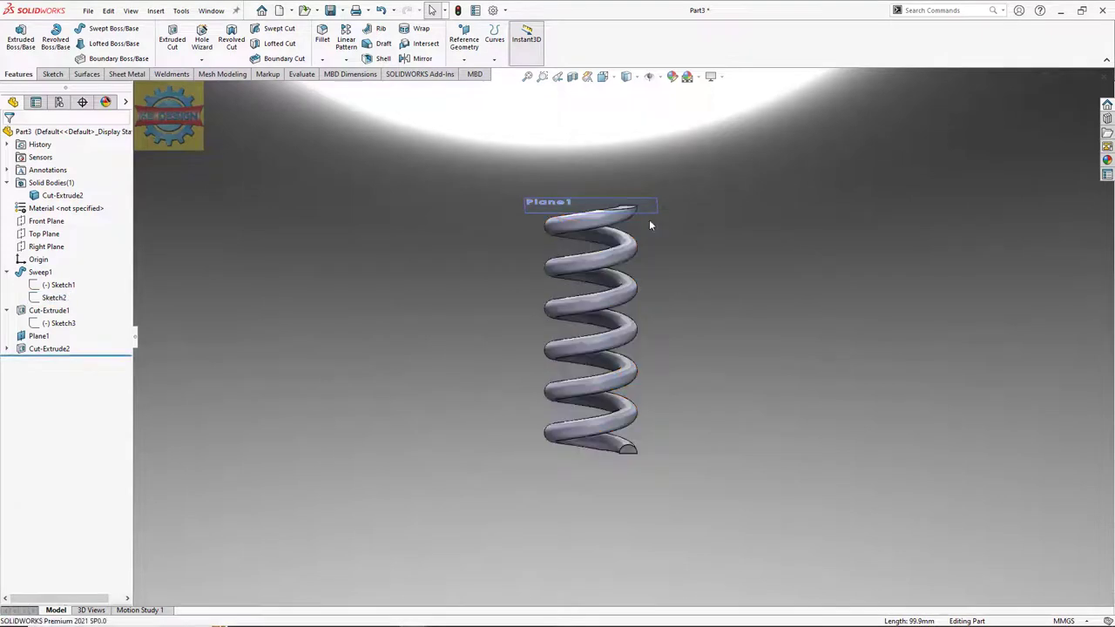
{"action": "left_click", "coordinate": [655, 209]}
{"action": "left_click", "coordinate": [699, 180]}
{"action": "scroll", "coordinate": [665, 267], "scroll_direction": "down", "scroll_amount": 2}
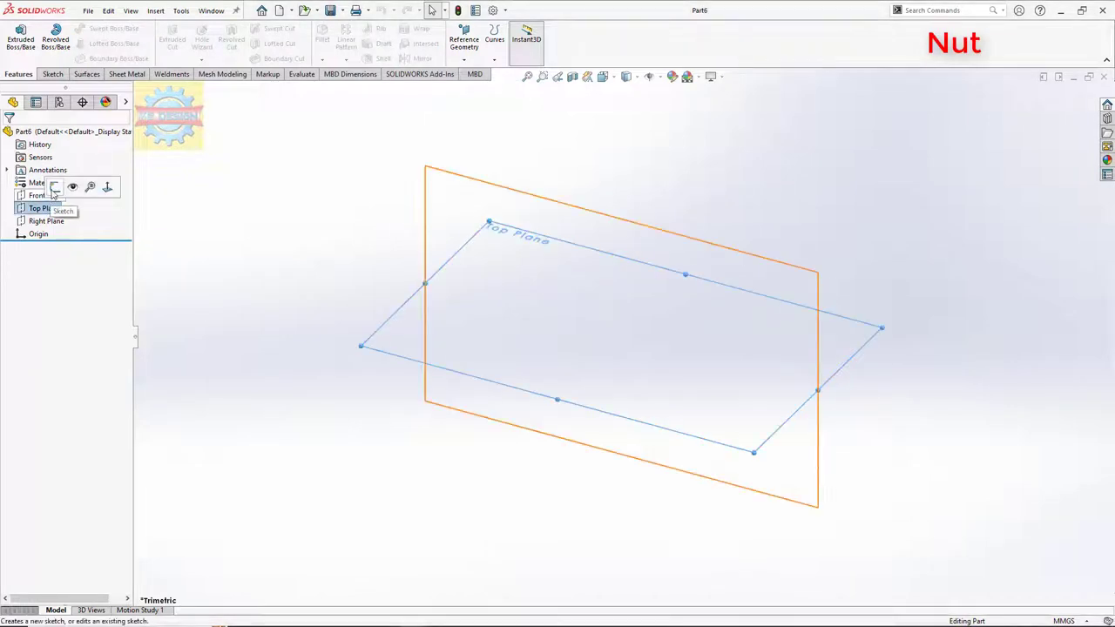
Sketch two concentric circles on Top Plane, dimensioned Ø24 and Ø52.
{"action": "left_click", "coordinate": [99, 29]}
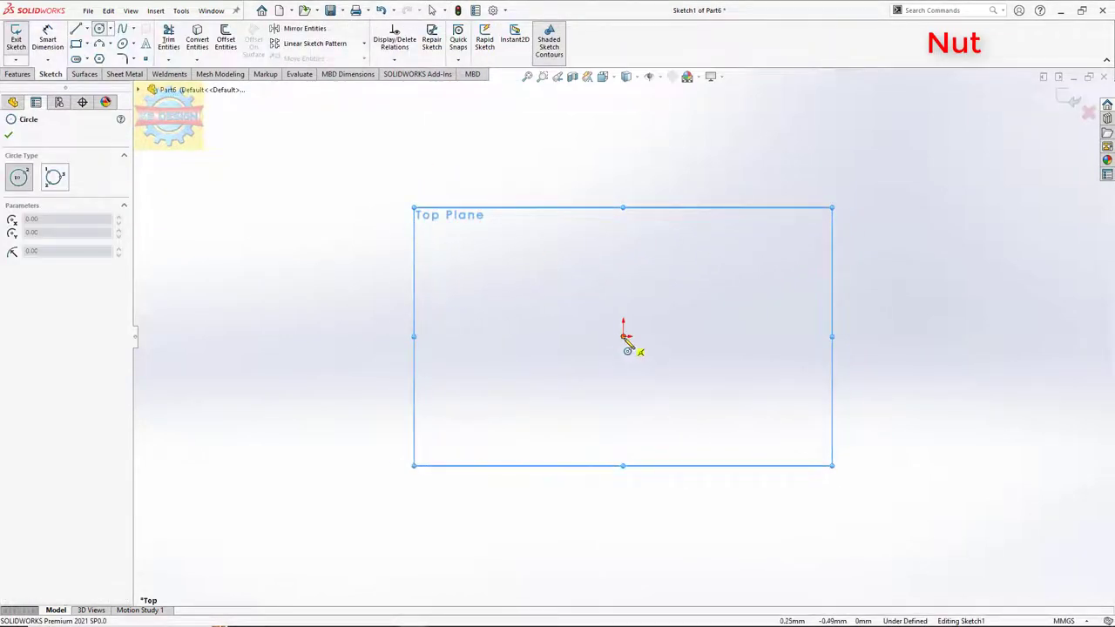
{"action": "left_click", "coordinate": [623, 329]}
{"action": "left_click", "coordinate": [668, 248]}
{"action": "left_click", "coordinate": [624, 338]}
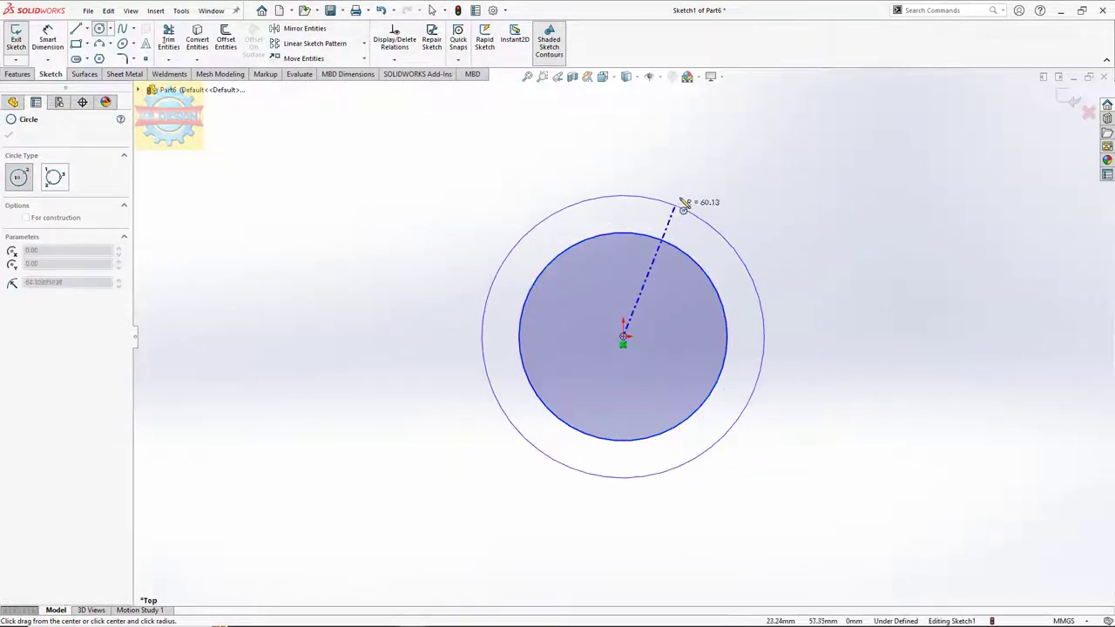
{"action": "left_click", "coordinate": [578, 167]}
{"action": "key", "text": "Escape"}
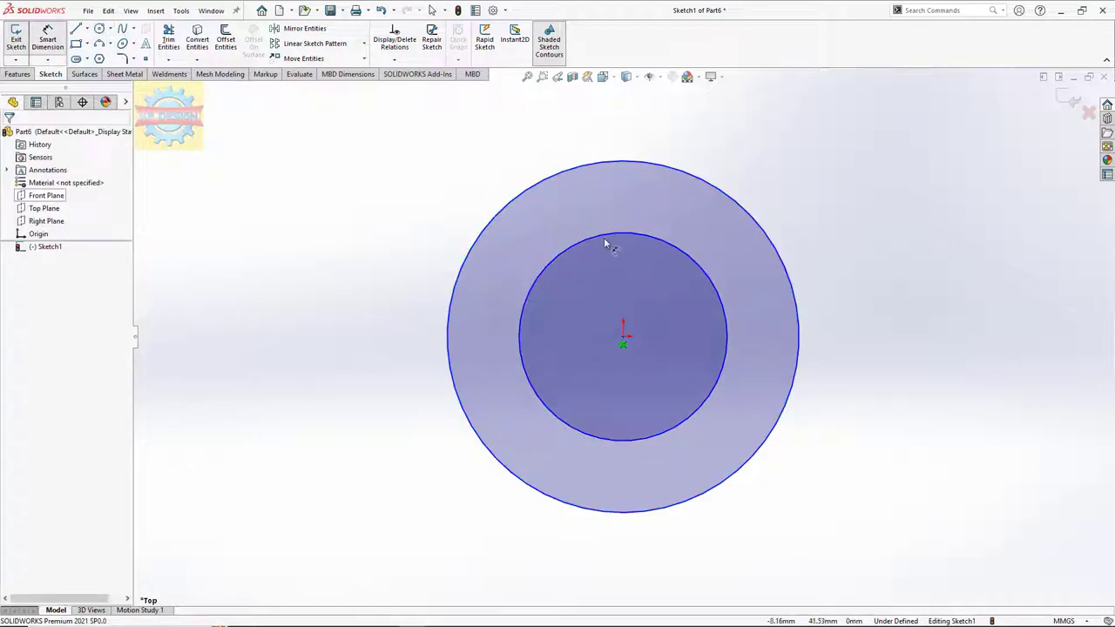
{"action": "left_click", "coordinate": [606, 235]}
{"action": "left_click", "coordinate": [610, 292]}
{"action": "key", "text": "Return"}
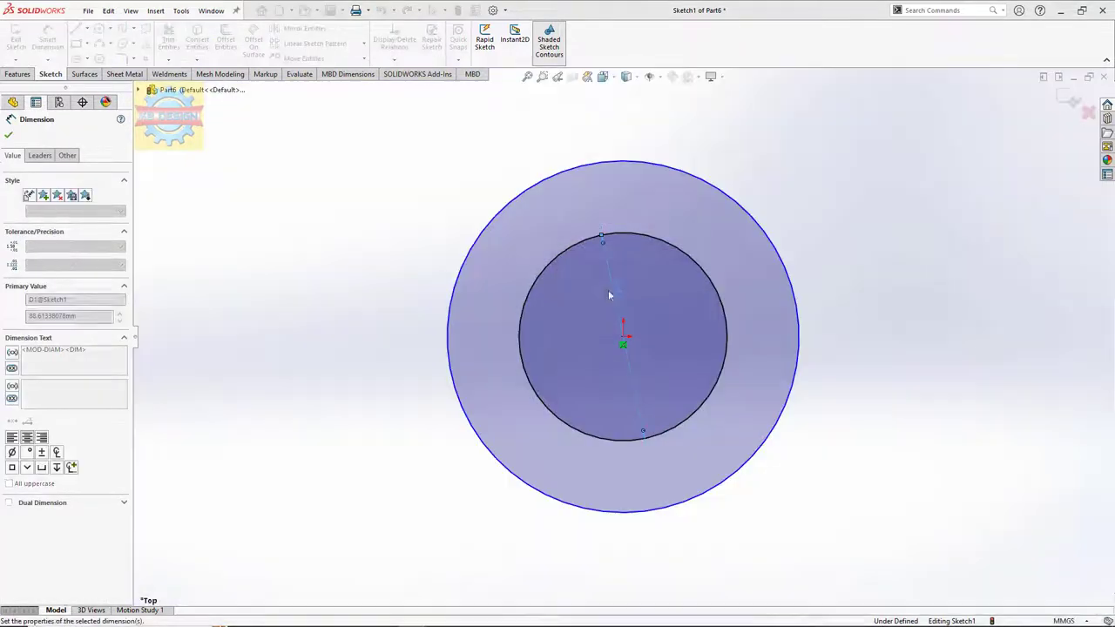
{"action": "left_click", "coordinate": [727, 193]}
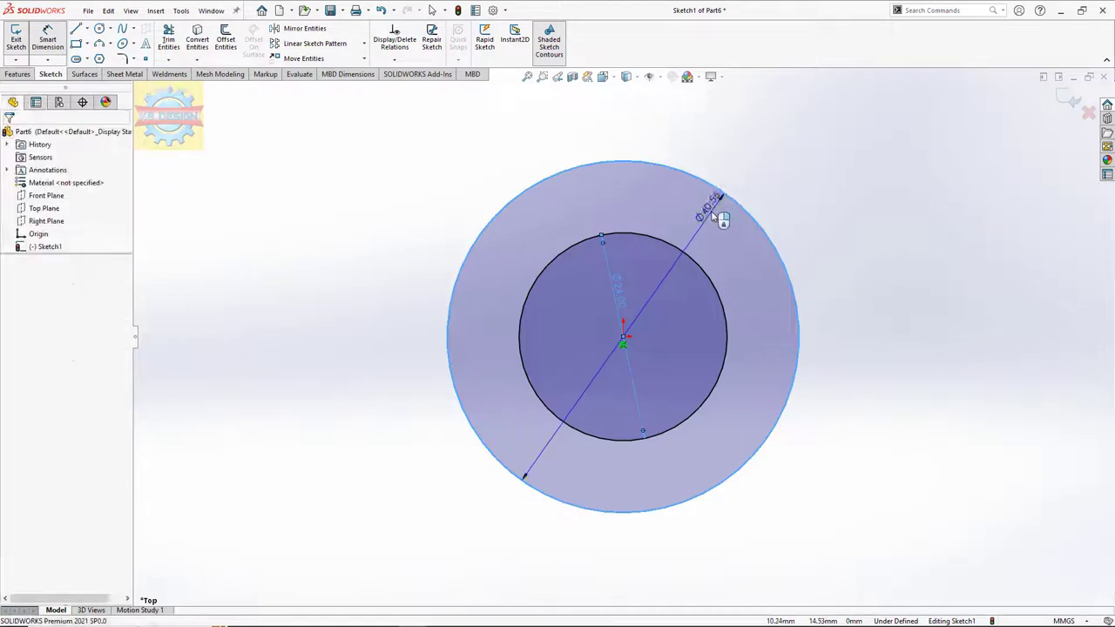
{"action": "left_click", "coordinate": [719, 211]}
{"action": "key", "text": "Return"}
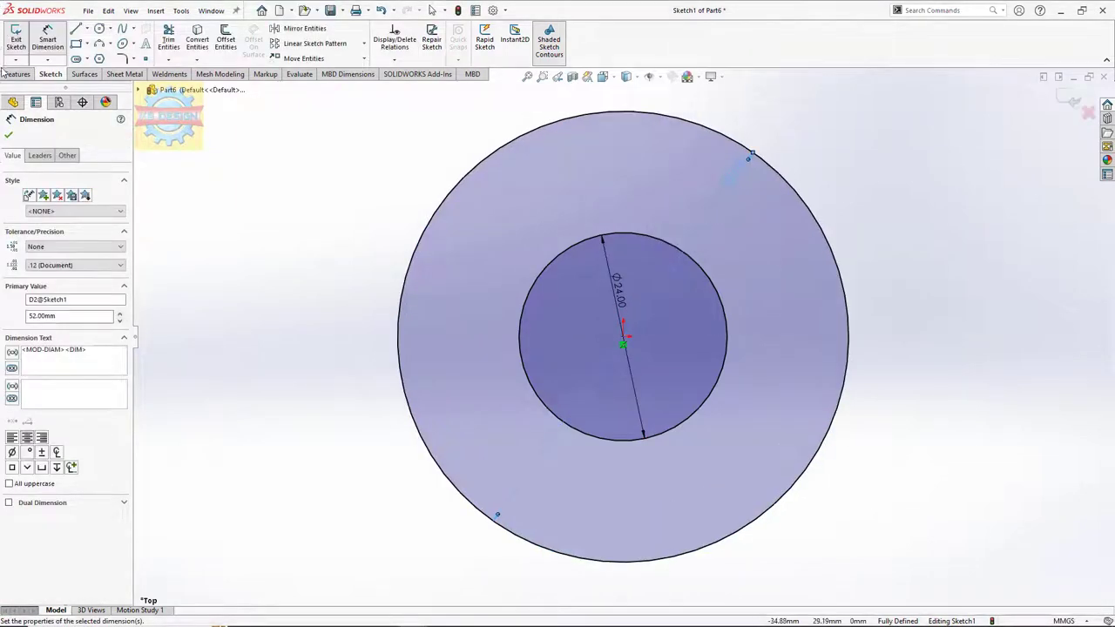
Extrude the ring profile 9.90 mm thick as Boss-Extrude1.
{"action": "left_click", "coordinate": [10, 75]}
{"action": "left_click", "coordinate": [22, 38]}
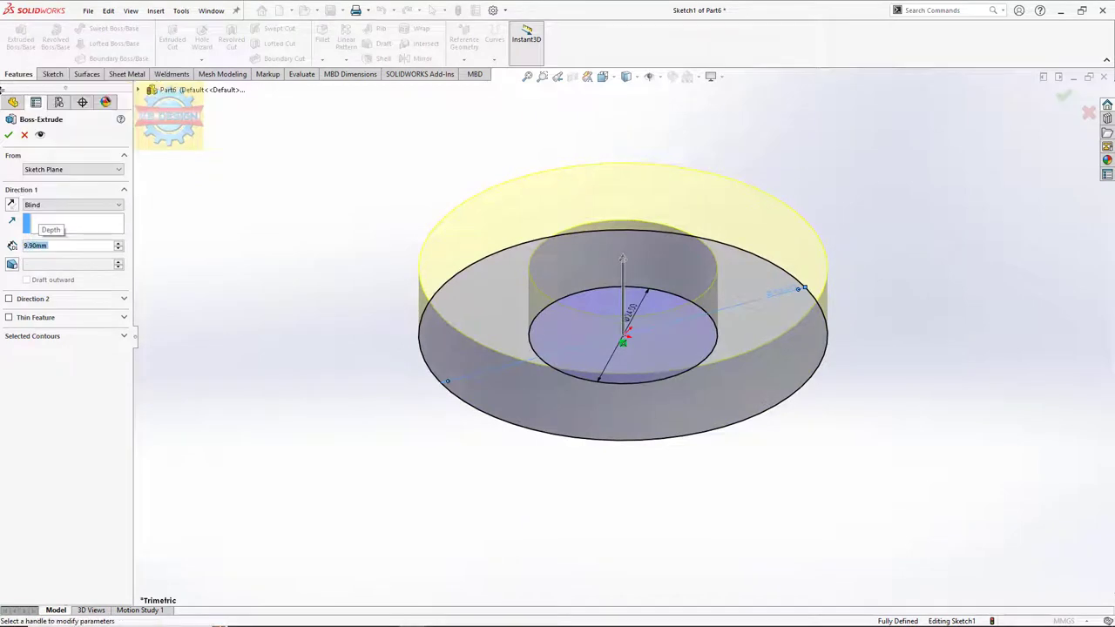
{"action": "left_click", "coordinate": [9, 135]}
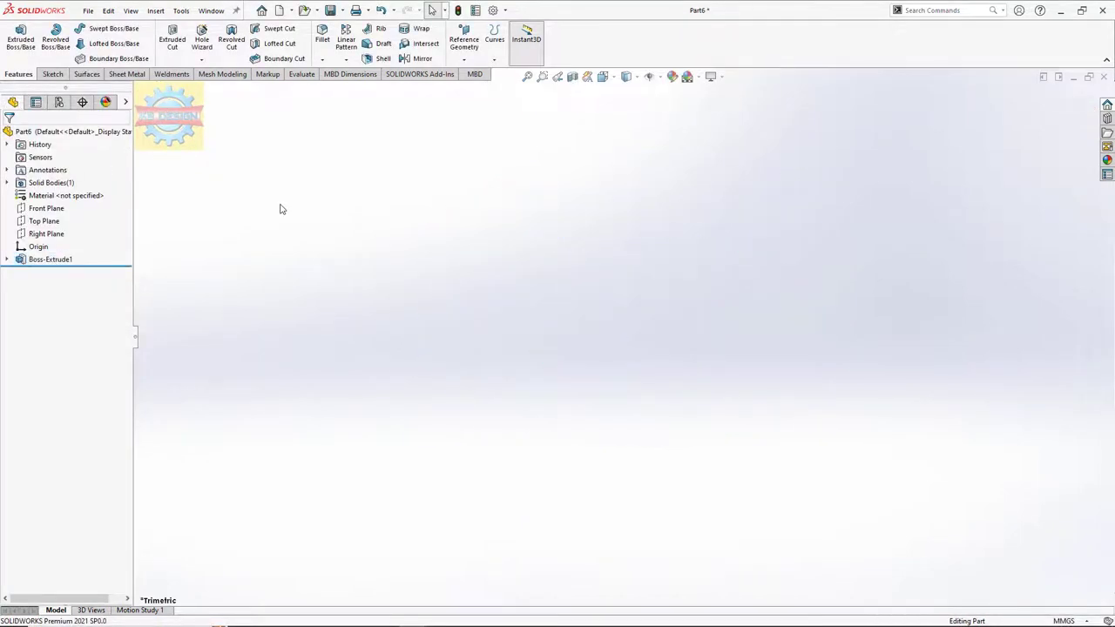
Reopen the ring extrusion for editing, then restore the ring's shaded display.
{"action": "left_click", "coordinate": [83, 259]}
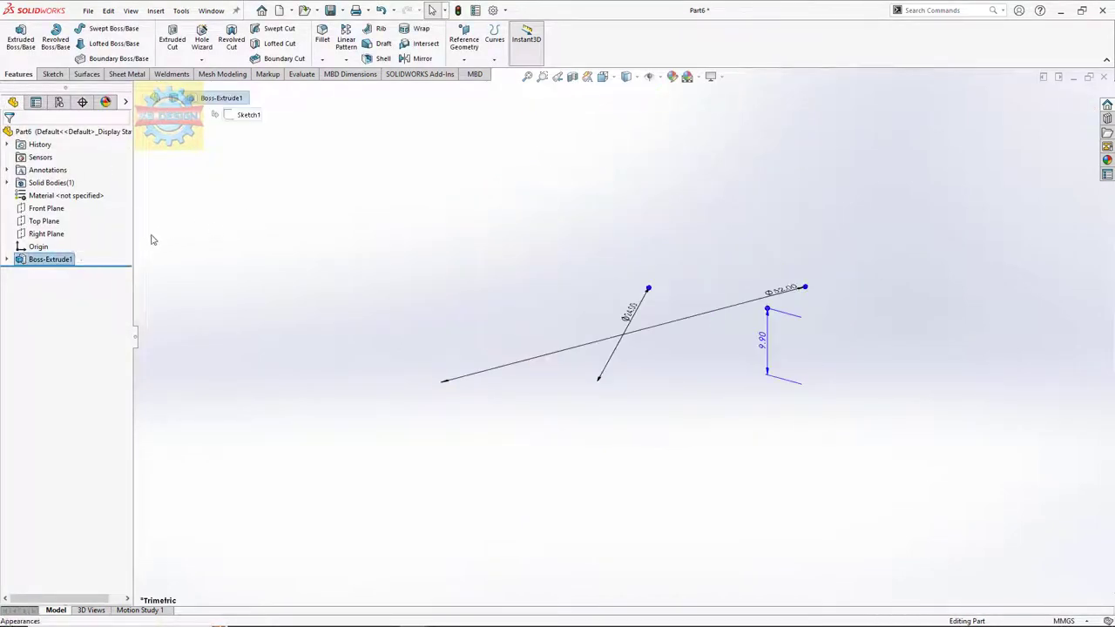
{"action": "right_click", "coordinate": [54, 263]}
{"action": "left_click", "coordinate": [67, 228]}
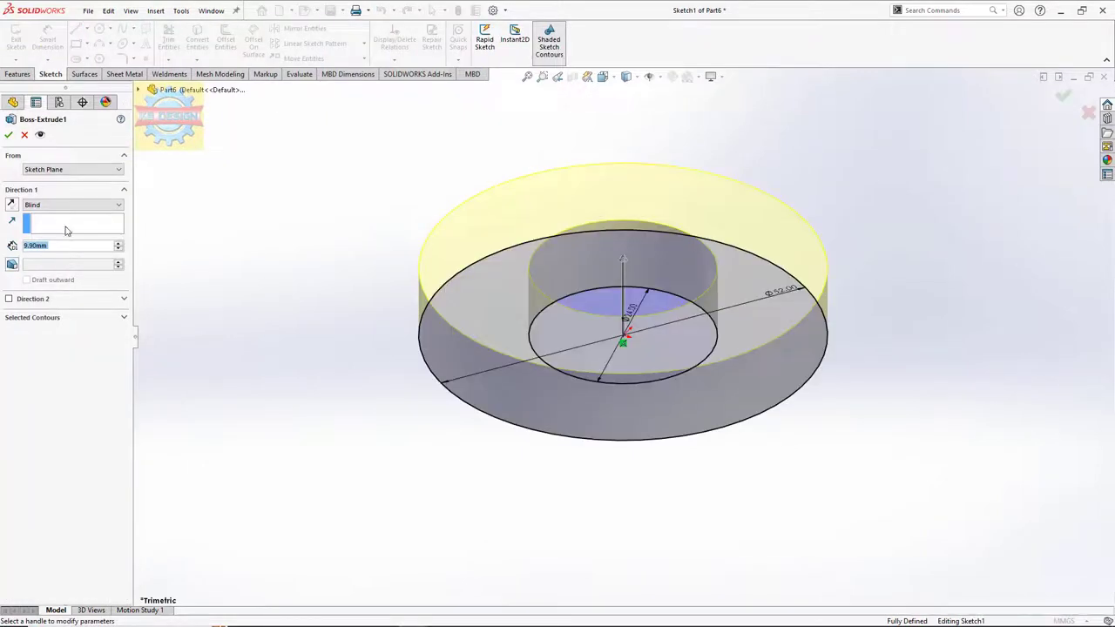
{"action": "left_click", "coordinate": [25, 135]}
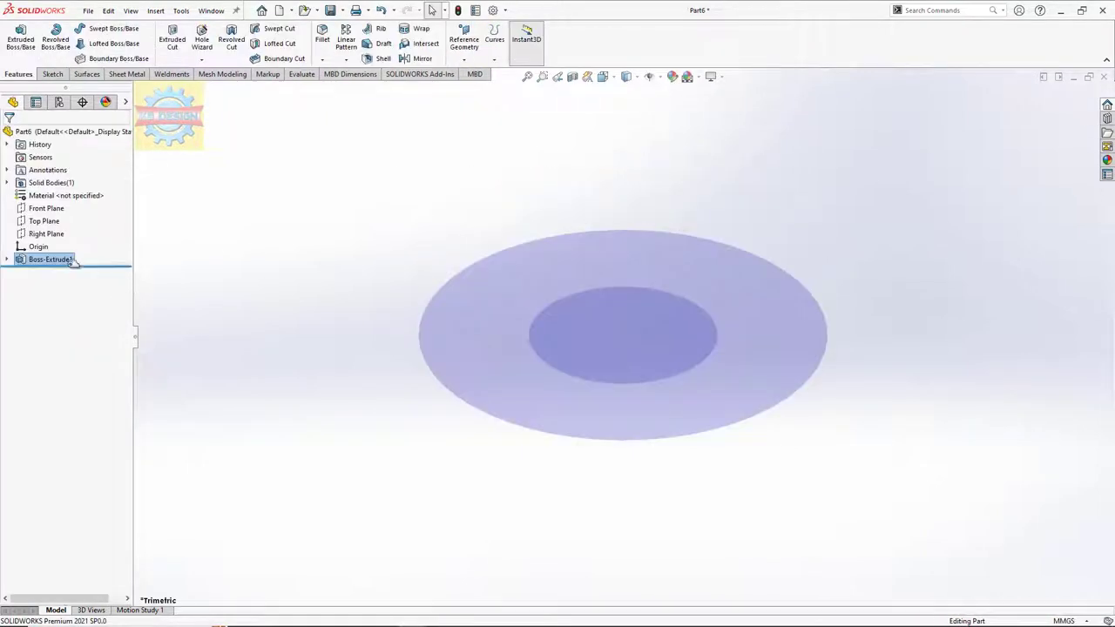
{"action": "right_click", "coordinate": [74, 263]}
{"action": "left_click", "coordinate": [76, 246]}
{"action": "right_click", "coordinate": [76, 260]}
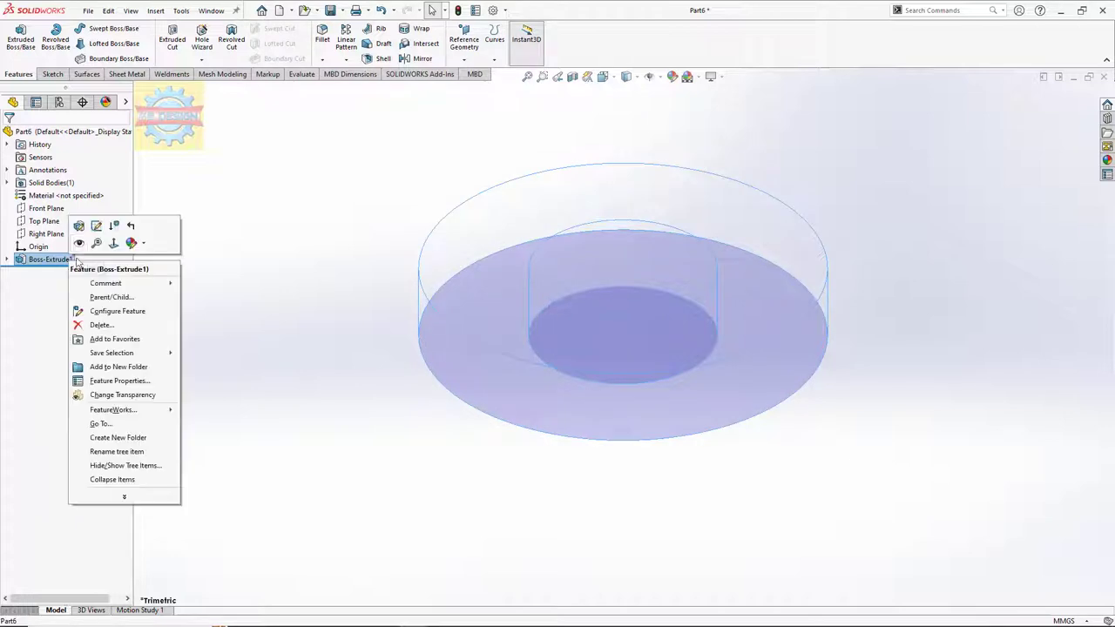
{"action": "left_click", "coordinate": [76, 246]}
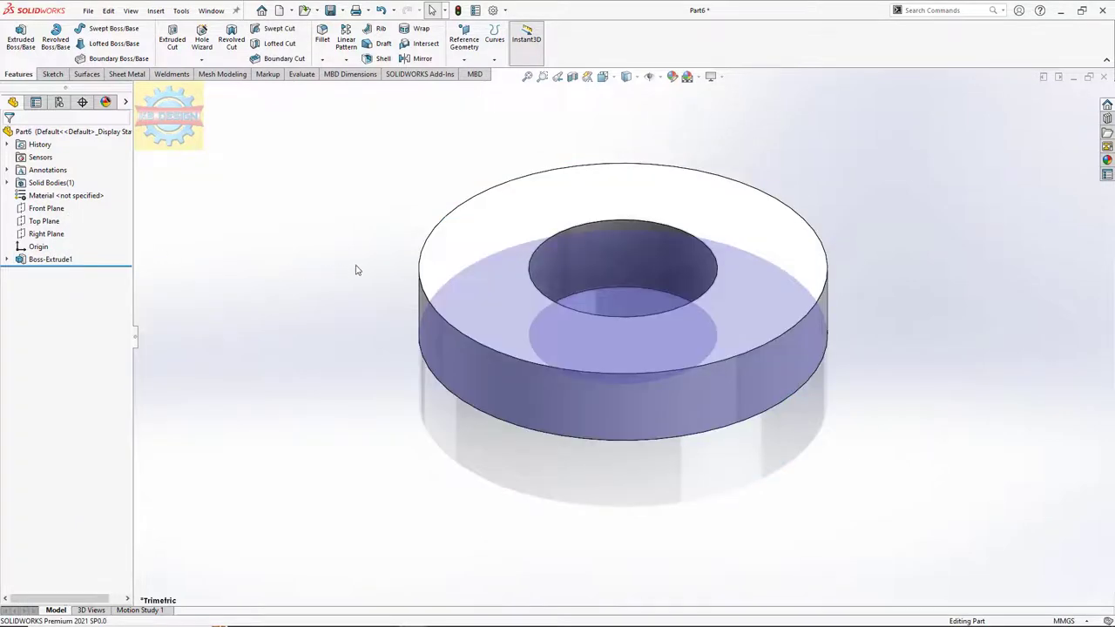
Apply the Backdrop - Gray with Overhead Light scene and select the ring's top face.
{"action": "mouse_move", "coordinate": [356, 270]}
{"action": "middle_mouse_down"}
{"action": "mouse_move", "coordinate": [366, 304]}
{"action": "mouse_move", "coordinate": [384, 179]}
{"action": "middle_mouse_up"}
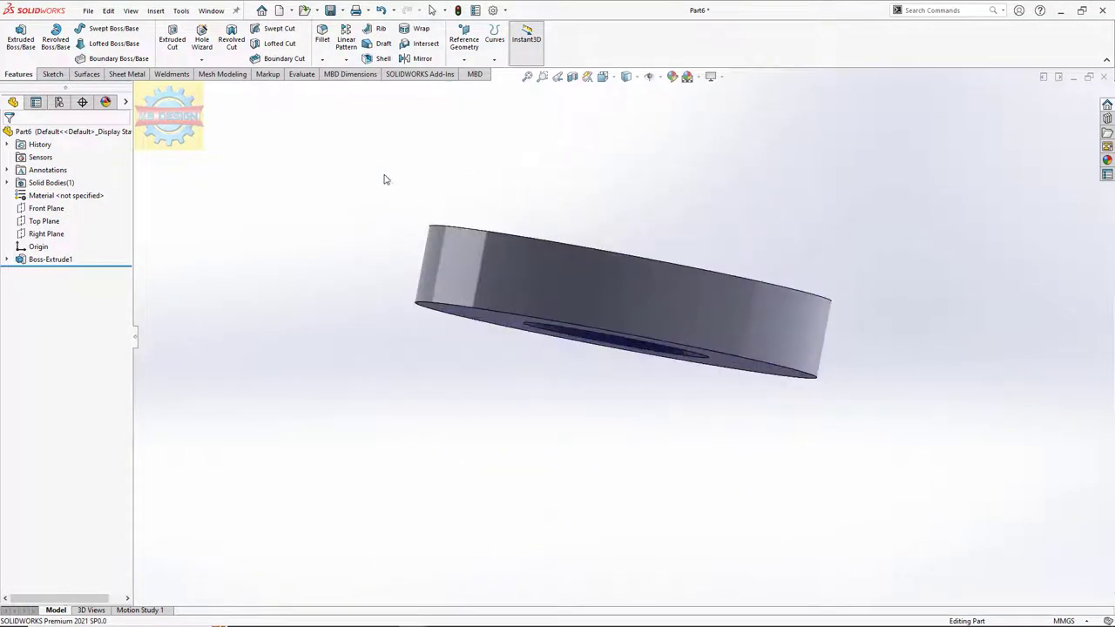
{"action": "left_click", "coordinate": [688, 77]}
{"action": "left_click", "coordinate": [697, 122]}
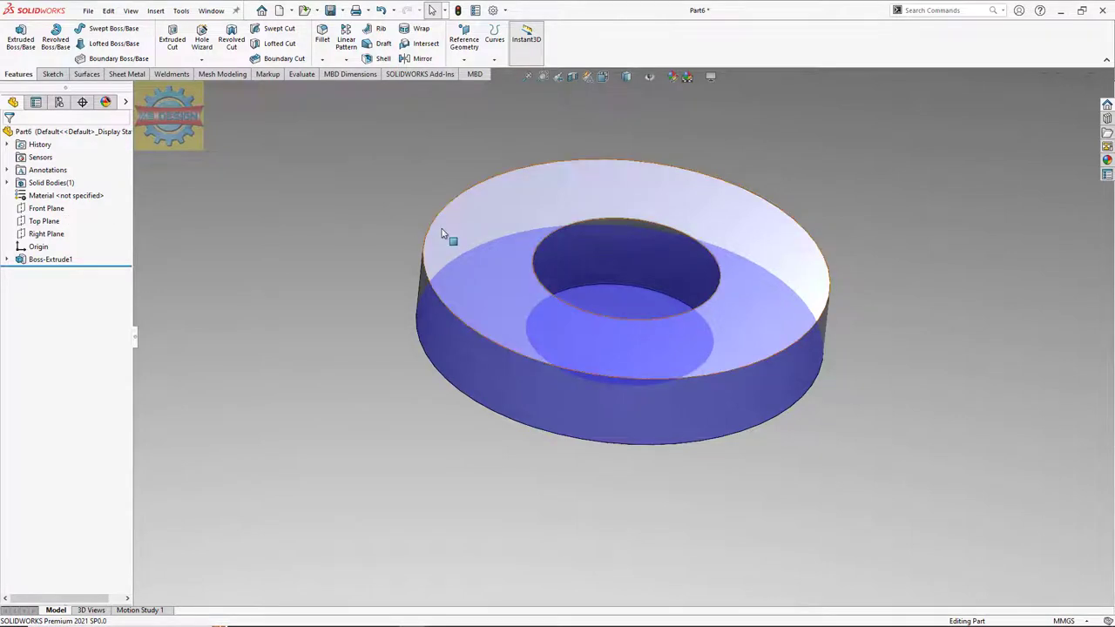
{"action": "middle_click_drag", "start_coordinate": [554, 256], "coordinate": [659, 333]}
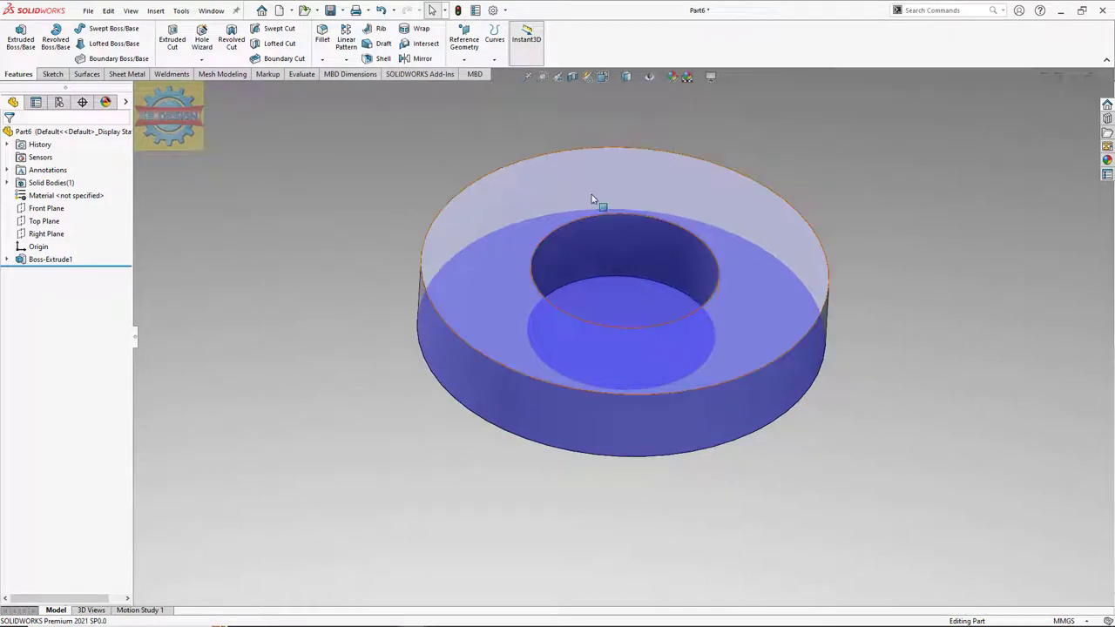
{"action": "left_click", "coordinate": [593, 194]}
Sketch two origin-centred circles on the top face, dimensioning the outer one Ø29.
{"action": "left_click", "coordinate": [641, 150]}
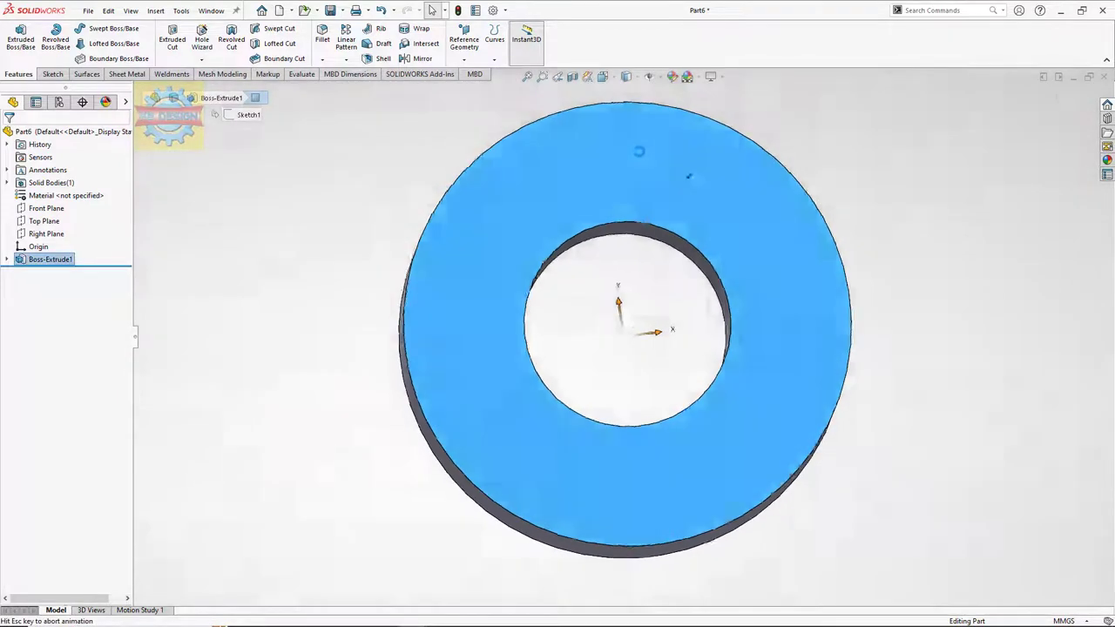
{"action": "left_click", "coordinate": [101, 29]}
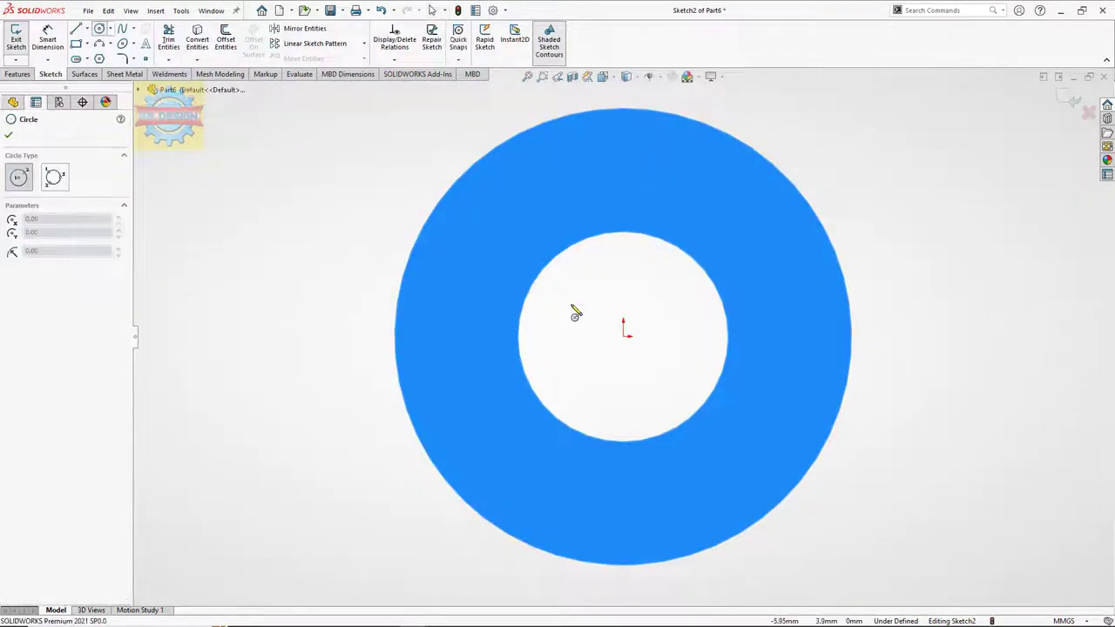
{"action": "left_click", "coordinate": [623, 337]}
{"action": "left_click", "coordinate": [642, 220]}
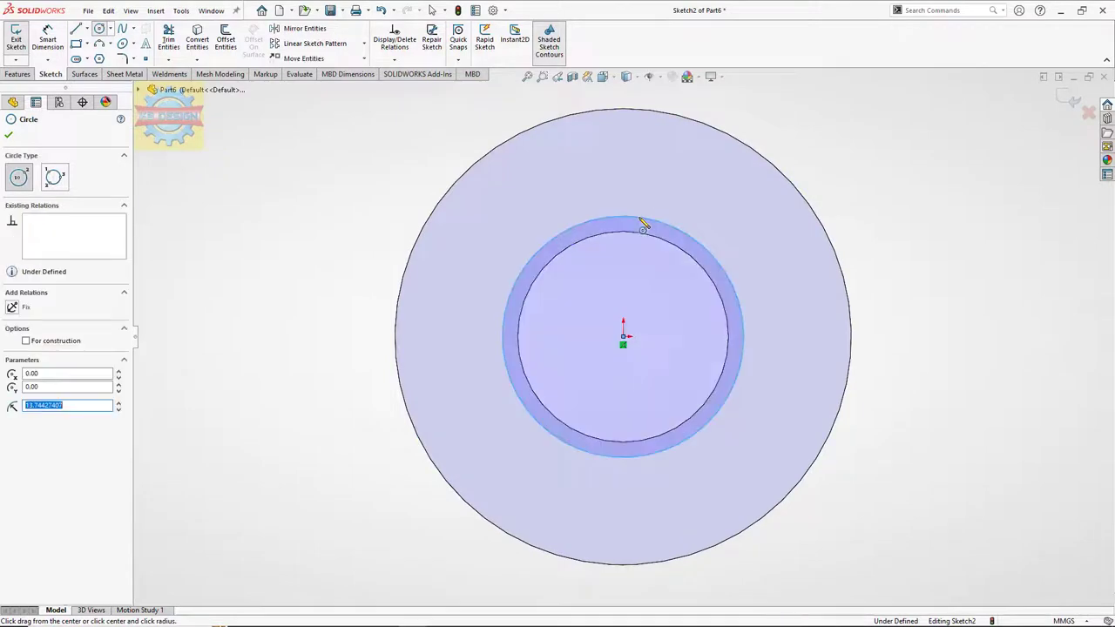
{"action": "left_click", "coordinate": [623, 338]}
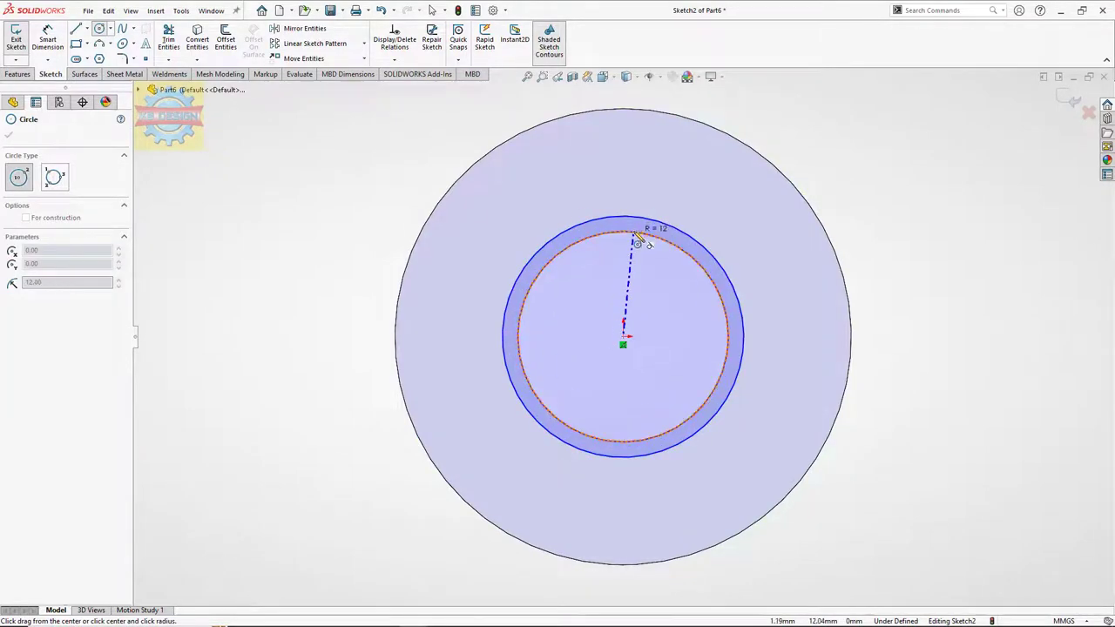
{"action": "left_click", "coordinate": [640, 235]}
{"action": "left_click", "coordinate": [48, 40]}
{"action": "left_click", "coordinate": [578, 225]}
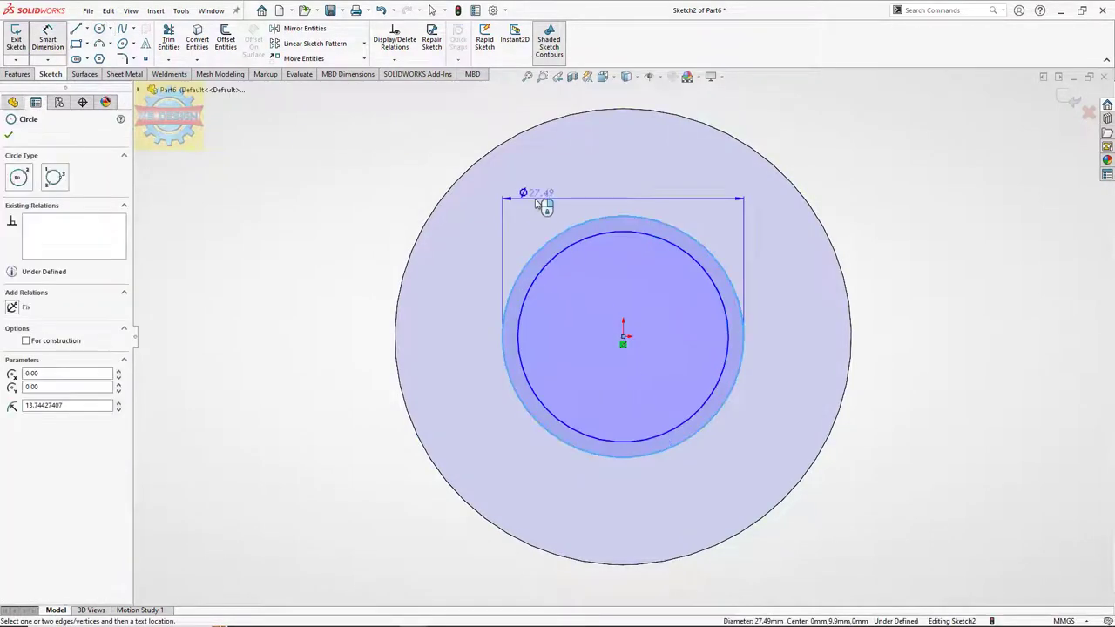
{"action": "left_click", "coordinate": [536, 199]}
{"action": "type", "text": "29"}
{"action": "key", "text": "Return"}
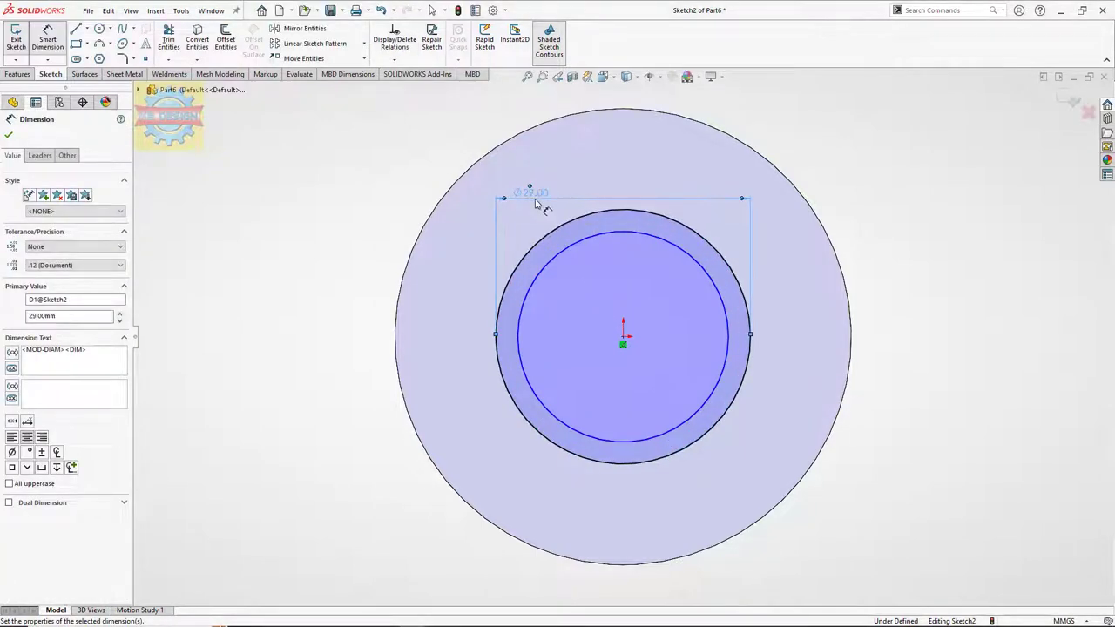
Extrude the sketch 1 mm as the raised ring step Boss-Extrude2.
{"action": "left_click", "coordinate": [18, 74]}
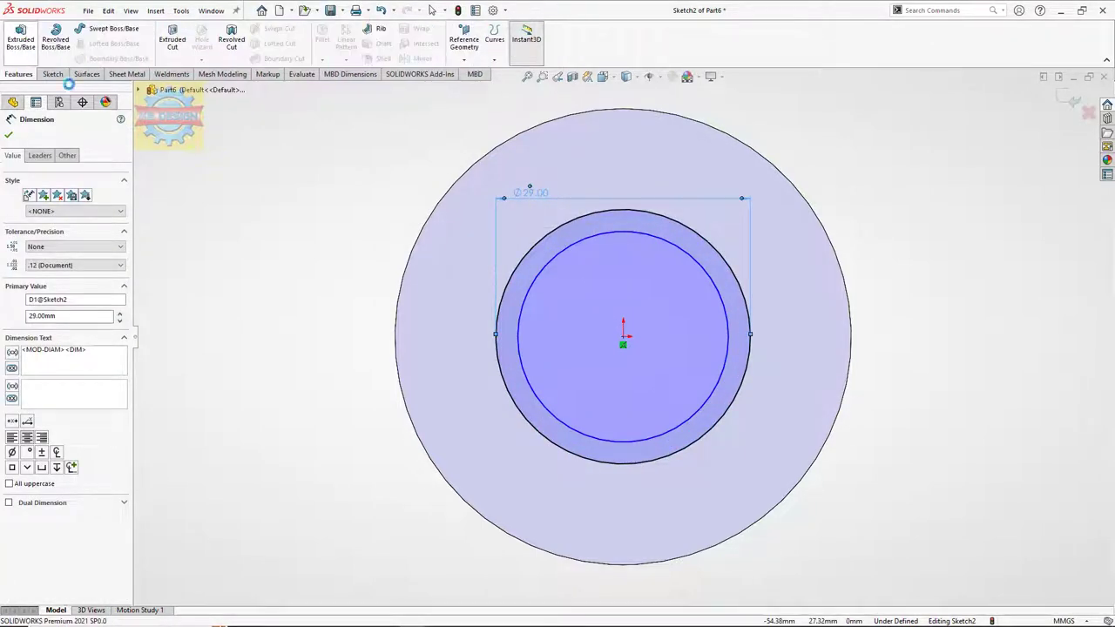
{"action": "left_click", "coordinate": [20, 40]}
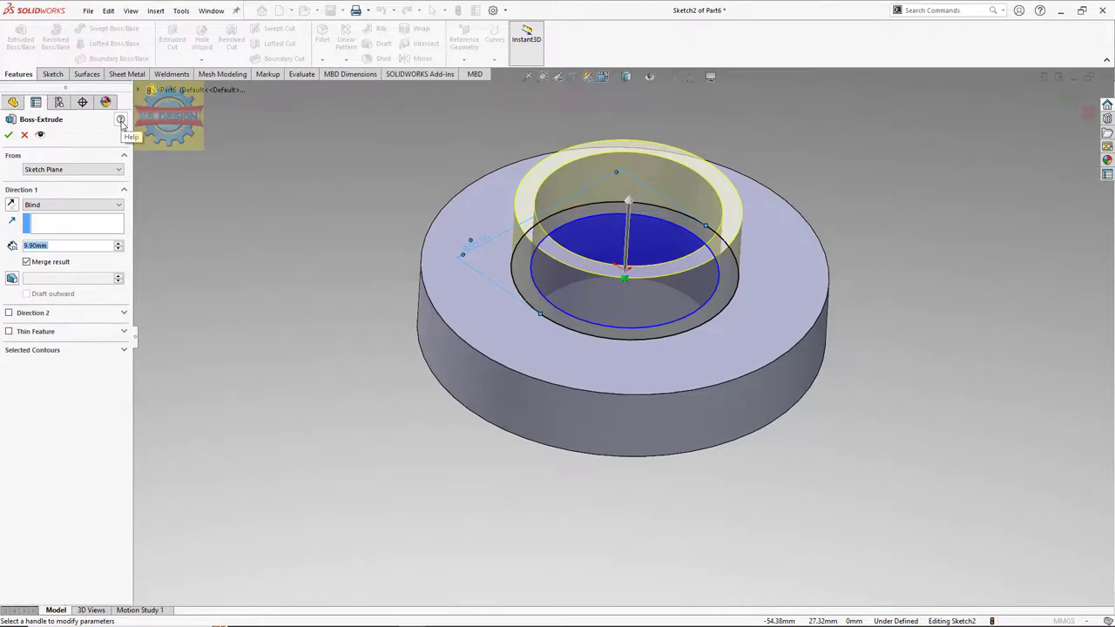
{"action": "type", "text": "1"}
{"action": "key", "text": "Return"}
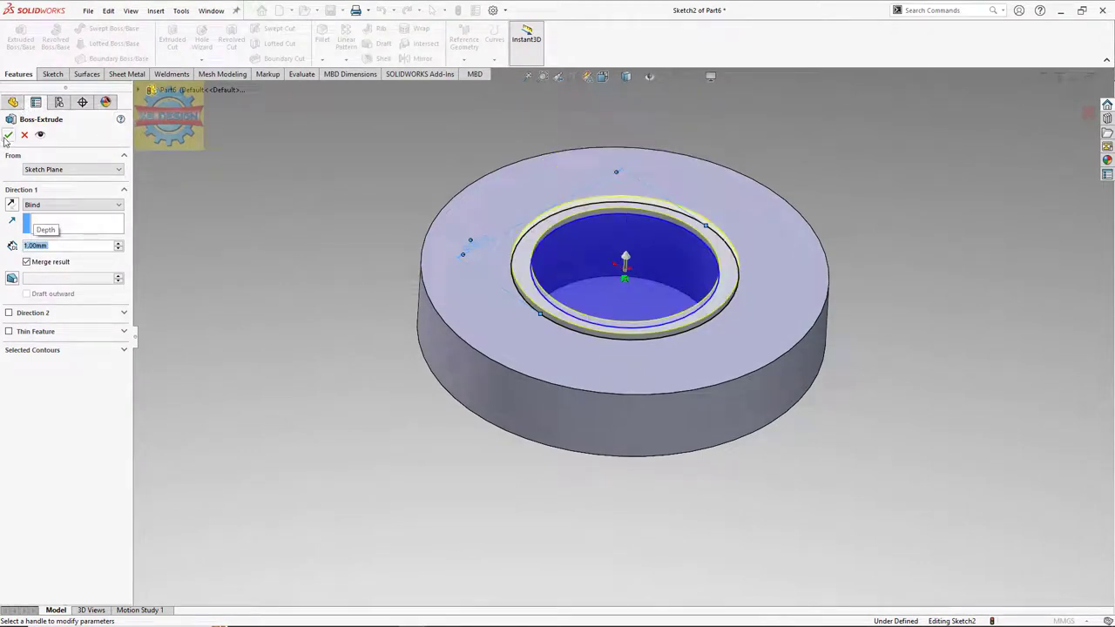
{"action": "left_click", "coordinate": [7, 137]}
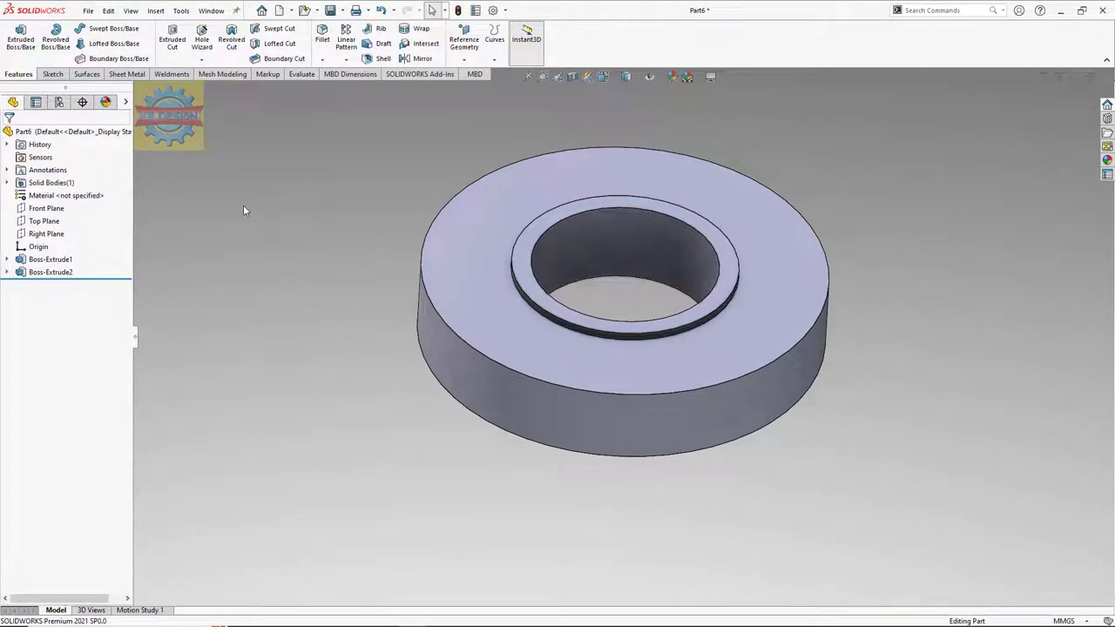
On the top face, sketch a vertical centerline from the origin and a slanted line to the outer edge.
{"action": "left_click", "coordinate": [625, 179]}
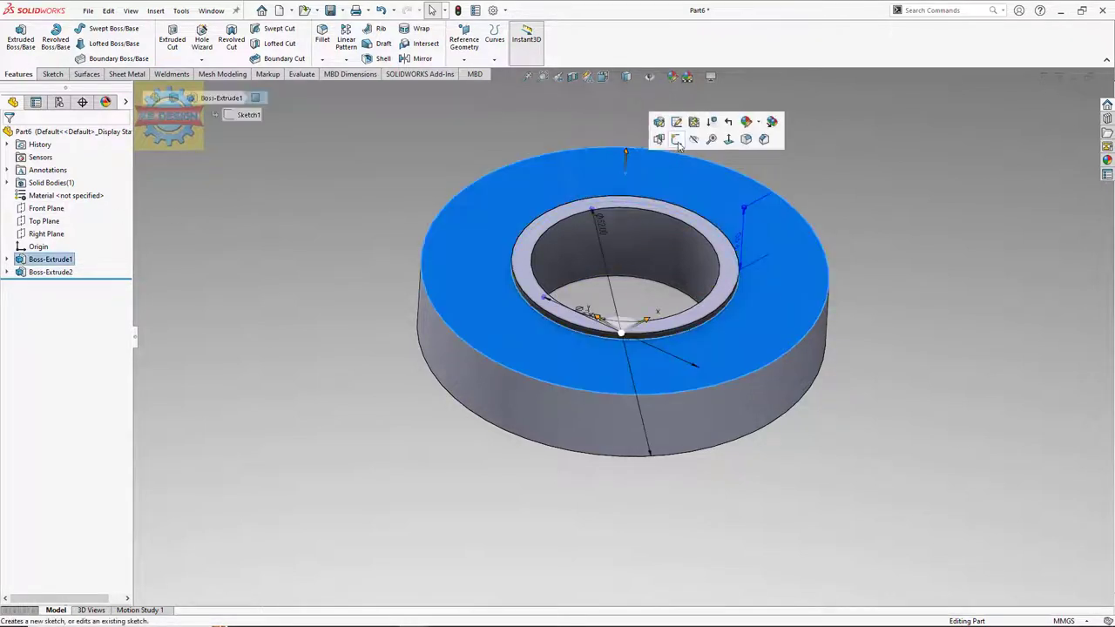
{"action": "left_click", "coordinate": [677, 141]}
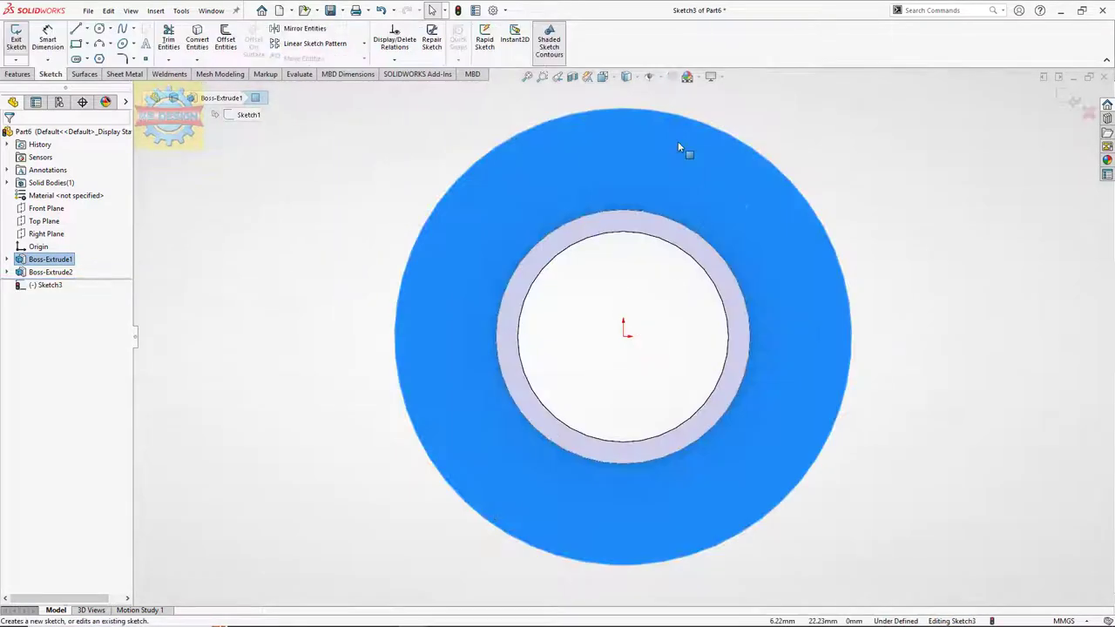
{"action": "left_click", "coordinate": [87, 29]}
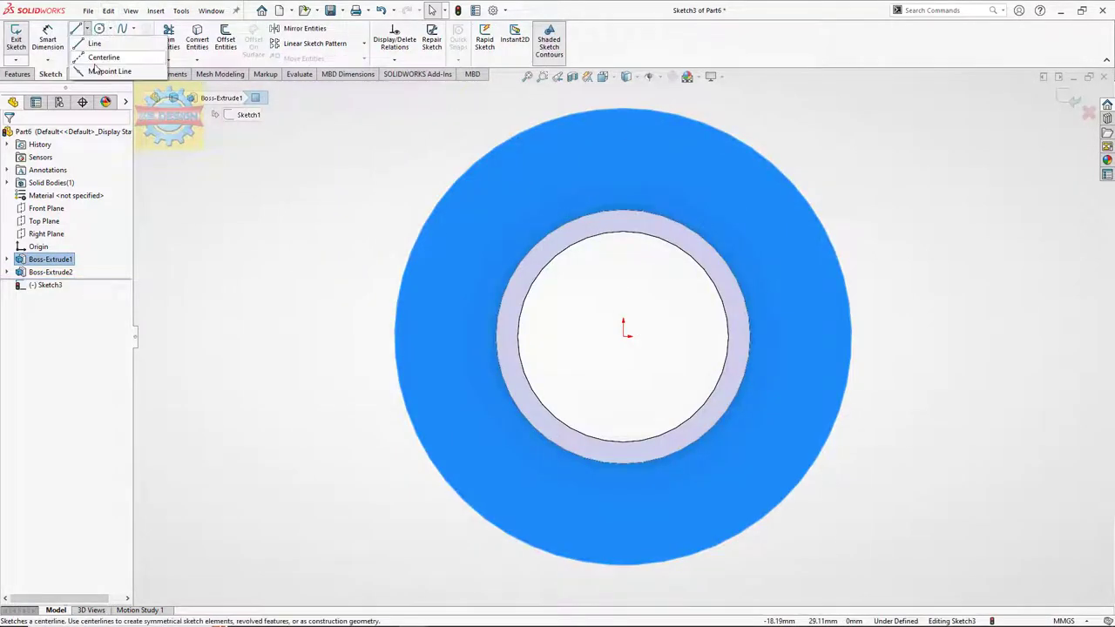
{"action": "left_click", "coordinate": [100, 54]}
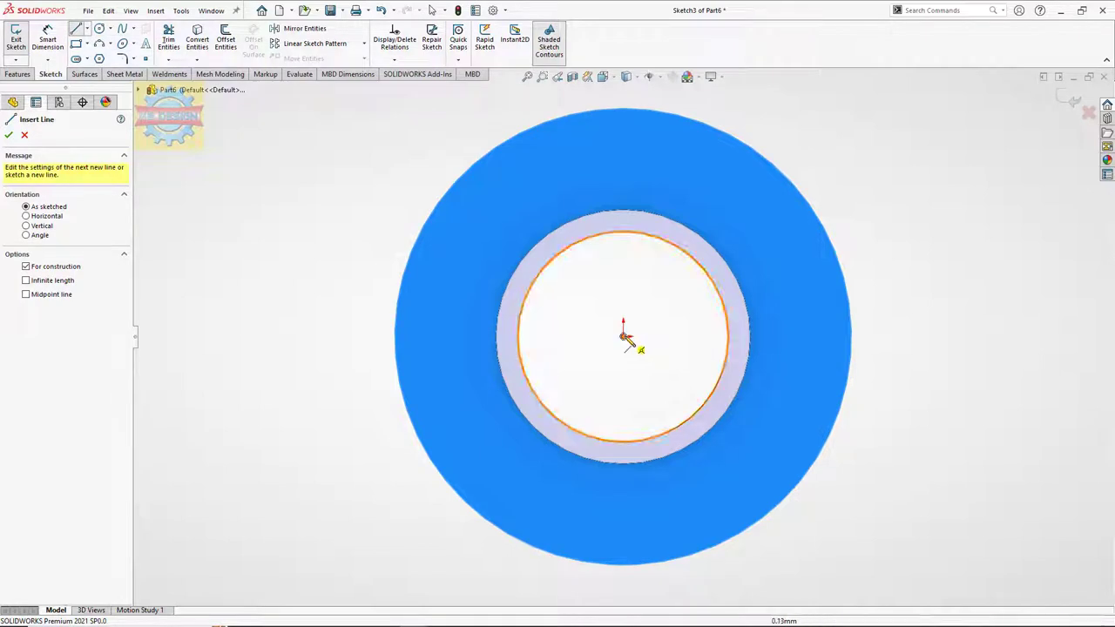
{"action": "left_click", "coordinate": [623, 331]}
{"action": "left_click", "coordinate": [623, 195]}
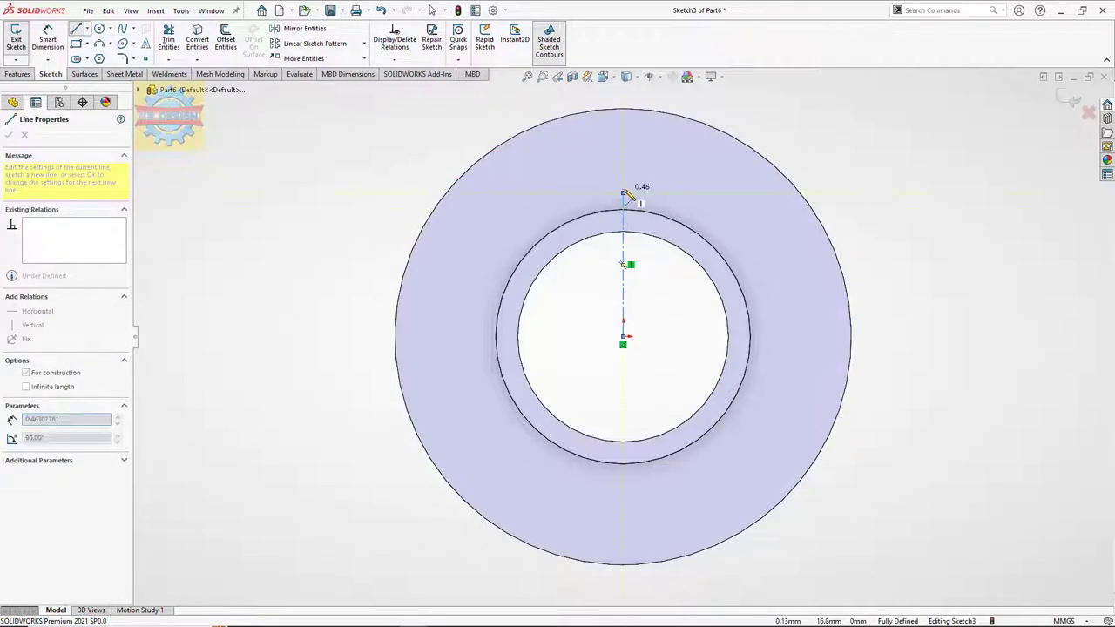
{"action": "key", "text": "Escape"}
{"action": "left_click", "coordinate": [77, 29]}
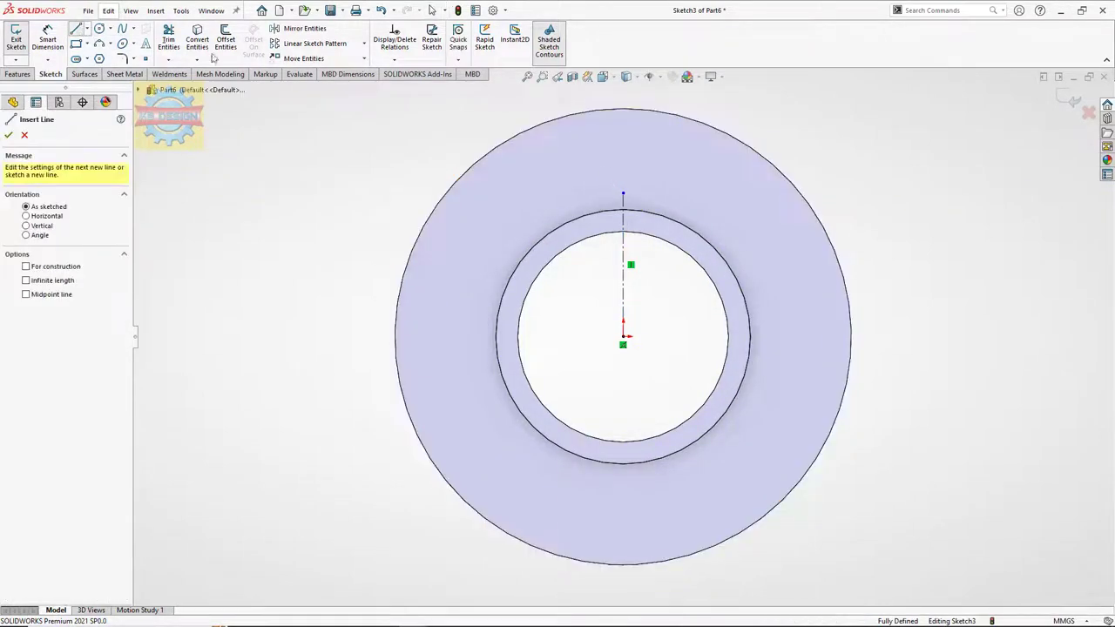
{"action": "left_click", "coordinate": [624, 195]}
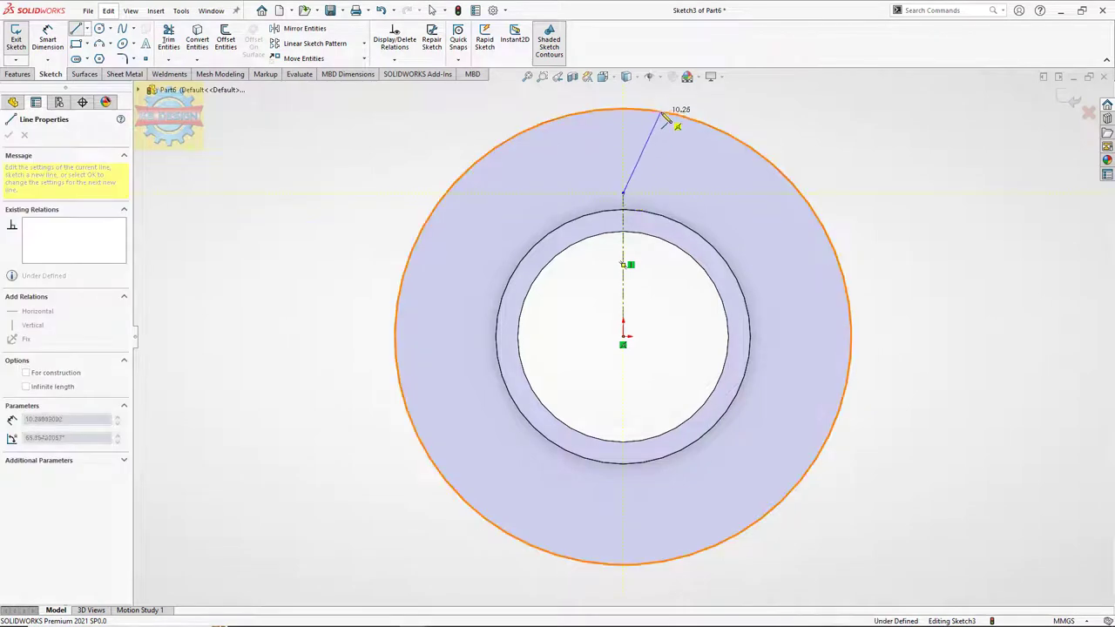
{"action": "left_click", "coordinate": [661, 103]}
{"action": "key", "text": "Escape"}
Mirror the slanted line across the centerline and trim the converted outer edge into a wedge.
{"action": "left_click", "coordinate": [328, 30]}
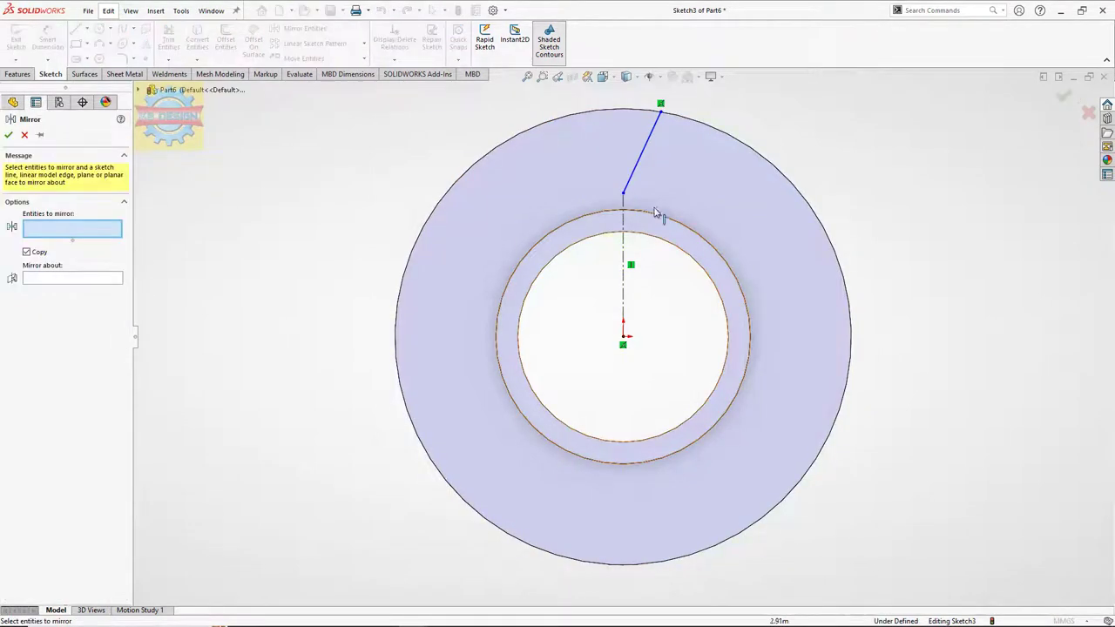
{"action": "left_click", "coordinate": [82, 277]}
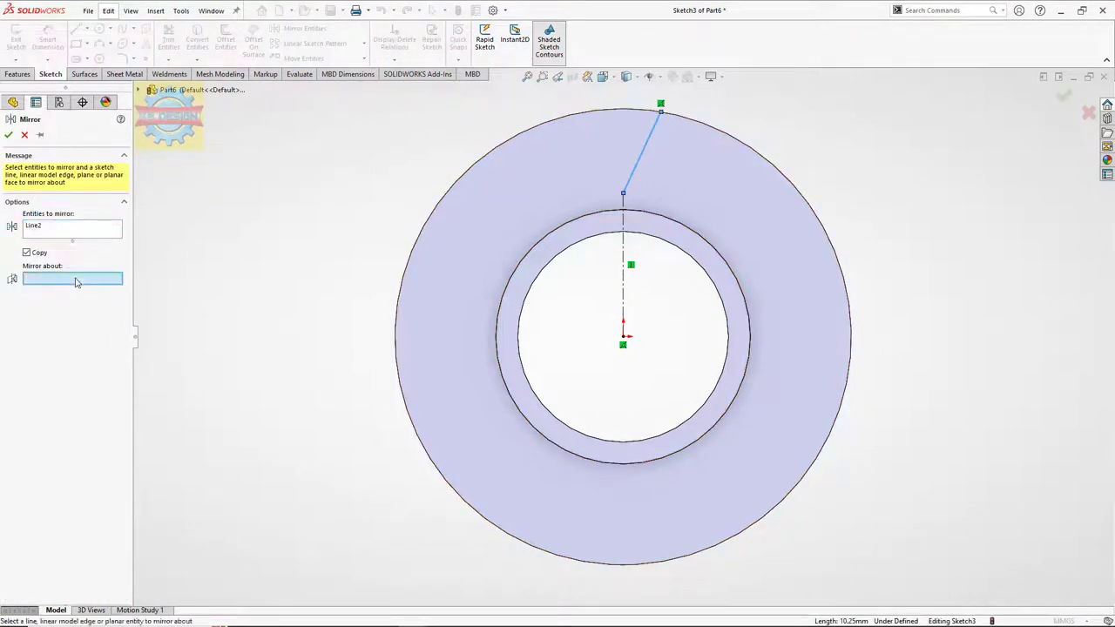
{"action": "left_click", "coordinate": [622, 268]}
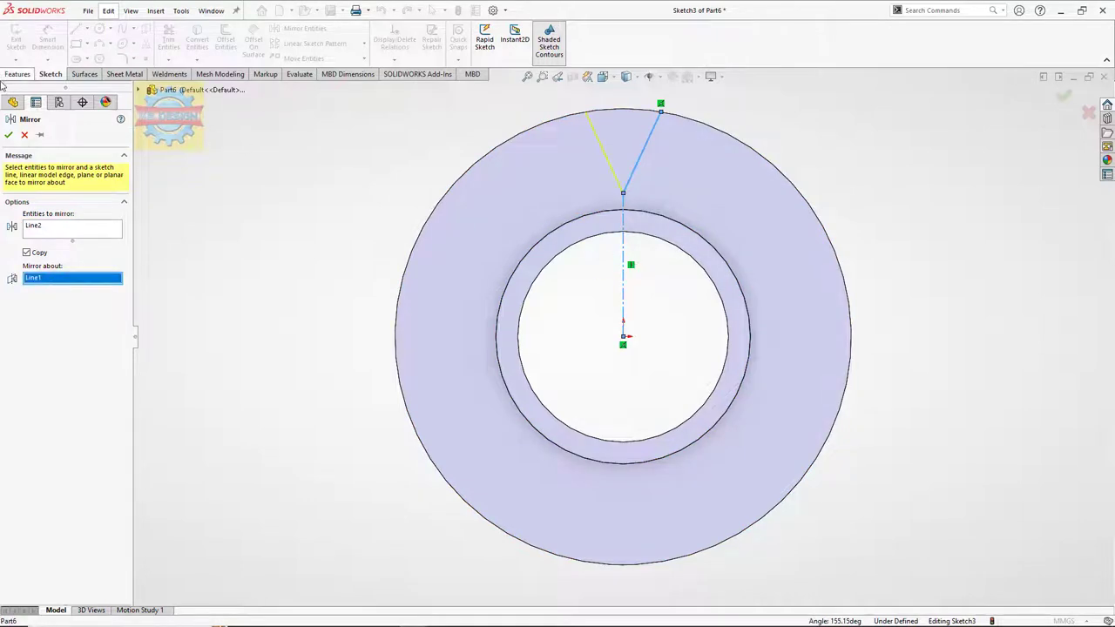
{"action": "left_click", "coordinate": [9, 134]}
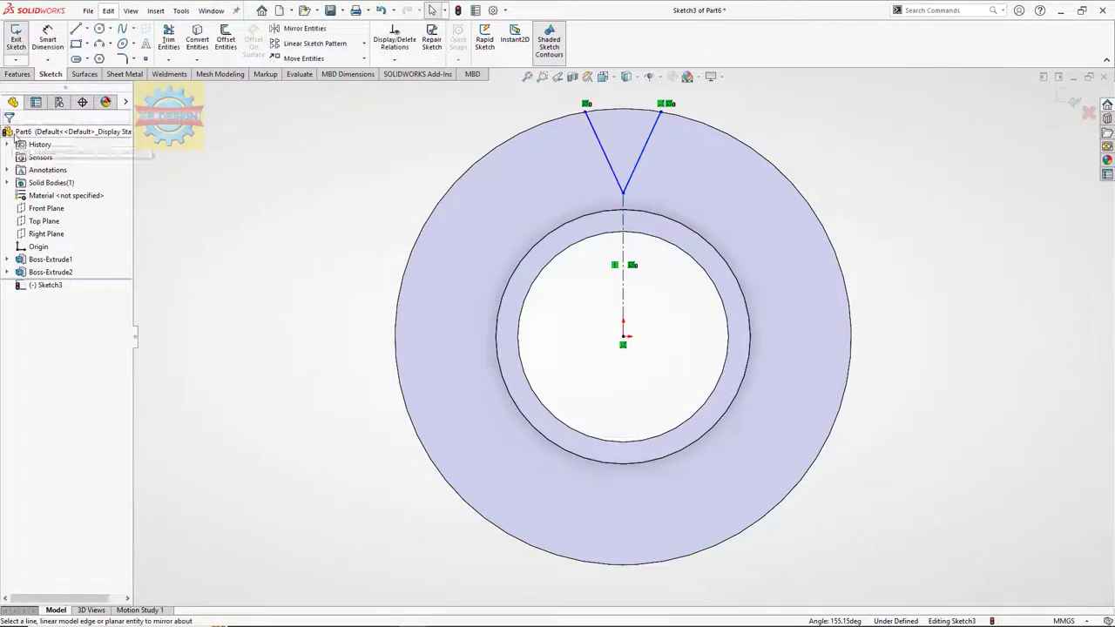
{"action": "left_click", "coordinate": [623, 110]}
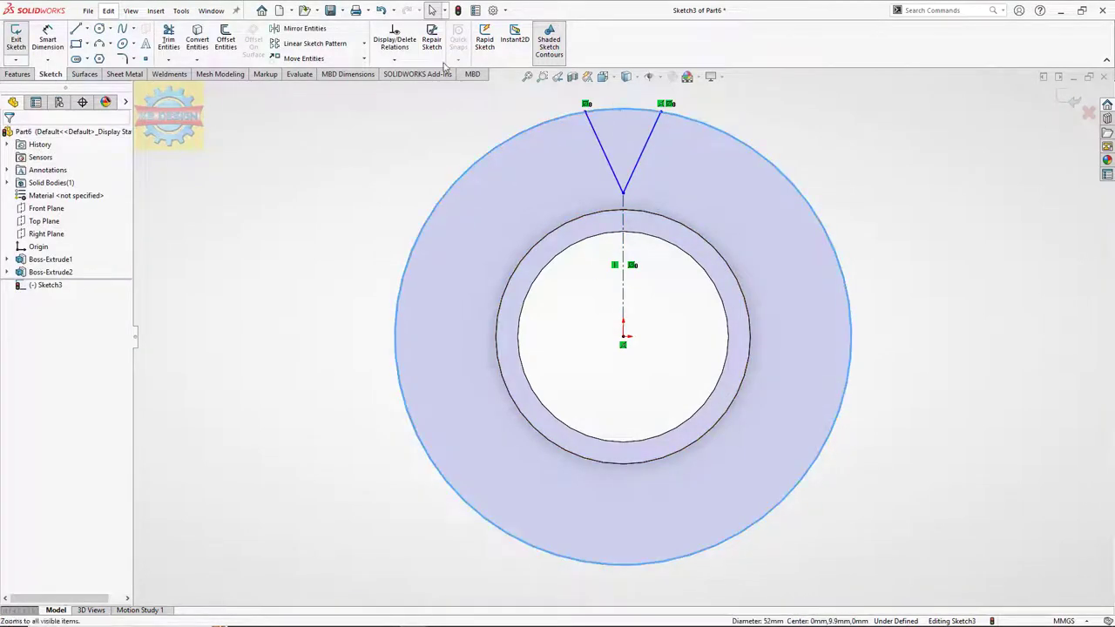
{"action": "left_click", "coordinate": [200, 36]}
{"action": "left_click", "coordinate": [170, 39]}
{"action": "key", "text": "Escape"}
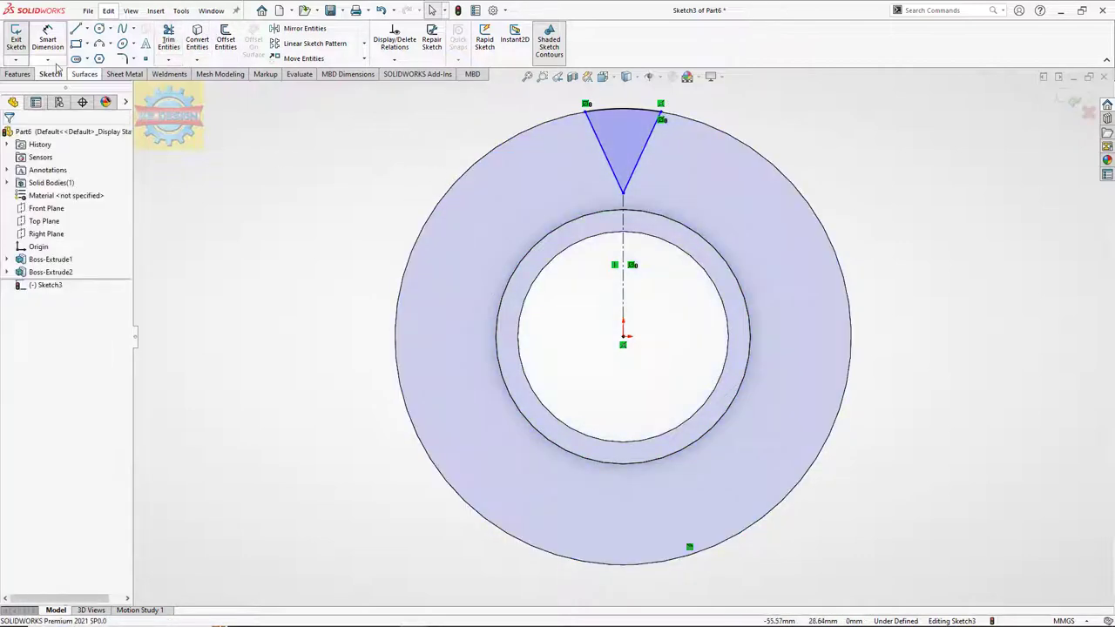
Dimension the wedge to a 60° angle and a 16 mm centerline length.
{"action": "left_click", "coordinate": [48, 42]}
{"action": "left_click", "coordinate": [635, 177]}
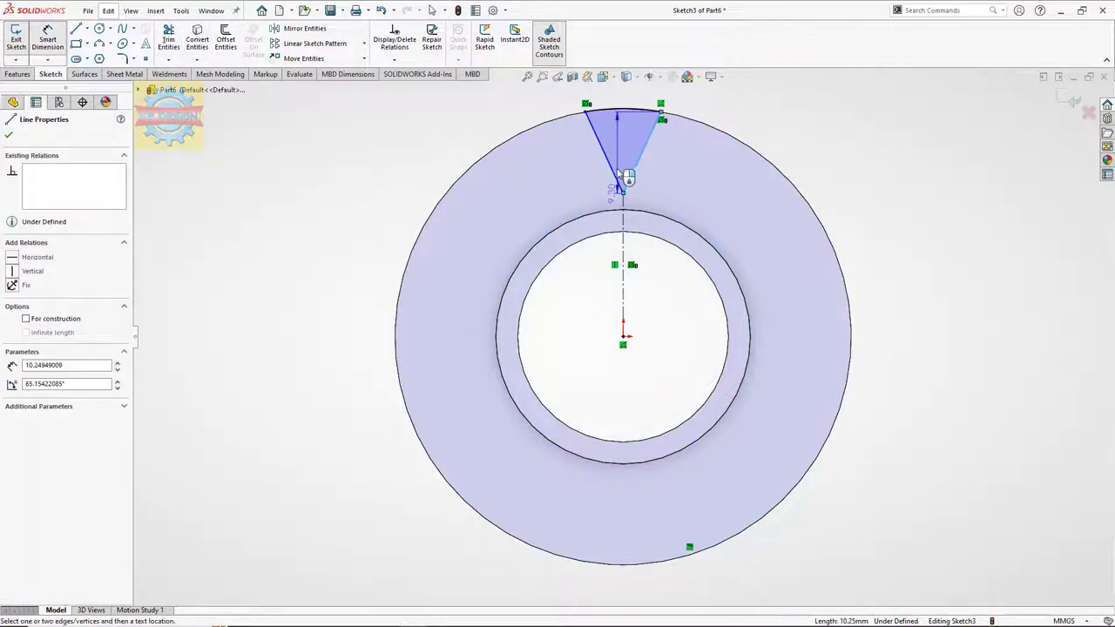
{"action": "left_click", "coordinate": [607, 153]}
{"action": "left_click", "coordinate": [622, 160]}
{"action": "type", "text": "60"}
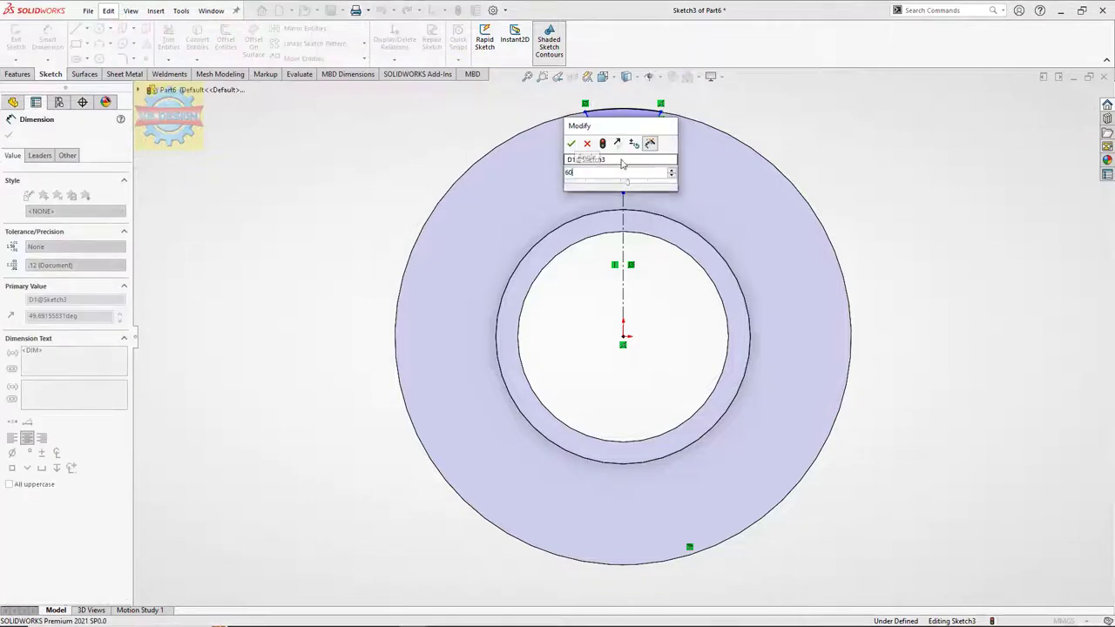
{"action": "key", "text": "Return"}
{"action": "left_click", "coordinate": [623, 246]}
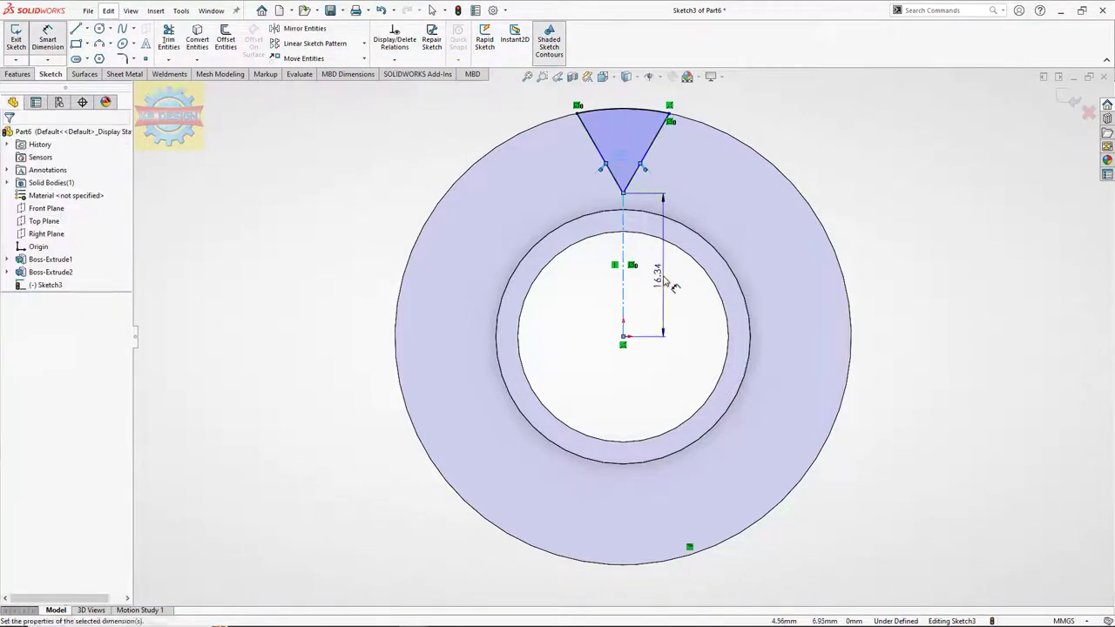
{"action": "left_click", "coordinate": [665, 283]}
{"action": "type", "text": "16"}
{"action": "key", "text": "Return"}
{"action": "key", "text": "Escape"}
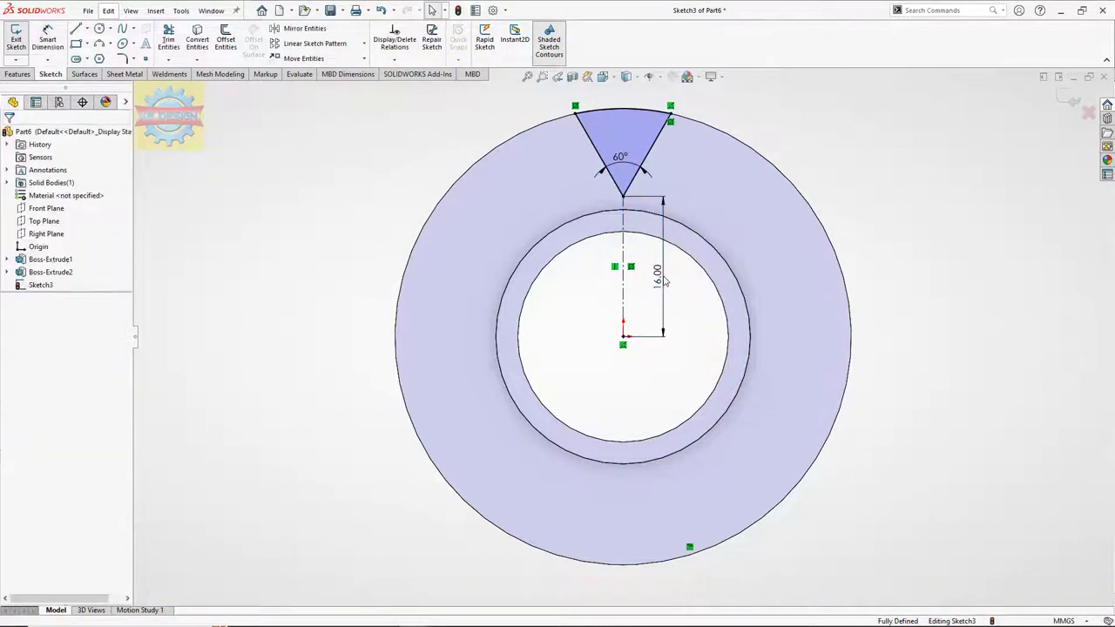
Round the wedge apex with a 2 mm sketch fillet.
{"action": "left_click", "coordinate": [123, 59]}
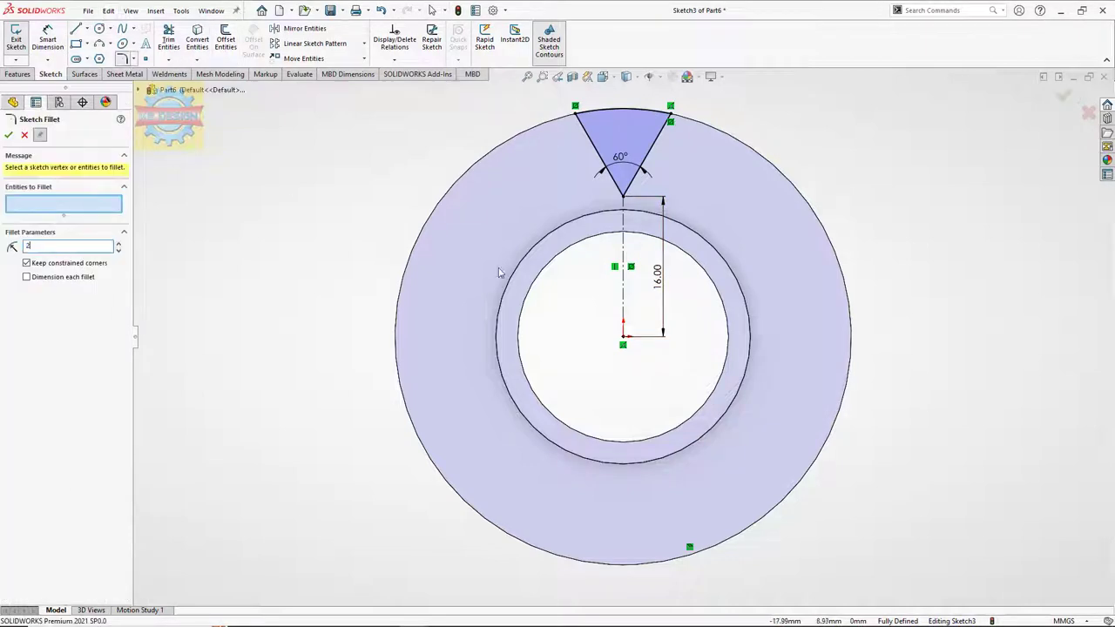
{"action": "left_click", "coordinate": [629, 194]}
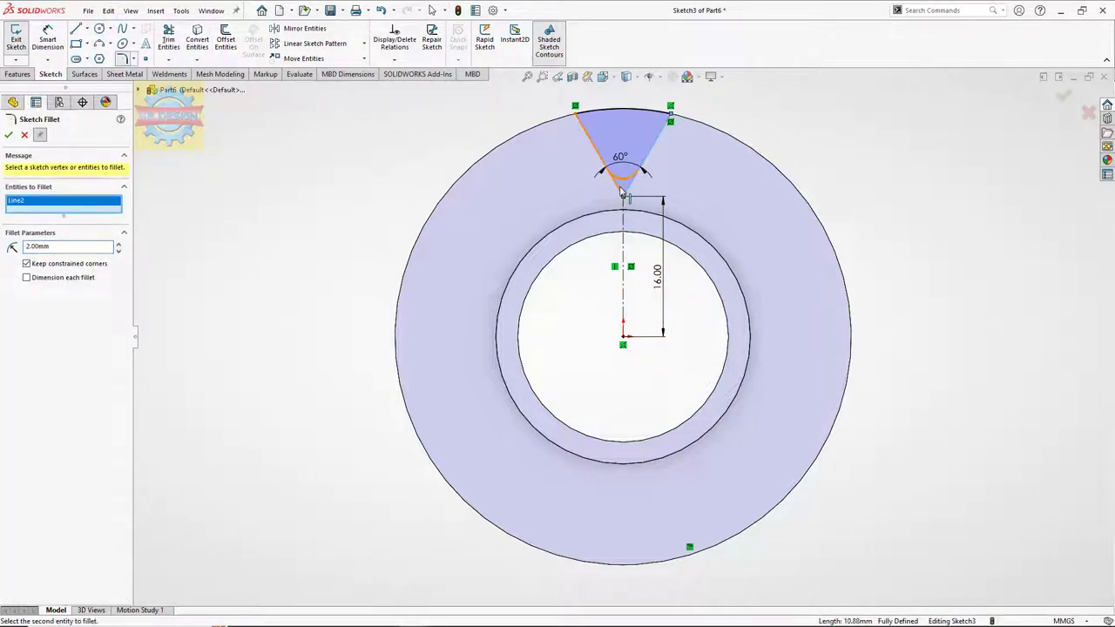
{"action": "left_click", "coordinate": [9, 135]}
{"action": "left_click", "coordinate": [9, 135]}
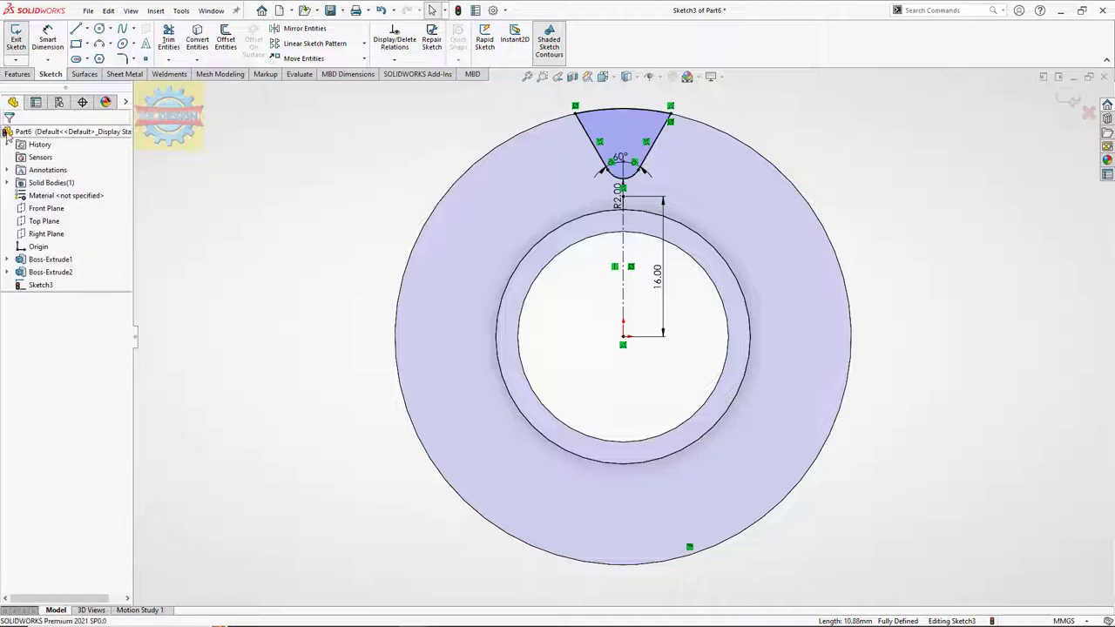
Pattern the wedge sketch 12 times around the origin with a circular sketch pattern.
{"action": "left_click", "coordinate": [365, 59]}
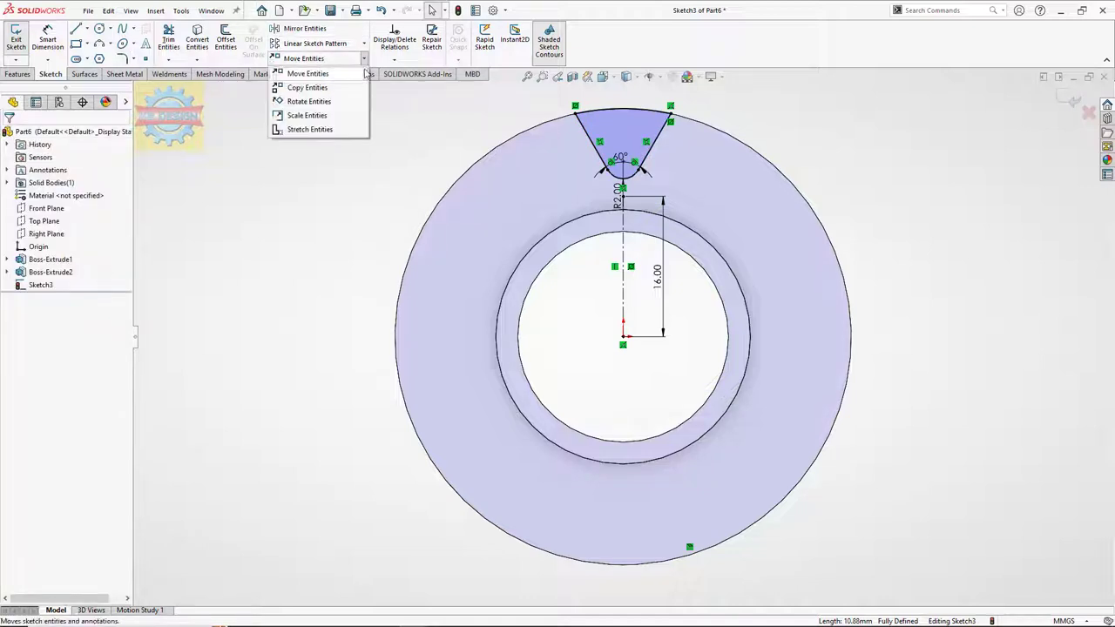
{"action": "left_click", "coordinate": [364, 43]}
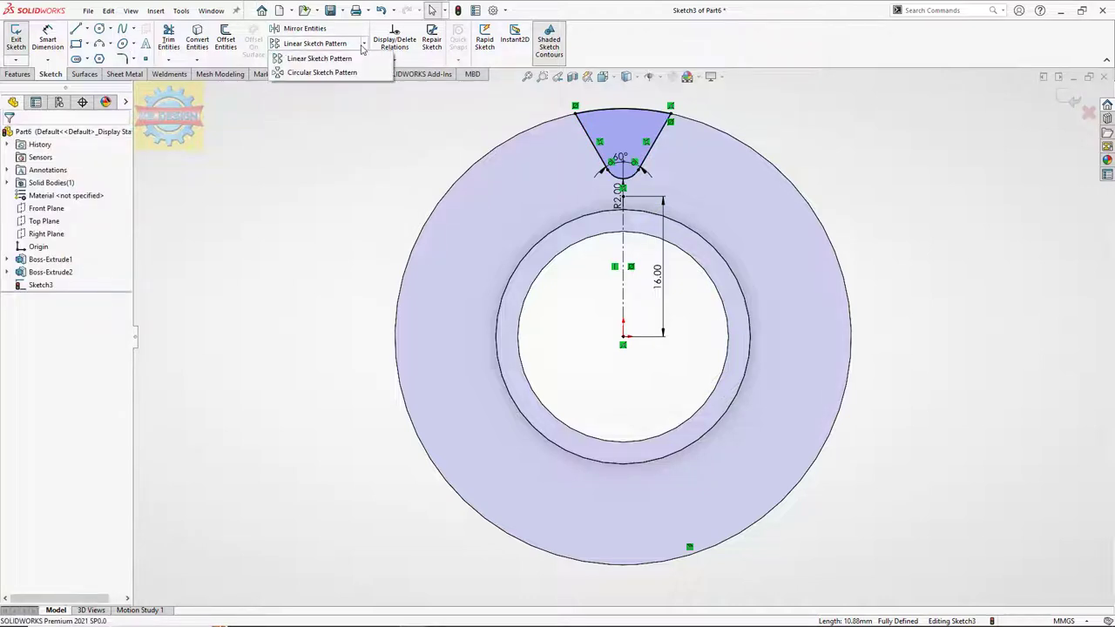
{"action": "left_click", "coordinate": [314, 72]}
{"action": "type", "text": "12"}
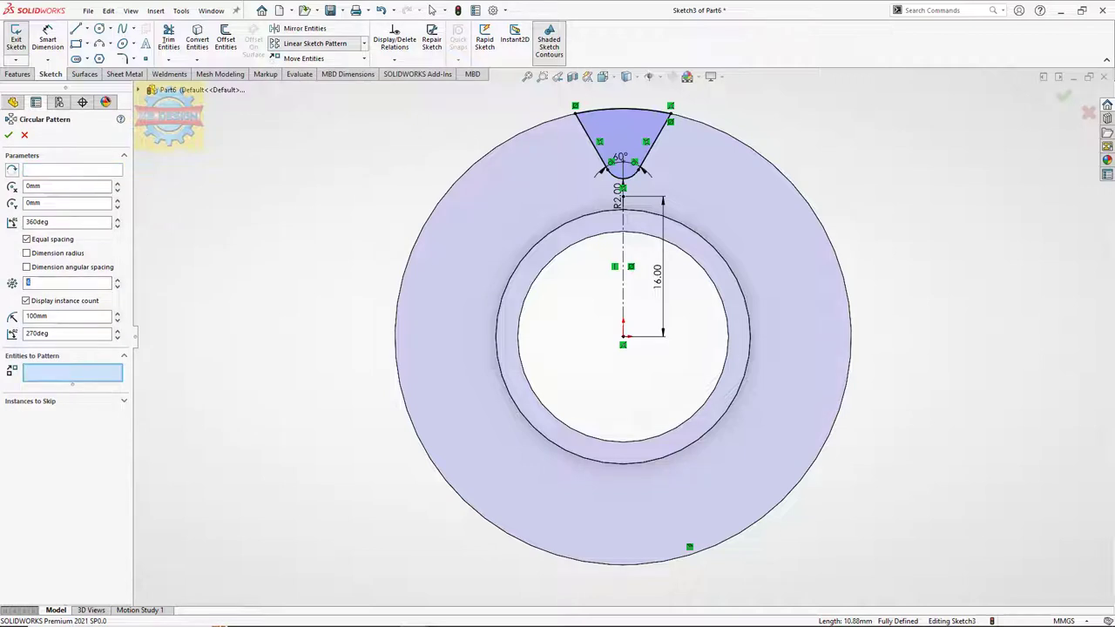
{"action": "left_click", "coordinate": [69, 170]}
{"action": "left_click", "coordinate": [624, 337]}
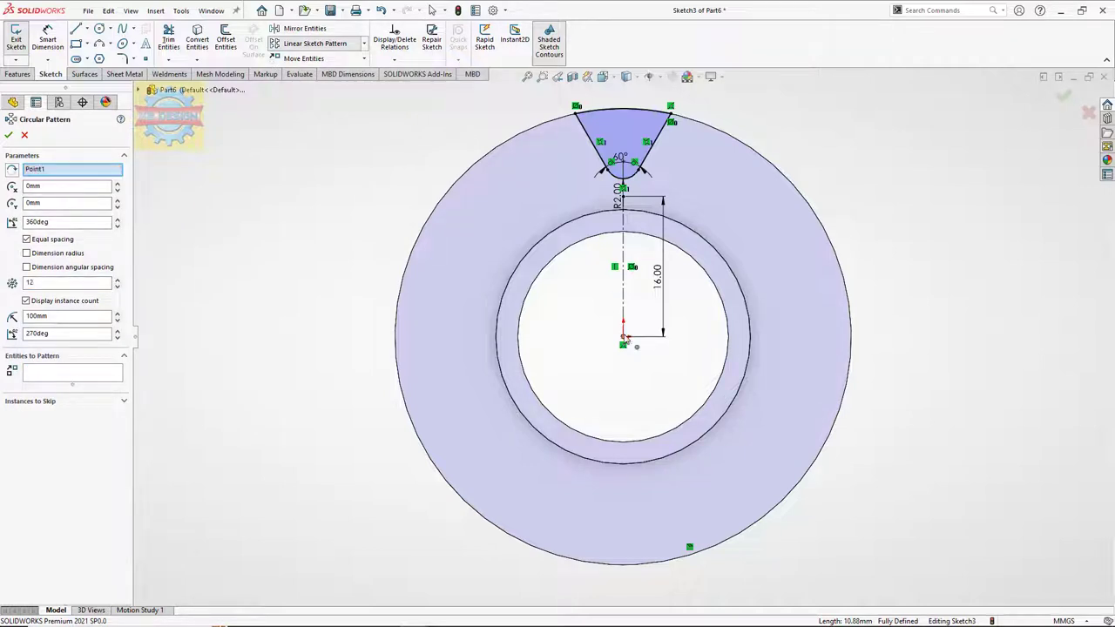
{"action": "left_click", "coordinate": [110, 374]}
{"action": "left_click", "coordinate": [626, 139]}
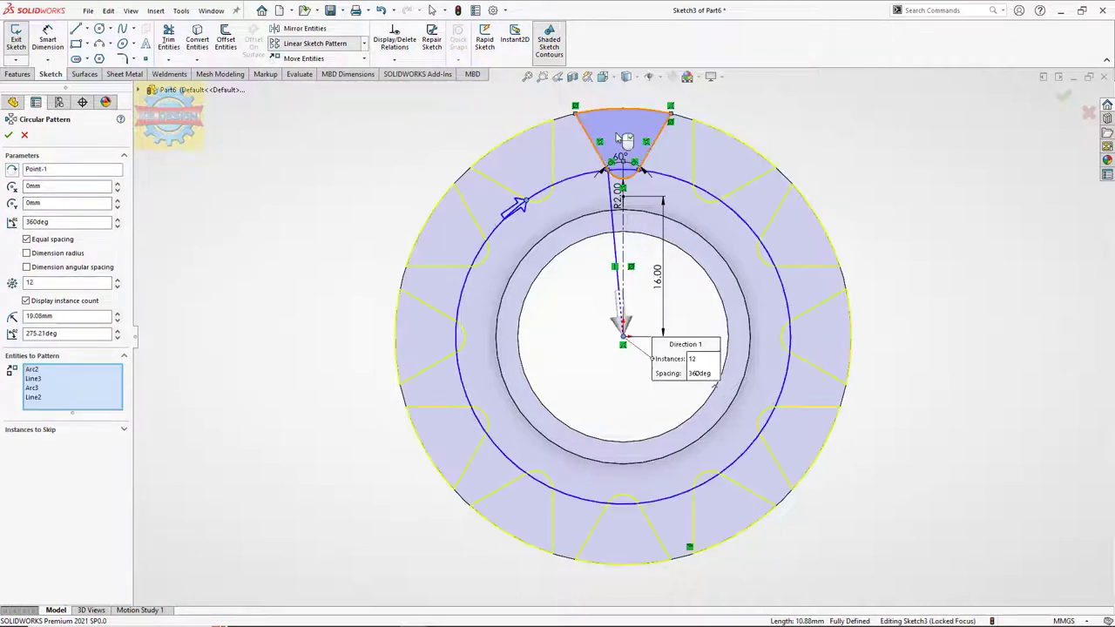
{"action": "left_click", "coordinate": [8, 134]}
Cut the patterned profiles Through All to form the gear teeth.
{"action": "left_click", "coordinate": [17, 73]}
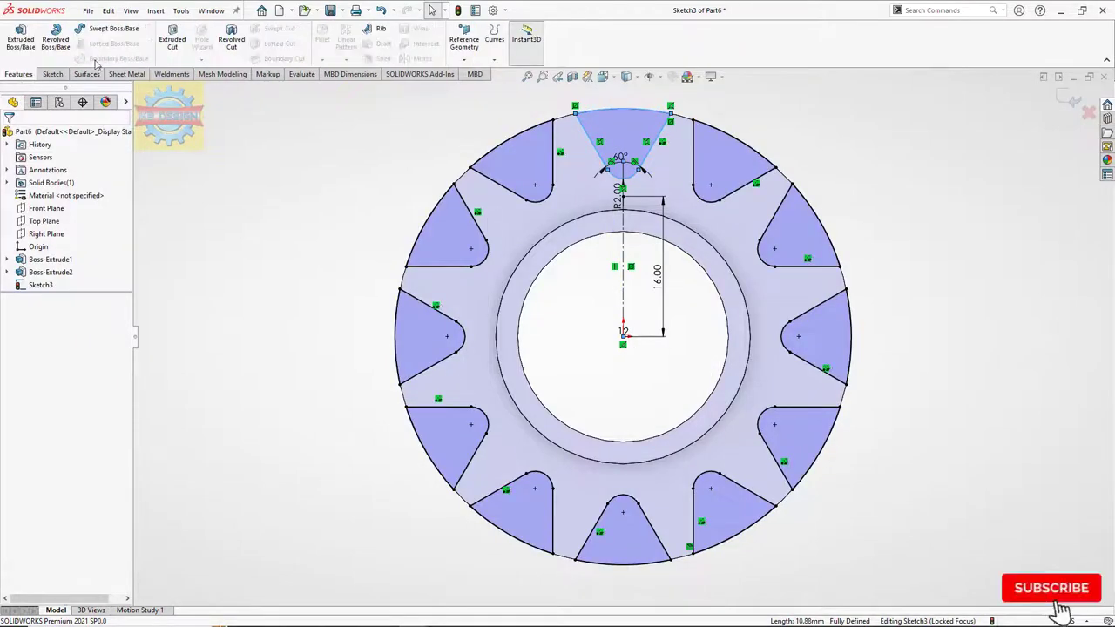
{"action": "left_click", "coordinate": [169, 39]}
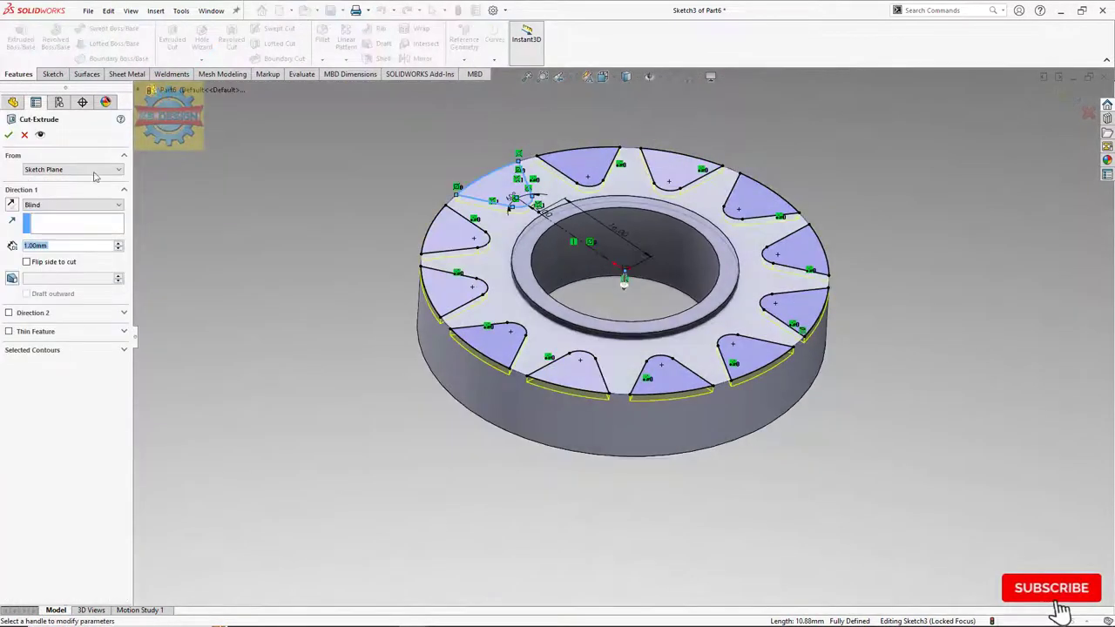
{"action": "left_click", "coordinate": [53, 205]}
{"action": "left_click", "coordinate": [43, 220]}
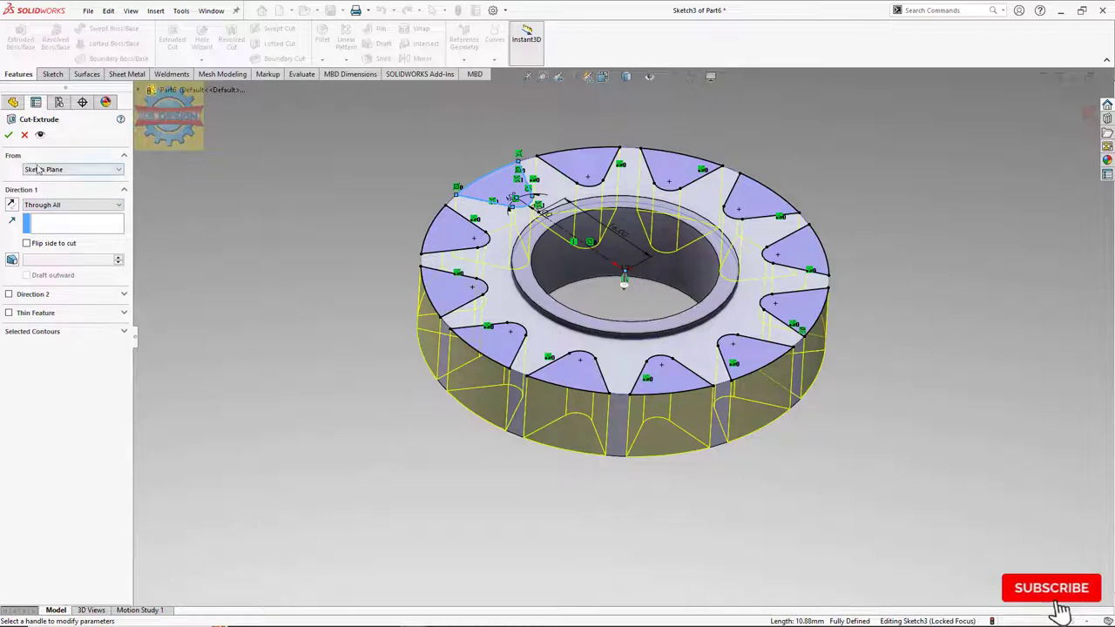
{"action": "left_click", "coordinate": [9, 134]}
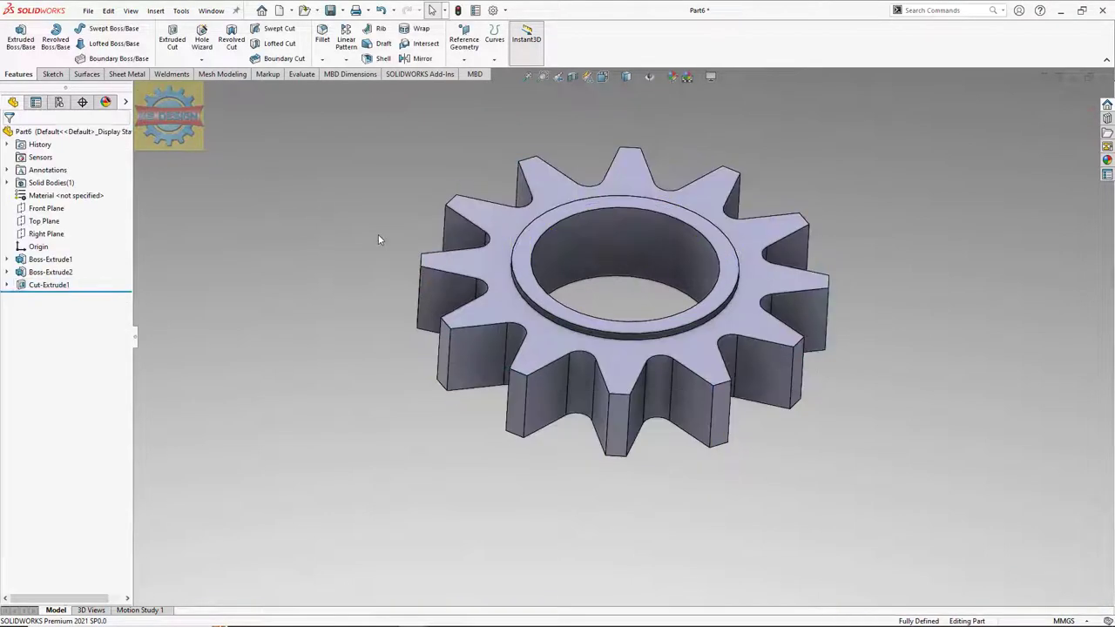
Abandon a Front Plane sketch and draw a closed triangle across the tooth tips on Right Plane.
{"action": "left_click", "coordinate": [39, 208]}
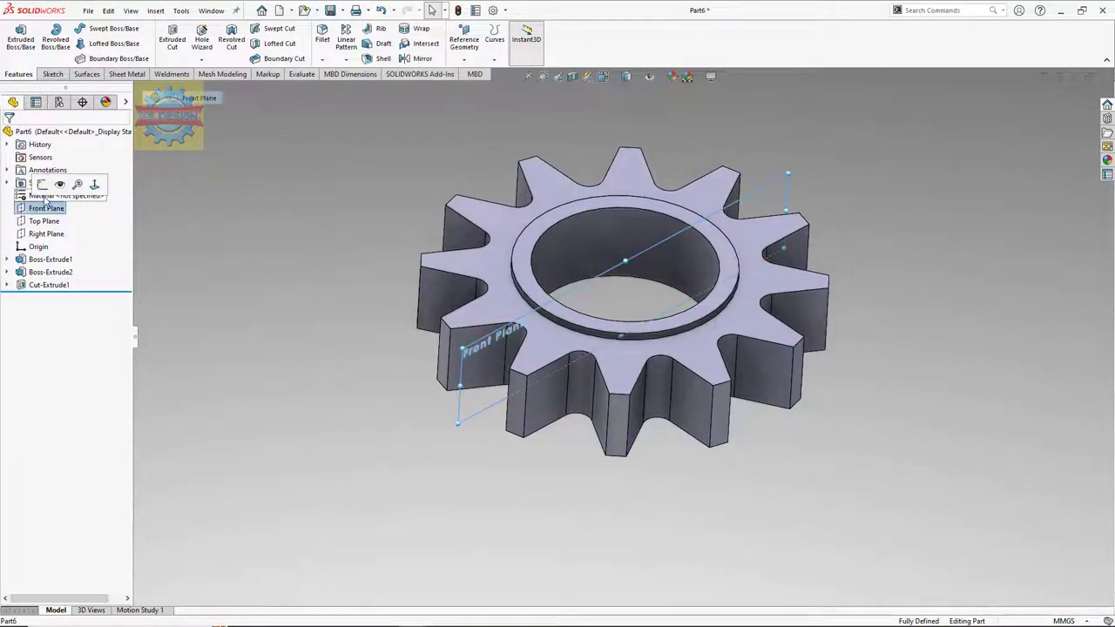
{"action": "left_click", "coordinate": [42, 185]}
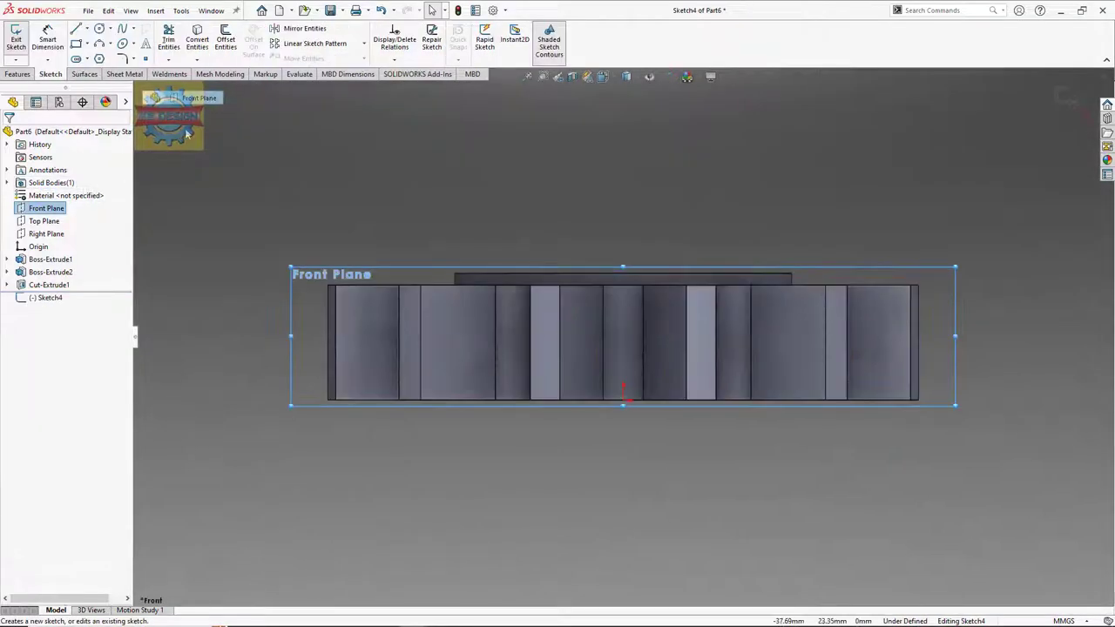
{"action": "left_click", "coordinate": [77, 29]}
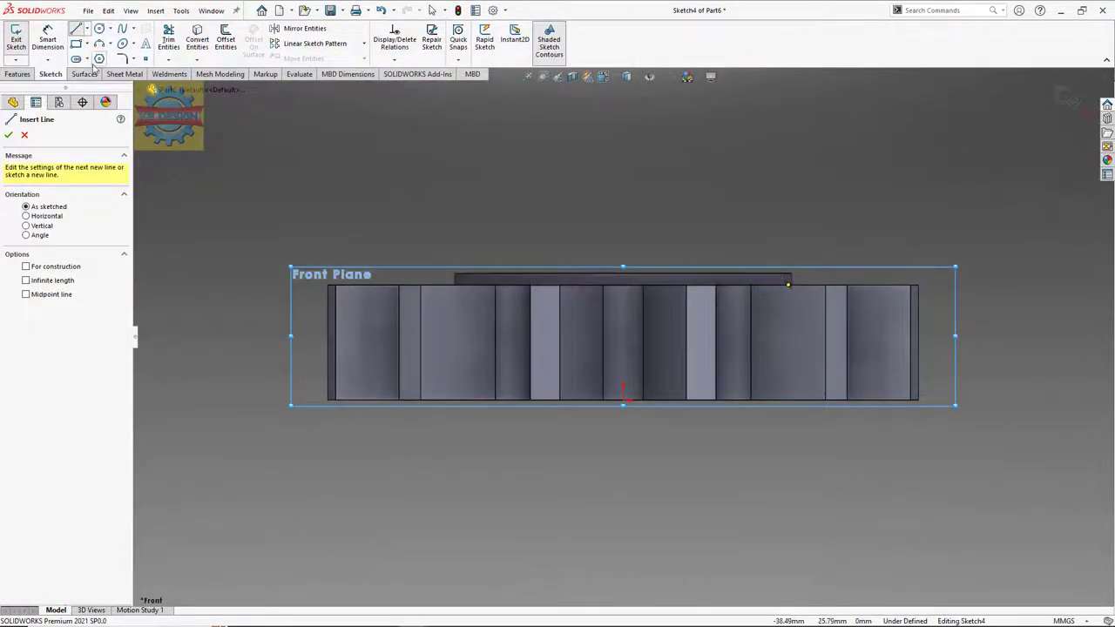
{"action": "left_click", "coordinate": [16, 39]}
{"action": "left_click", "coordinate": [46, 234]}
{"action": "left_click", "coordinate": [42, 219]}
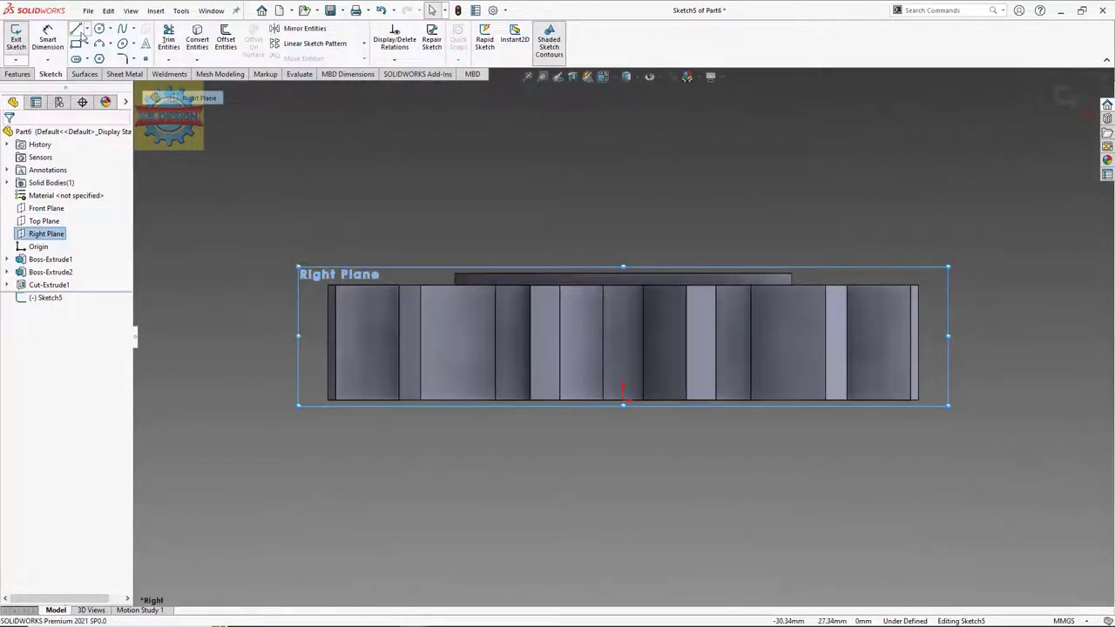
{"action": "left_click", "coordinate": [77, 30]}
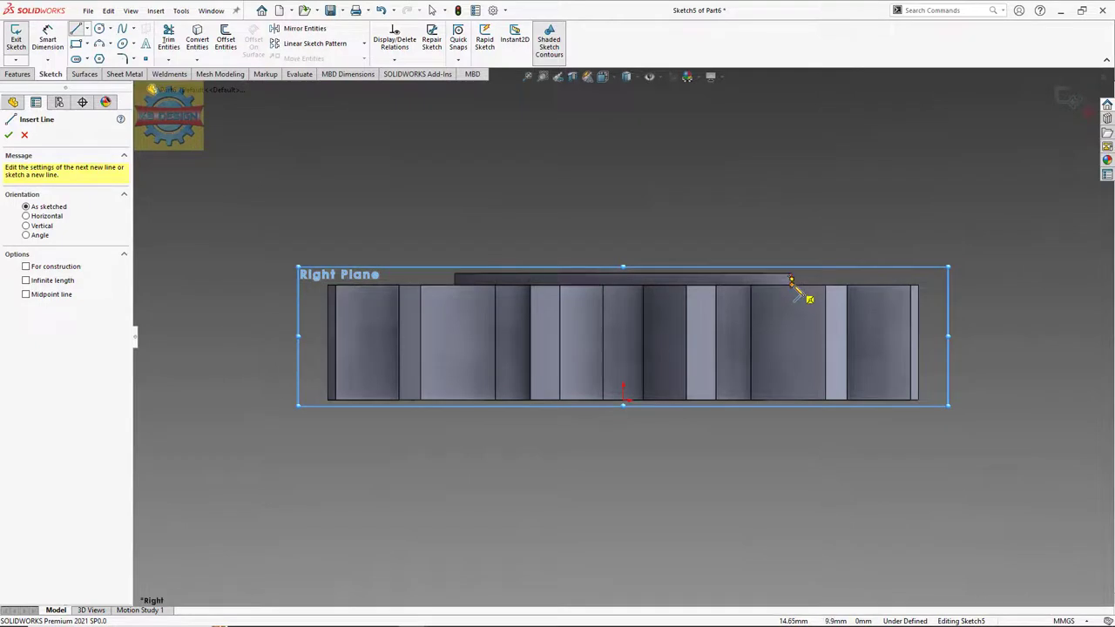
{"action": "left_click", "coordinate": [791, 283]}
{"action": "left_click", "coordinate": [991, 285]}
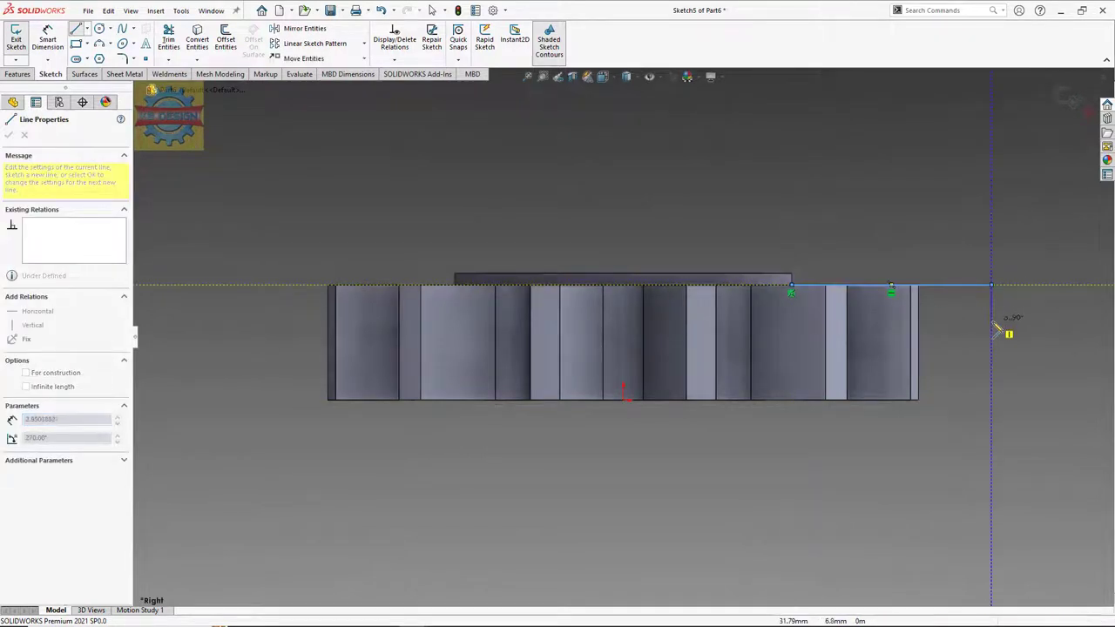
{"action": "left_click", "coordinate": [991, 323]}
{"action": "left_click", "coordinate": [791, 290]}
{"action": "key", "text": "Escape"}
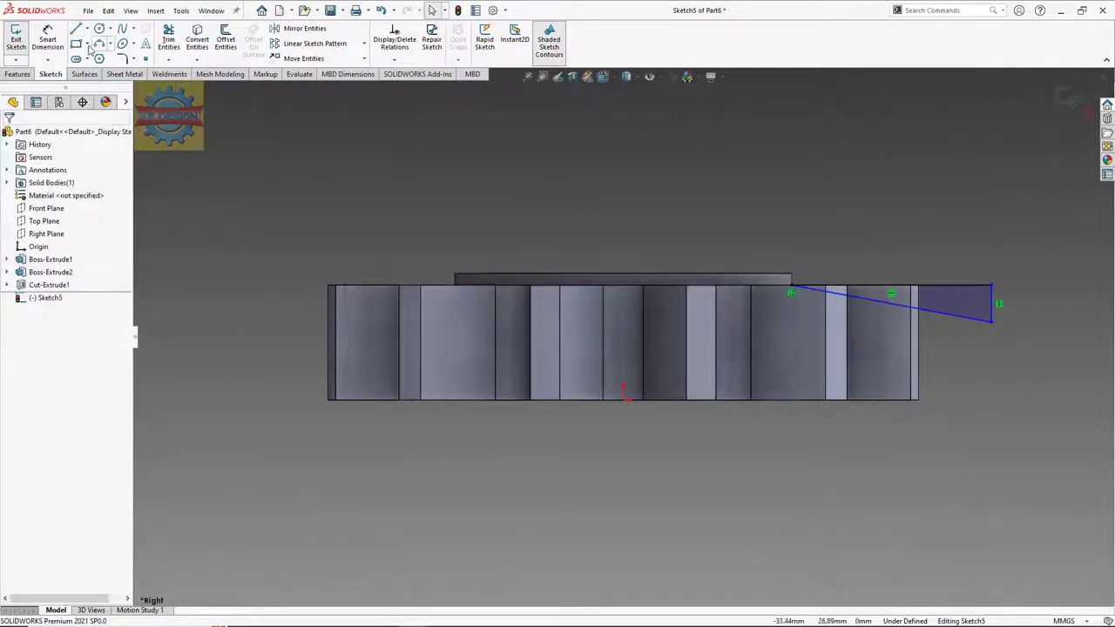
Dimension the triangle's sloped side to 15°.
{"action": "left_click", "coordinate": [50, 39]}
{"action": "left_click", "coordinate": [878, 290]}
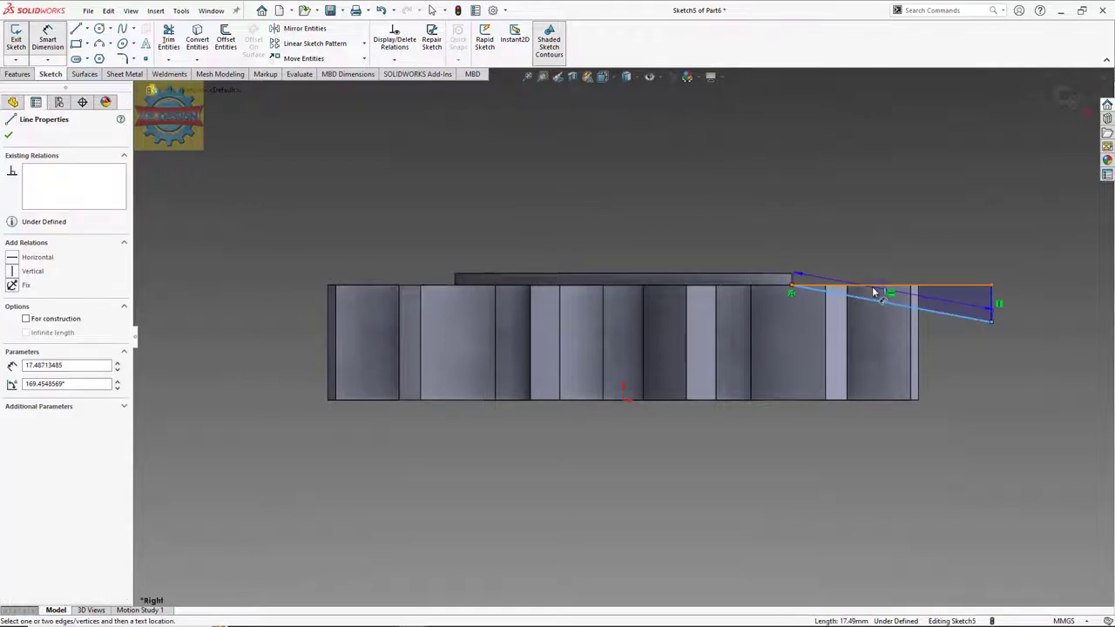
{"action": "left_click", "coordinate": [961, 305]}
{"action": "key", "text": "Return"}
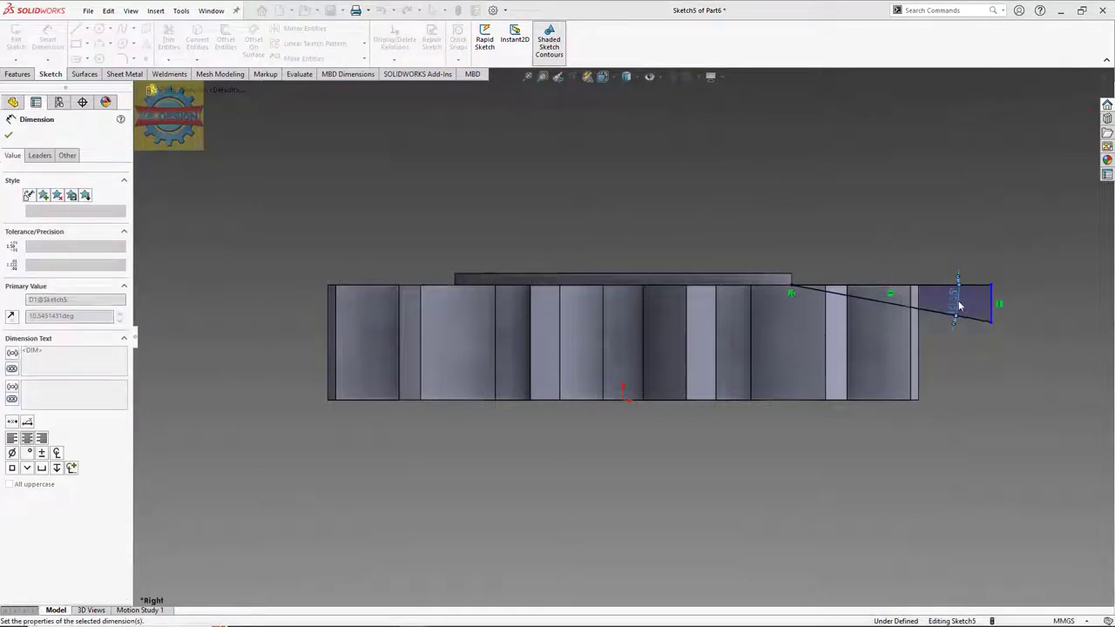
{"action": "key", "text": "Escape"}
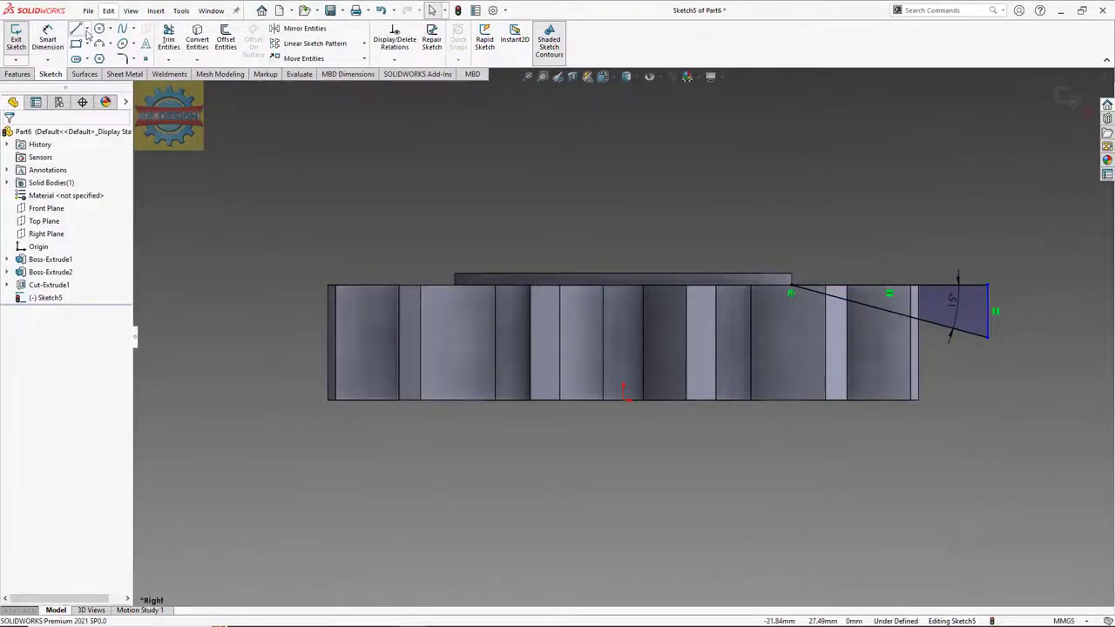
Add a vertical construction centreline up from the origin as the revolve axis.
{"action": "left_click", "coordinate": [87, 32]}
{"action": "left_click", "coordinate": [89, 54]}
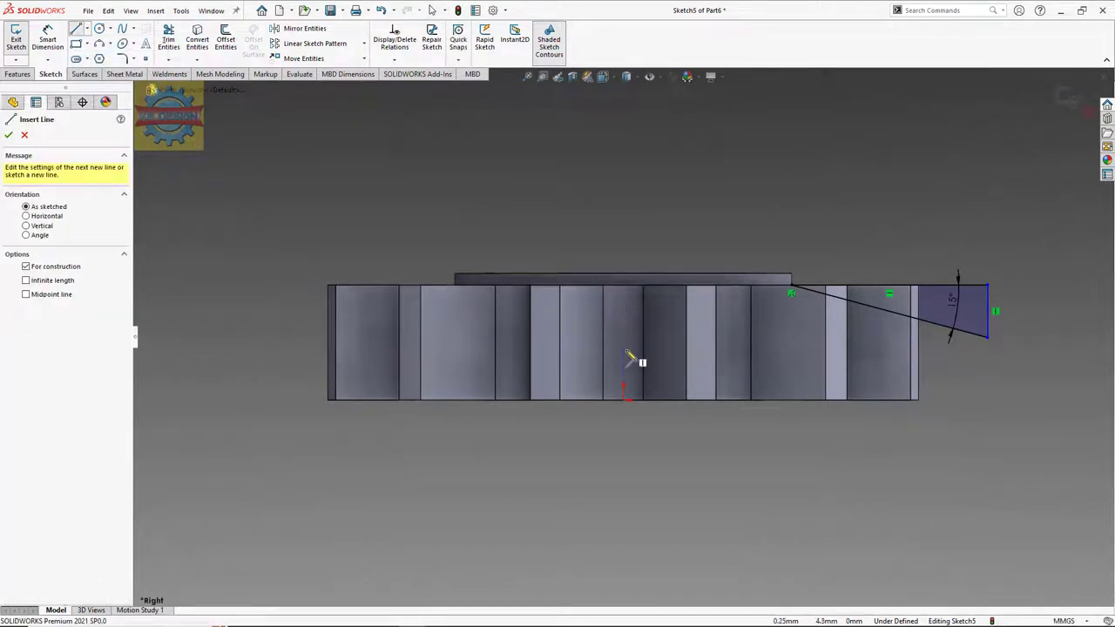
{"action": "left_click_drag", "start_coordinate": [623, 351], "coordinate": [623, 232]}
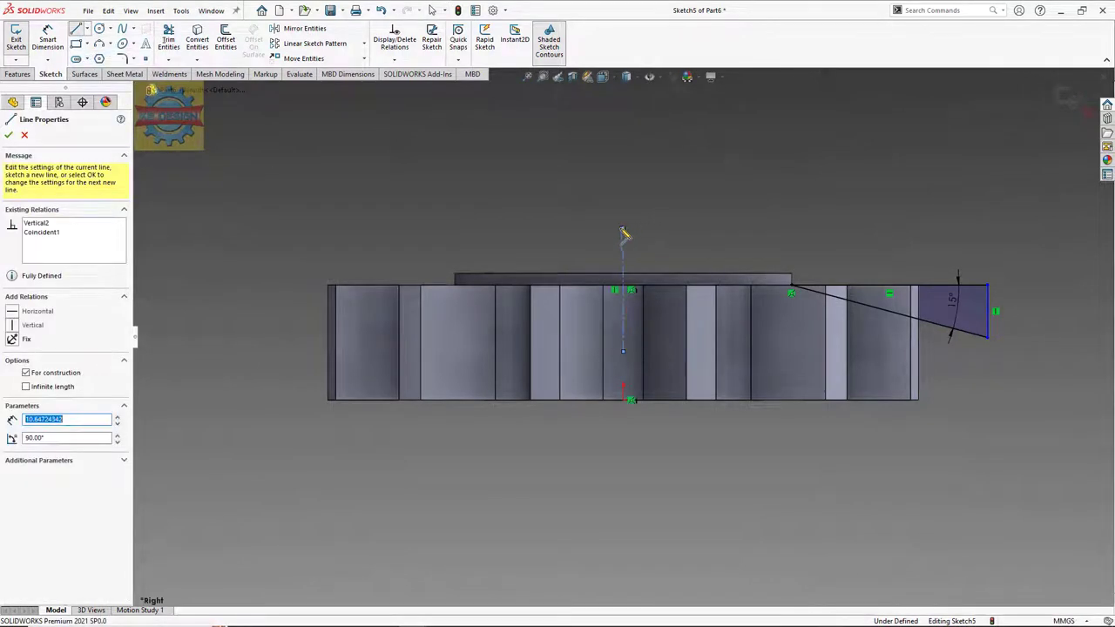
{"action": "left_click", "coordinate": [18, 74]}
Revolve-cut the 15° triangle 360° around the centreline to bevel all twelve tooth tops.
{"action": "left_click", "coordinate": [225, 44]}
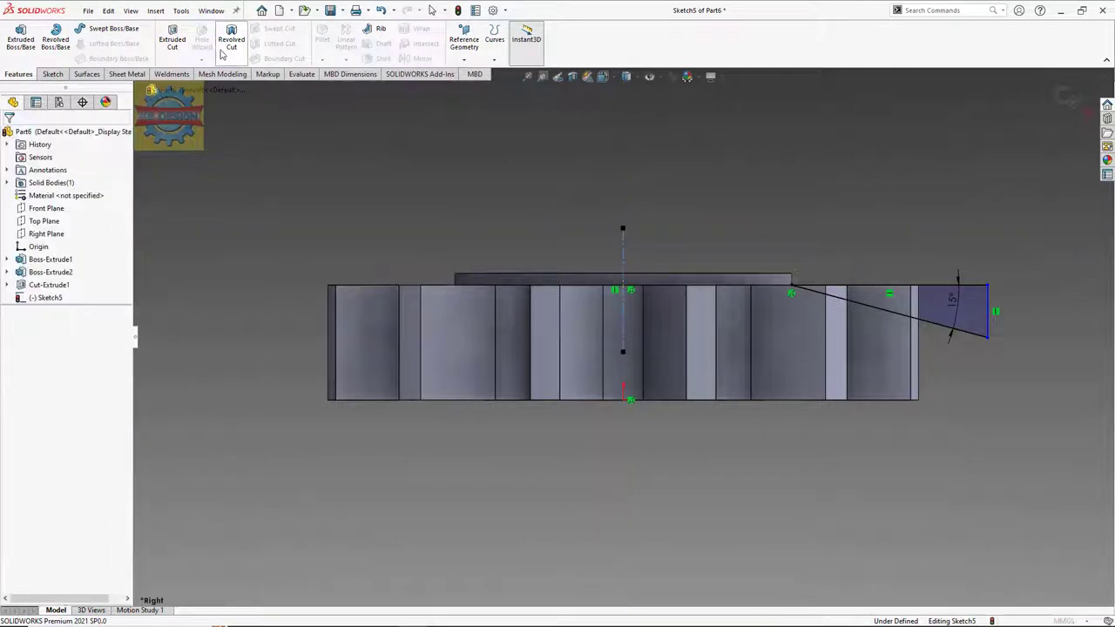
{"action": "key", "text": "Return"}
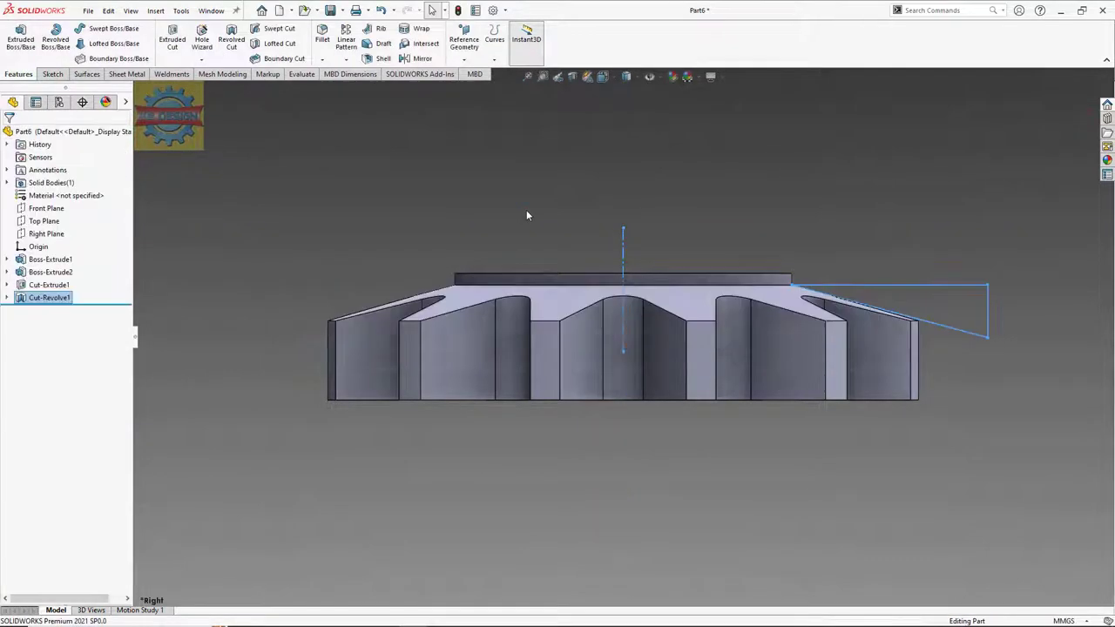
{"action": "scroll", "coordinate": [614, 318], "scroll_direction": "up", "scroll_amount": 3}
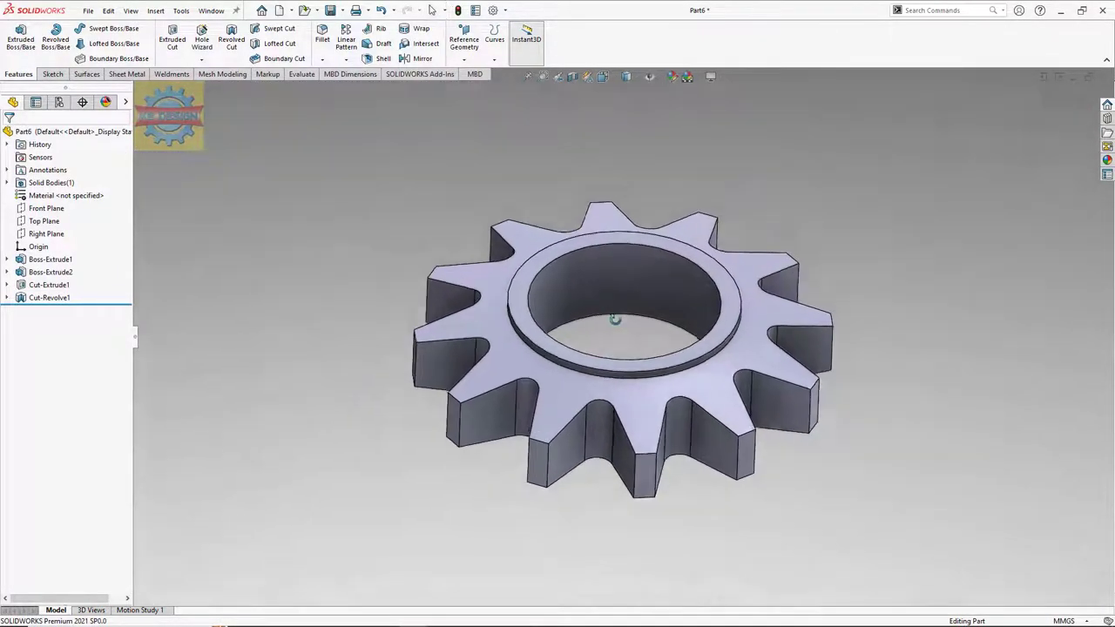
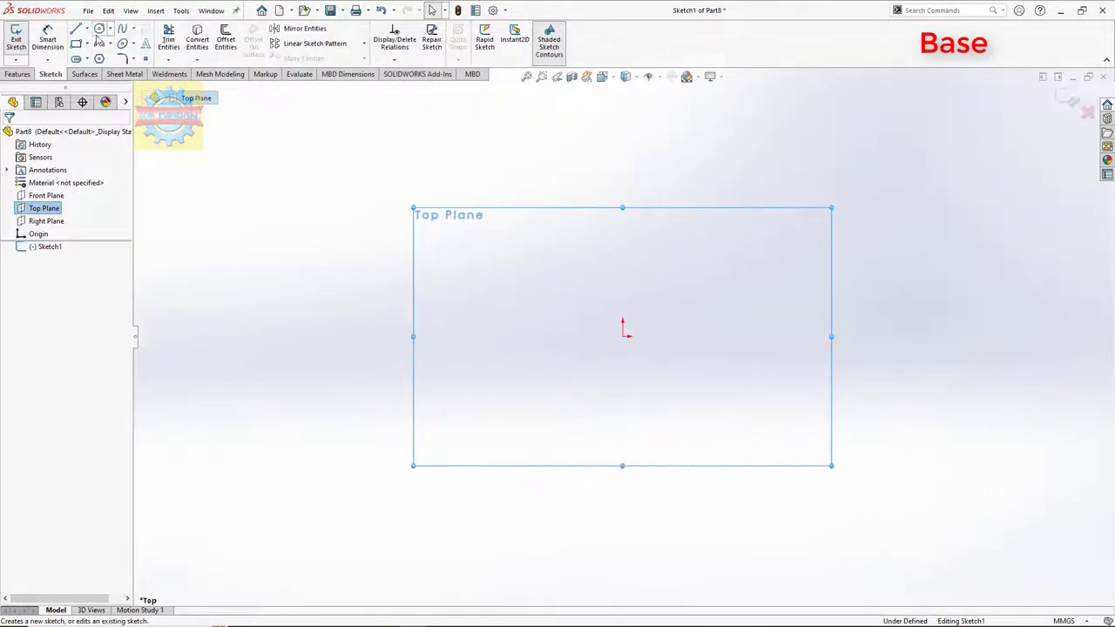
Sketch a circle at the origin on the Top Plane and dimension it to 24 mm diameter.
{"action": "left_click", "coordinate": [622, 336]}
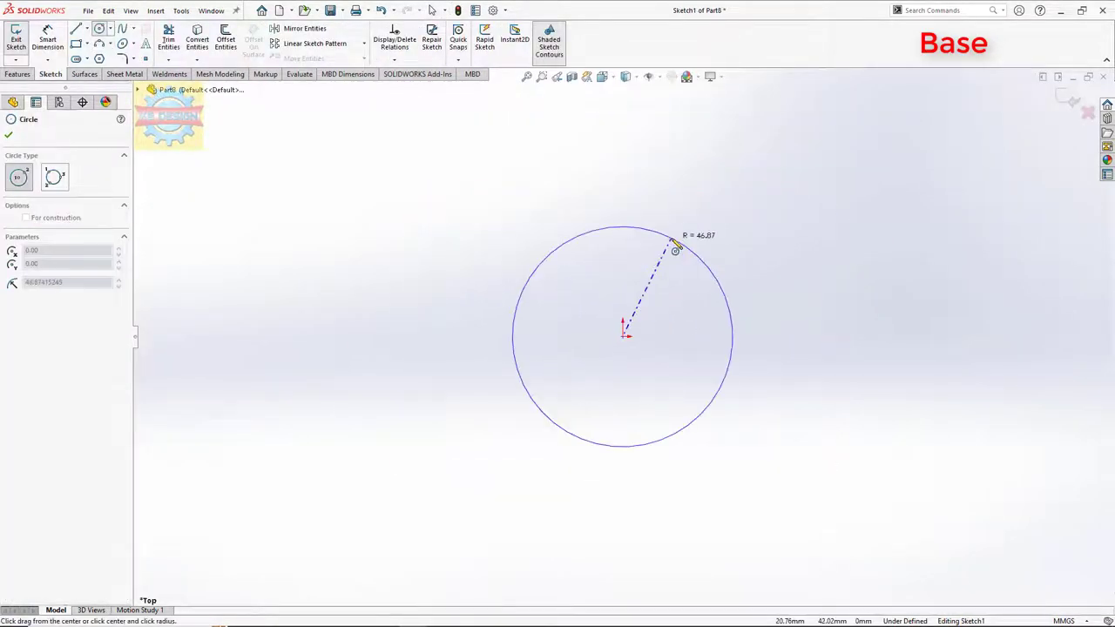
{"action": "left_click", "coordinate": [672, 242]}
{"action": "left_click", "coordinate": [50, 44]}
{"action": "left_click", "coordinate": [558, 257]}
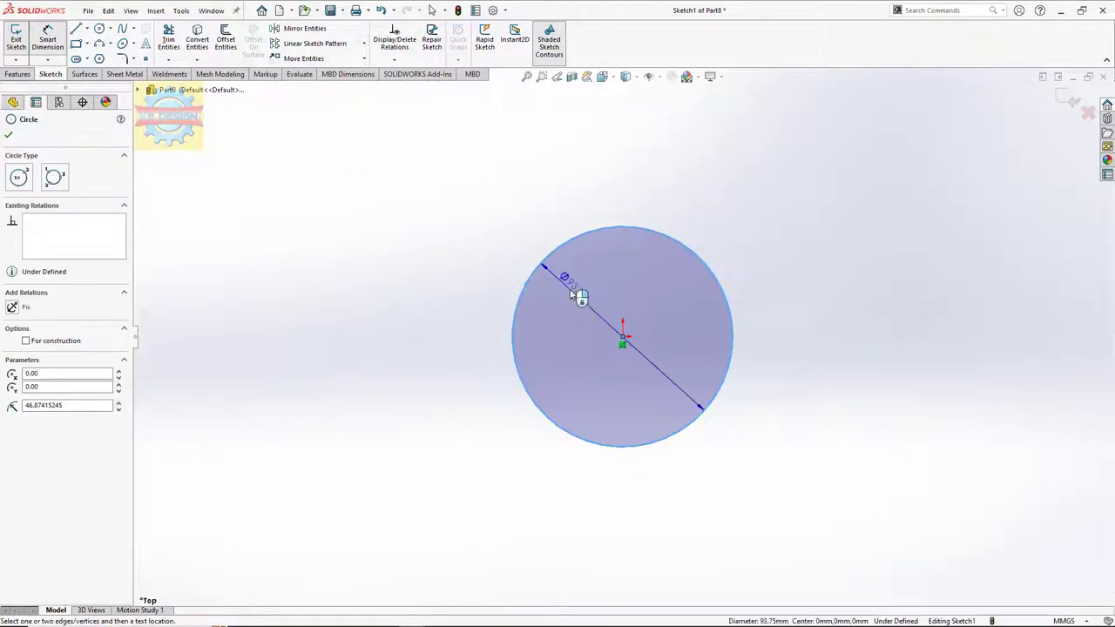
{"action": "left_click", "coordinate": [571, 293]}
{"action": "type", "text": "24"}
{"action": "key", "text": "Return"}
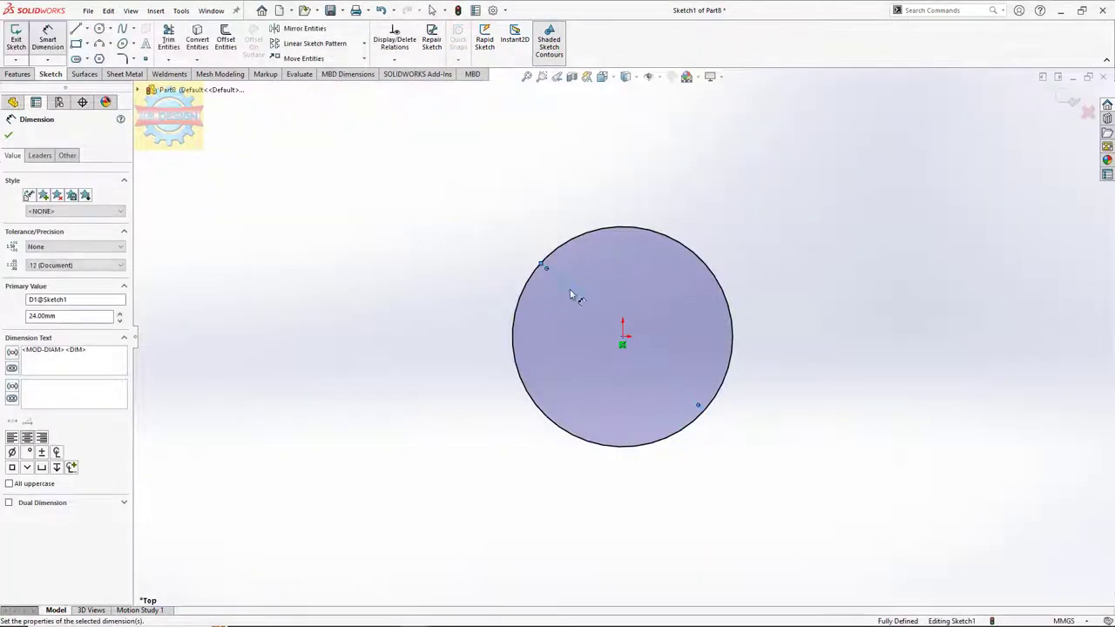
Extrude the circle 108.93 mm into a solid cylinder.
{"action": "left_click", "coordinate": [19, 74]}
{"action": "left_click", "coordinate": [20, 39]}
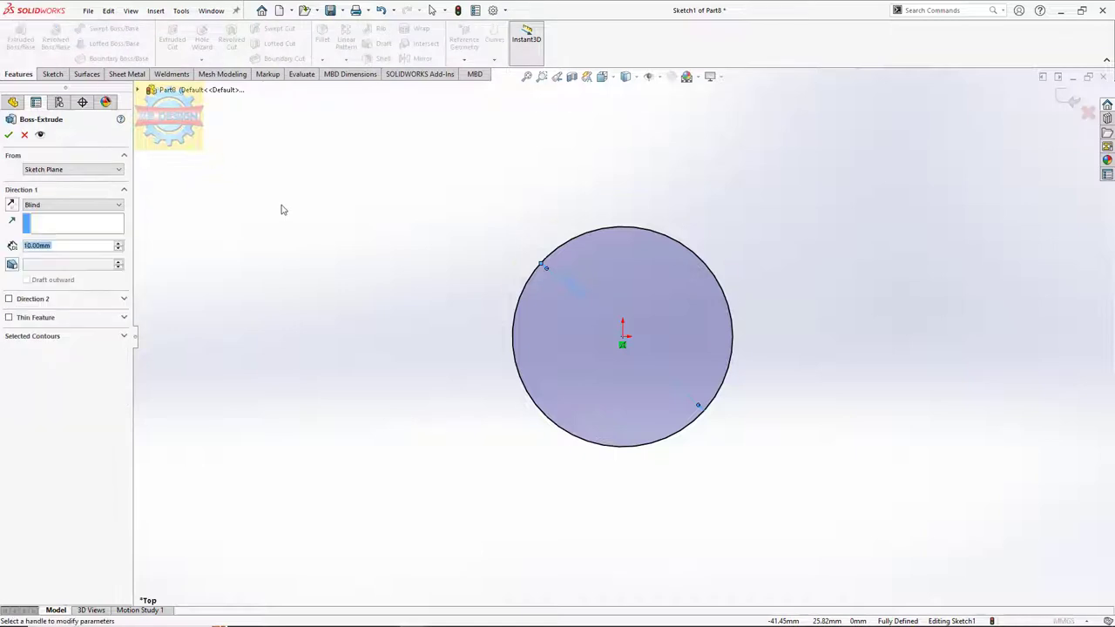
{"action": "type", "text": "108.93"}
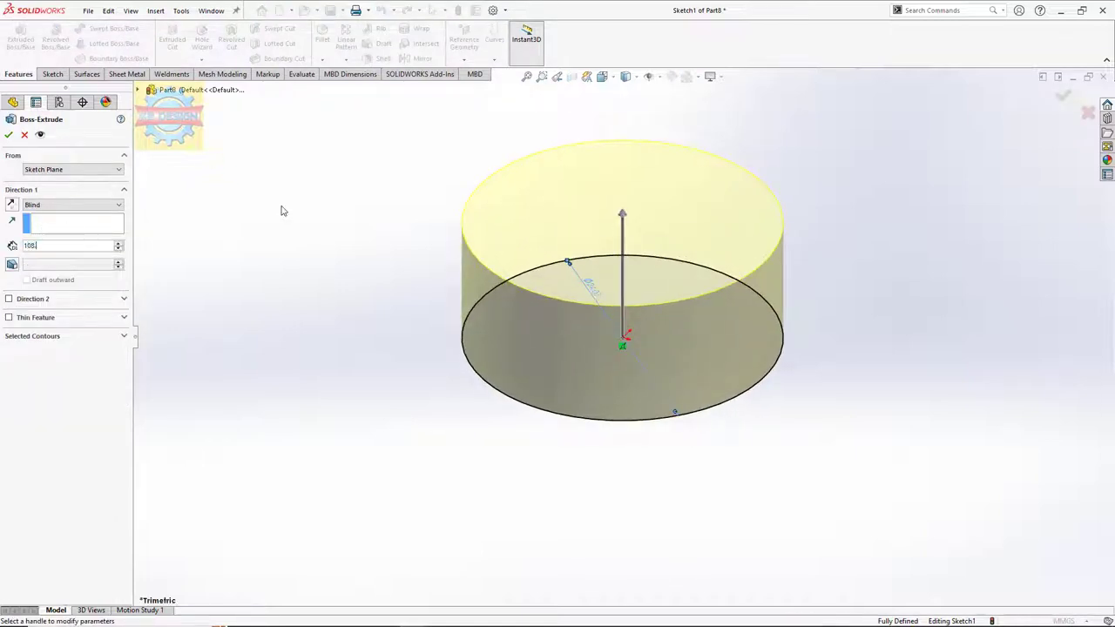
{"action": "left_click", "coordinate": [10, 136]}
{"action": "key", "text": "z"}
{"action": "key", "text": "z"}
{"action": "key", "text": "z"}
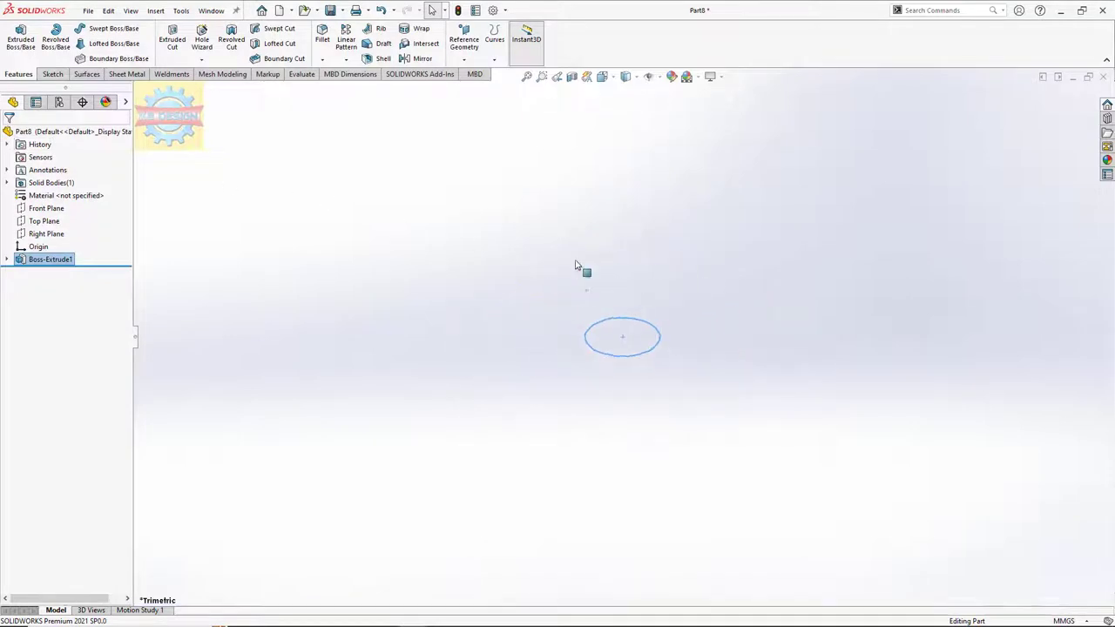
{"action": "scroll", "coordinate": [722, 230], "scroll_direction": "down", "scroll_amount": 2}
Make the cylinder body visible, display it shaded, and fit it in view.
{"action": "left_click", "coordinate": [7, 259]}
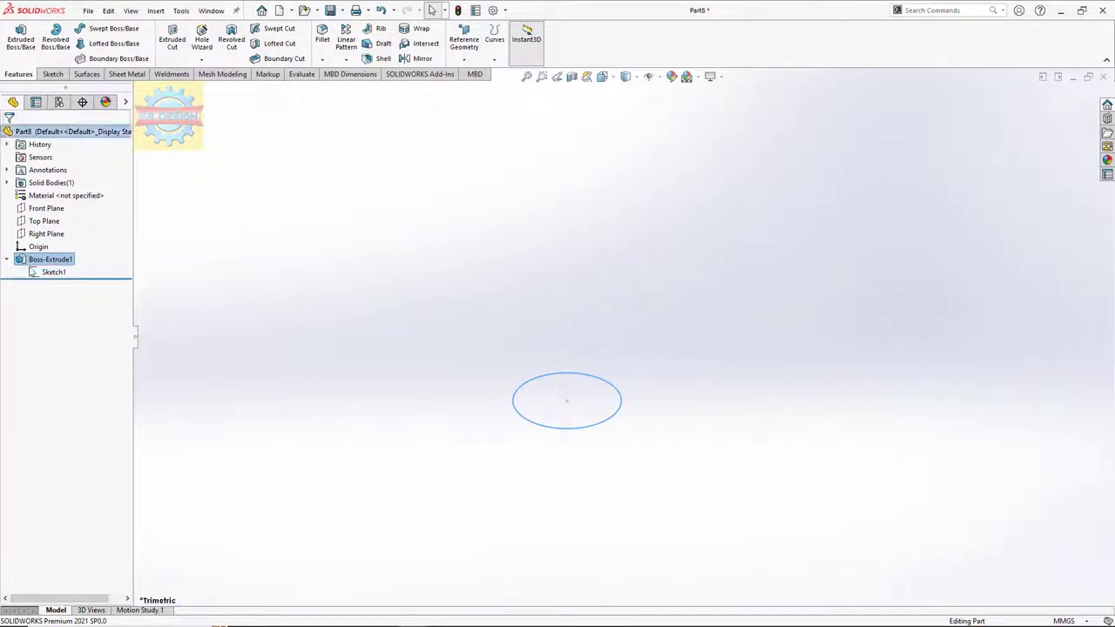
{"action": "right_click", "coordinate": [50, 264]}
{"action": "left_click", "coordinate": [50, 260]}
{"action": "right_click", "coordinate": [50, 260]}
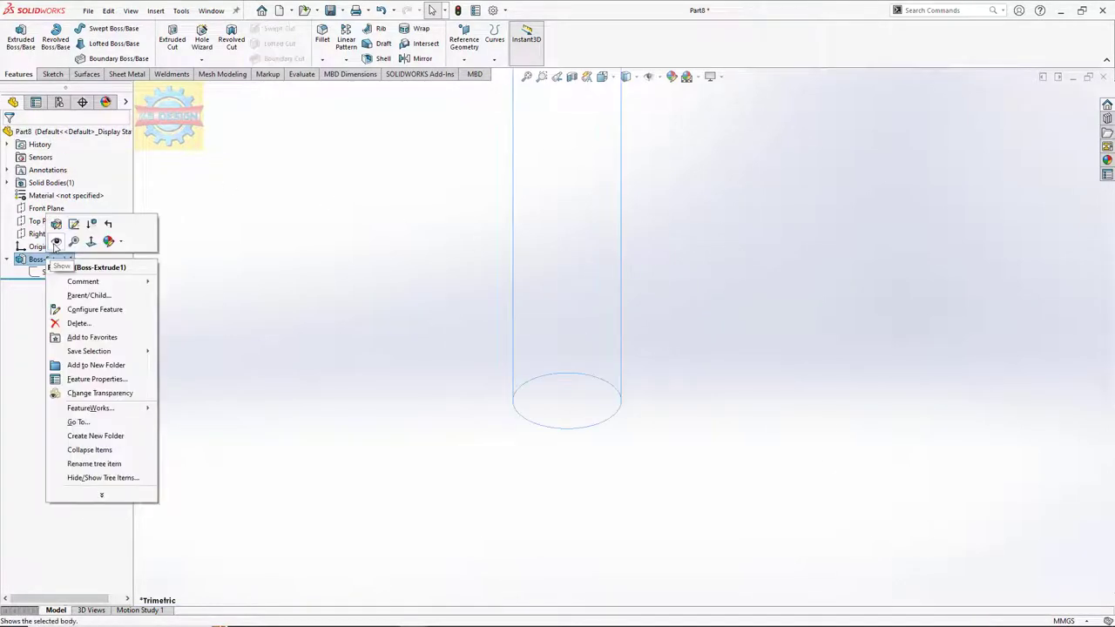
{"action": "left_click", "coordinate": [54, 224]}
{"action": "key", "text": "f"}
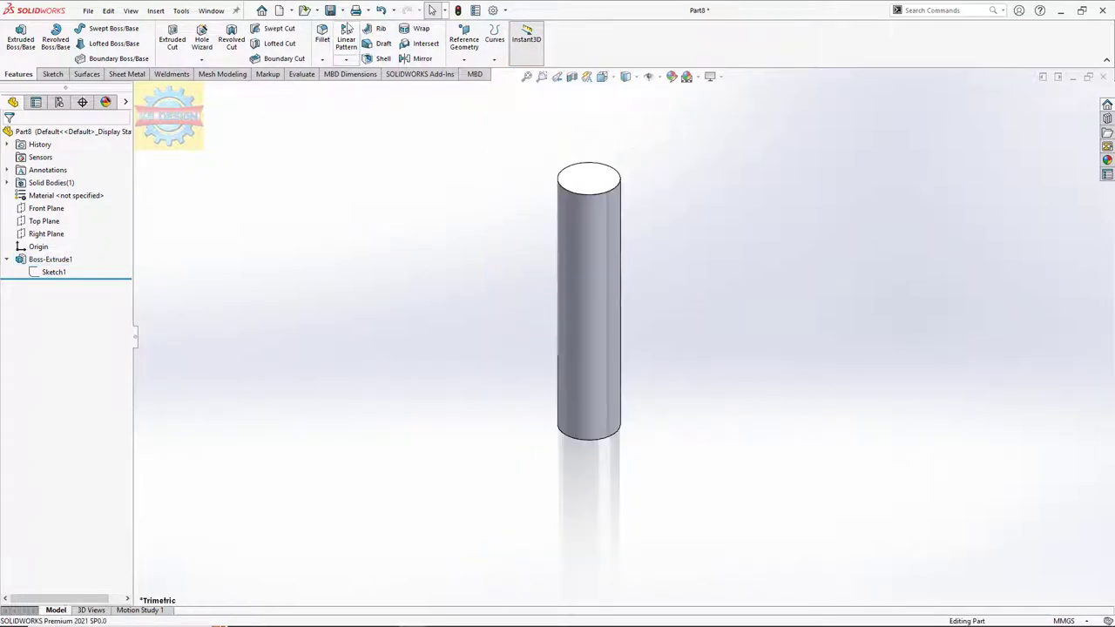
Round the cylinder's top circular edge with a 6 mm fillet.
{"action": "left_click", "coordinate": [329, 33]}
{"action": "left_click", "coordinate": [590, 193]}
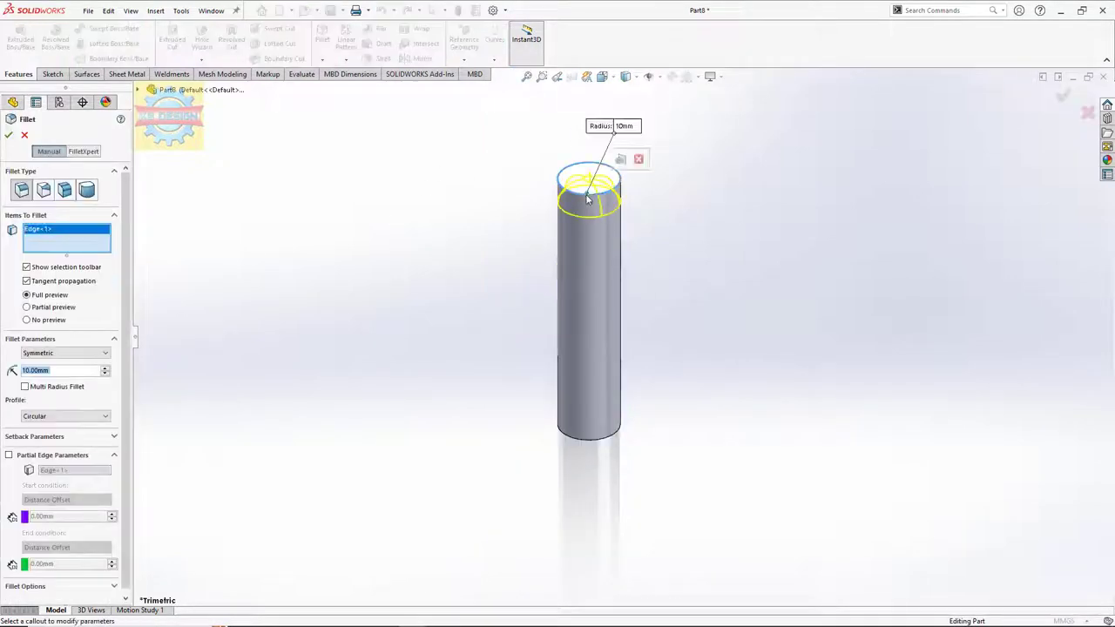
{"action": "type", "text": "8"}
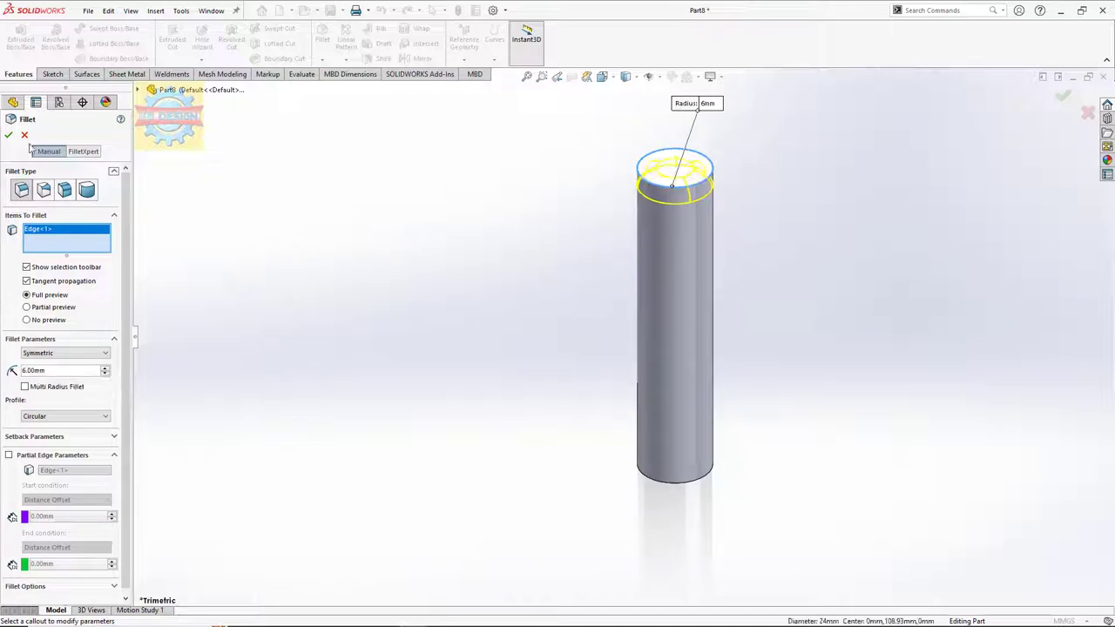
{"action": "left_click", "coordinate": [9, 134]}
{"action": "left_click", "coordinate": [47, 208]}
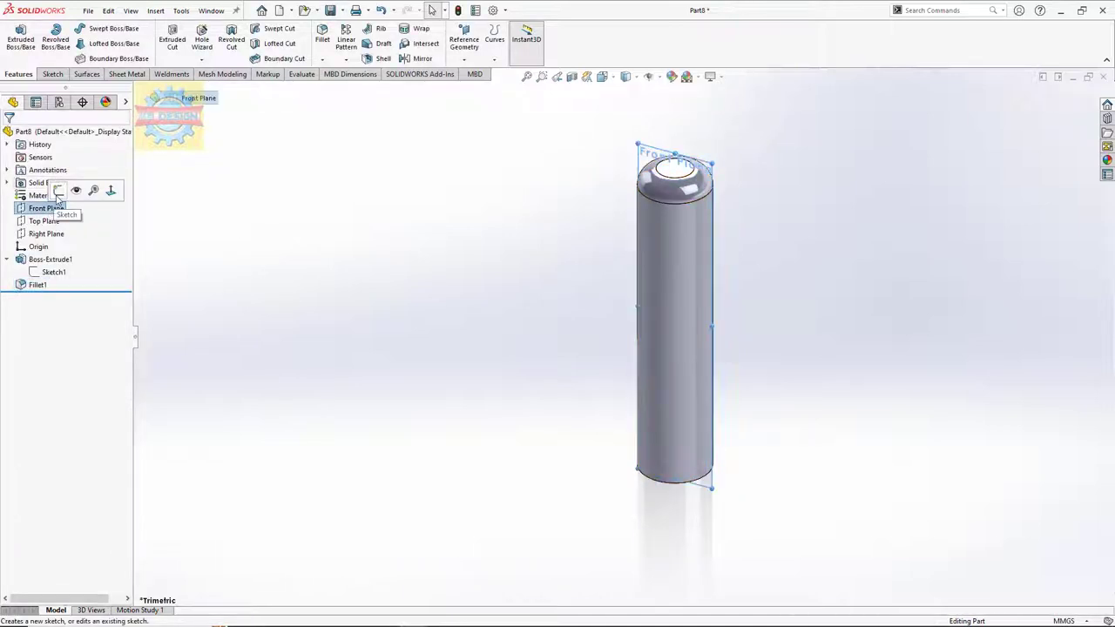
On the Front Plane, sketch a rectangle beside the rod's rounded top edge.
{"action": "left_click", "coordinate": [57, 188]}
{"action": "left_click", "coordinate": [77, 43]}
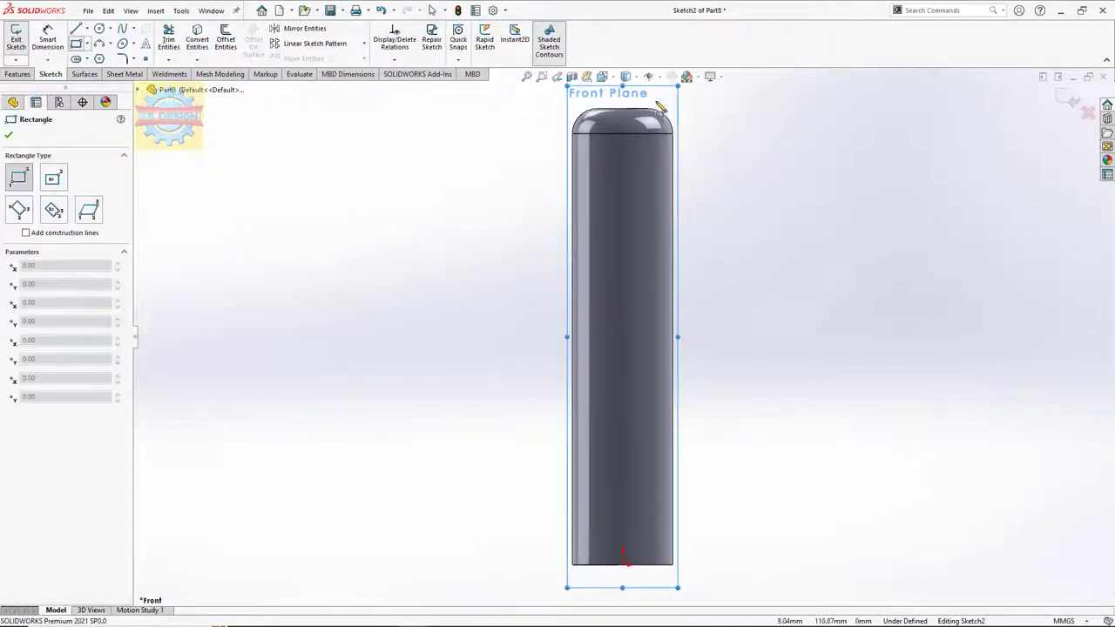
{"action": "left_click", "coordinate": [641, 108]}
{"action": "left_click", "coordinate": [713, 200]}
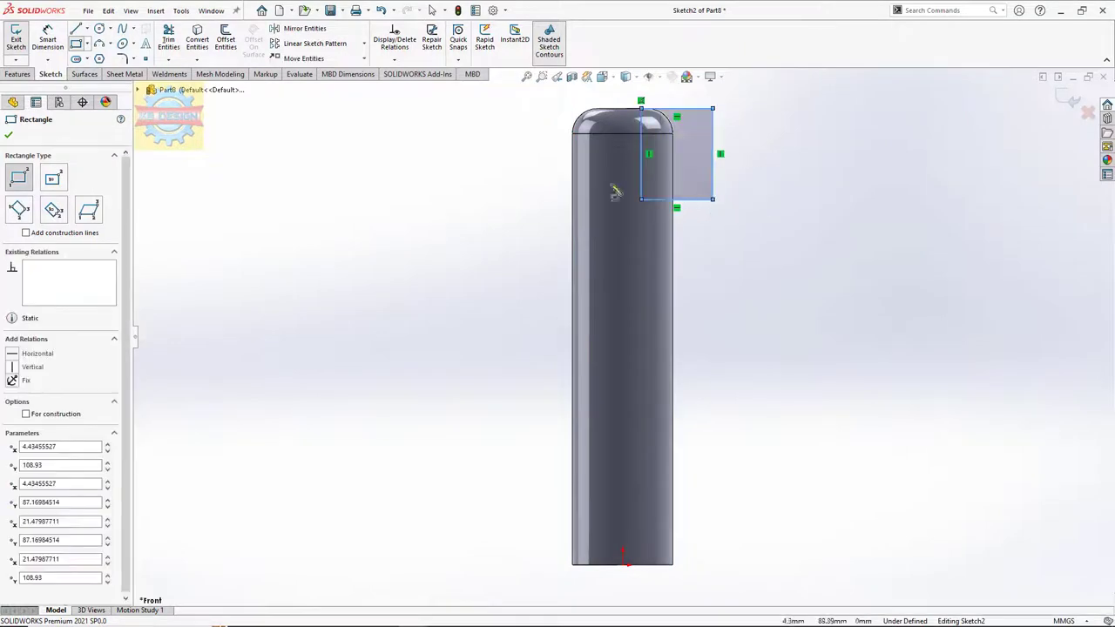
{"action": "key", "text": "Escape"}
Add a vertical centerline along the rod axis and mirror the rectangle across it.
{"action": "left_click", "coordinate": [87, 28]}
{"action": "left_click", "coordinate": [102, 55]}
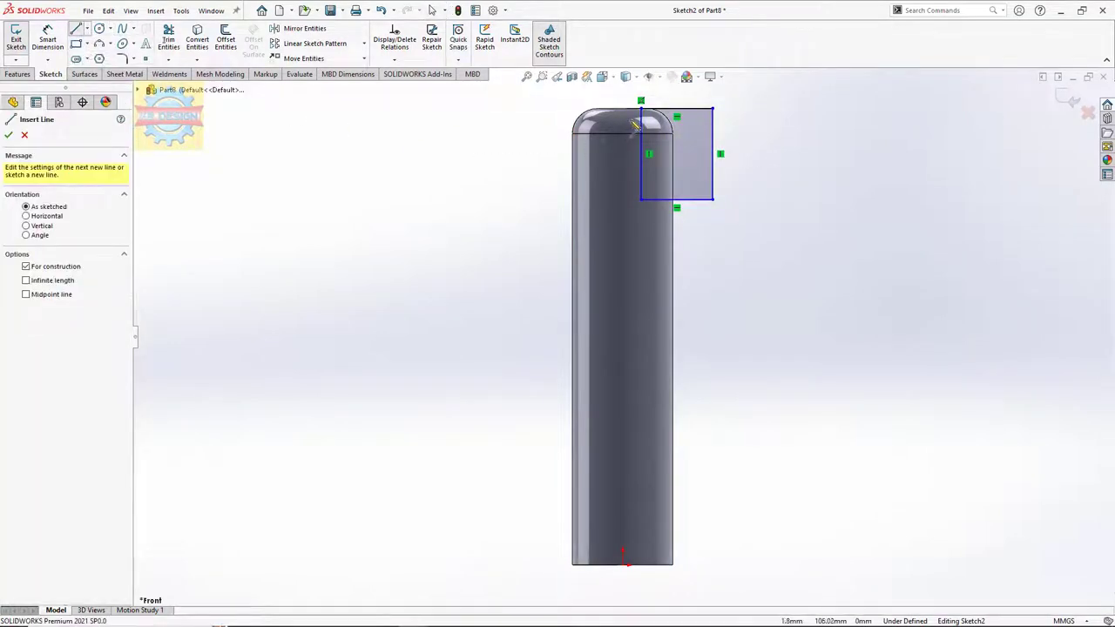
{"action": "left_click", "coordinate": [622, 108]}
{"action": "left_click", "coordinate": [622, 183]}
{"action": "key", "text": "Escape"}
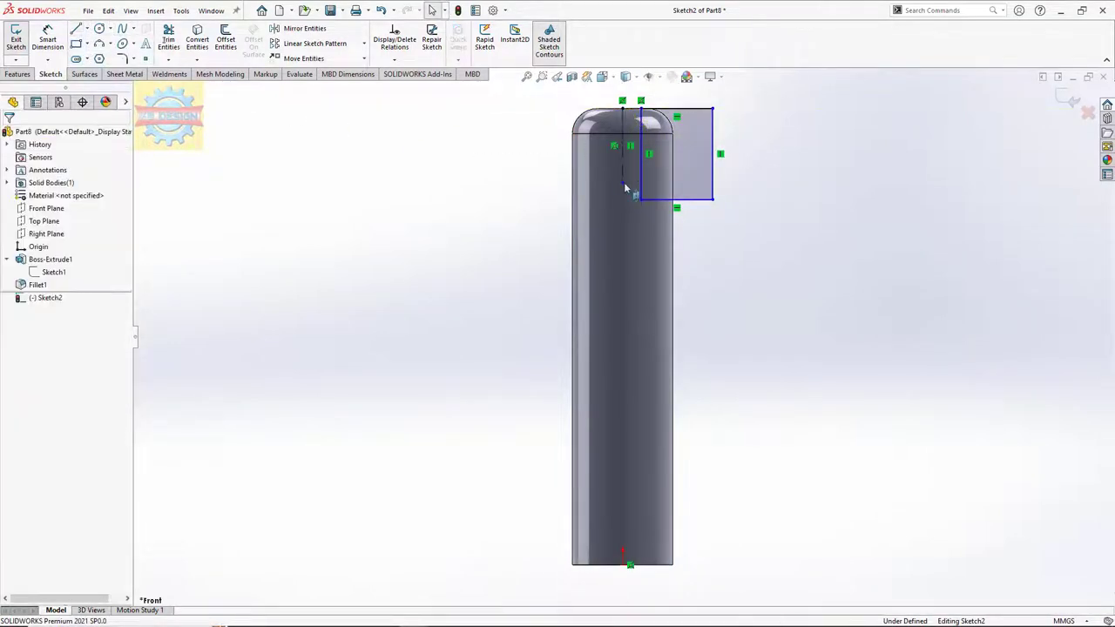
{"action": "left_click", "coordinate": [305, 29]}
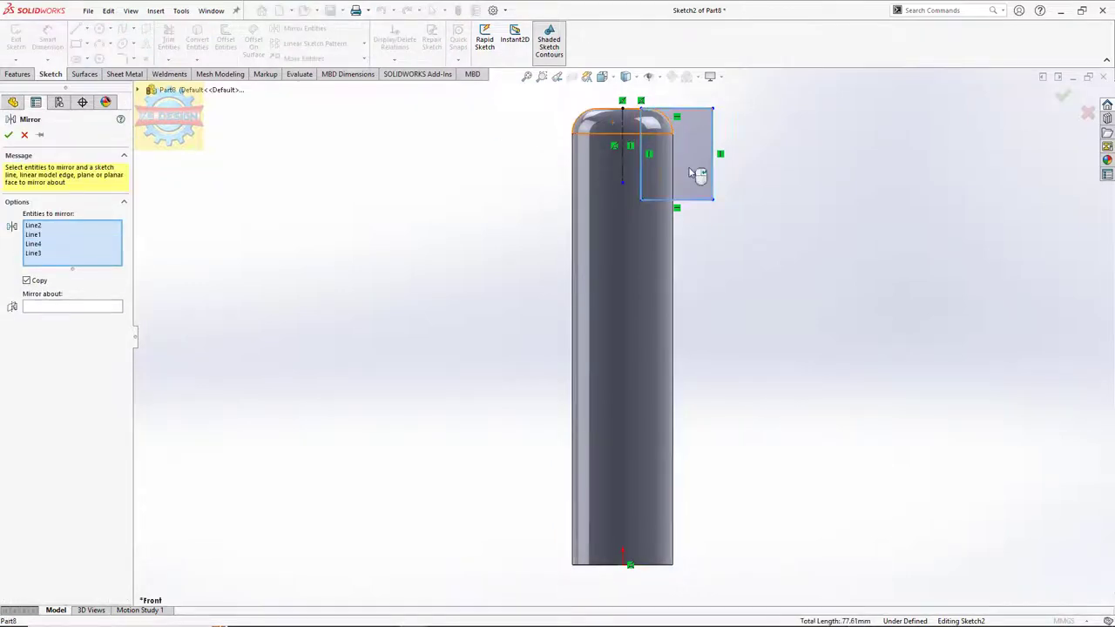
{"action": "left_click", "coordinate": [111, 306]}
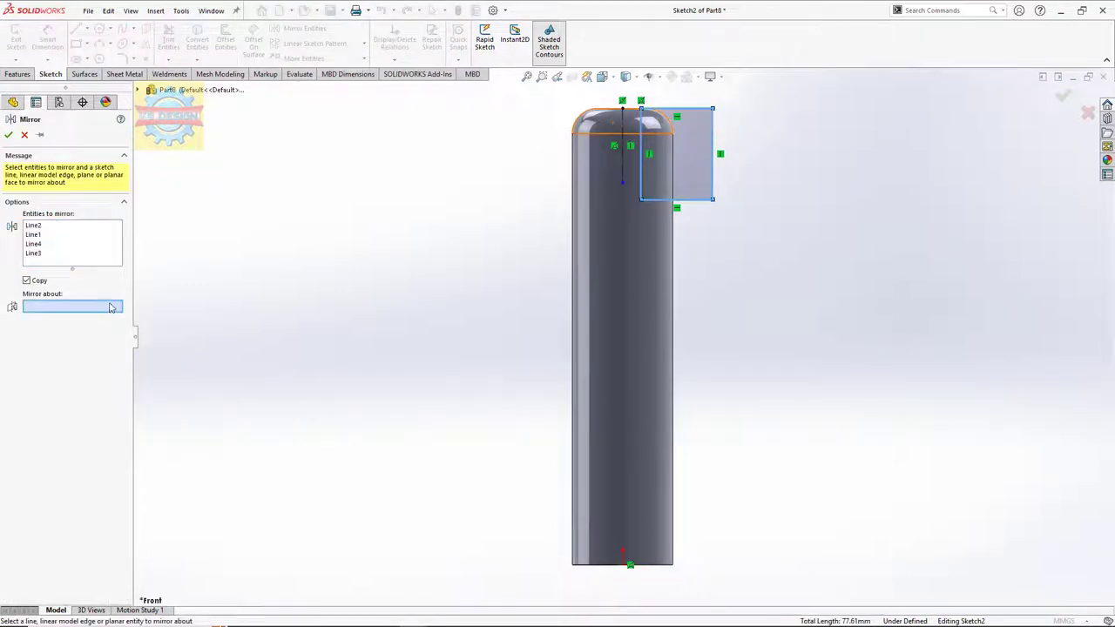
{"action": "left_click", "coordinate": [624, 168]}
{"action": "left_click", "coordinate": [12, 133]}
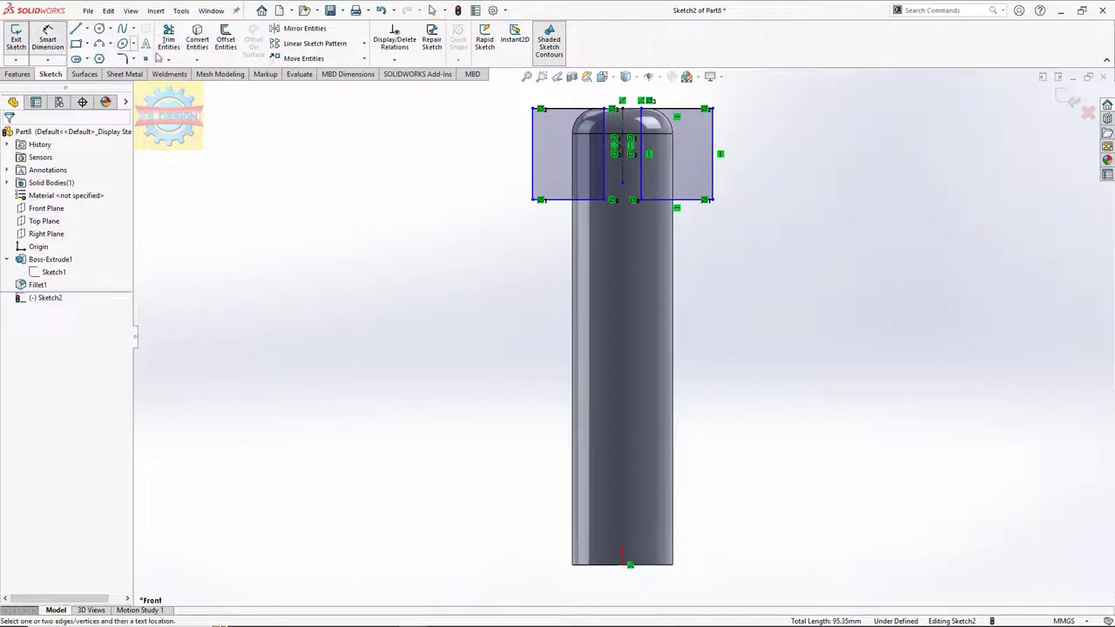
Dimension the rectangle height to 20 mm and the gap between inner edges to 15 mm.
{"action": "left_click", "coordinate": [713, 180]}
{"action": "left_click", "coordinate": [764, 186]}
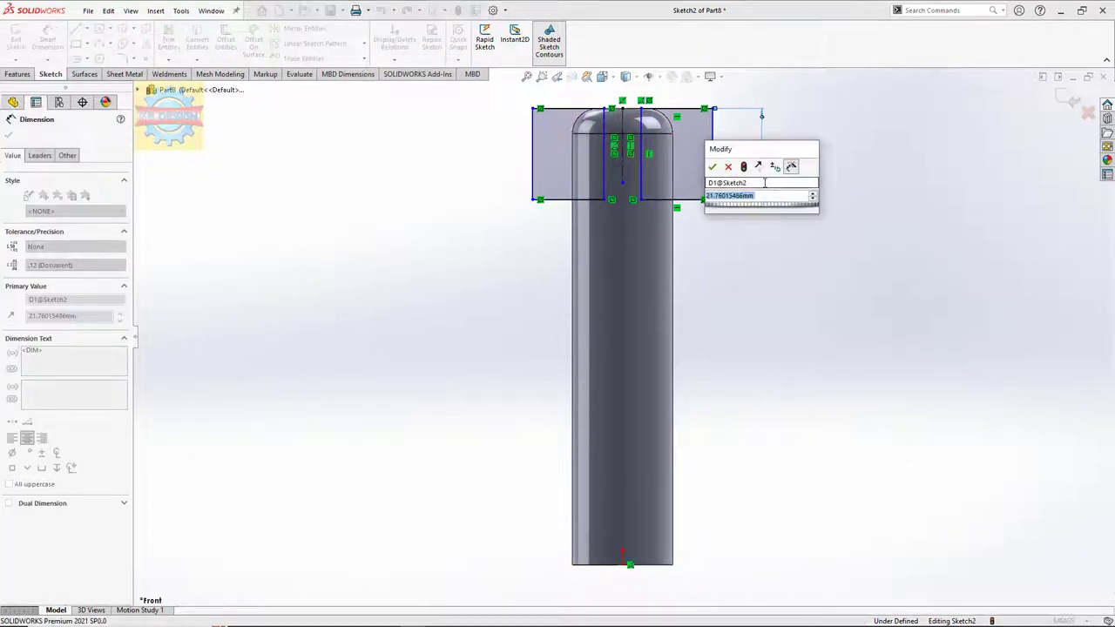
{"action": "type", "text": "20"}
{"action": "key", "text": "Return"}
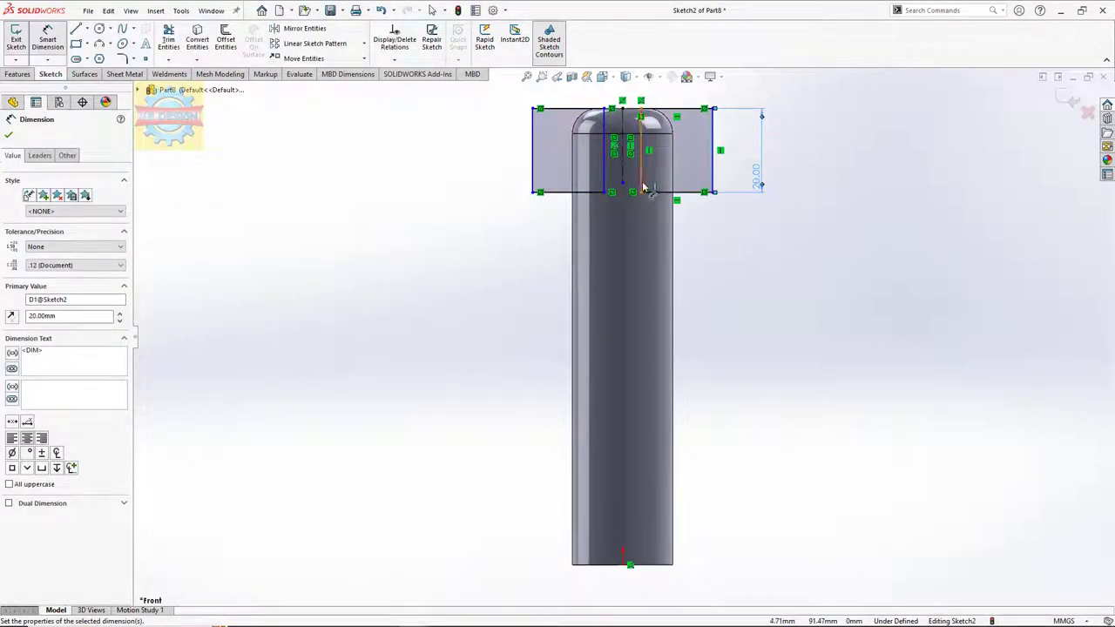
{"action": "left_click", "coordinate": [615, 187]}
{"action": "left_click", "coordinate": [641, 190]}
{"action": "left_click", "coordinate": [616, 234]}
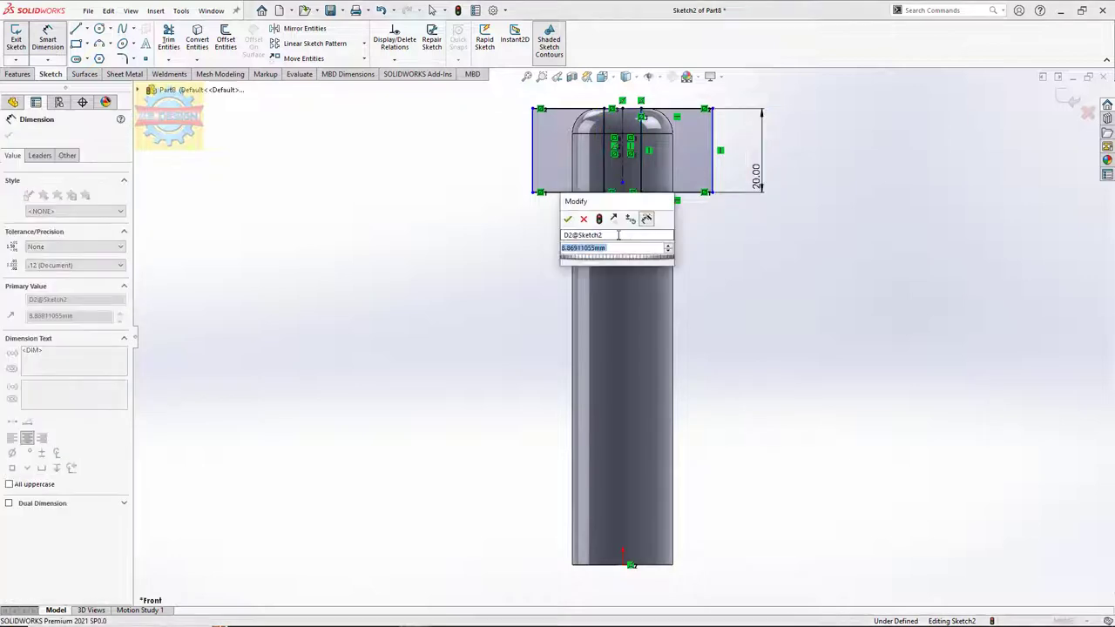
{"action": "type", "text": "15"}
{"action": "key", "text": "Return"}
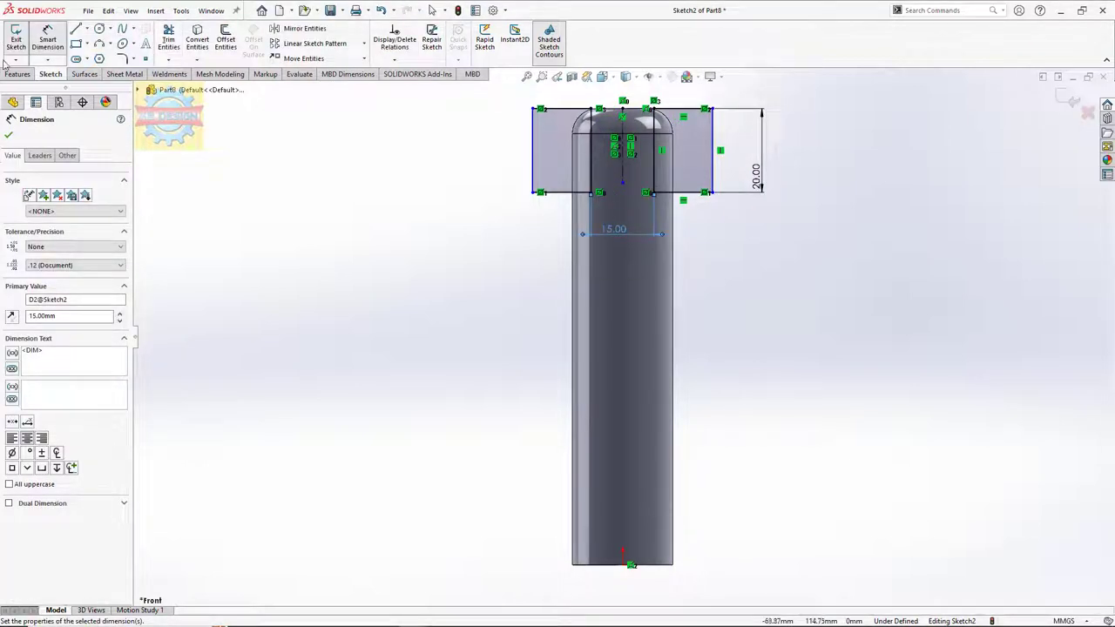
Cut both rectangles from the rod with an Extruded Cut, Through All - Both.
{"action": "left_click", "coordinate": [9, 73]}
{"action": "left_click", "coordinate": [172, 39]}
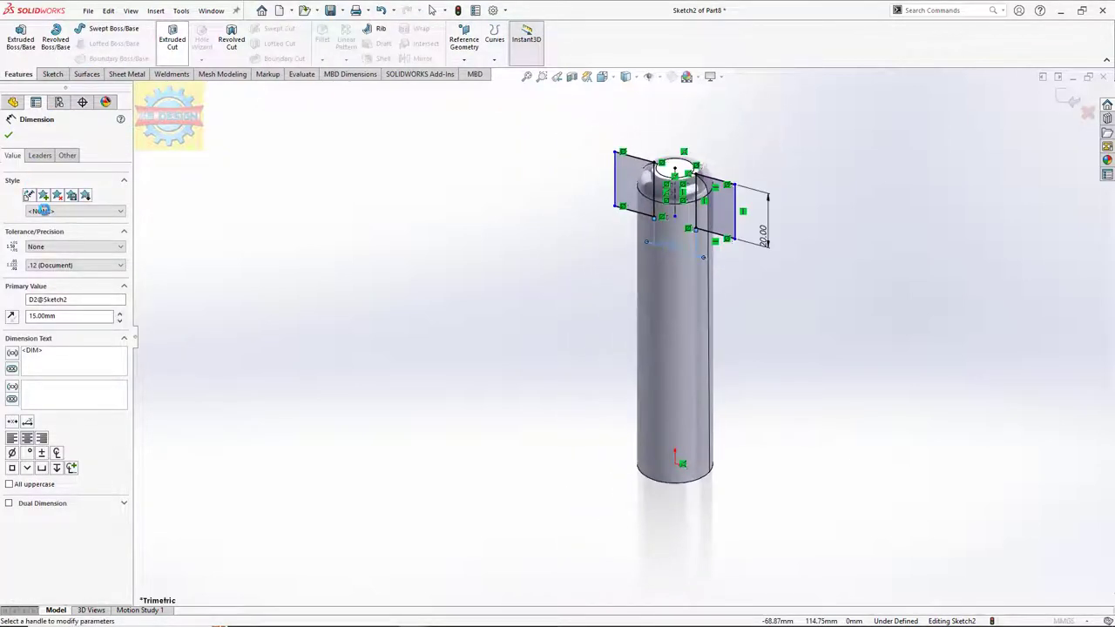
{"action": "left_click", "coordinate": [48, 204]}
{"action": "left_click", "coordinate": [50, 230]}
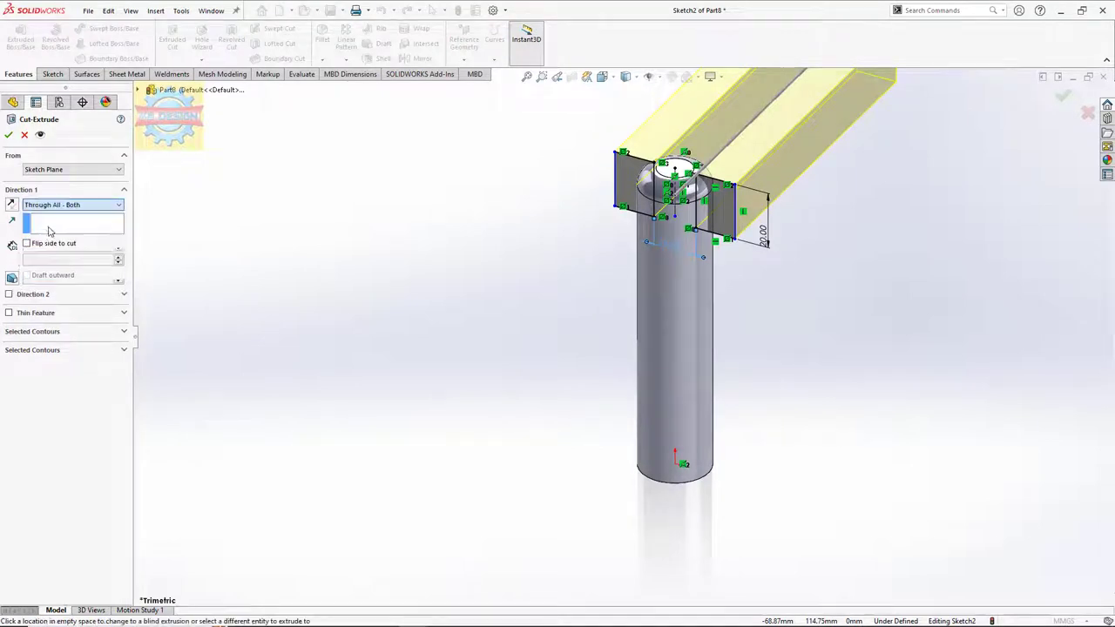
{"action": "key", "text": "Return"}
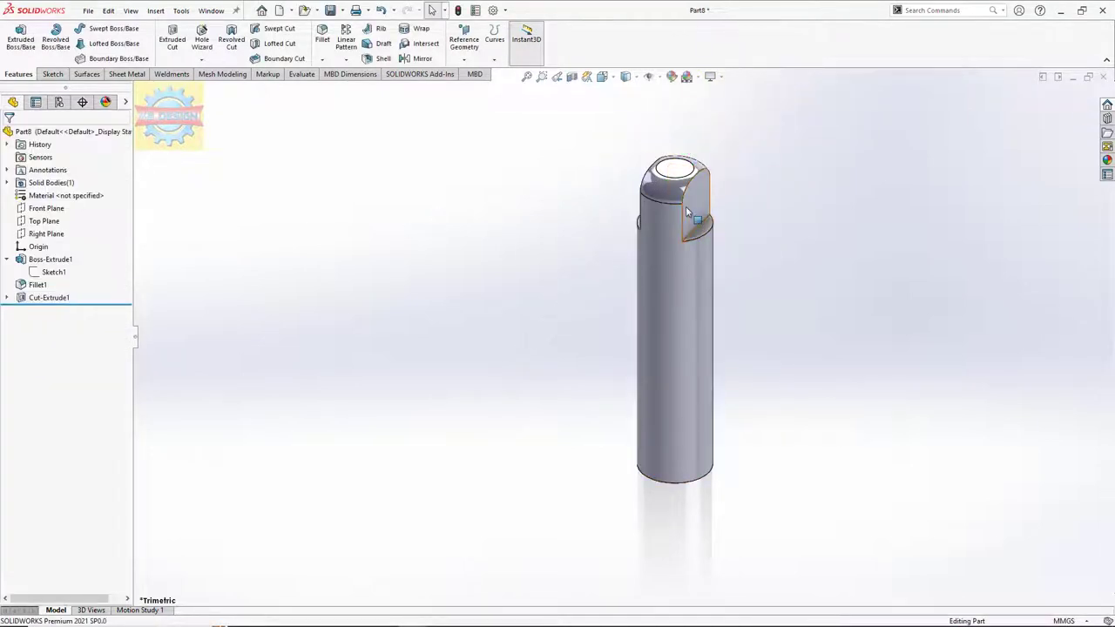
Sketch a circle on the tab's flat face for the hole.
{"action": "left_click", "coordinate": [686, 206]}
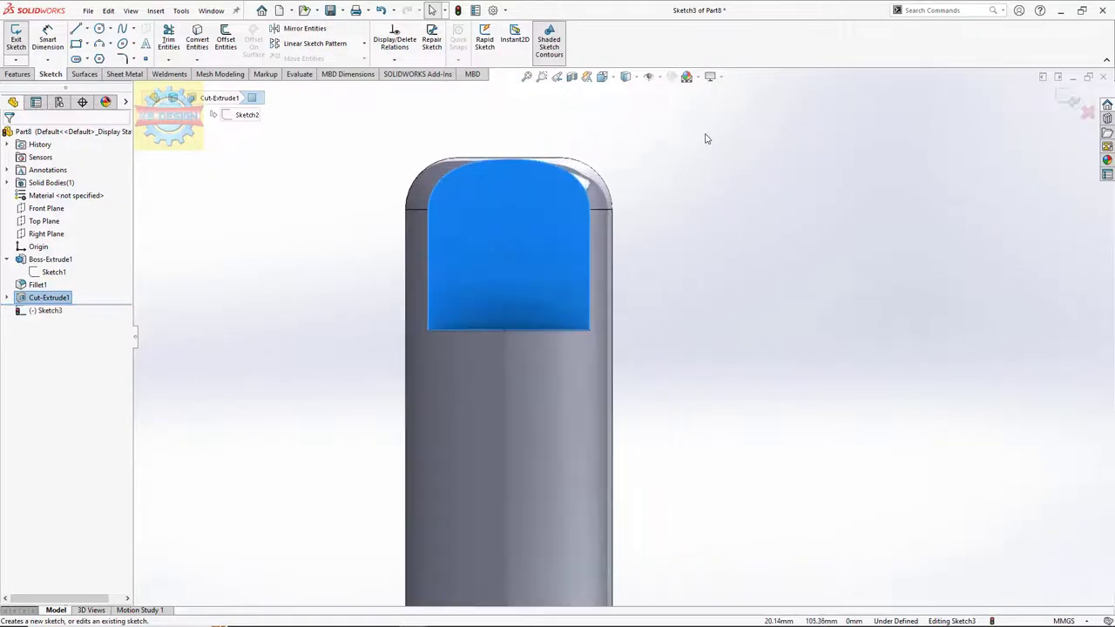
{"action": "left_click", "coordinate": [99, 30]}
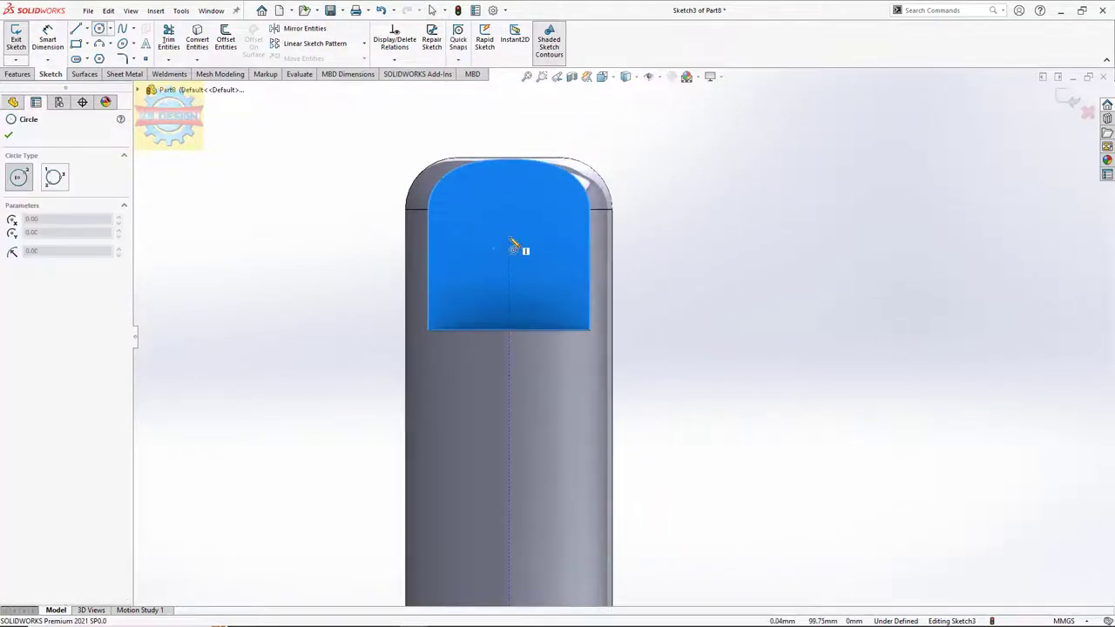
{"action": "left_click", "coordinate": [508, 236]}
{"action": "left_click", "coordinate": [528, 210]}
{"action": "key", "text": "Escape"}
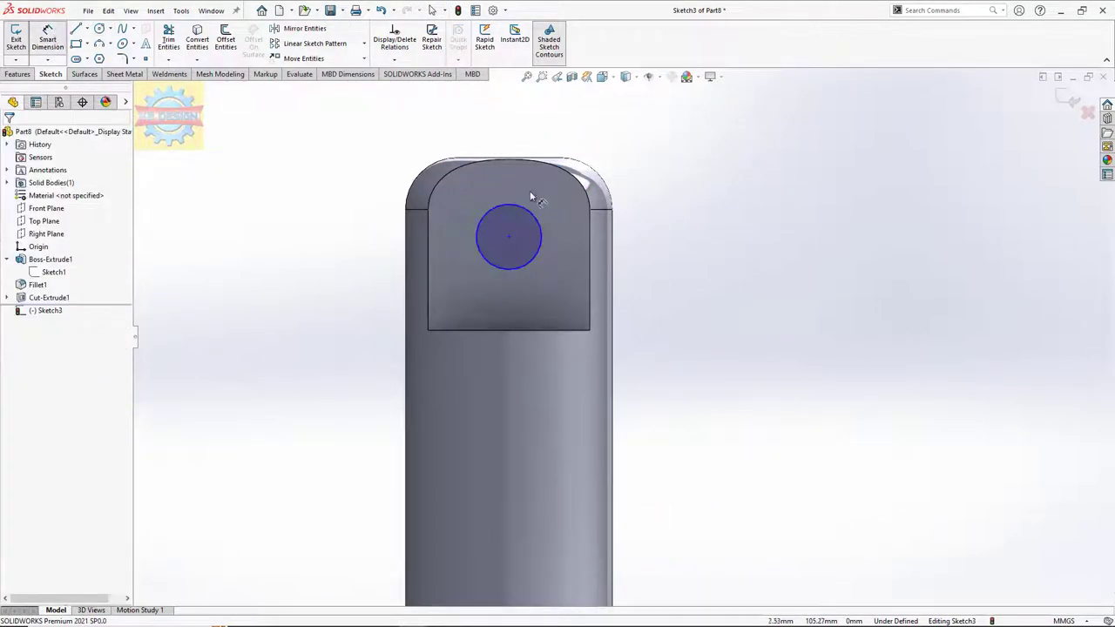
Dimension the hole to 8 mm diameter, centred 10 mm above the recess floor.
{"action": "left_click", "coordinate": [529, 209]}
{"action": "left_click", "coordinate": [516, 233]}
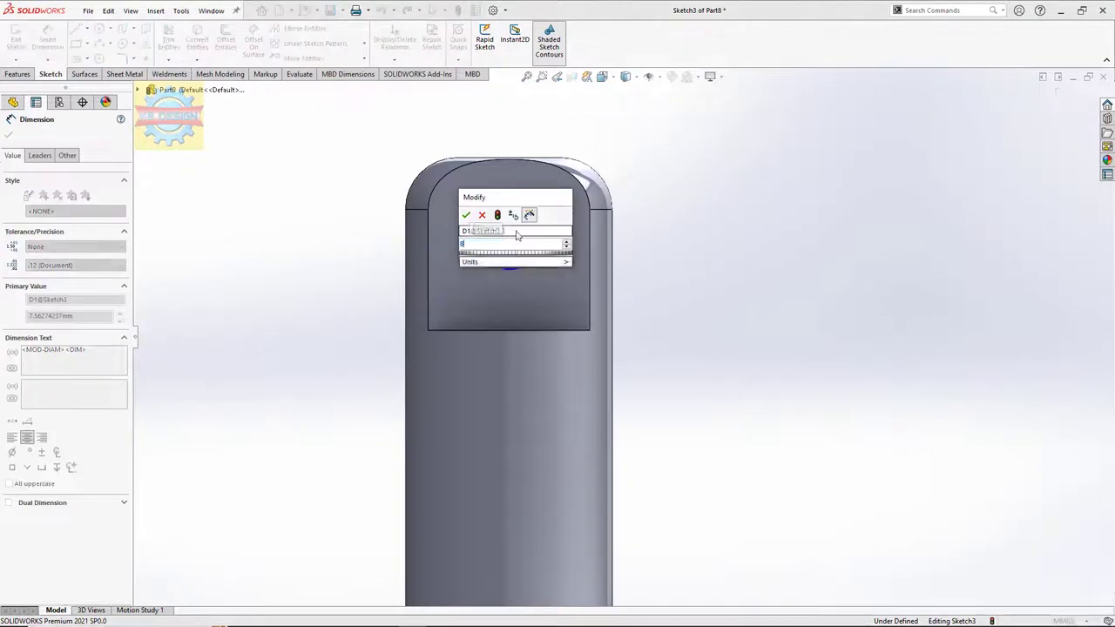
{"action": "key", "text": "Return"}
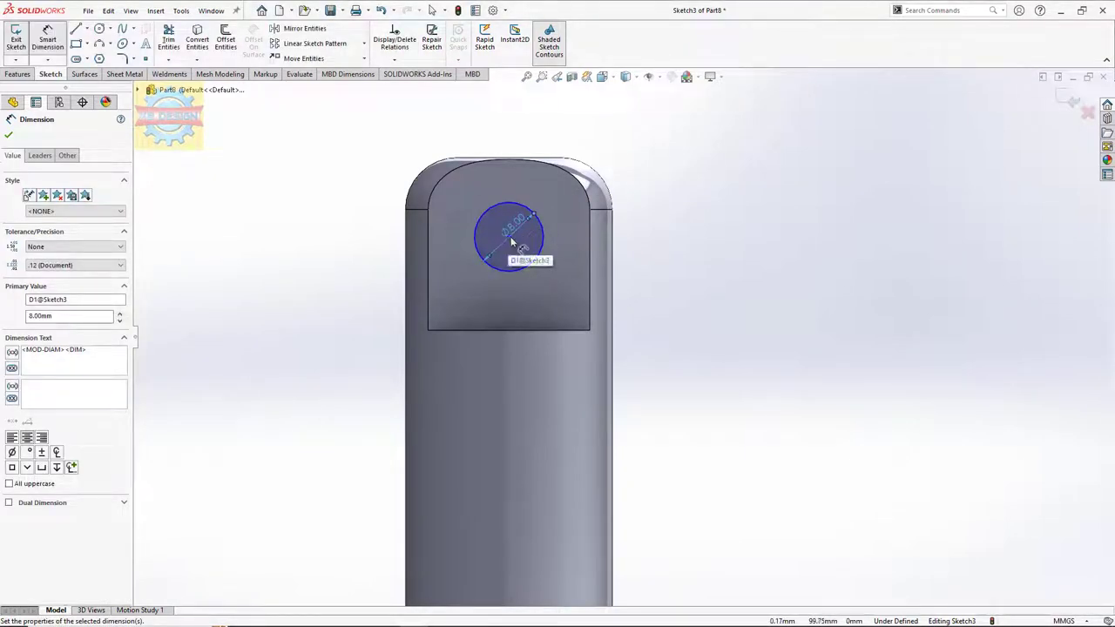
{"action": "key", "text": "Escape"}
{"action": "left_click", "coordinate": [46, 43]}
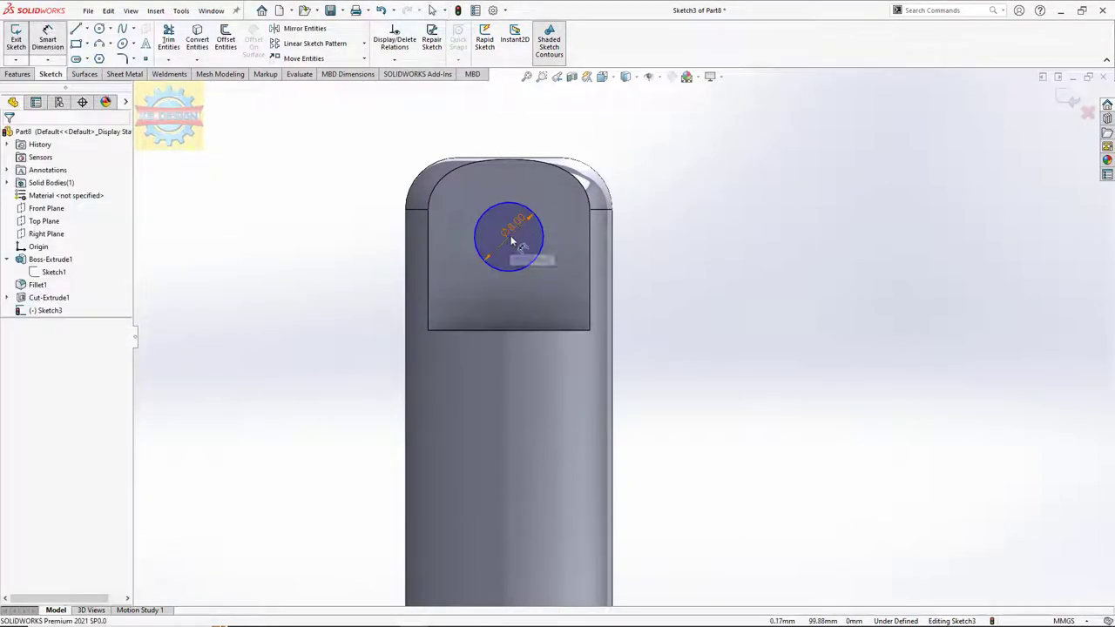
{"action": "left_click", "coordinate": [519, 330]}
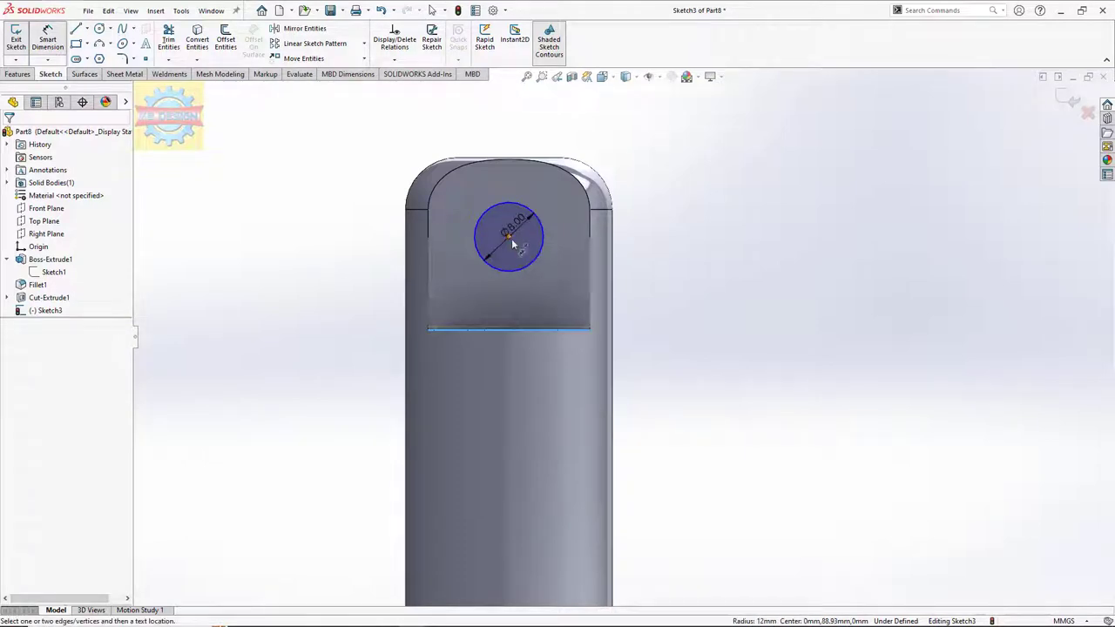
{"action": "left_click", "coordinate": [510, 236]}
{"action": "left_click", "coordinate": [698, 287]}
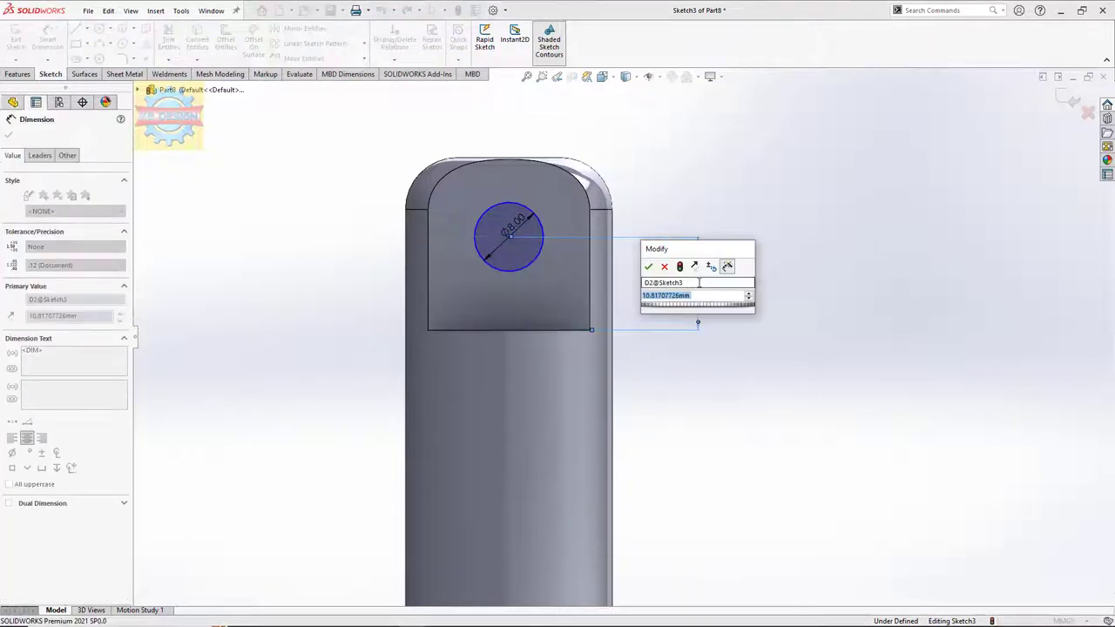
{"action": "key", "text": "Return"}
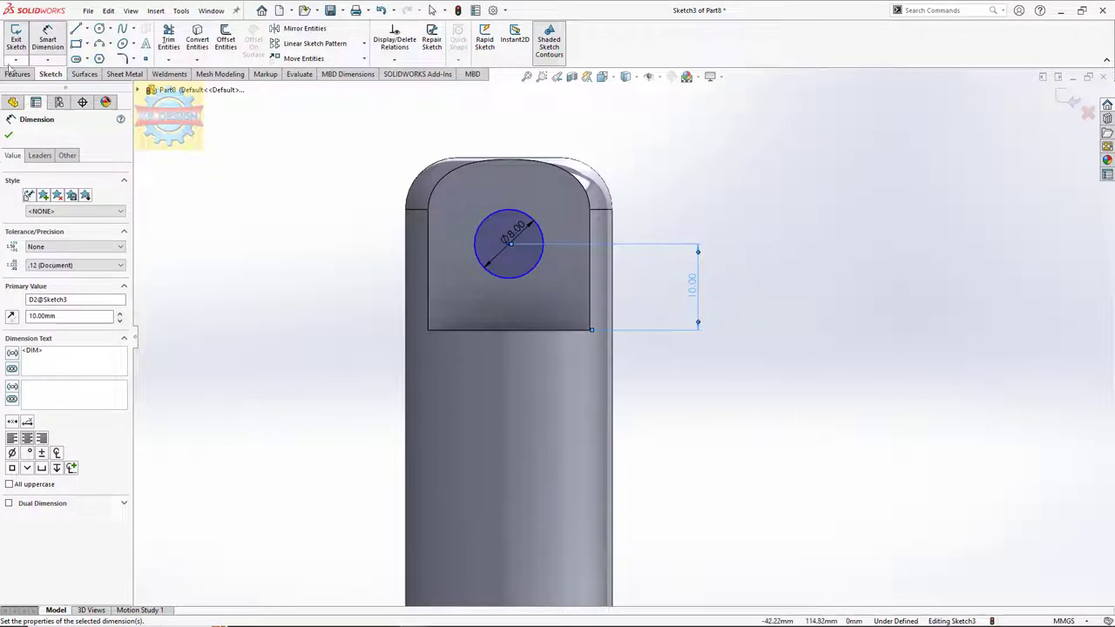
Cut the 8 mm hole through the tab and start a sketch on the Right Plane.
{"action": "left_click", "coordinate": [18, 74]}
{"action": "left_click", "coordinate": [175, 44]}
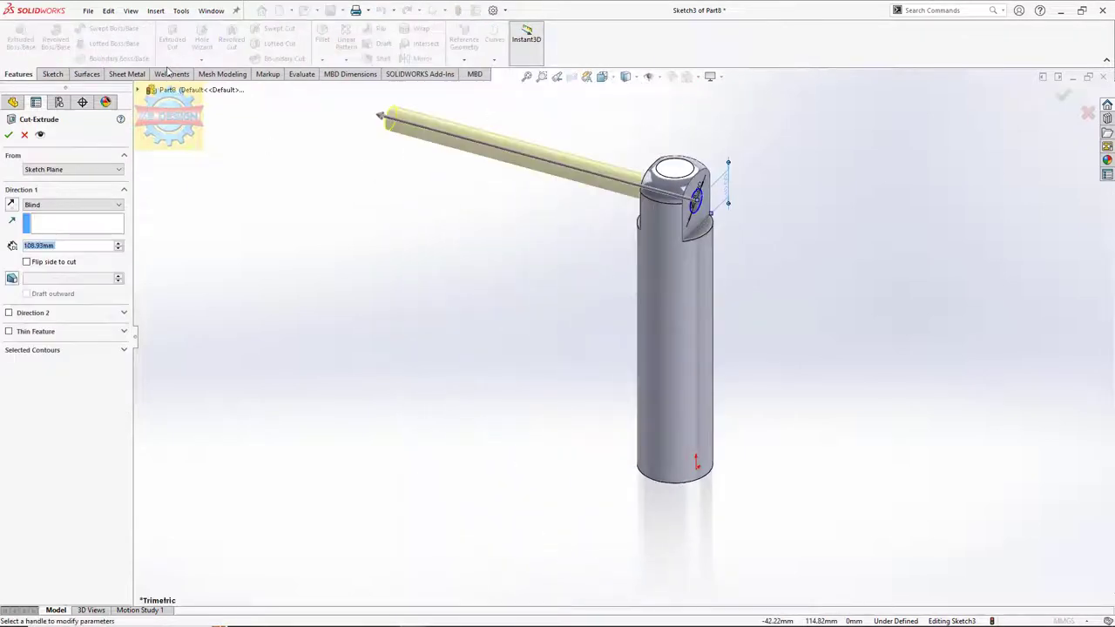
{"action": "left_click", "coordinate": [9, 134]}
{"action": "left_click", "coordinate": [50, 232]}
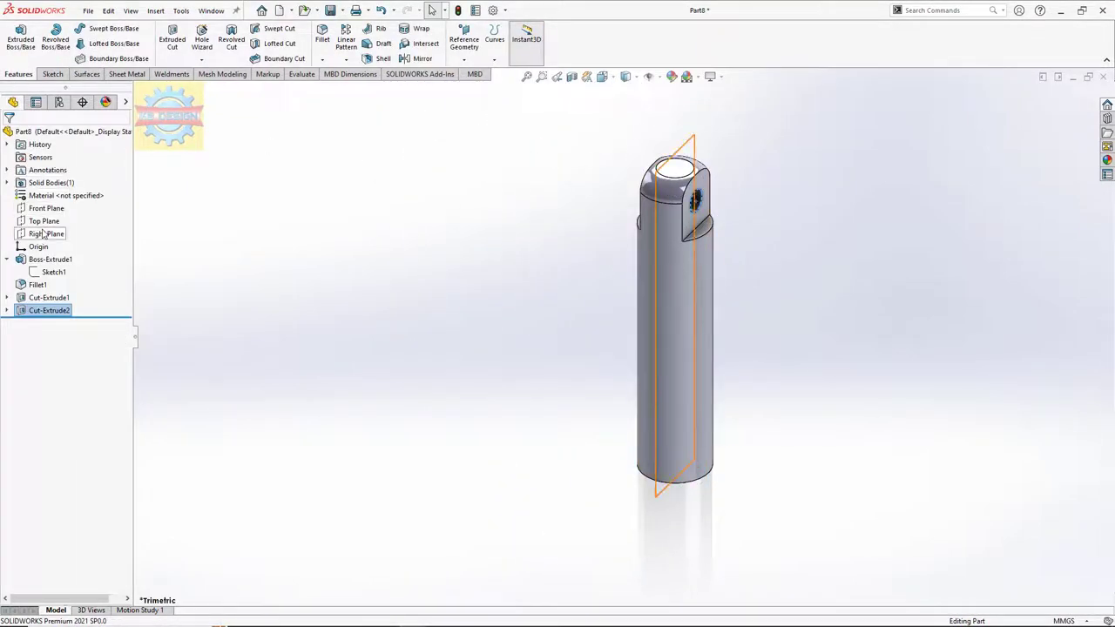
{"action": "left_click", "coordinate": [55, 213]}
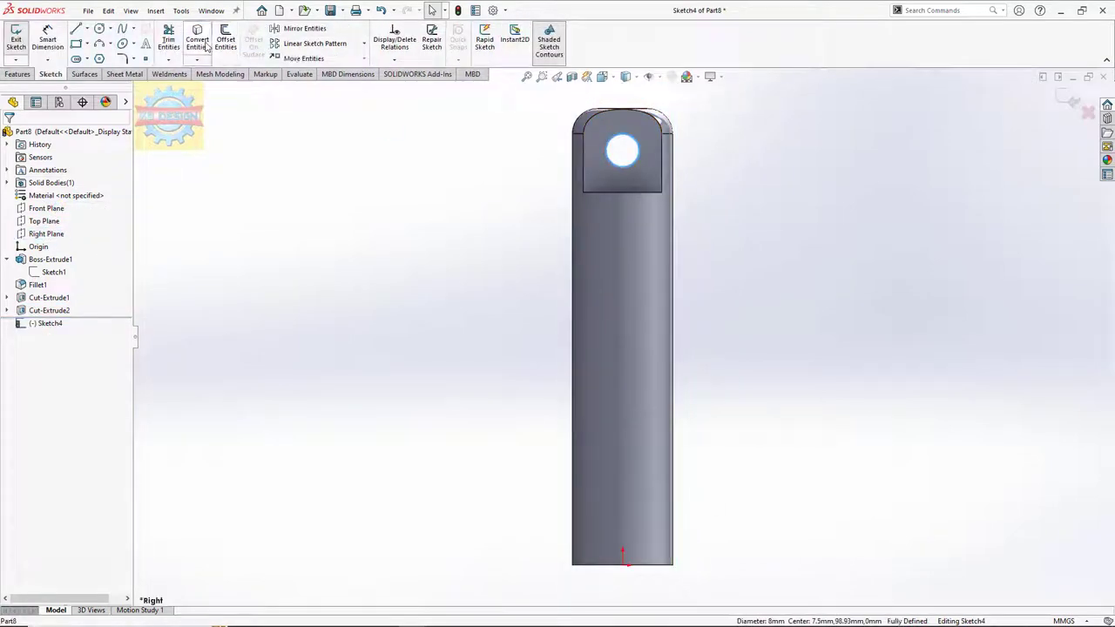
Draw a circle concentric with the hole and dimension it to 18 mm diameter.
{"action": "left_click", "coordinate": [99, 29]}
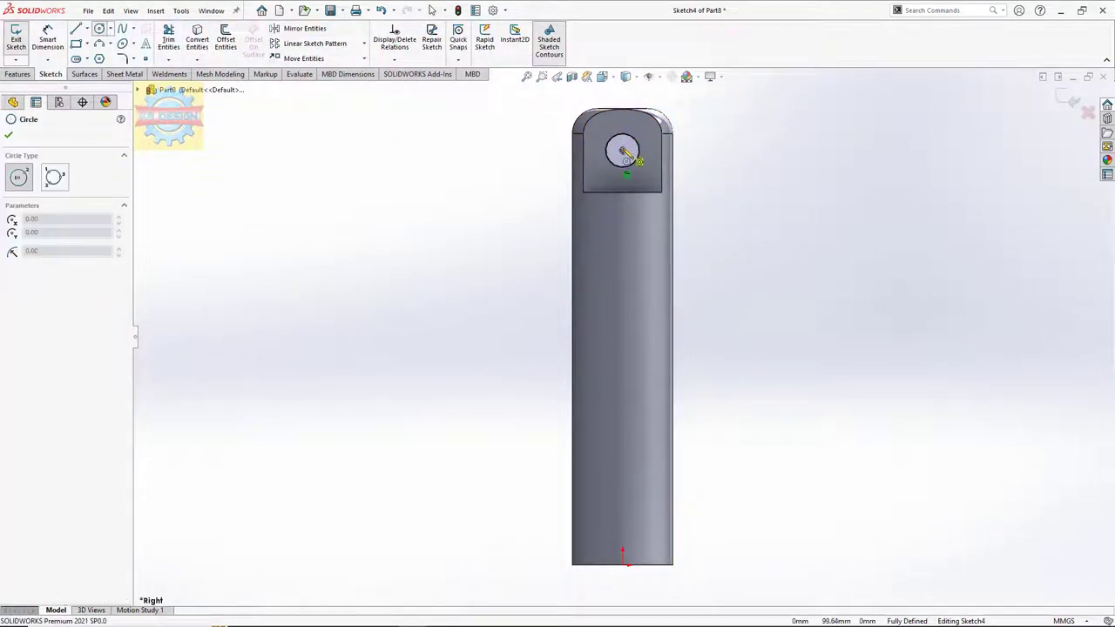
{"action": "left_click", "coordinate": [622, 150]}
{"action": "left_click", "coordinate": [648, 150]}
{"action": "key", "text": "Escape"}
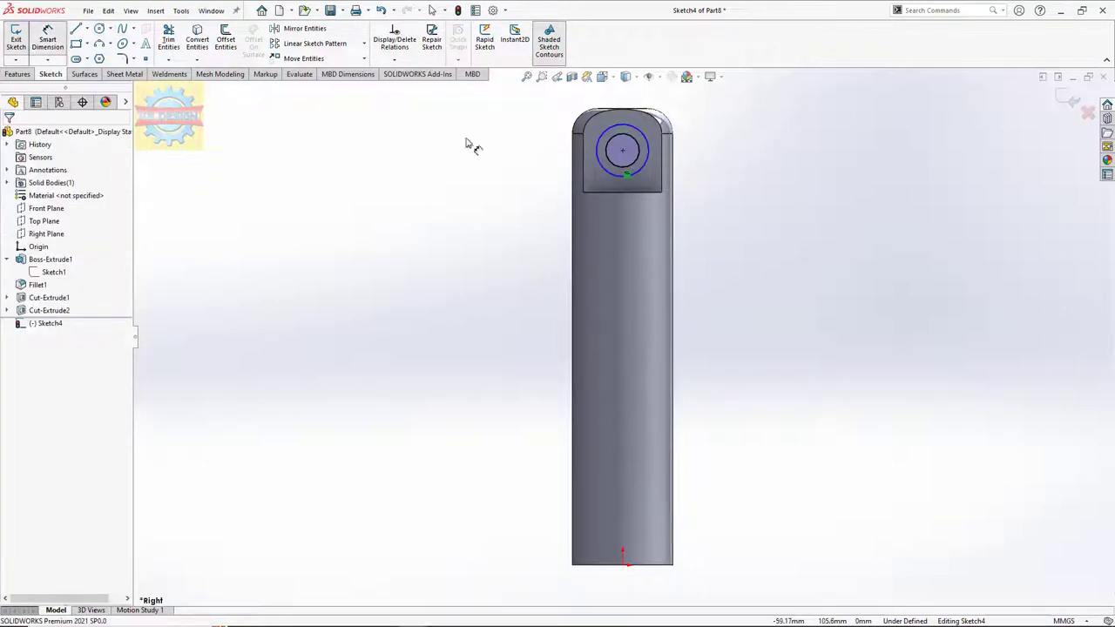
{"action": "left_click", "coordinate": [645, 139]}
{"action": "left_click", "coordinate": [717, 144]}
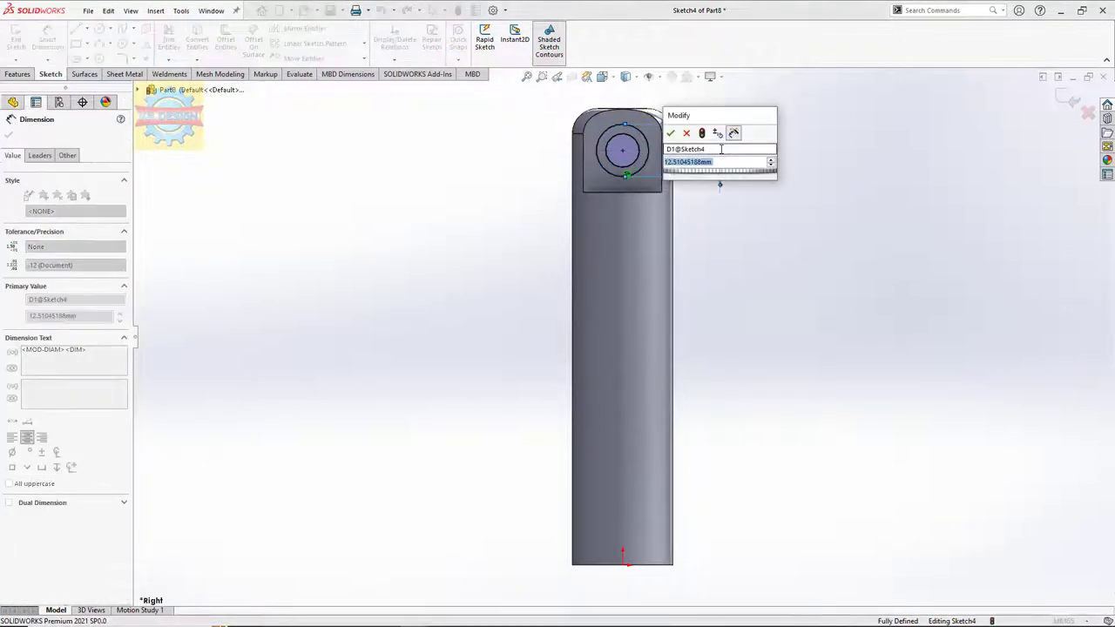
{"action": "type", "text": "18"}
{"action": "key", "text": "Return"}
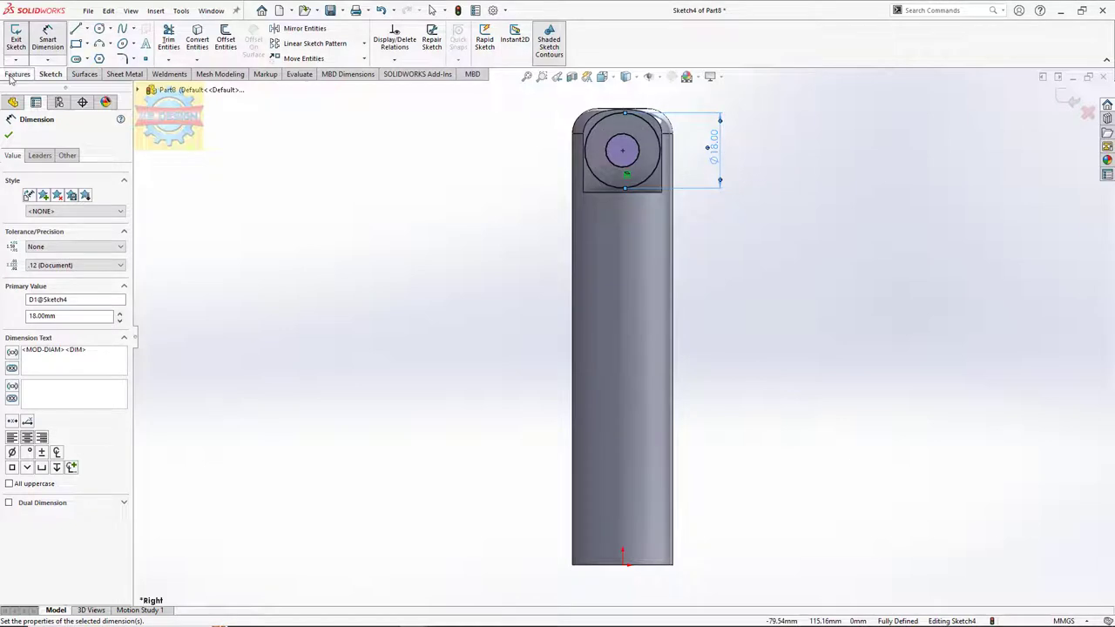
Extrude the 18 mm circle 25 mm with a Mid Plane end condition.
{"action": "left_click", "coordinate": [17, 74]}
{"action": "left_click", "coordinate": [20, 39]}
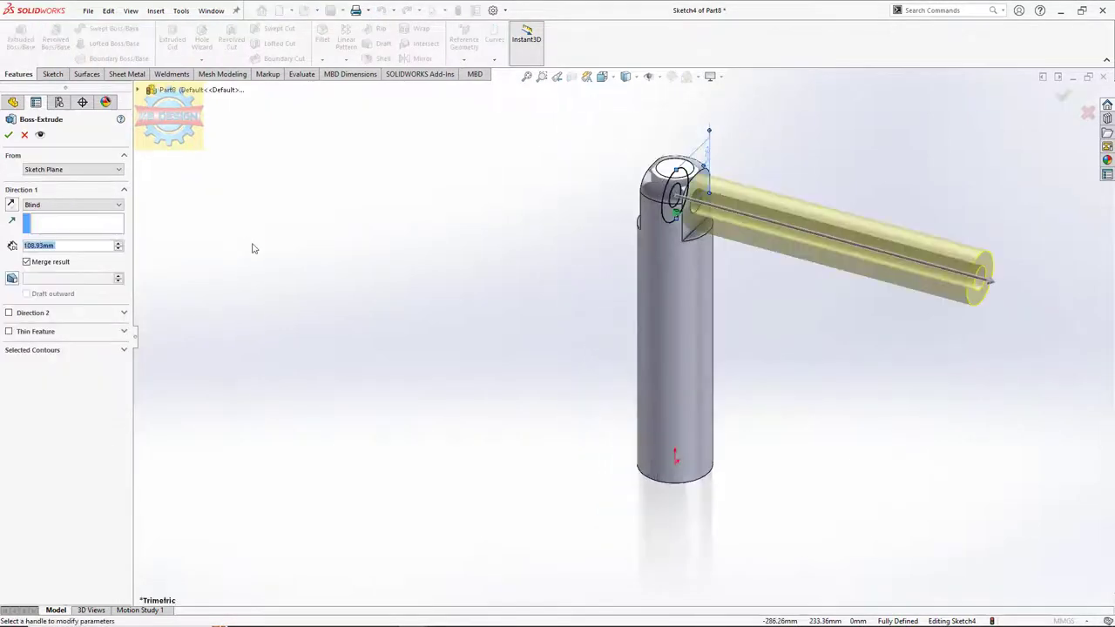
{"action": "type", "text": "2"}
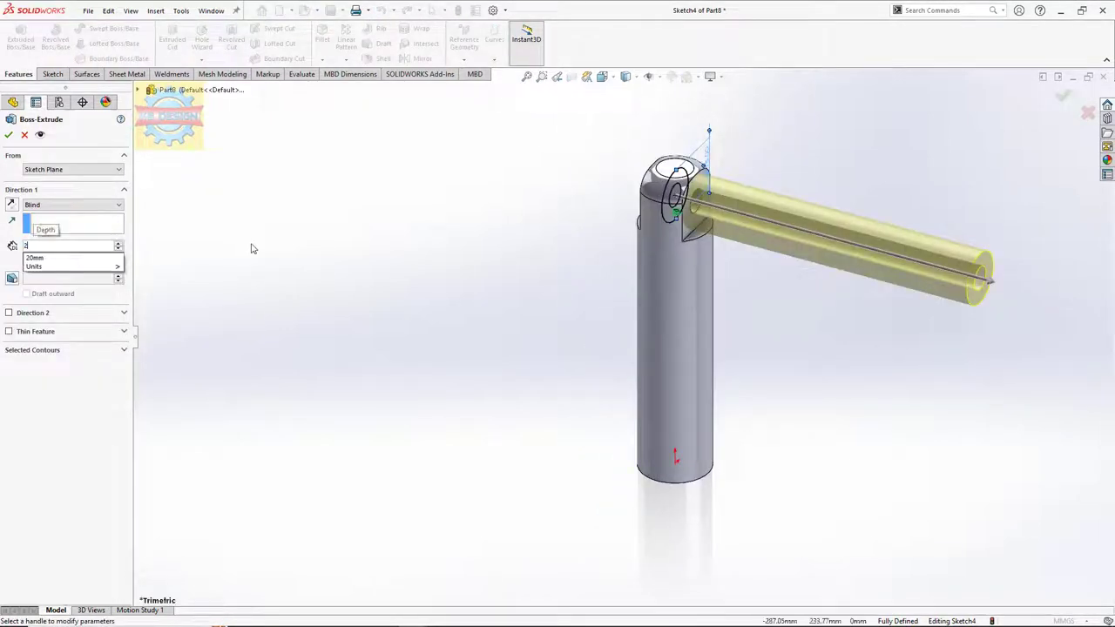
{"action": "type", "text": "5"}
{"action": "key", "text": "Return"}
{"action": "left_click", "coordinate": [26, 204]}
{"action": "left_click", "coordinate": [39, 256]}
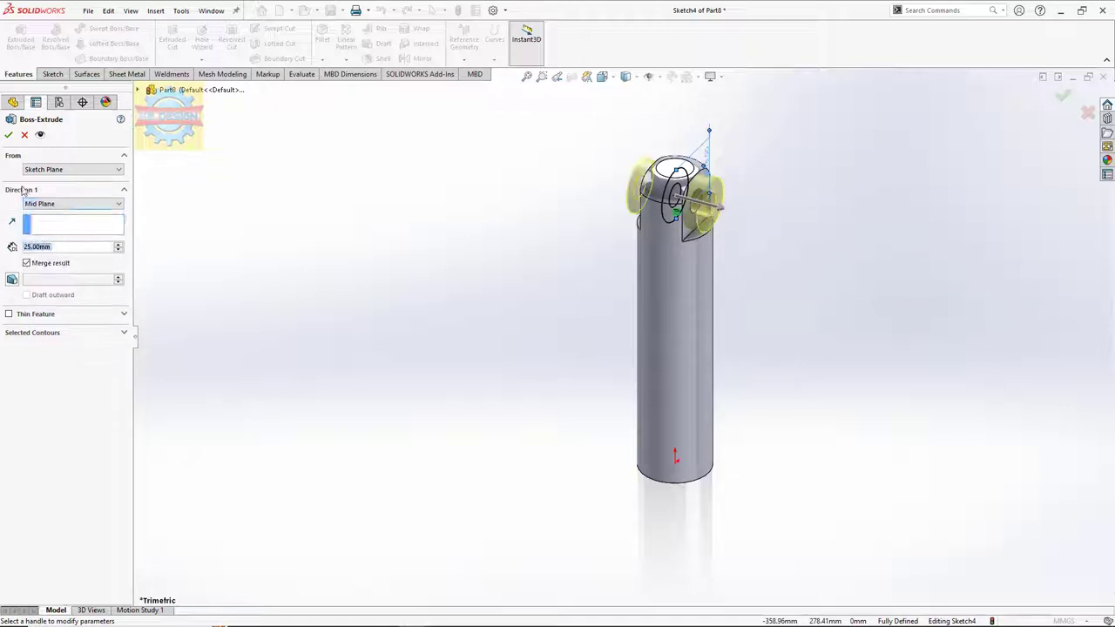
{"action": "left_click", "coordinate": [9, 136]}
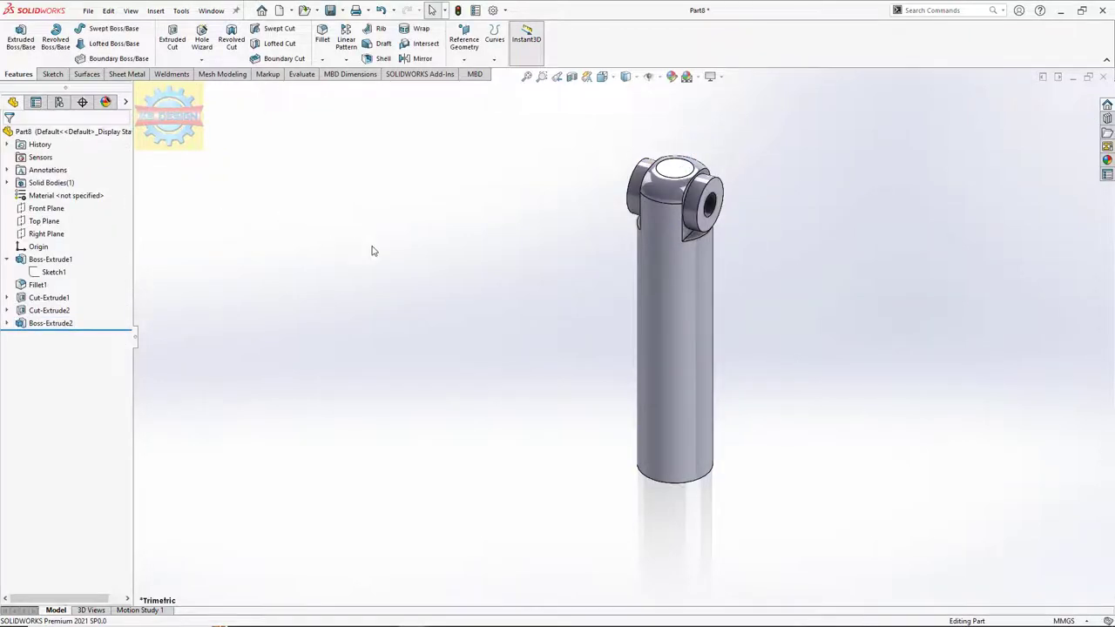
On the Top Plane, sketch a 27 mm diameter circle centred on the origin.
{"action": "left_click", "coordinate": [44, 221]}
{"action": "left_click", "coordinate": [66, 213]}
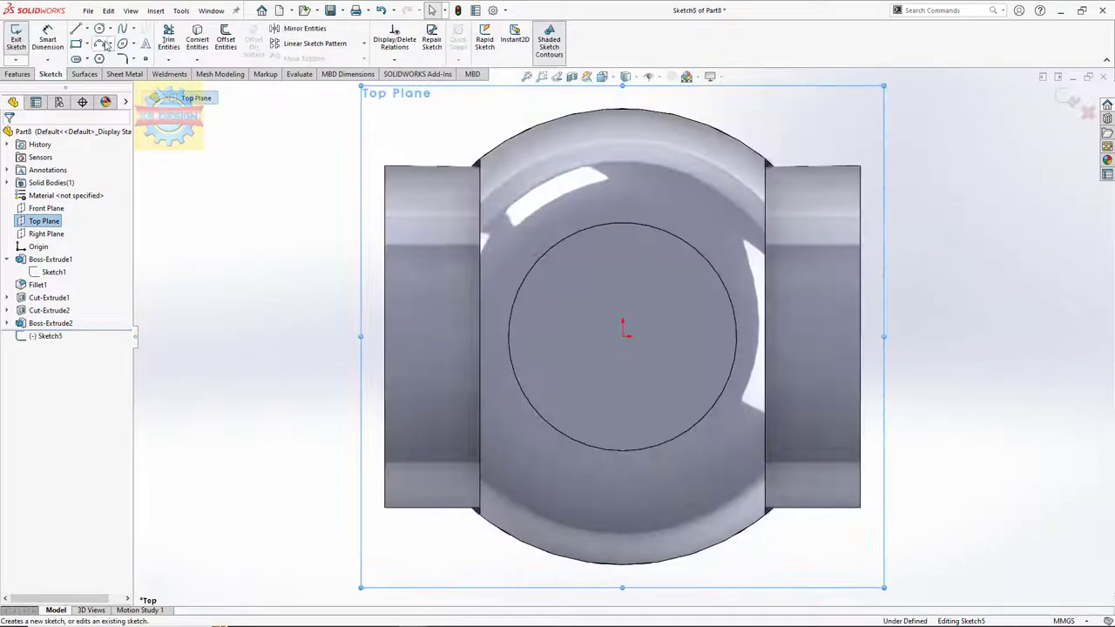
{"action": "left_click", "coordinate": [99, 28]}
{"action": "left_click", "coordinate": [623, 338]}
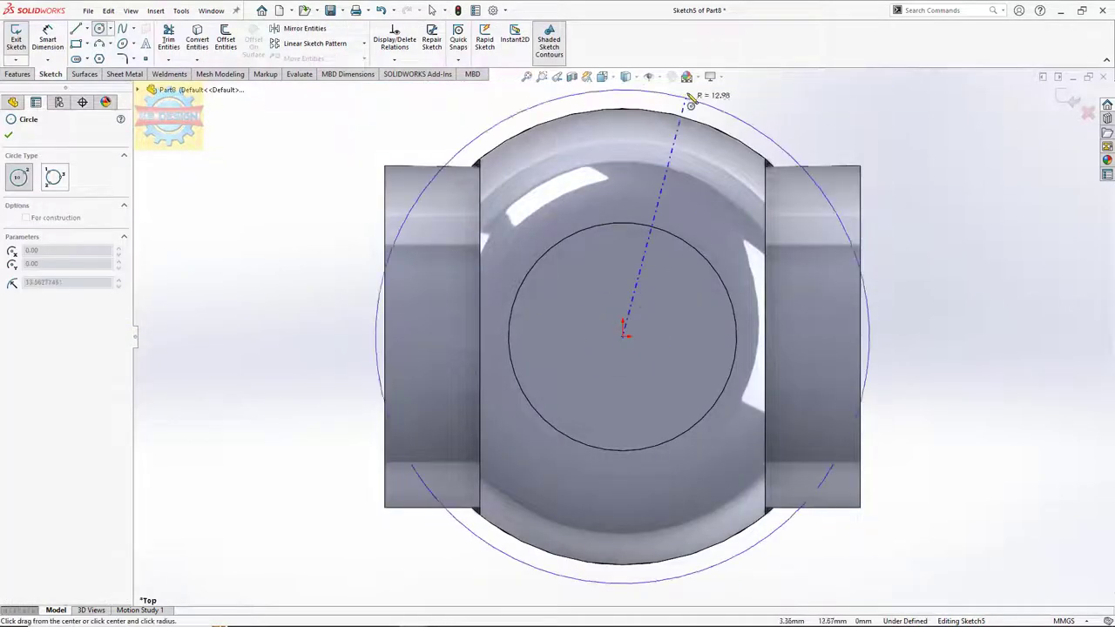
{"action": "left_click", "coordinate": [688, 98]}
{"action": "left_click", "coordinate": [49, 42]}
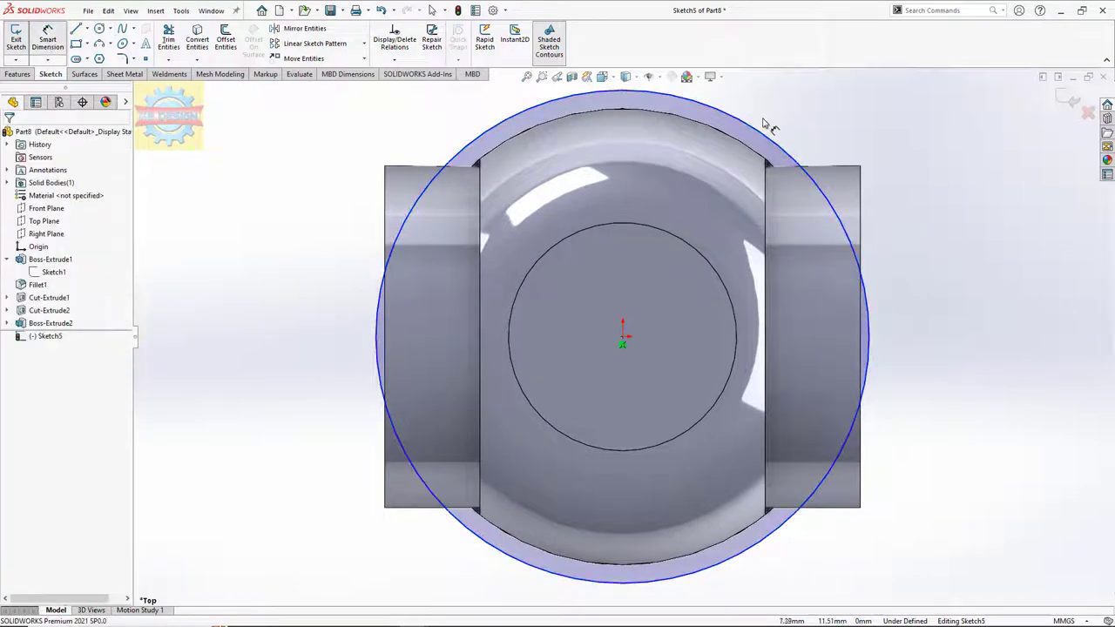
{"action": "left_click", "coordinate": [780, 140]}
{"action": "left_click", "coordinate": [815, 123]}
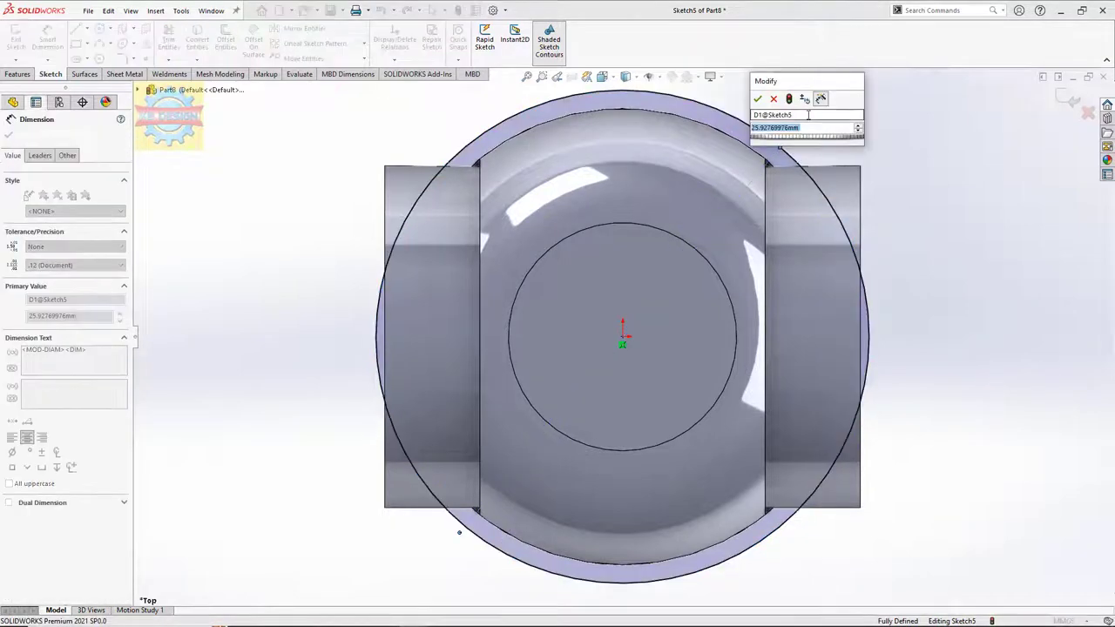
{"action": "type", "text": "27"}
{"action": "key", "text": "Return"}
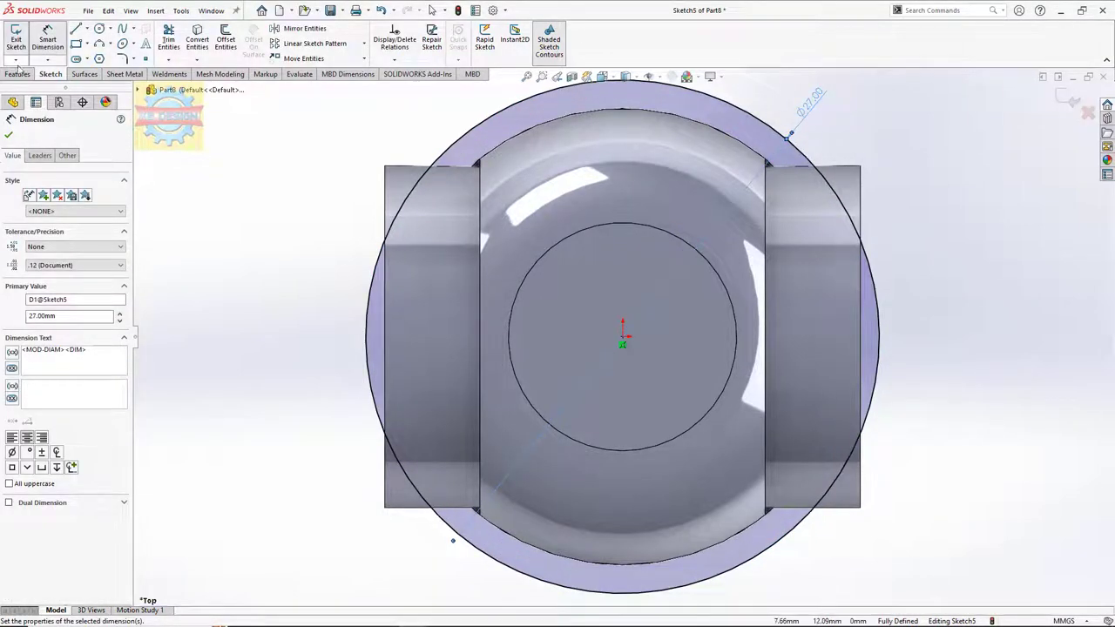
Extrude the 27 mm circle 80 mm upward to form the sleeve.
{"action": "left_click", "coordinate": [18, 74]}
{"action": "left_click", "coordinate": [19, 39]}
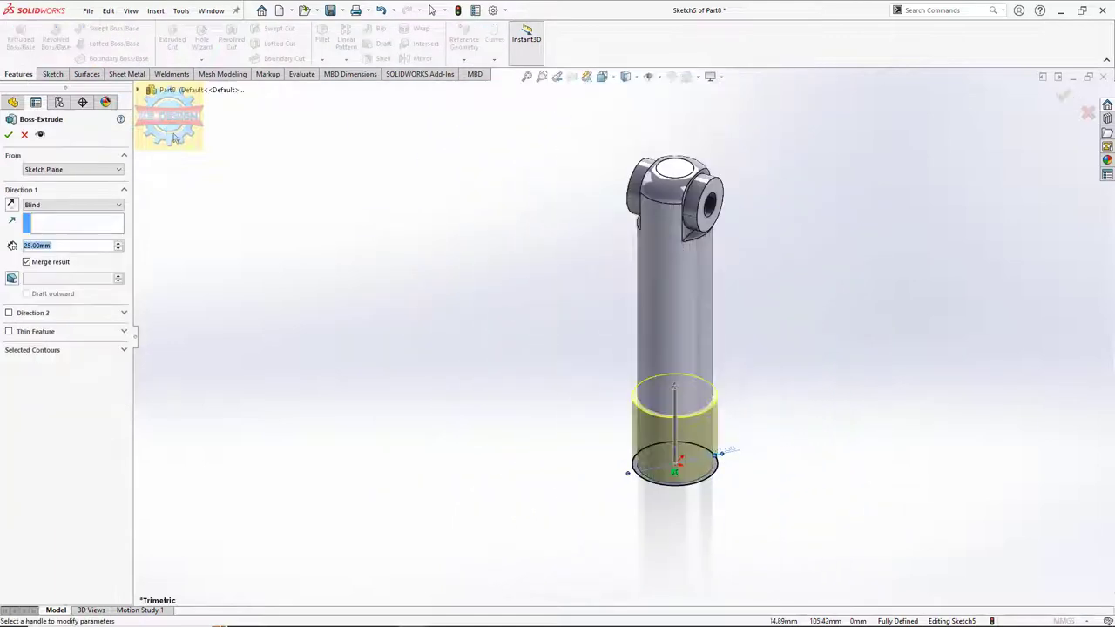
{"action": "type", "text": "80.5"}
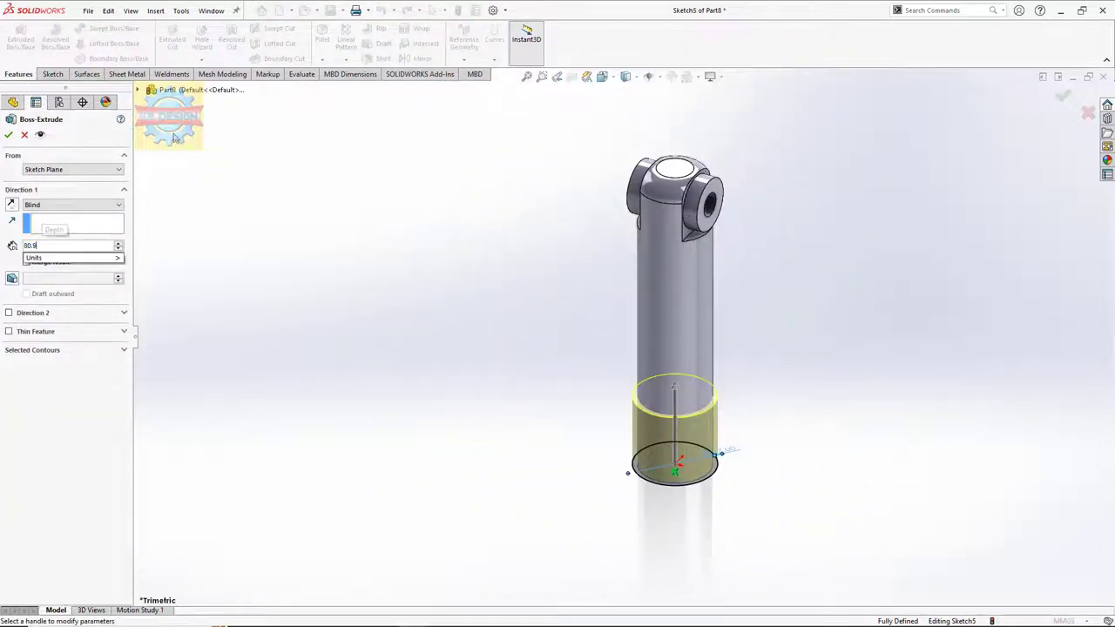
{"action": "type", "text": ".93mm"}
{"action": "key", "text": "Return"}
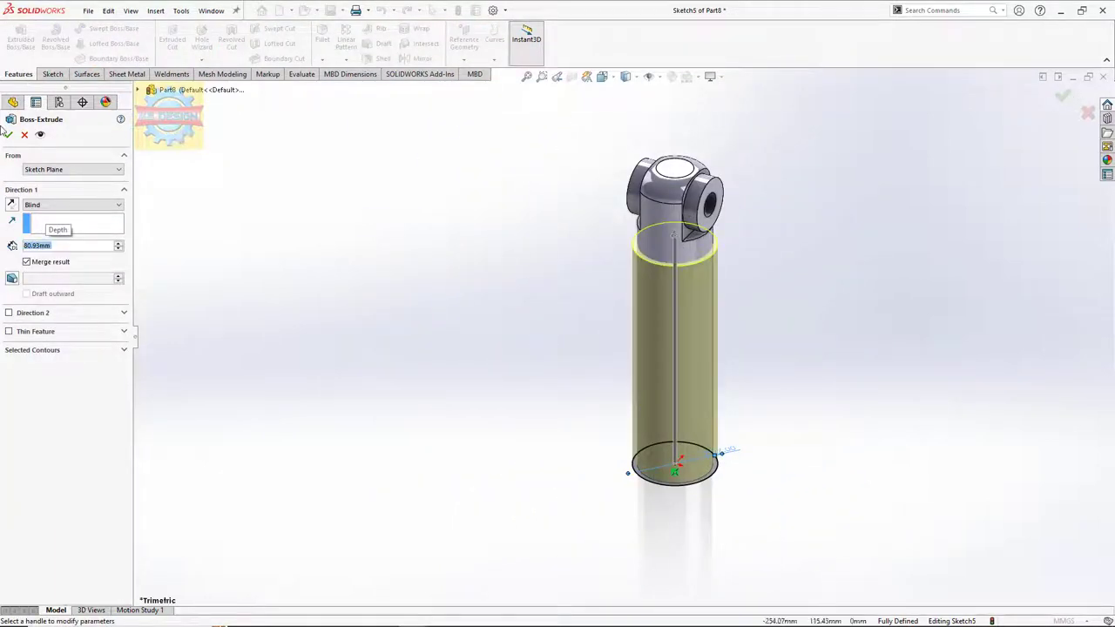
{"action": "left_click", "coordinate": [8, 135]}
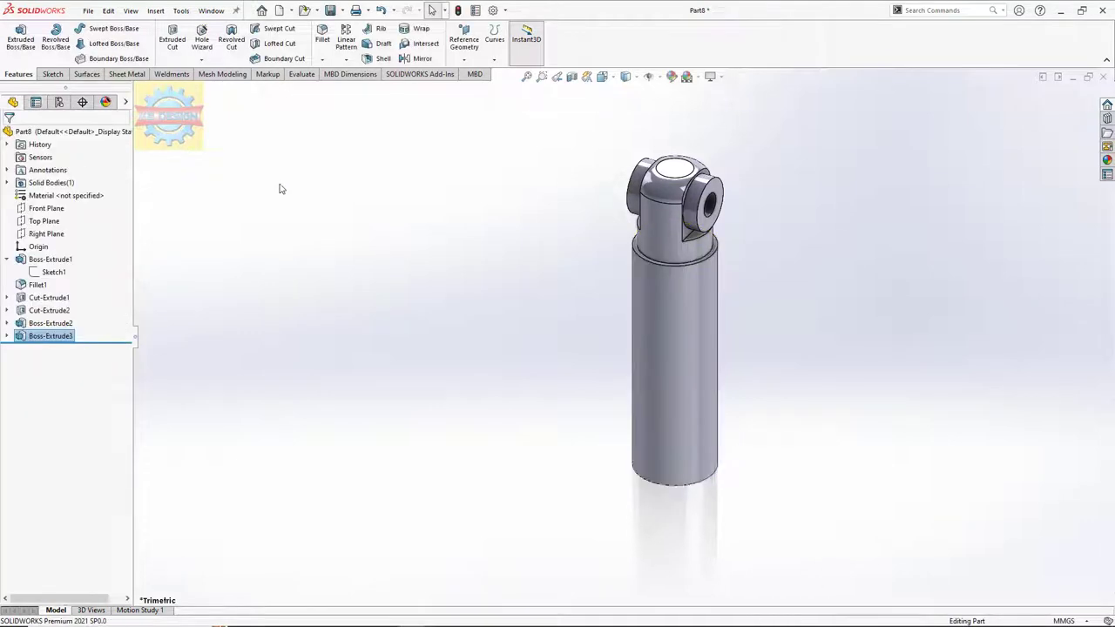
{"action": "left_click", "coordinate": [494, 57]}
Create a sketch on the sleeve's top face to base the helix on.
{"action": "left_click", "coordinate": [518, 145]}
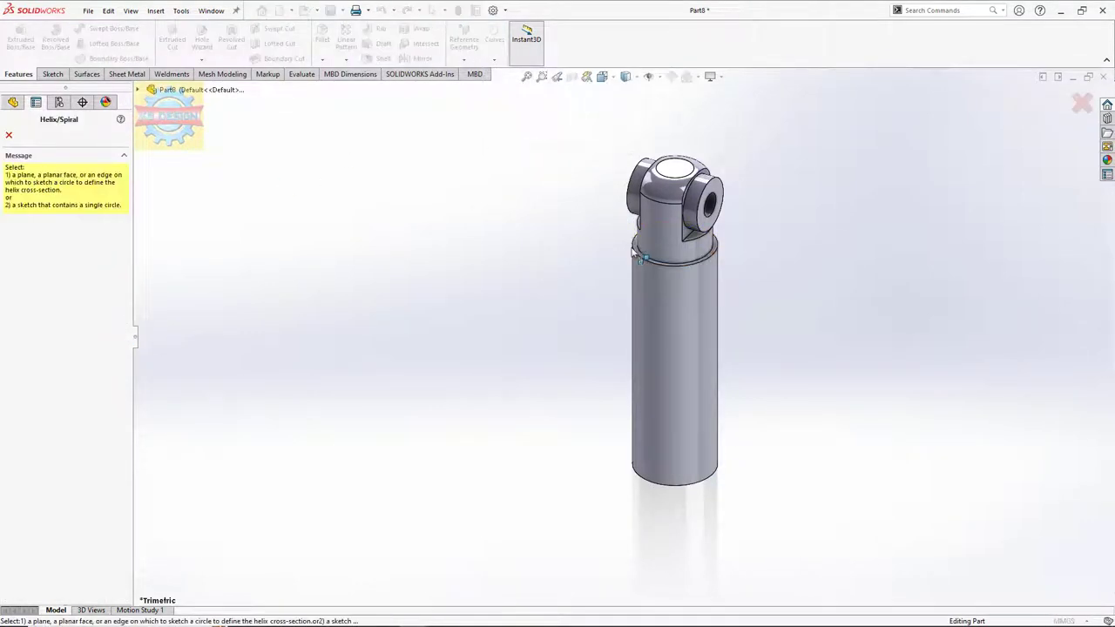
{"action": "left_click", "coordinate": [634, 253]}
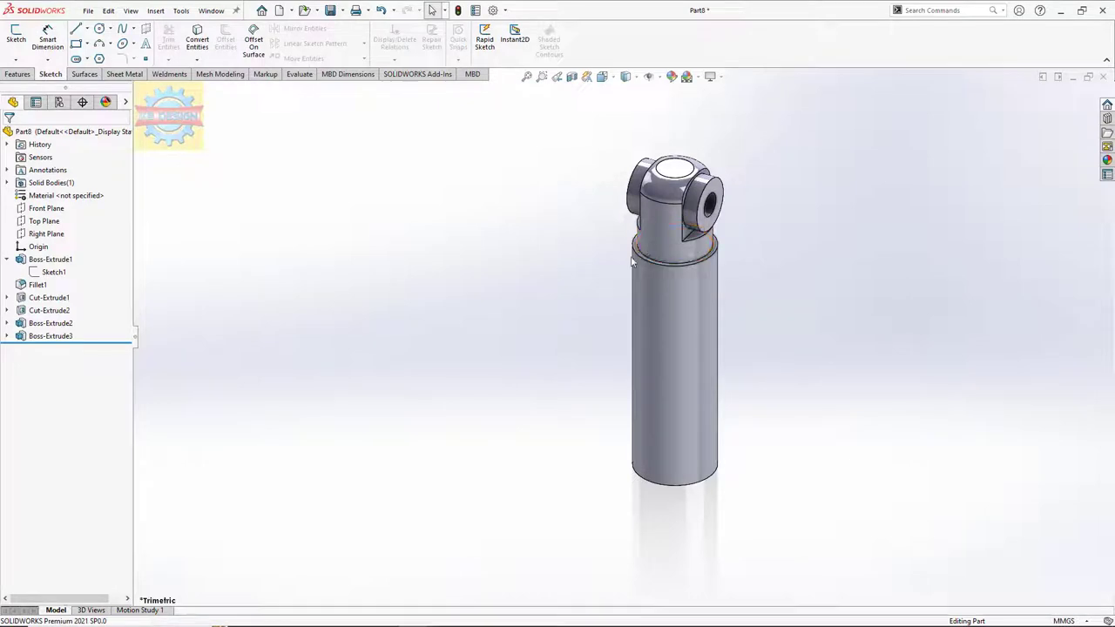
{"action": "left_click", "coordinate": [635, 247]}
{"action": "left_click", "coordinate": [682, 213]}
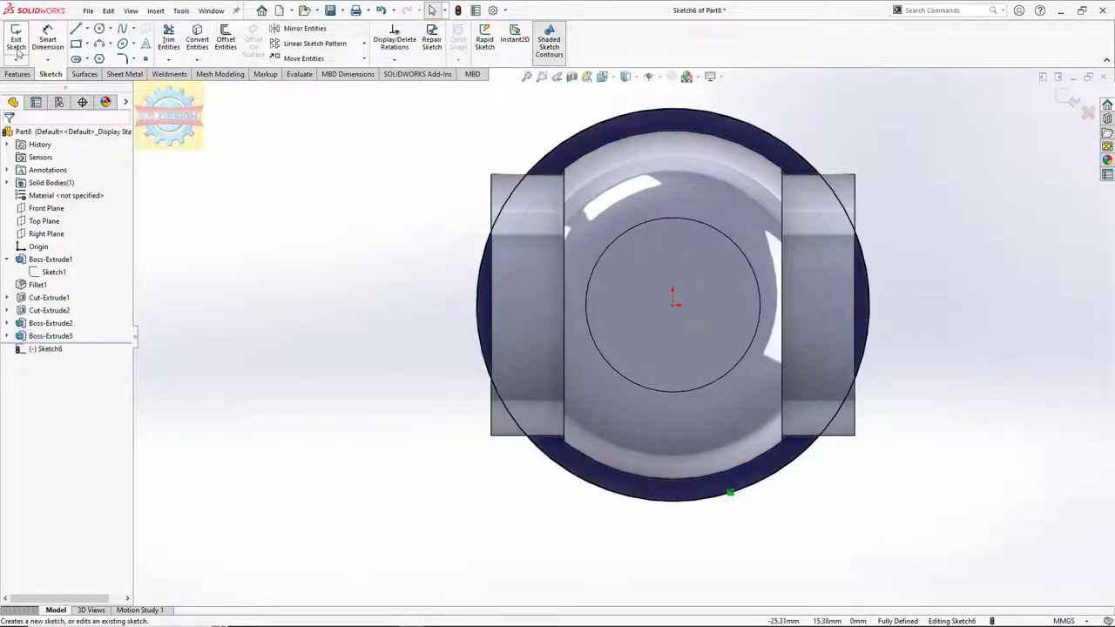
{"action": "left_click", "coordinate": [16, 39]}
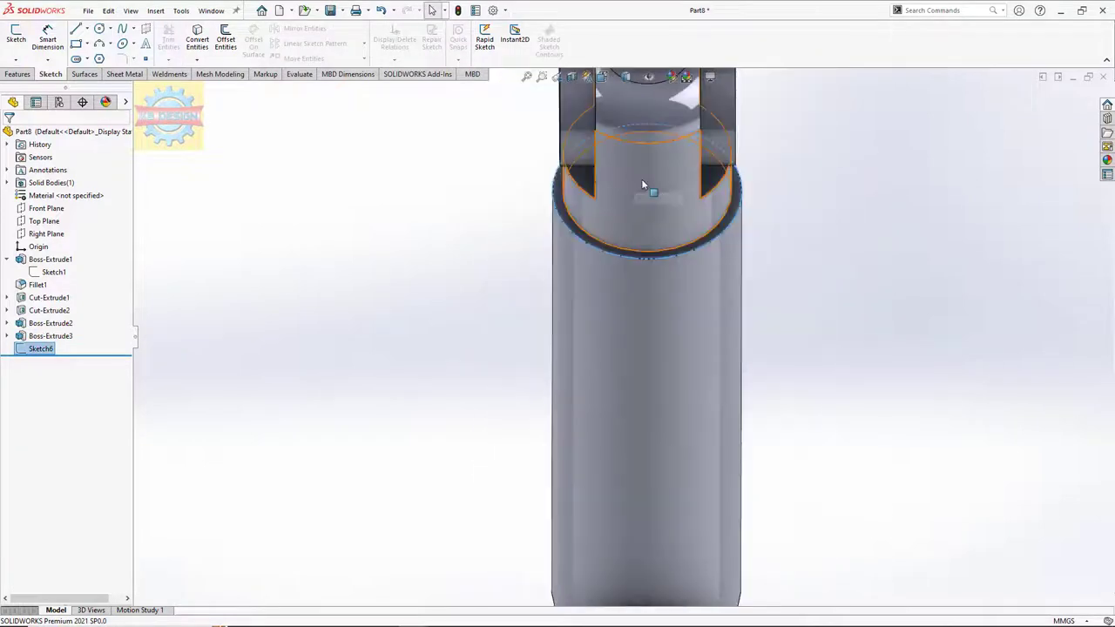
Add a clockwise helix, 50 mm high with 3 mm pitch, running downward from the top face.
{"action": "left_click", "coordinate": [17, 74]}
{"action": "left_click", "coordinate": [494, 39]}
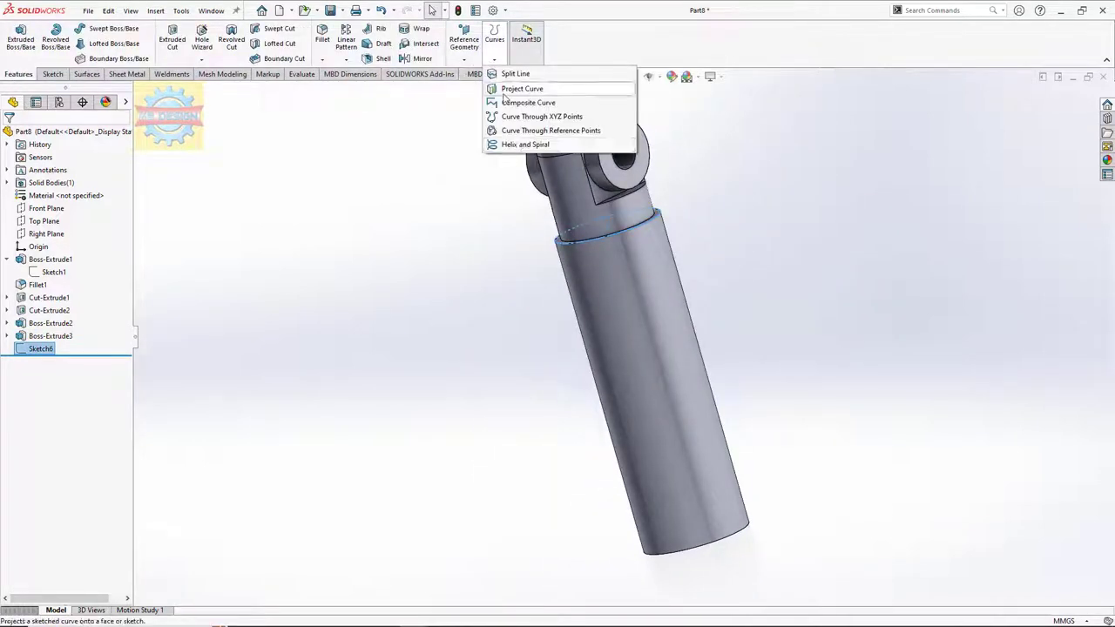
{"action": "left_click", "coordinate": [522, 144]}
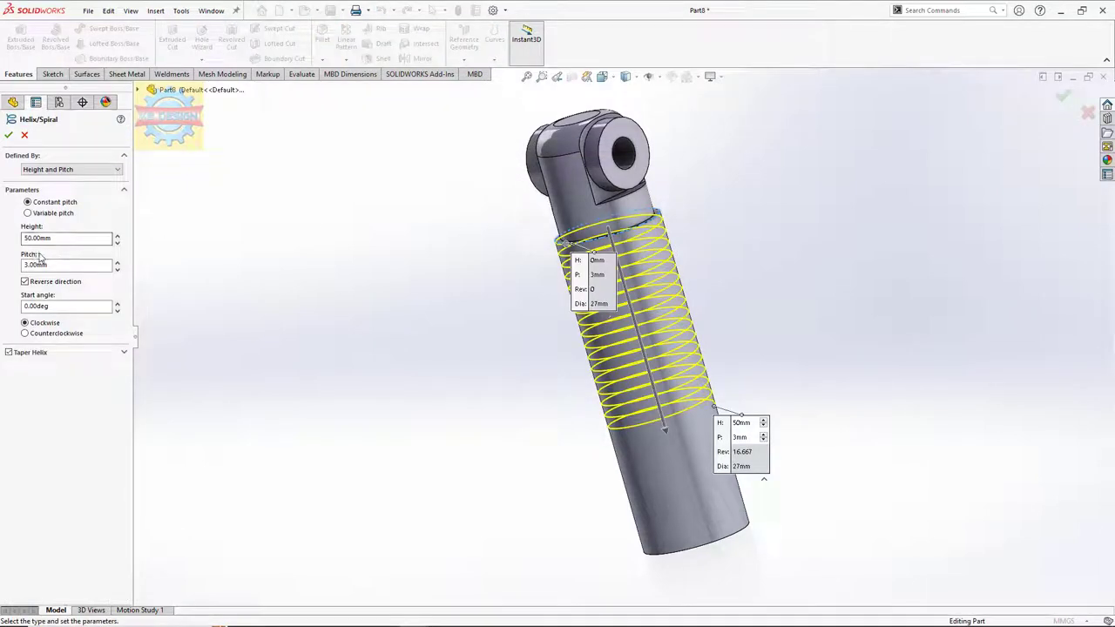
{"action": "middle_click_drag", "start_coordinate": [410, 286], "coordinate": [461, 279]}
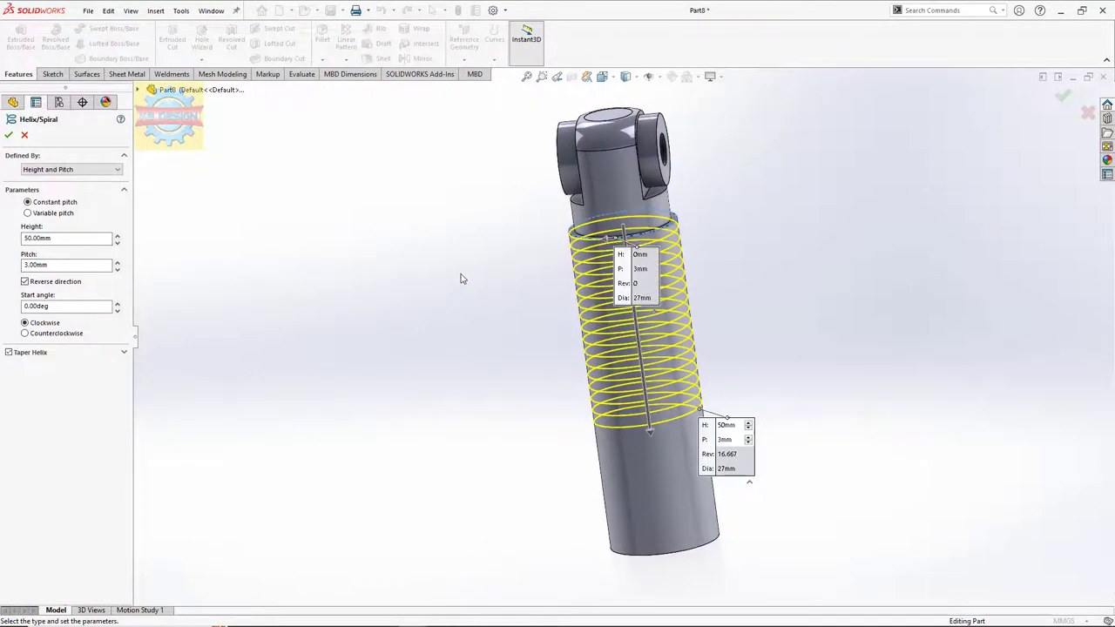
{"action": "left_click", "coordinate": [9, 136]}
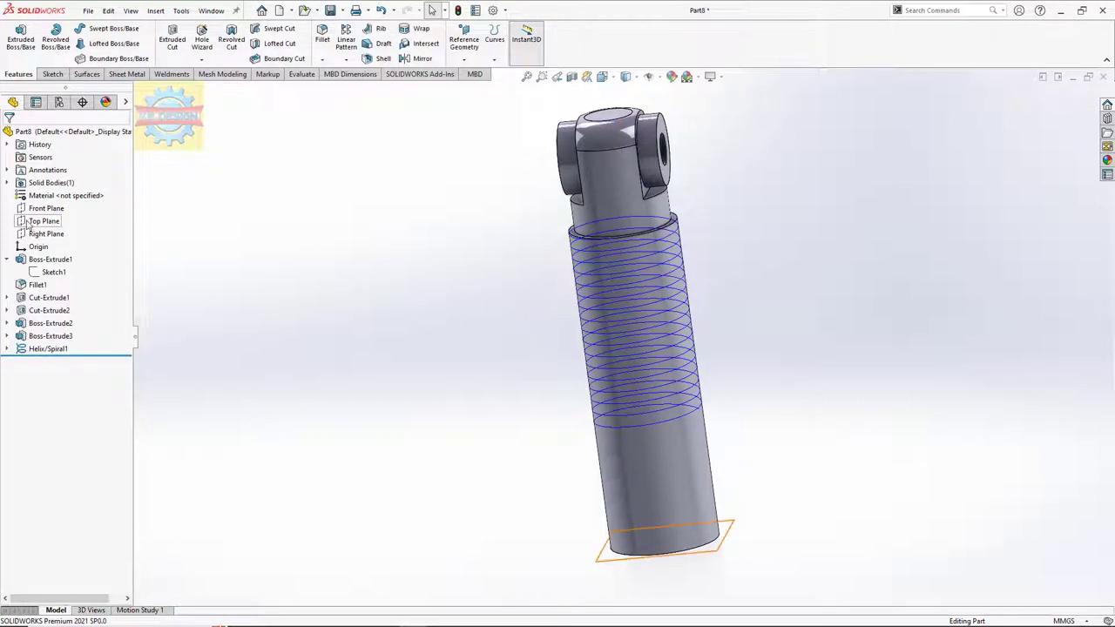
Sketch a closed triangle of lines on the Right Plane at the cylinder's top edge.
{"action": "left_click", "coordinate": [45, 234]}
{"action": "left_click", "coordinate": [39, 215]}
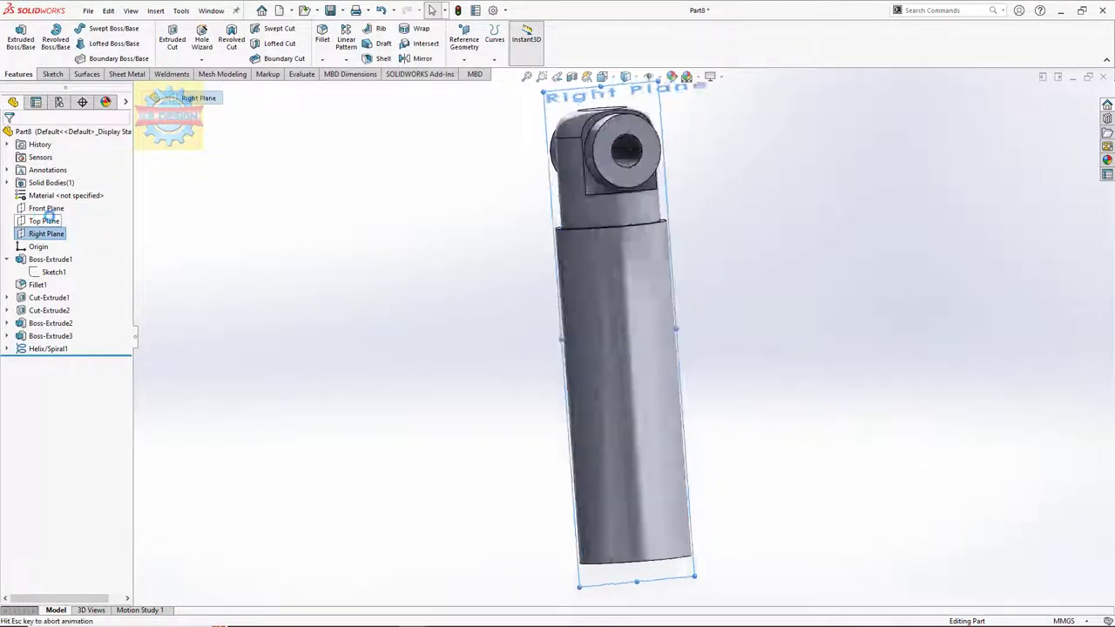
{"action": "scroll", "coordinate": [573, 206], "scroll_direction": "down", "scroll_amount": 5}
{"action": "scroll", "coordinate": [662, 340], "scroll_direction": "down", "scroll_amount": 2}
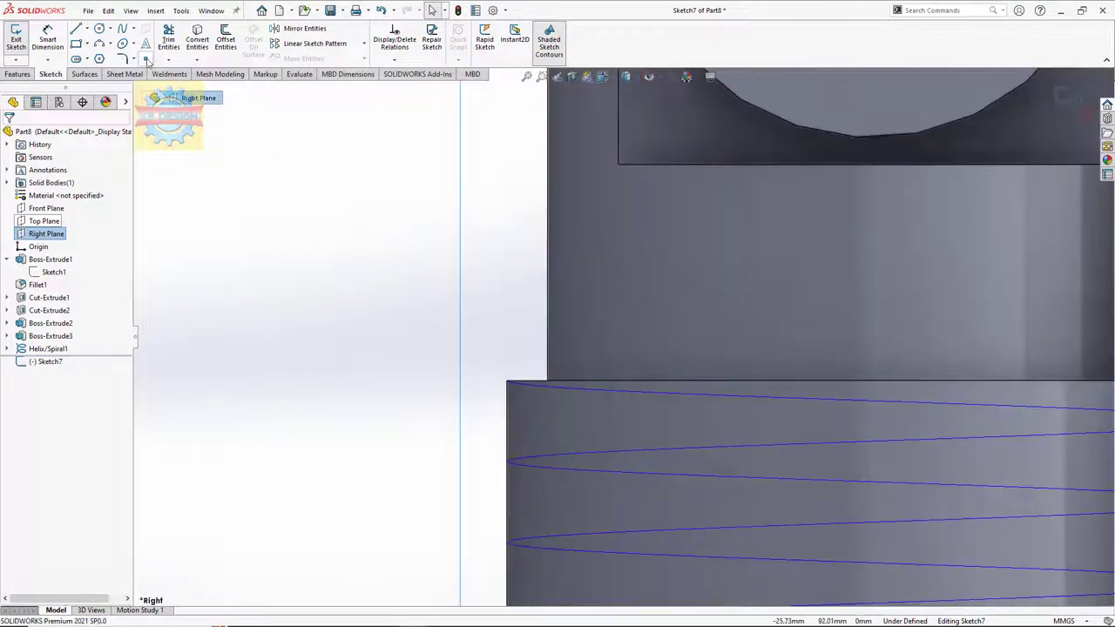
{"action": "left_click", "coordinate": [82, 30]}
{"action": "left_click", "coordinate": [546, 380]}
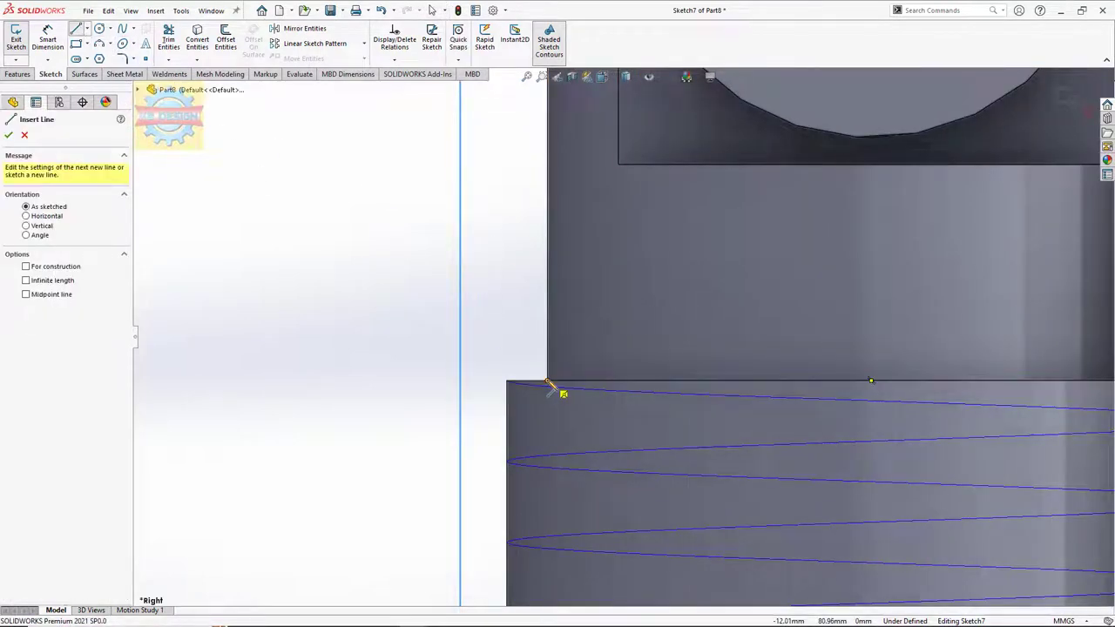
{"action": "left_click", "coordinate": [506, 360]}
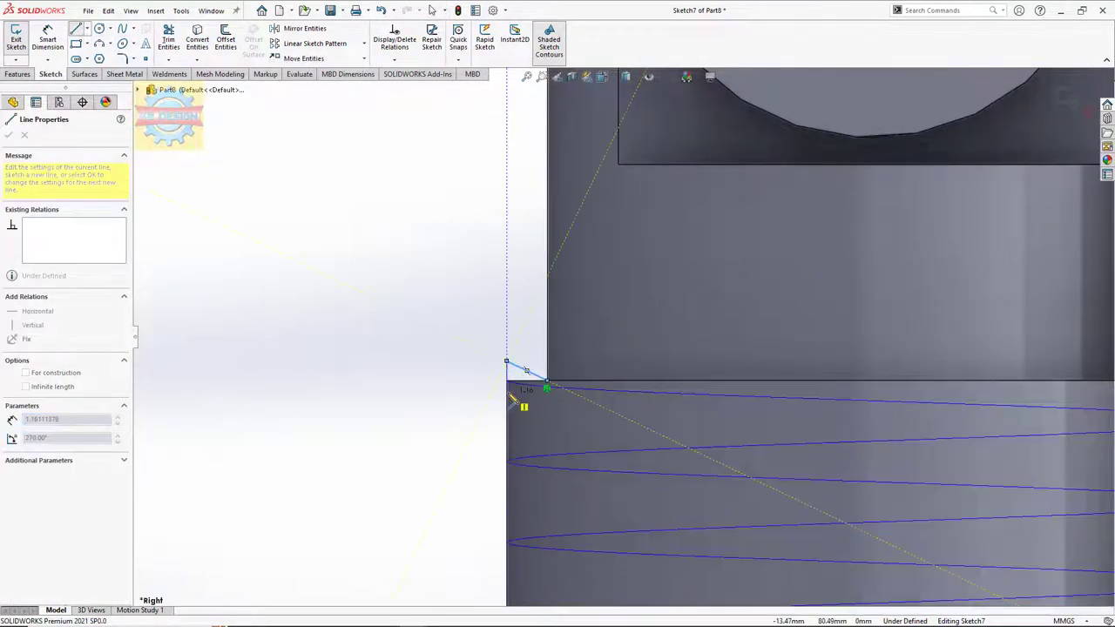
{"action": "left_click", "coordinate": [506, 380]}
{"action": "left_click", "coordinate": [545, 379]}
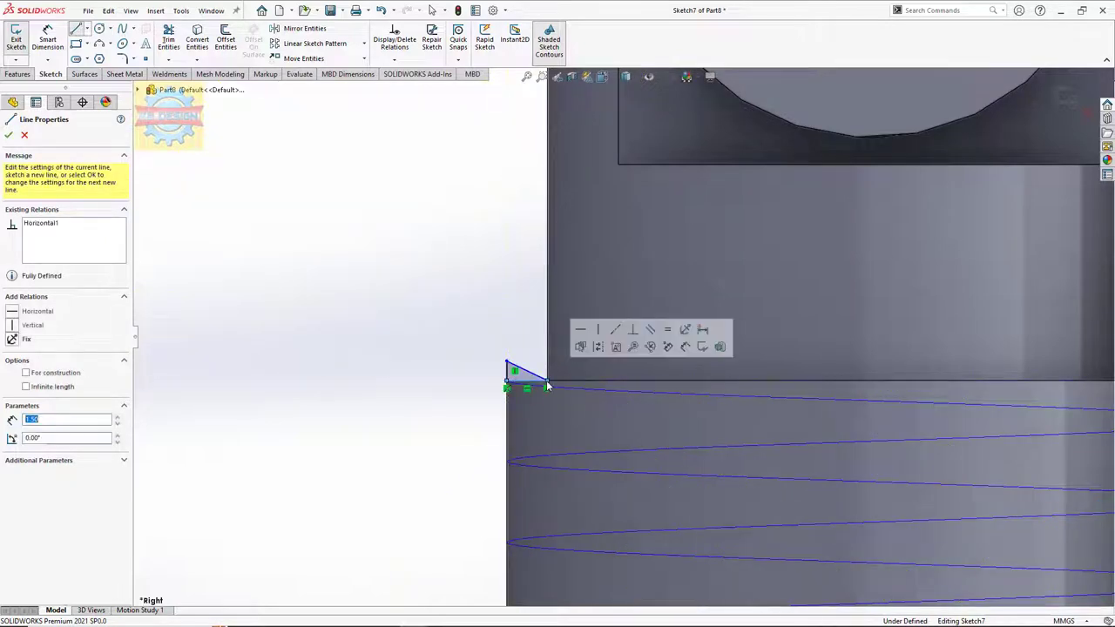
{"action": "key", "text": "Escape"}
Mirror the triangle's lines about its bottom edge.
{"action": "left_click", "coordinate": [304, 27]}
{"action": "left_click", "coordinate": [525, 376]}
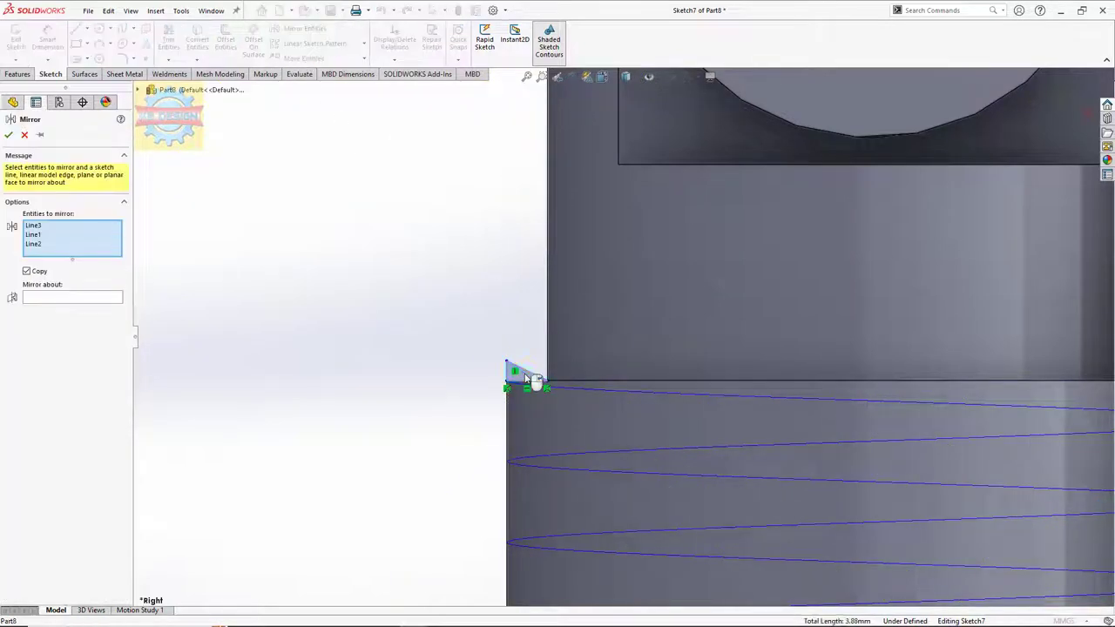
{"action": "left_click", "coordinate": [74, 299]}
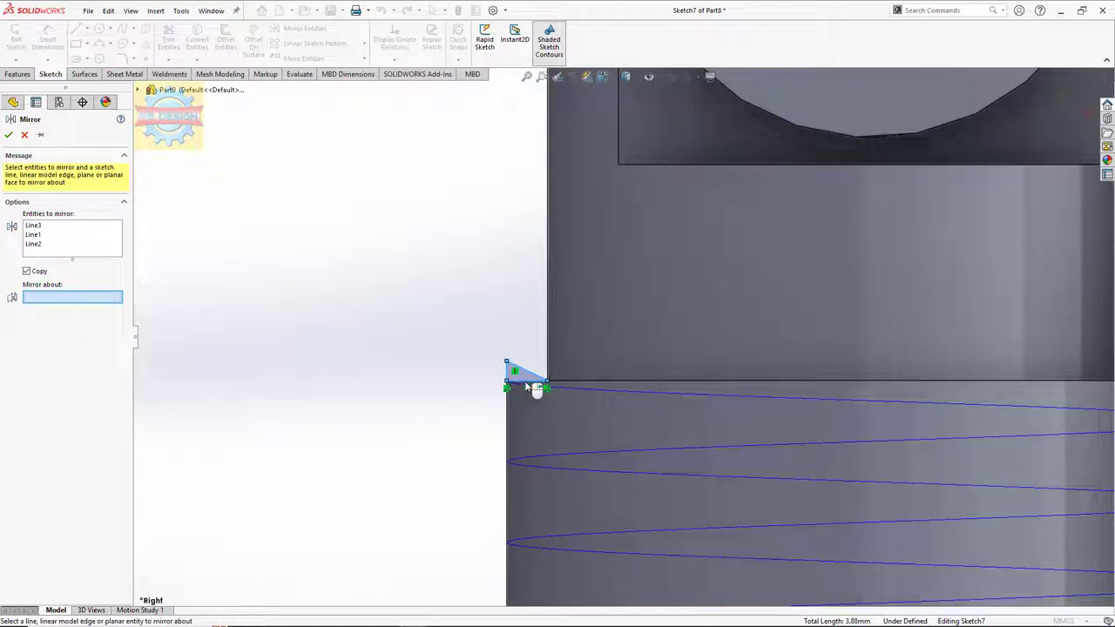
{"action": "left_click", "coordinate": [527, 385]}
{"action": "left_click", "coordinate": [9, 134]}
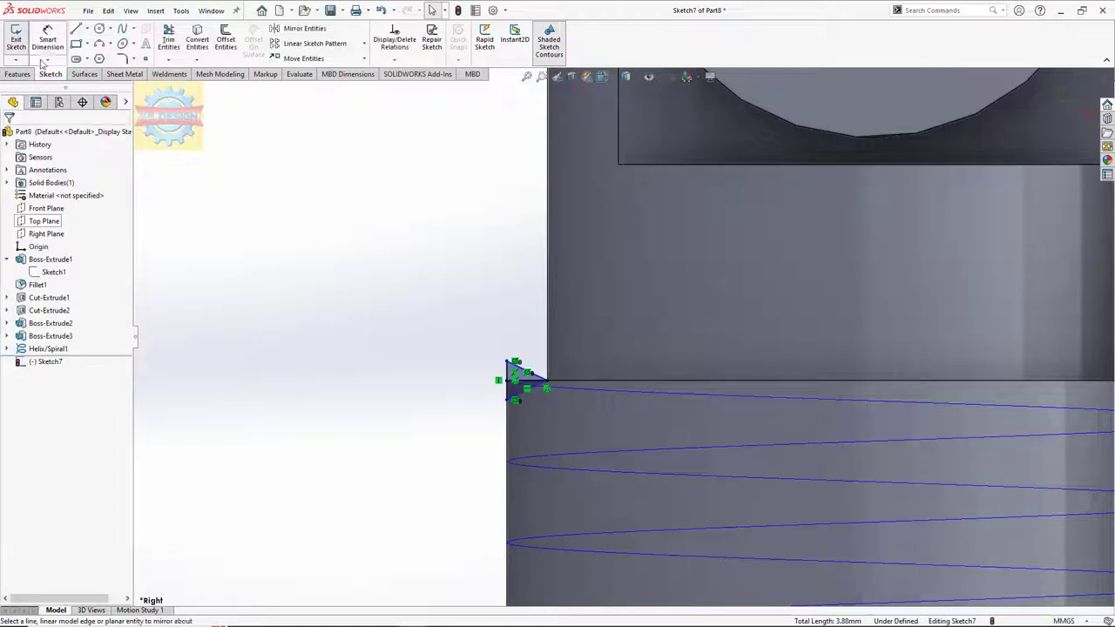
Dimension the triangle's vertical edge to 2 mm, discarding an over-constraining angle.
{"action": "left_click", "coordinate": [508, 391]}
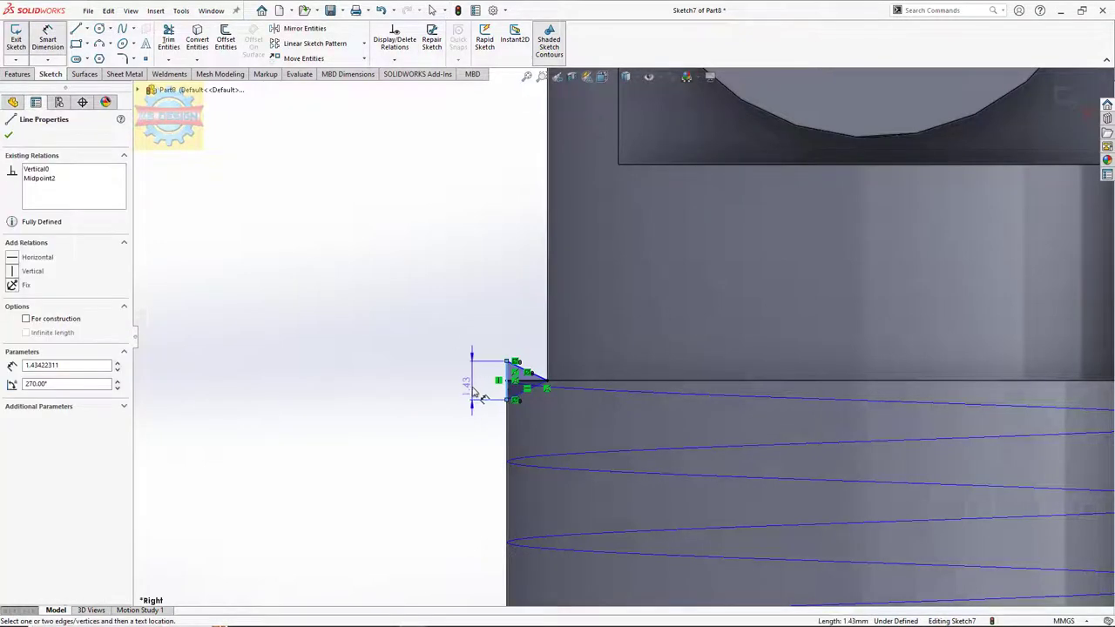
{"action": "left_click", "coordinate": [470, 383]}
{"action": "type", "text": "2"}
{"action": "key", "text": "Return"}
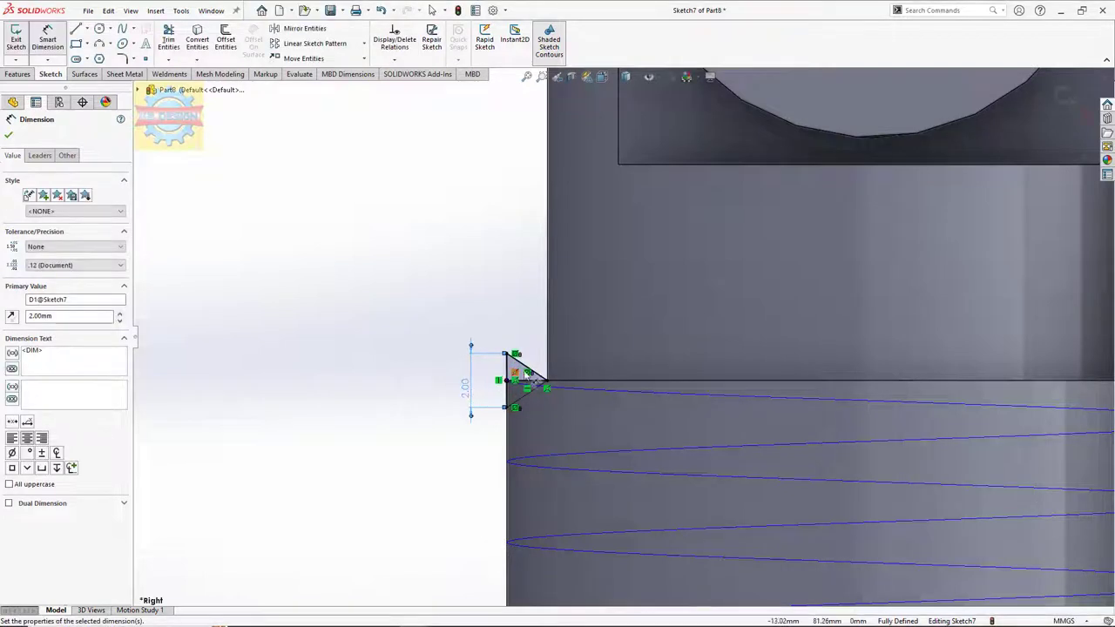
{"action": "left_click", "coordinate": [533, 394]}
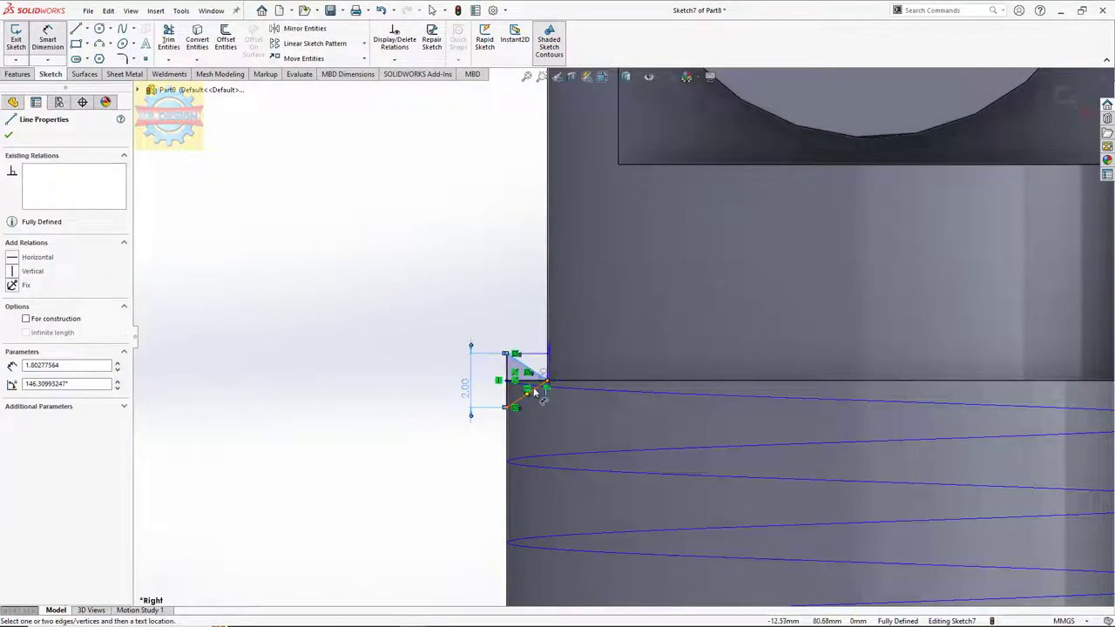
{"action": "left_click", "coordinate": [509, 375]}
{"action": "left_click", "coordinate": [409, 401]}
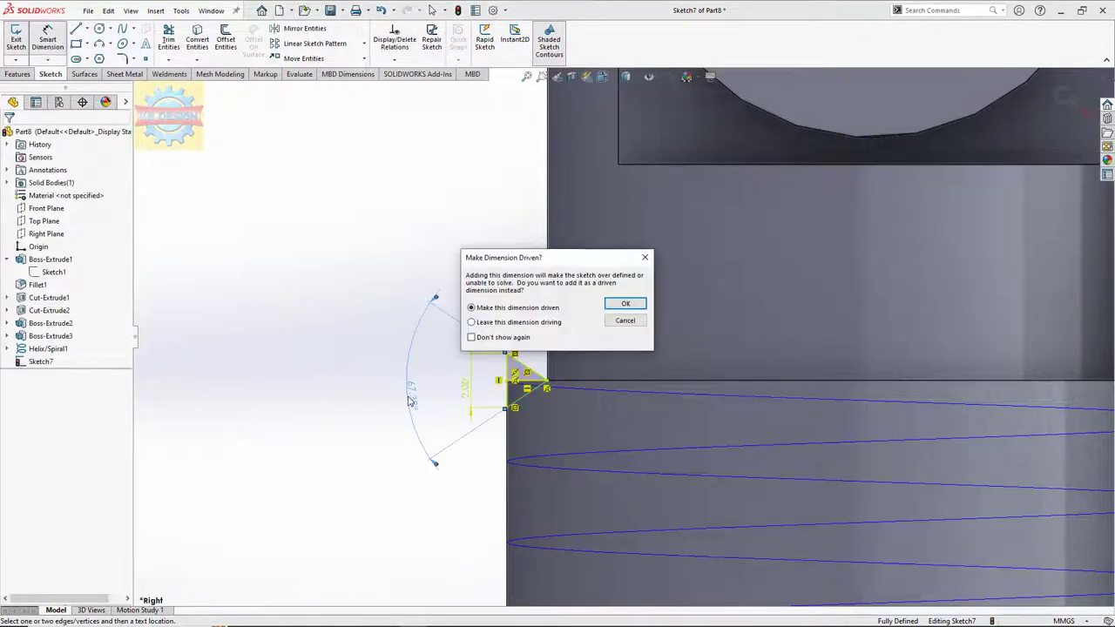
{"action": "key", "text": "Escape"}
Delete the short horizontal line and set a 60° angle between the two diagonals.
{"action": "scroll", "coordinate": [532, 407], "scroll_direction": "down", "scroll_amount": 2}
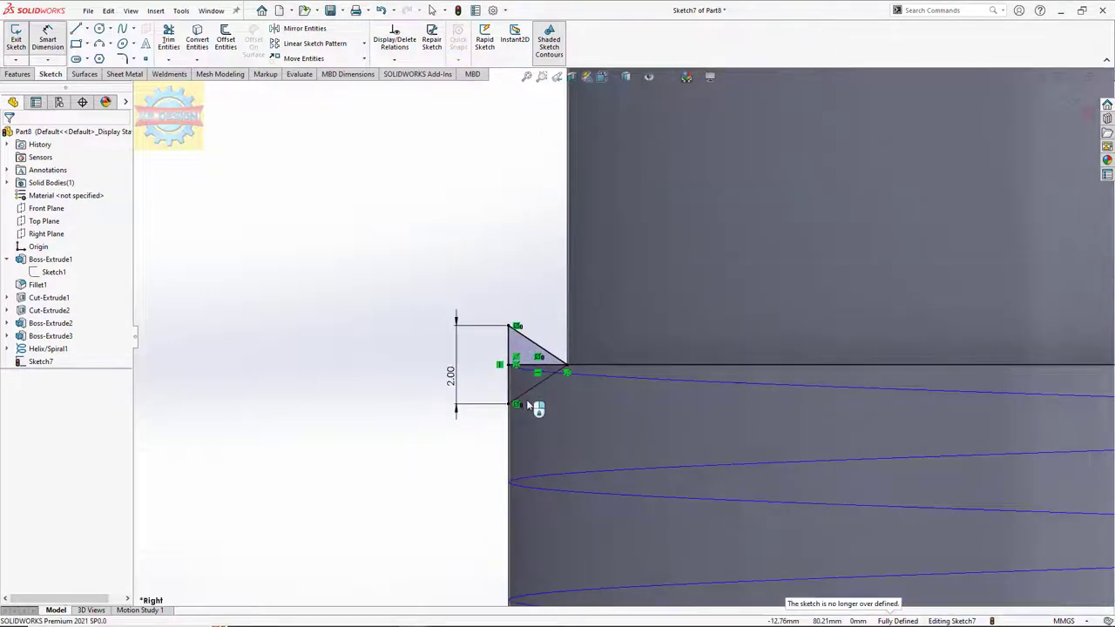
{"action": "left_click", "coordinate": [539, 373]}
{"action": "key", "text": "Delete"}
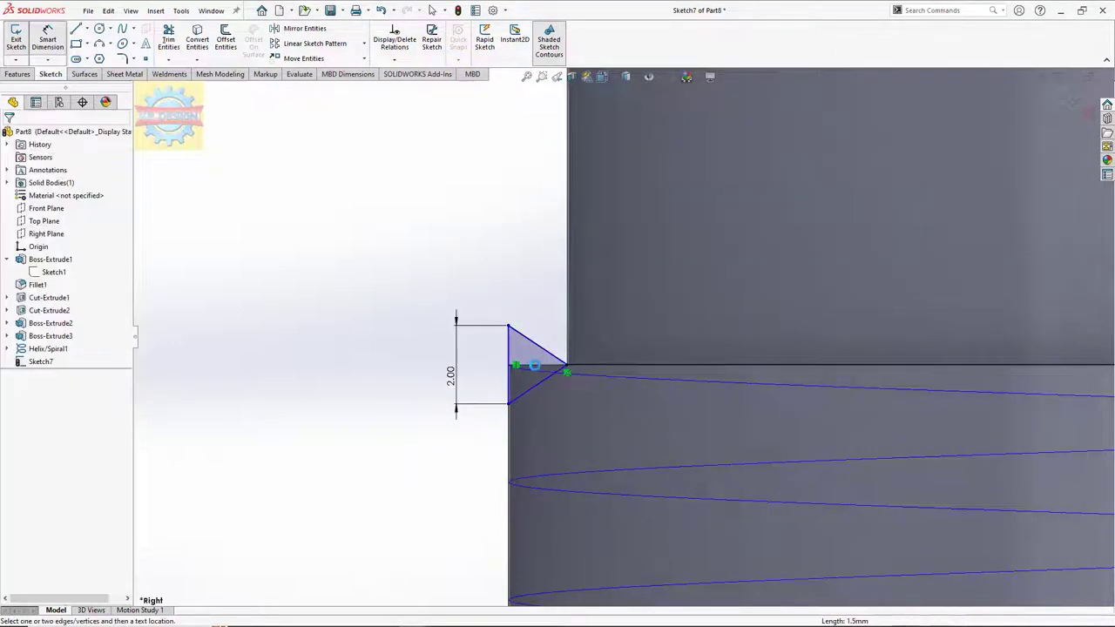
{"action": "left_click", "coordinate": [48, 43]}
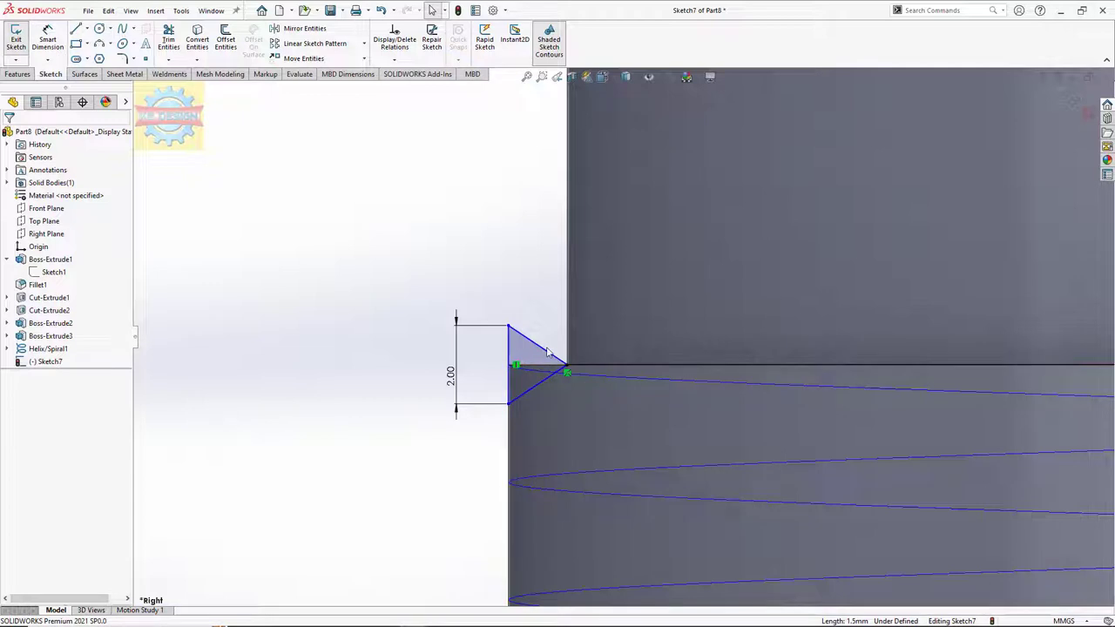
{"action": "left_click", "coordinate": [541, 380]}
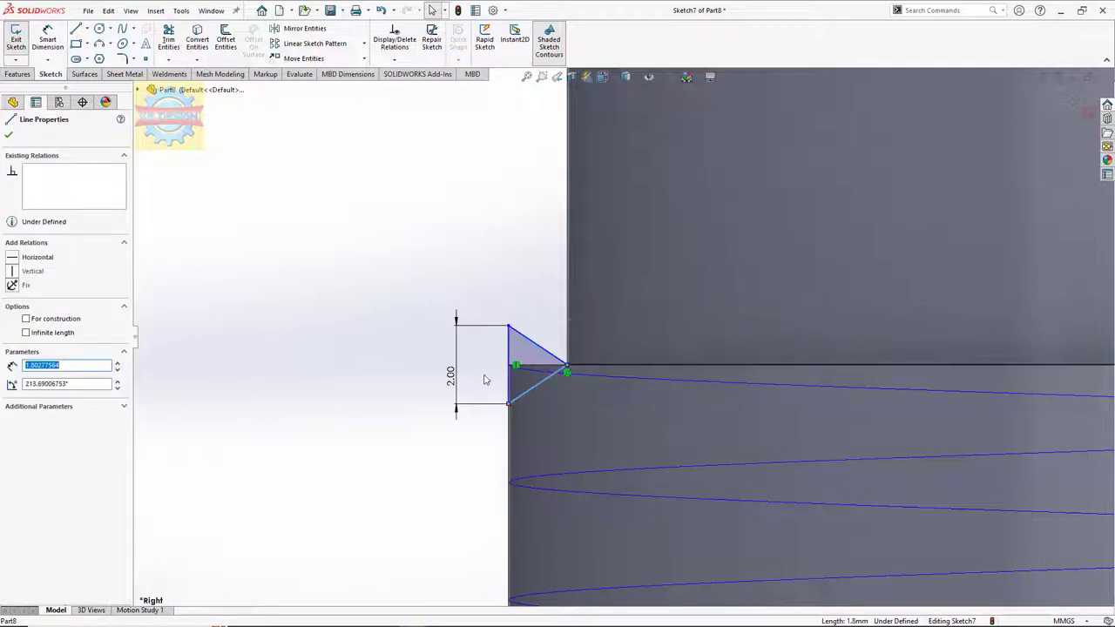
{"action": "left_click", "coordinate": [48, 42]}
{"action": "left_click", "coordinate": [535, 346]}
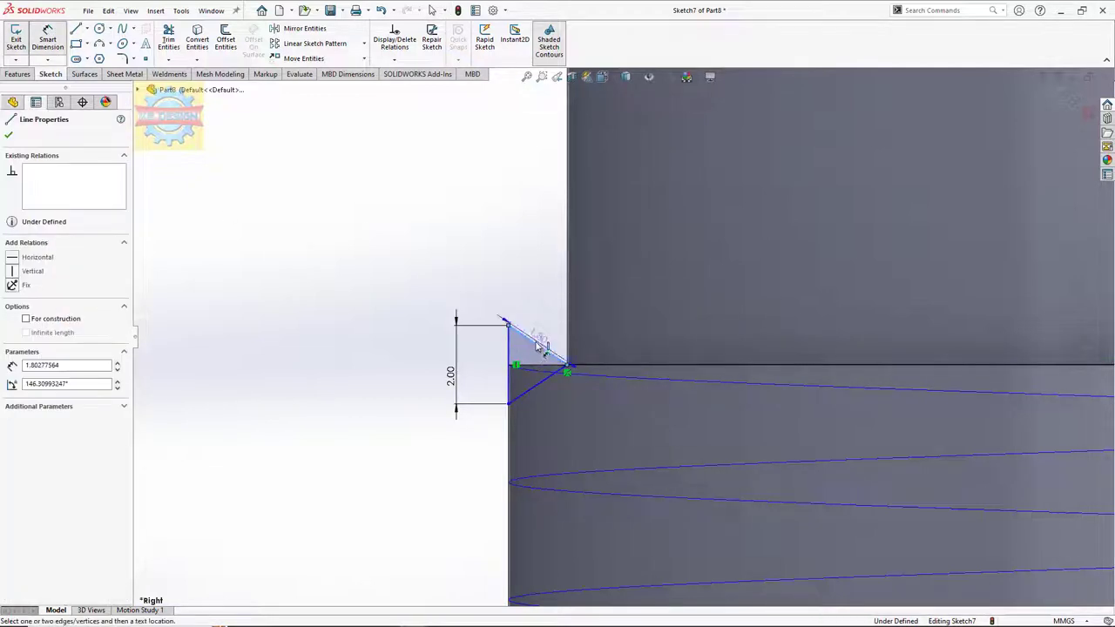
{"action": "left_click", "coordinate": [531, 388]}
{"action": "left_click", "coordinate": [421, 371]}
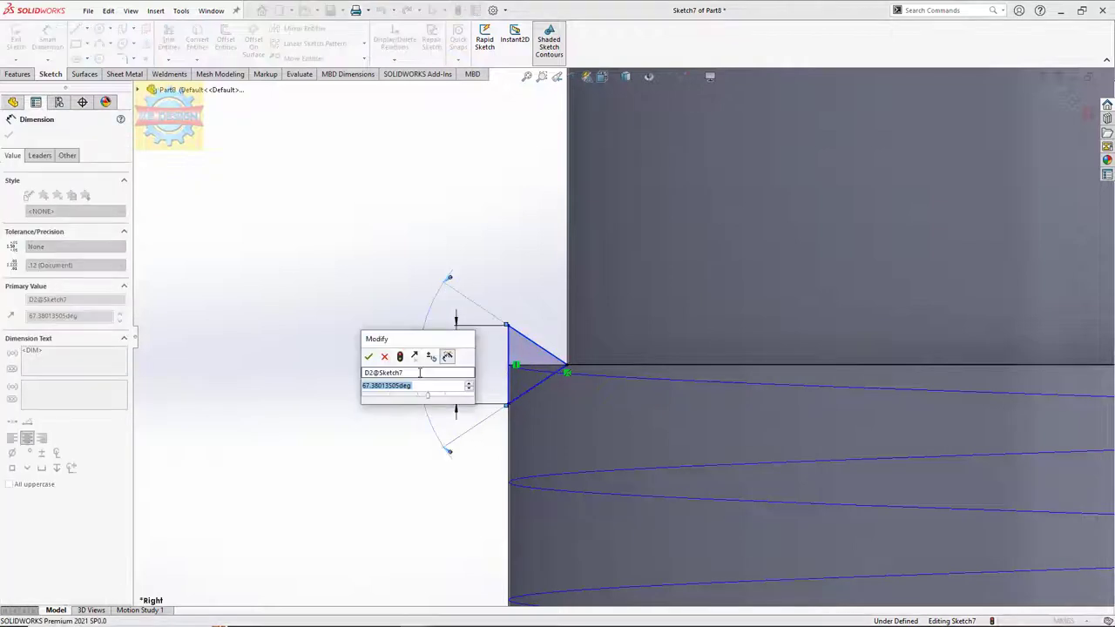
{"action": "type", "text": "60"}
{"action": "key", "text": "Return"}
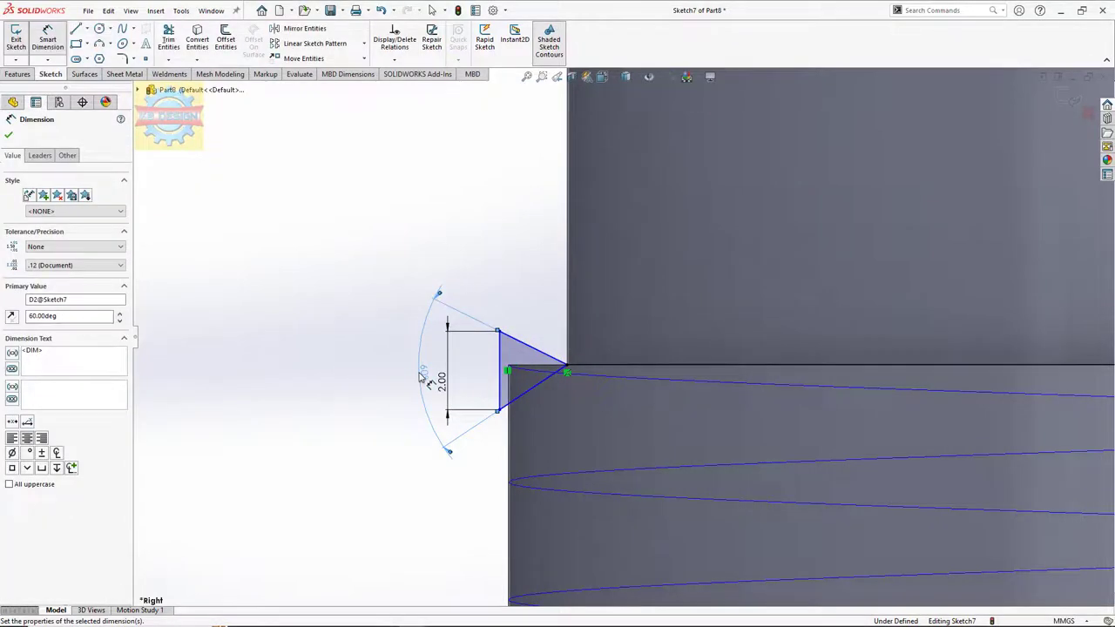
{"action": "key", "text": "Escape"}
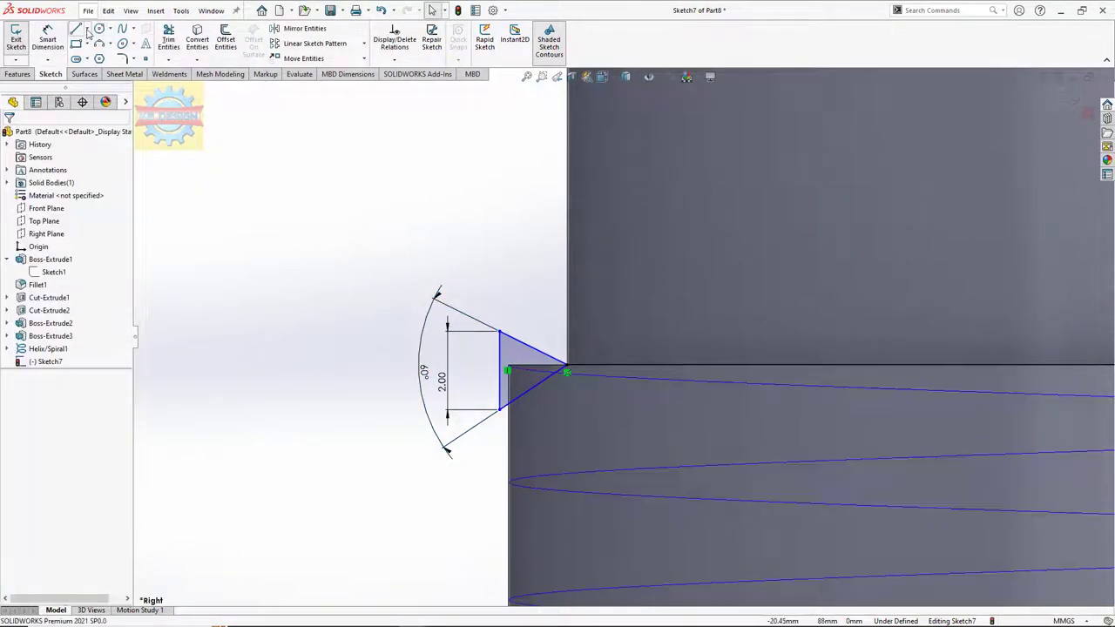
Add a horizontal construction centerline to the triangle's tip and inspect its lower corner point.
{"action": "left_click", "coordinate": [86, 30]}
{"action": "left_click", "coordinate": [100, 55]}
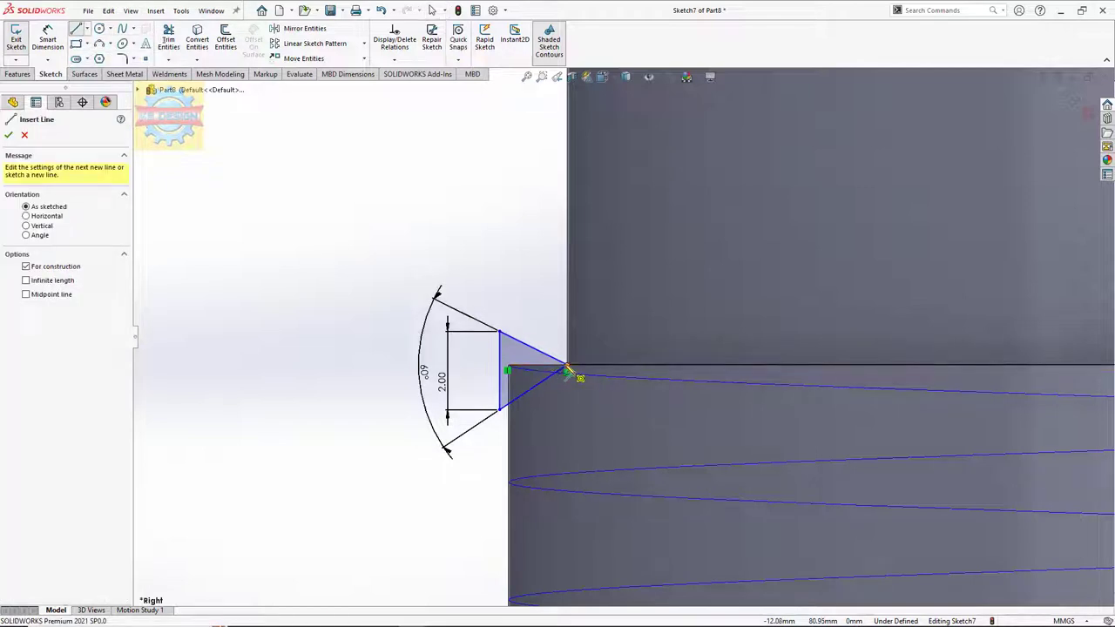
{"action": "left_click", "coordinate": [568, 370]}
{"action": "key", "text": "Escape"}
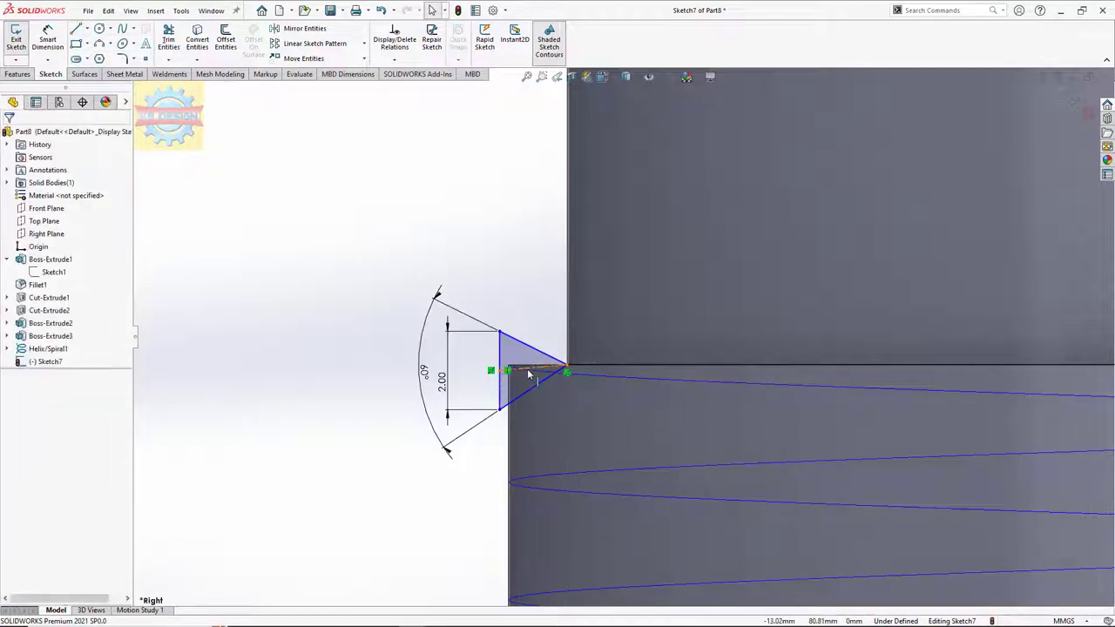
{"action": "left_click", "coordinate": [528, 374]}
{"action": "left_click", "coordinate": [19, 257]}
{"action": "key", "text": "Escape"}
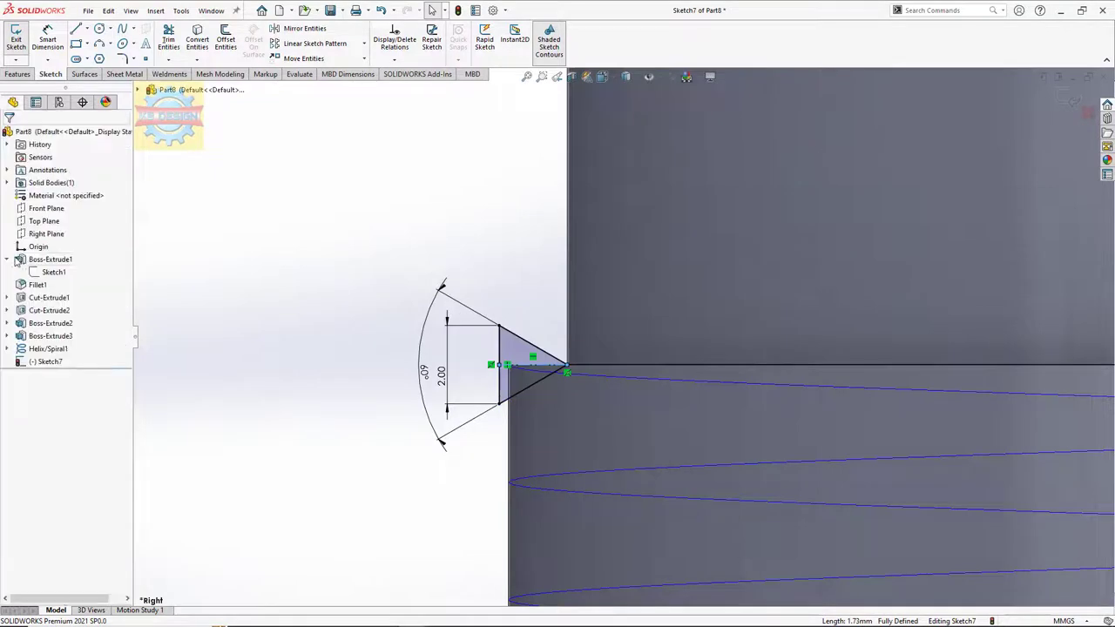
{"action": "left_click", "coordinate": [500, 406]}
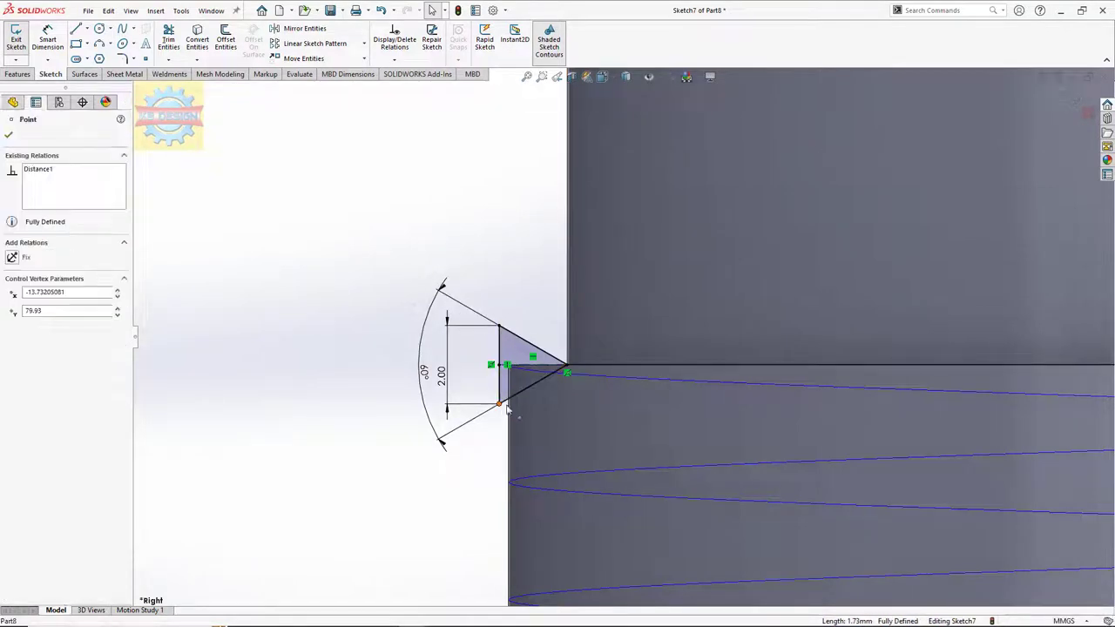
{"action": "scroll", "coordinate": [610, 359], "scroll_direction": "down", "scroll_amount": 1}
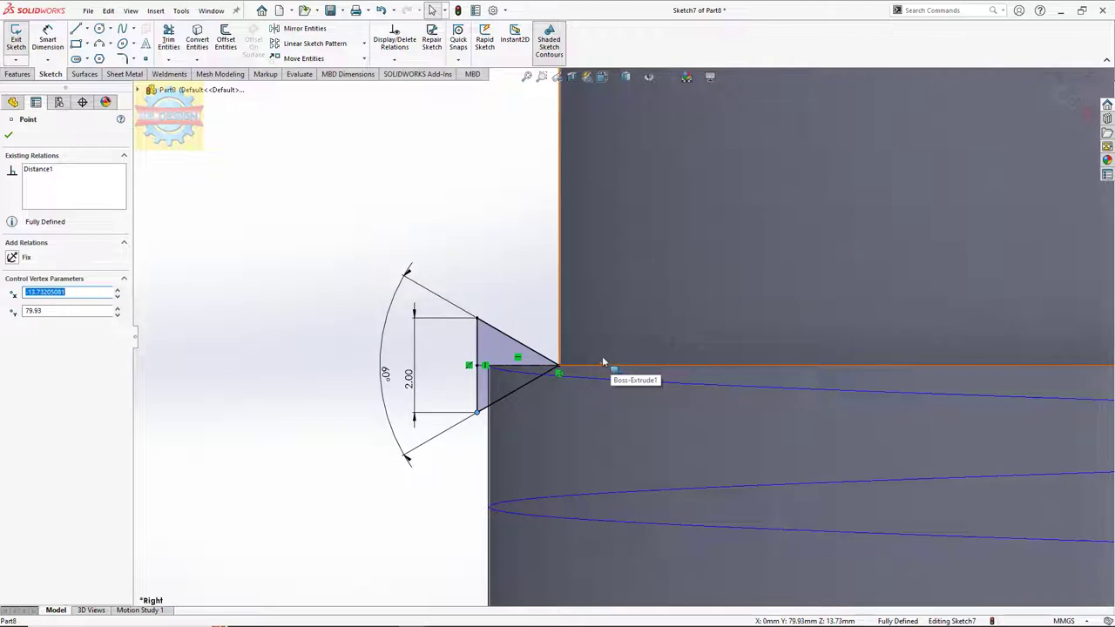
{"action": "key", "text": "Escape"}
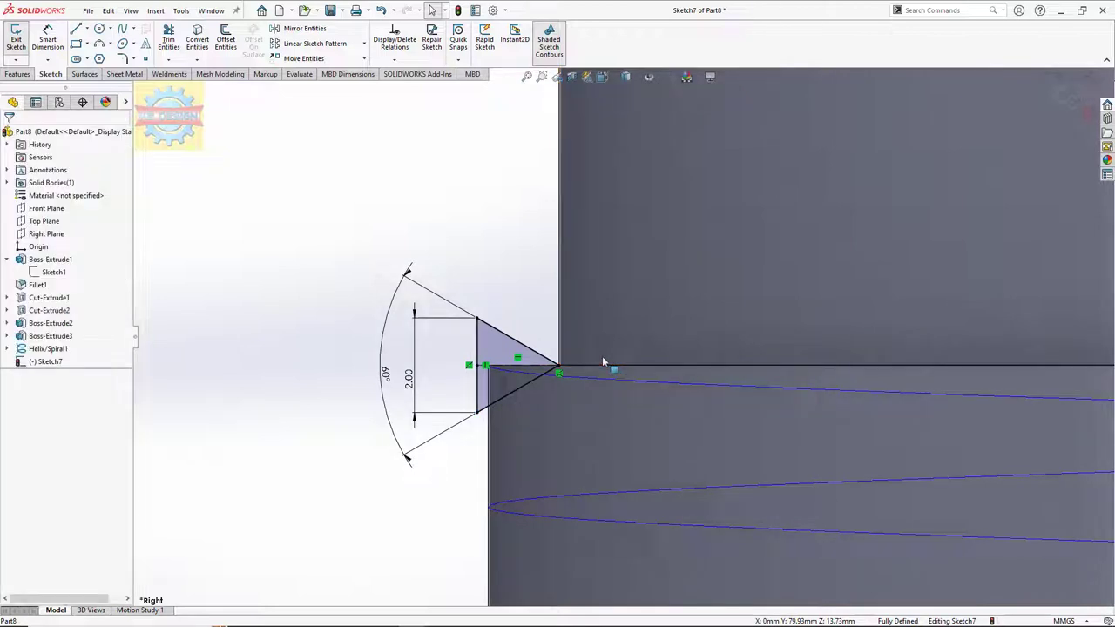
Delete the 2.00 dimension, drag the midpoint onto the rod's vertical edge, and exit the sketch.
{"action": "left_click", "coordinate": [442, 326]}
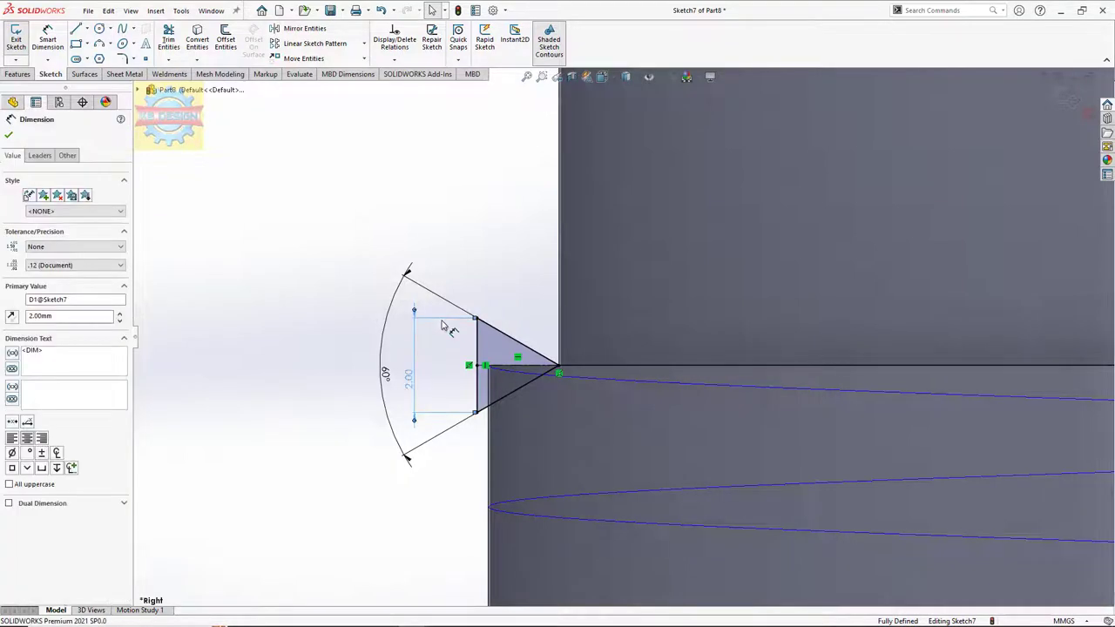
{"action": "key", "text": "Delete"}
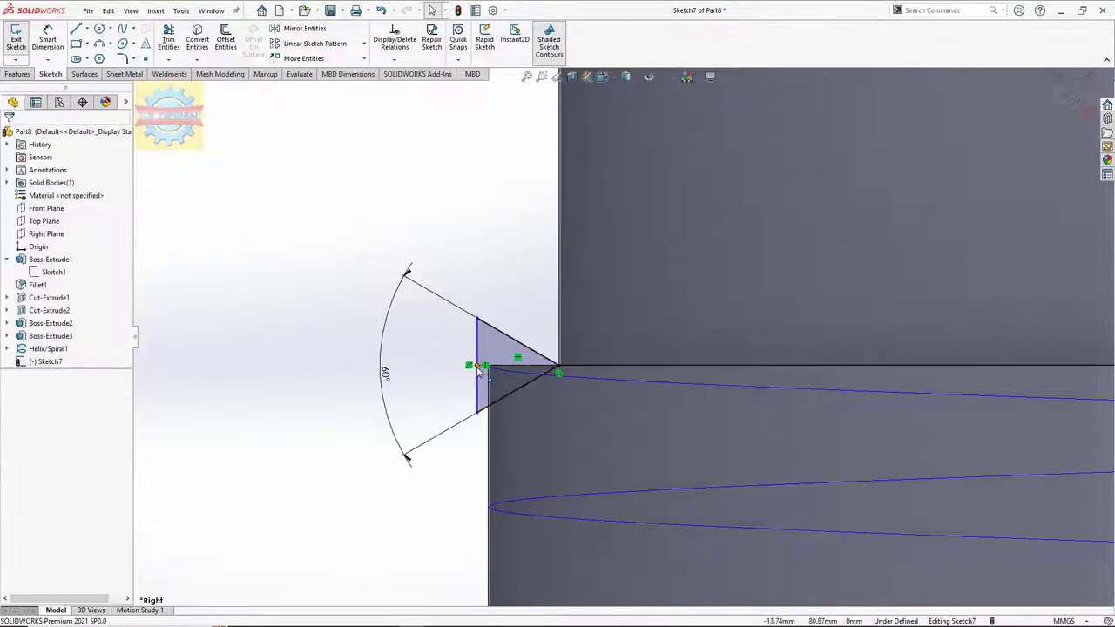
{"action": "left_click", "coordinate": [486, 366]}
{"action": "left_click_drag", "start_coordinate": [485, 367], "coordinate": [488, 366]}
{"action": "key", "text": "Escape"}
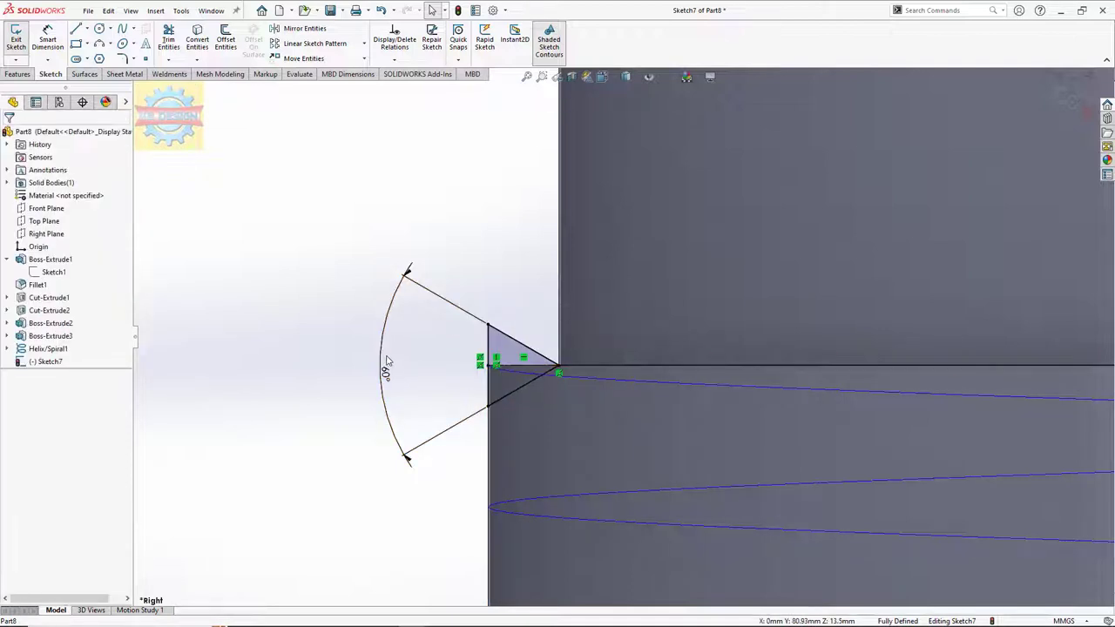
{"action": "left_click", "coordinate": [15, 39]}
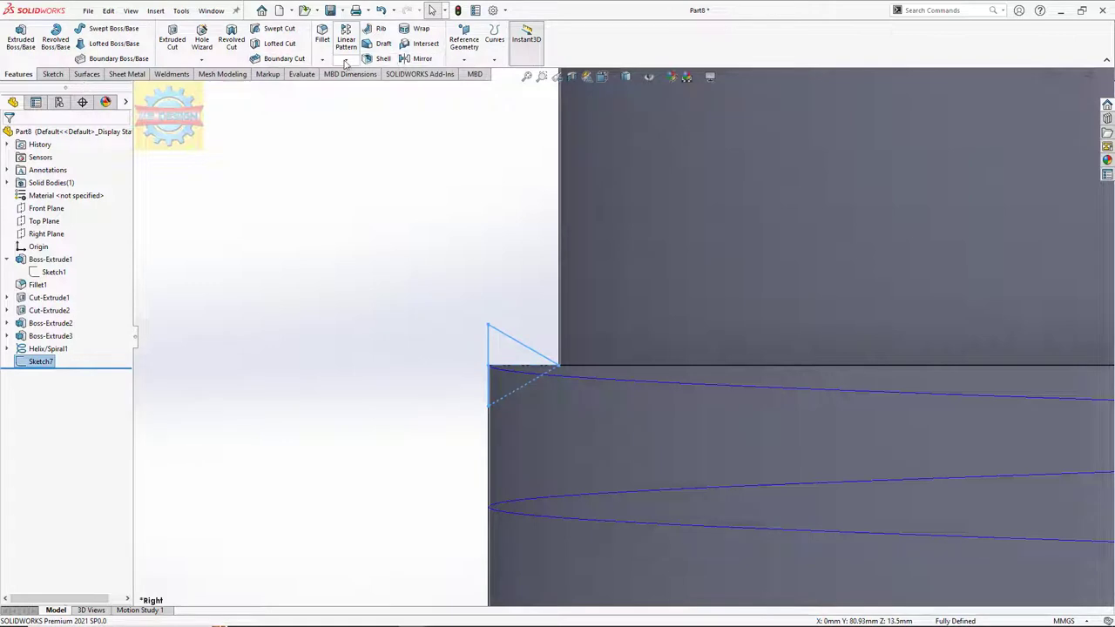
Swept-cut Sketch7 along Helix/Spiral1 to form the thread, then fit the part in view.
{"action": "left_click", "coordinate": [270, 28]}
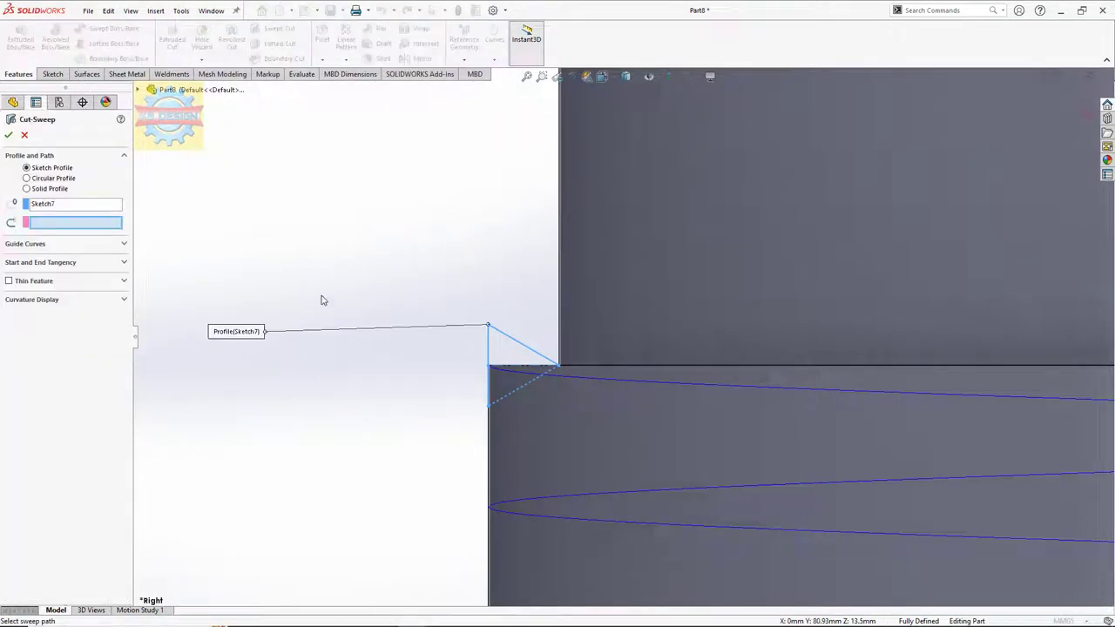
{"action": "left_click", "coordinate": [582, 380]}
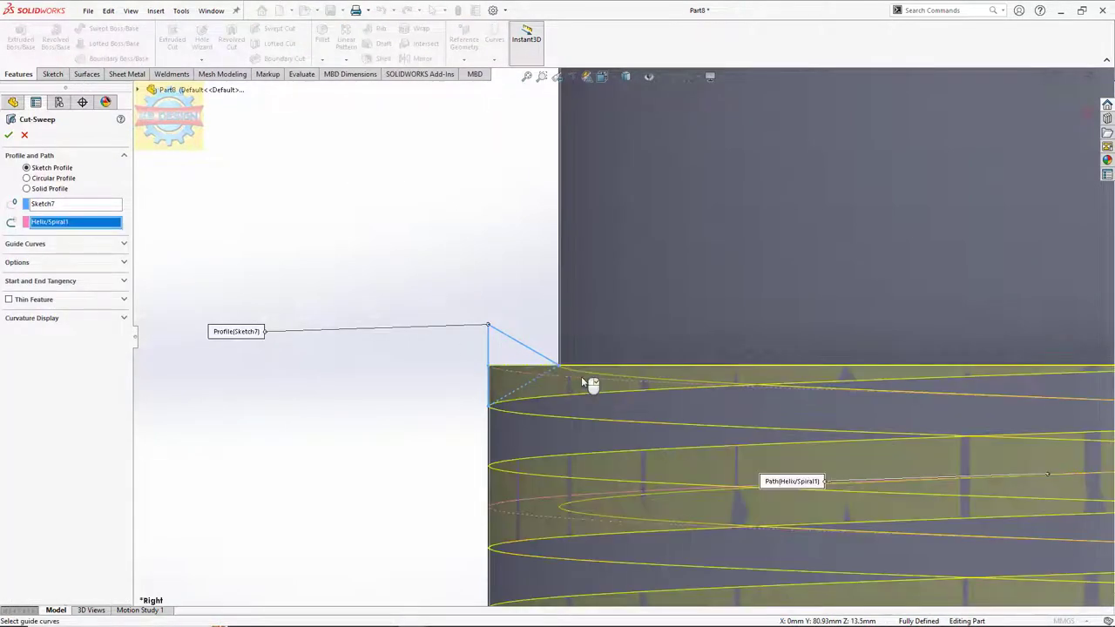
{"action": "left_click", "coordinate": [9, 136]}
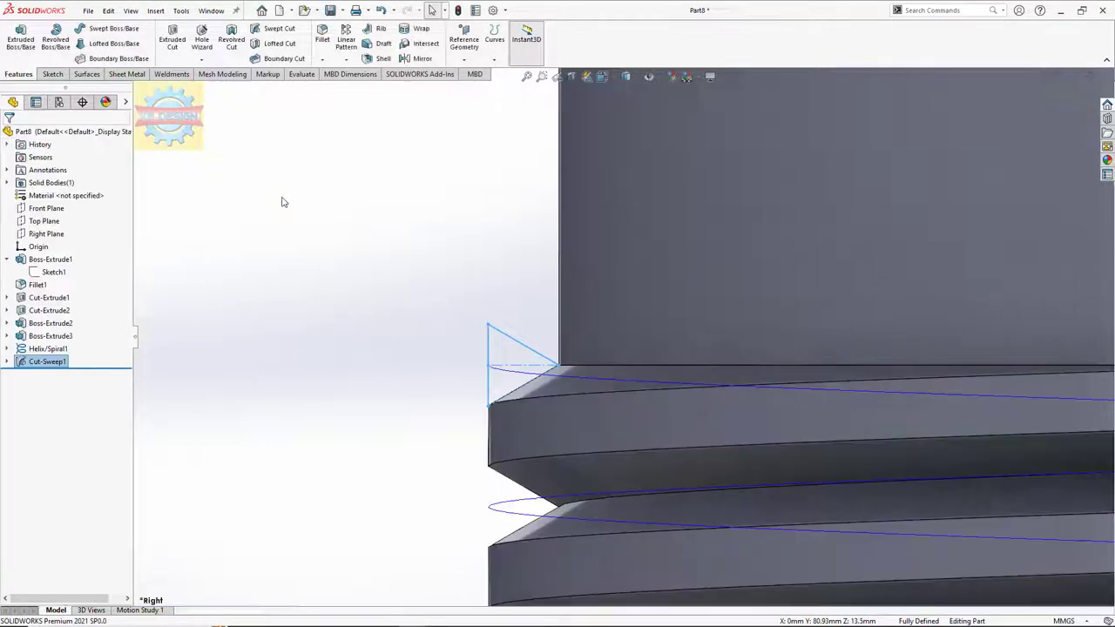
{"action": "key", "text": "f"}
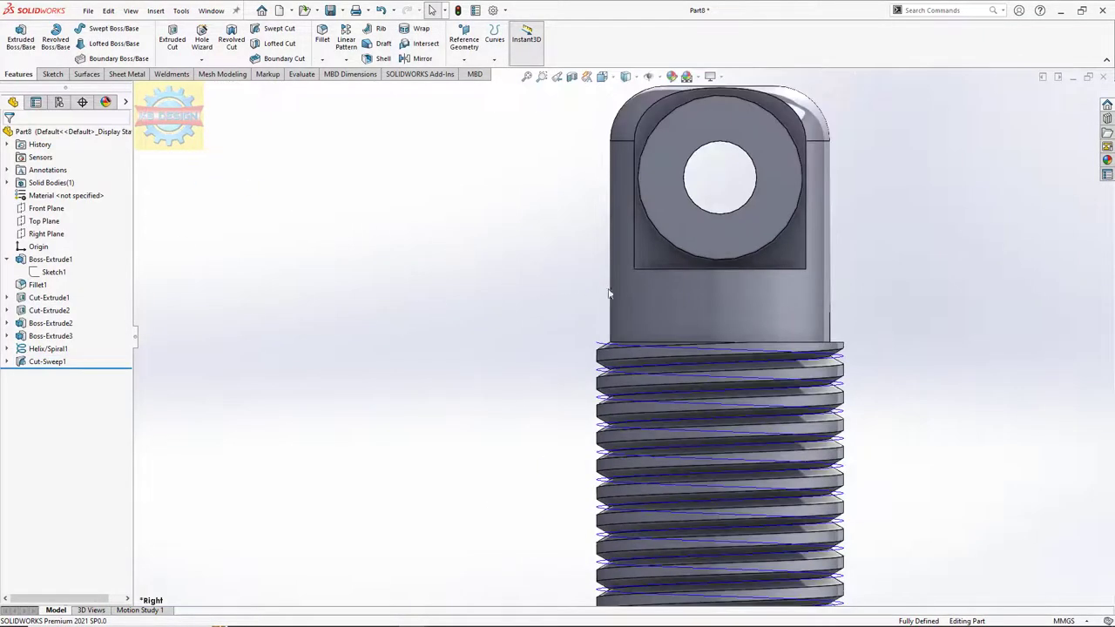
{"action": "scroll", "coordinate": [608, 294], "scroll_direction": "down", "scroll_amount": 3}
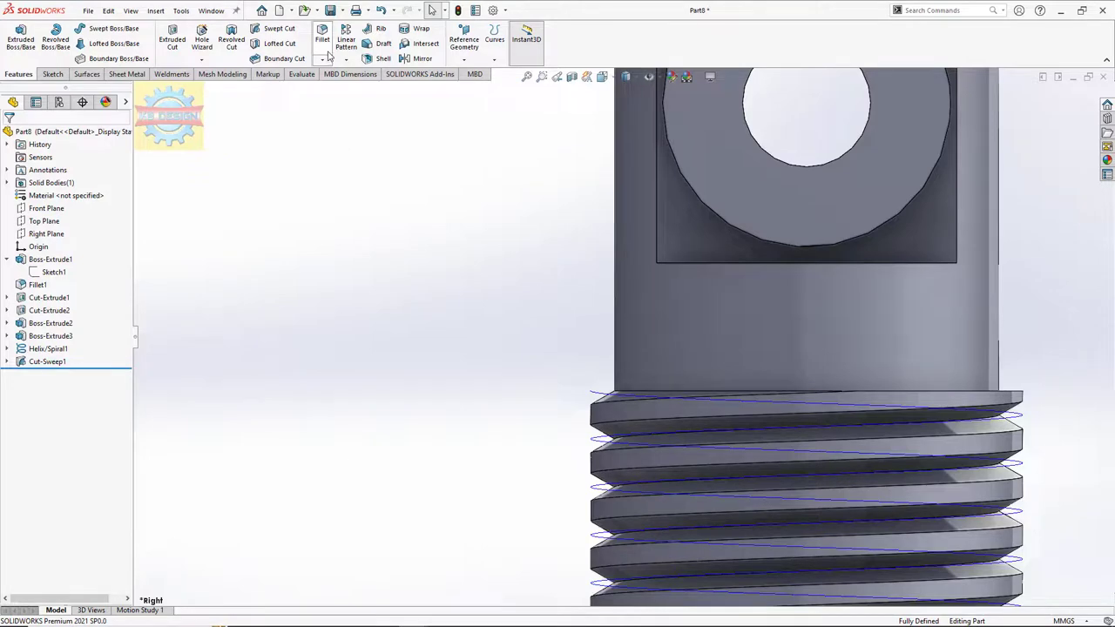
Fillet the helical thread edge with a 0.75 mm radius.
{"action": "left_click", "coordinate": [329, 55]}
{"action": "type", "text": ".75"}
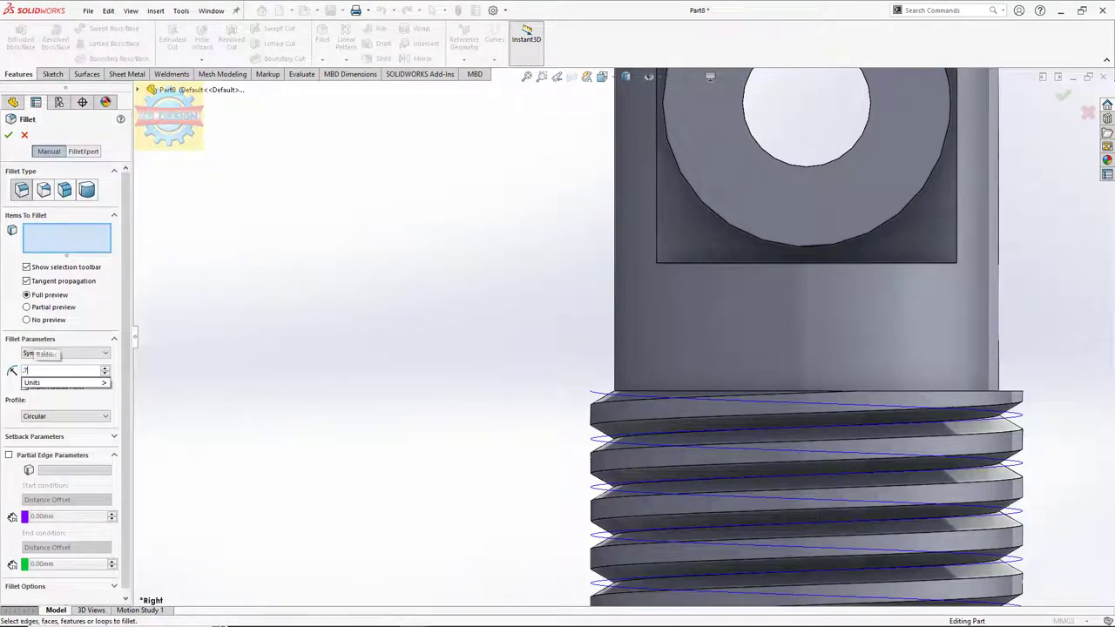
{"action": "key", "text": "Return"}
{"action": "left_click", "coordinate": [617, 424]}
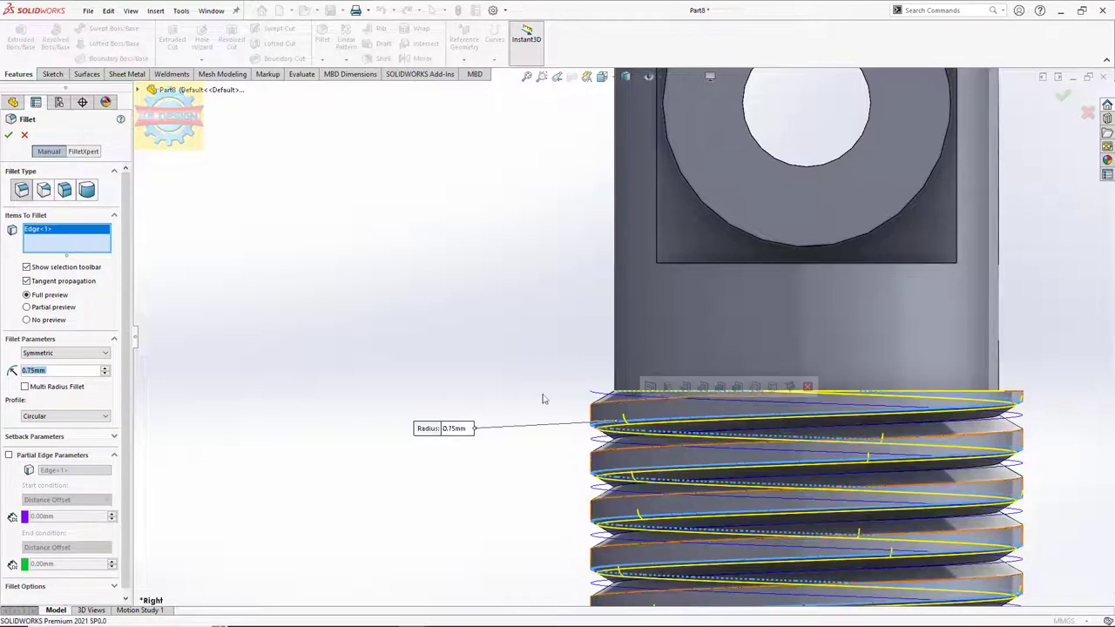
{"action": "left_click", "coordinate": [10, 136]}
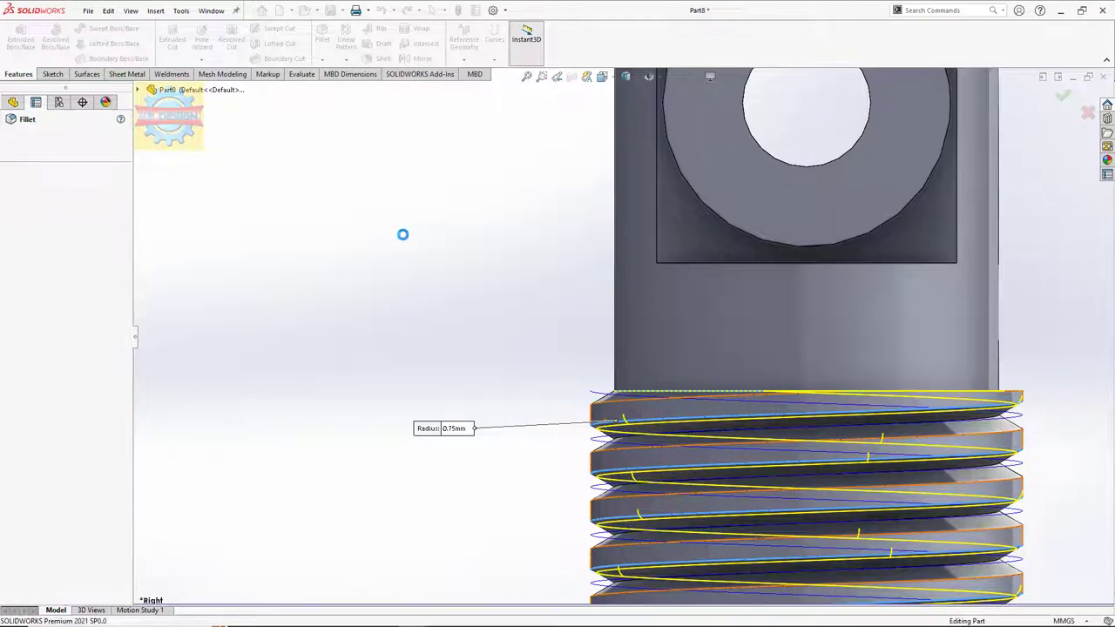
Fit the view, orbit to the rod's bottom end, and select its bottom face.
{"action": "key", "text": "f"}
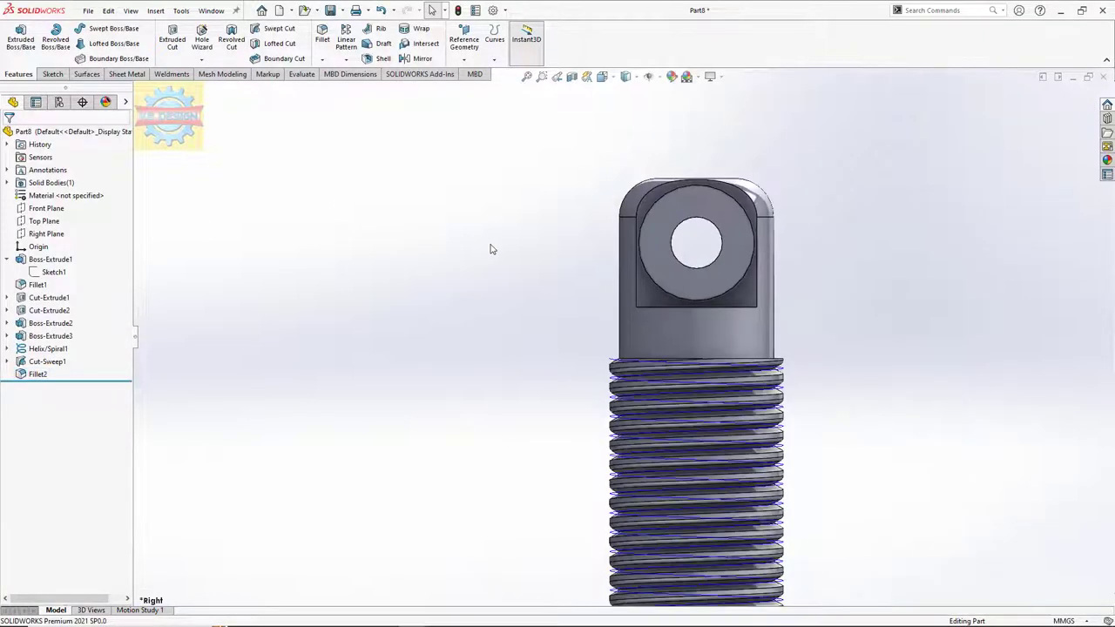
{"action": "left_click", "coordinate": [52, 349]}
{"action": "left_click", "coordinate": [71, 331]}
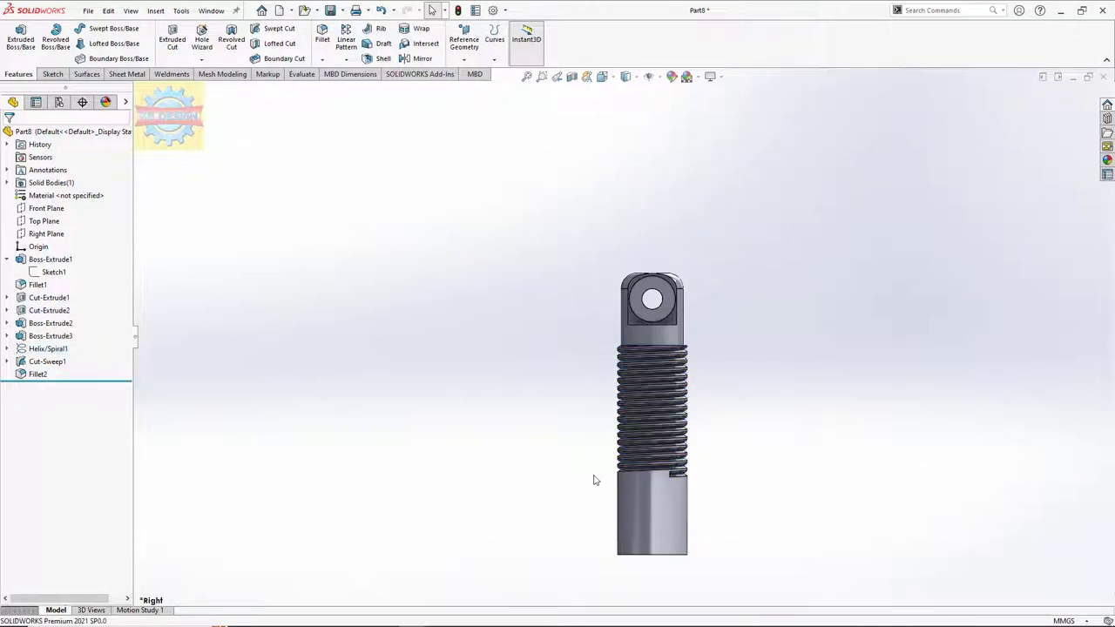
{"action": "middle_click_drag", "start_coordinate": [592, 477], "coordinate": [605, 346]}
{"action": "left_click", "coordinate": [667, 516]}
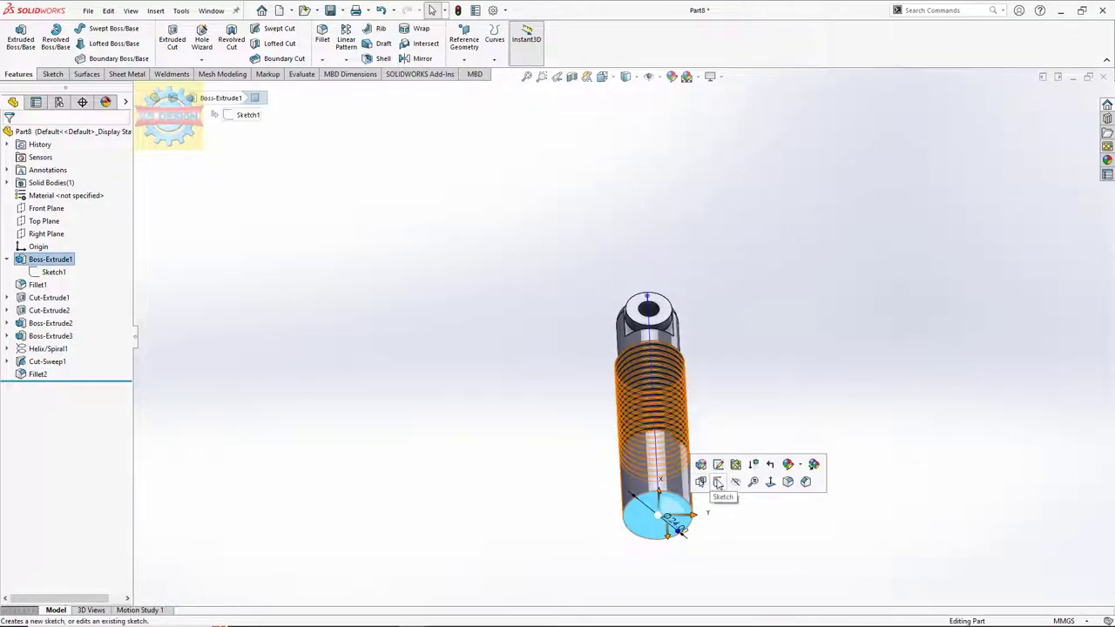
Sketch a 10 mm diameter circle at the origin on the rod's bottom face.
{"action": "left_click", "coordinate": [701, 481]}
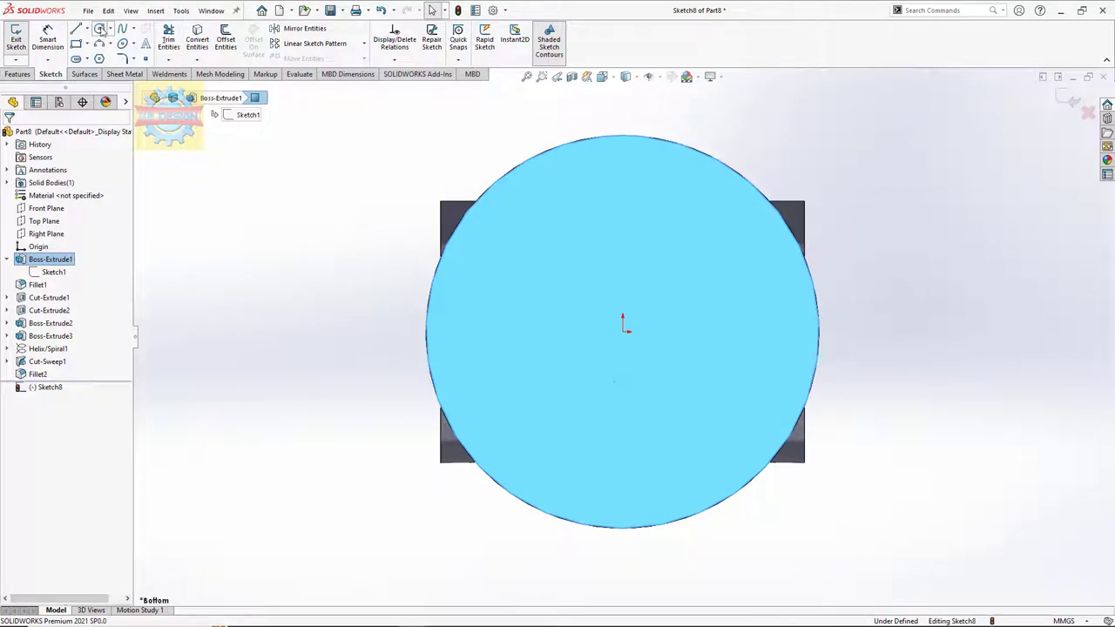
{"action": "left_click", "coordinate": [100, 29]}
{"action": "left_click", "coordinate": [623, 334]}
{"action": "left_click", "coordinate": [655, 289]}
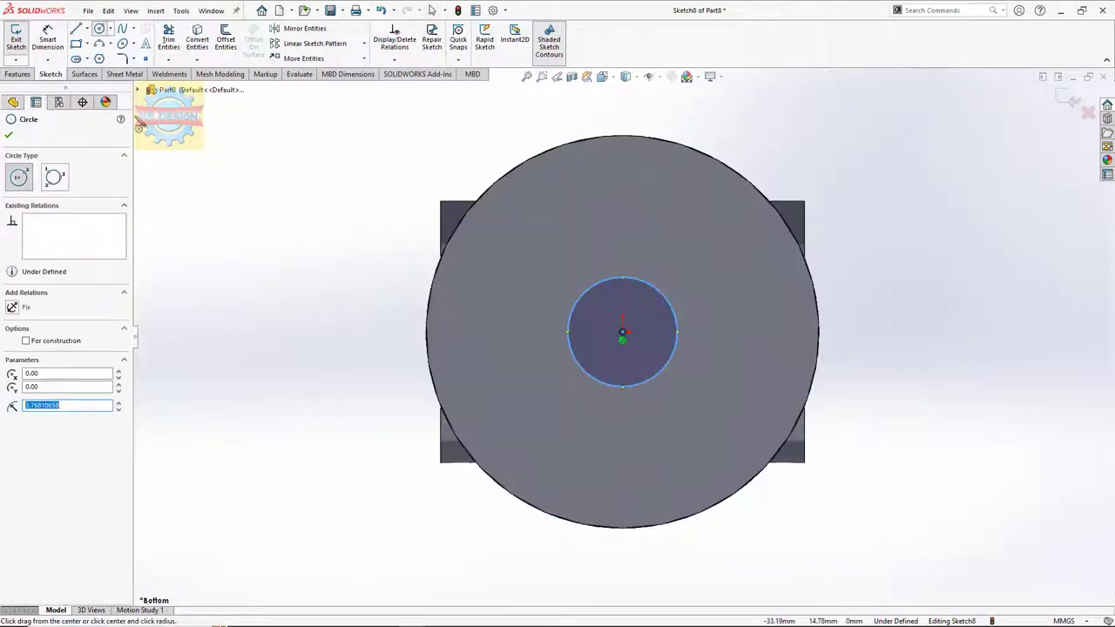
{"action": "key", "text": "Escape"}
{"action": "left_click", "coordinate": [652, 288]}
{"action": "left_click", "coordinate": [717, 292]}
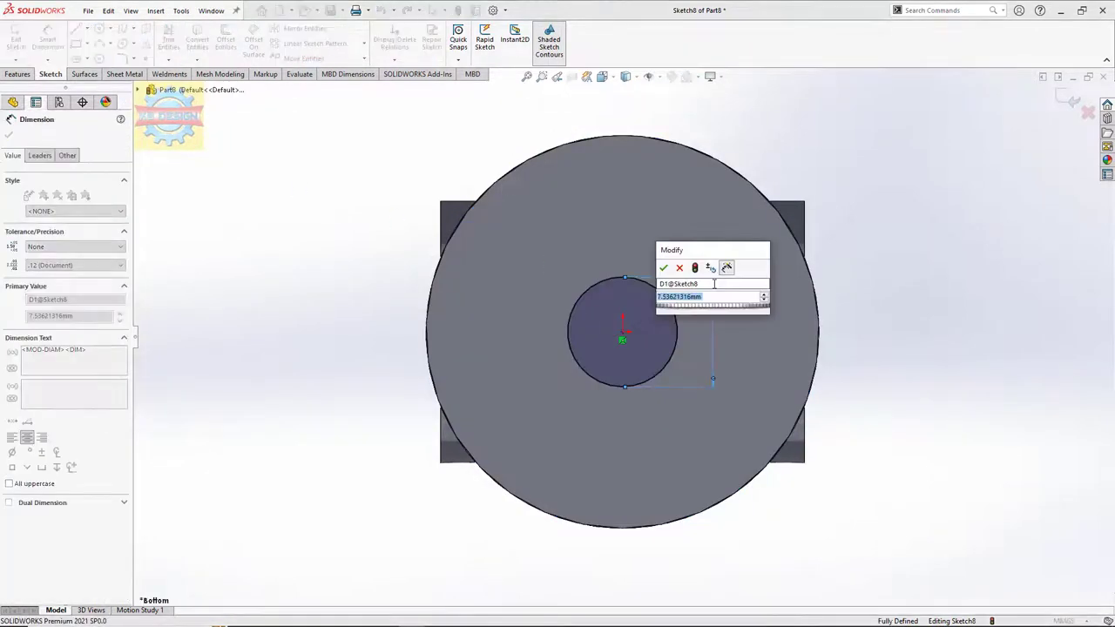
{"action": "type", "text": "10"}
{"action": "left_click", "coordinate": [664, 267]}
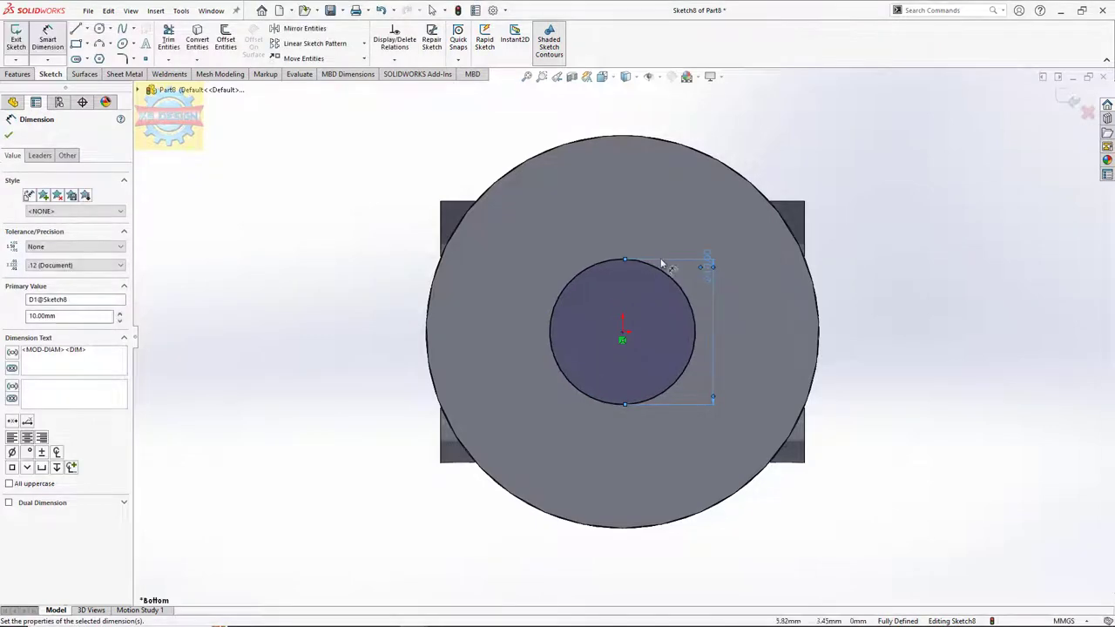
Extrude-cut the 10 mm circle up into the rod as Cut-Extrude3.
{"action": "left_click", "coordinate": [17, 75]}
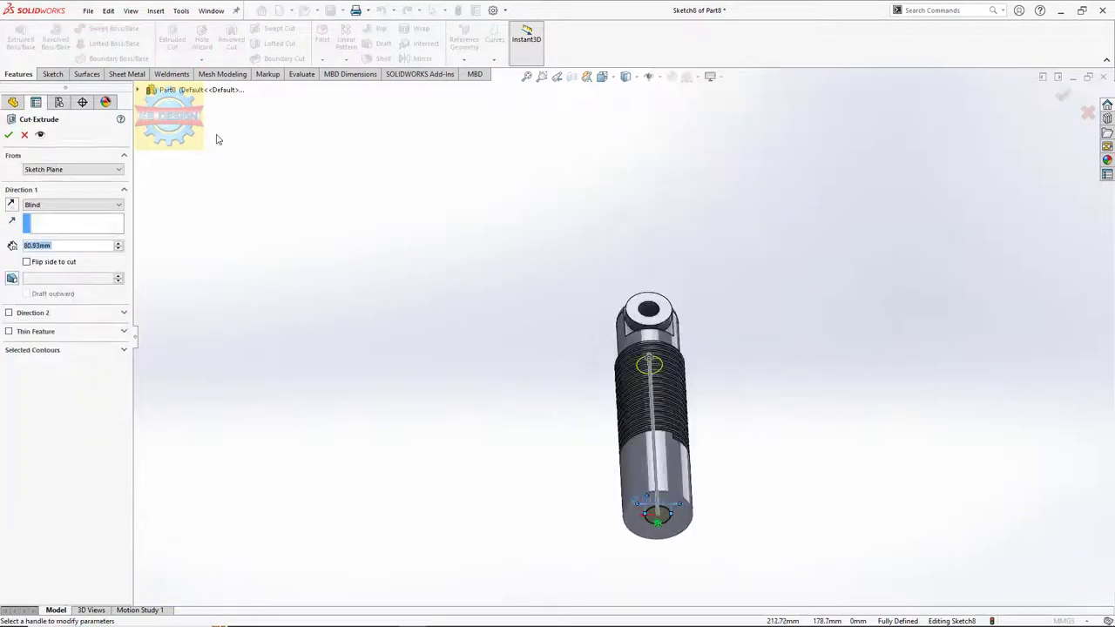
{"action": "left_click", "coordinate": [10, 136]}
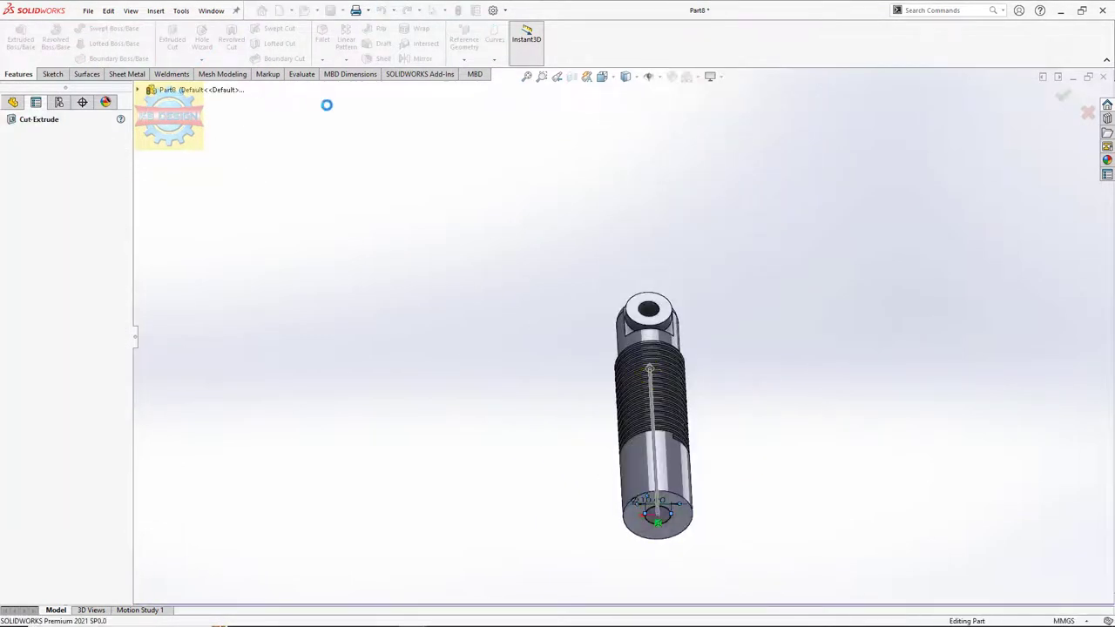
{"action": "left_click", "coordinate": [323, 59]}
Add a 4 mm × 45° chamfer on the rod's bottom circular edge, then return to the assembly.
{"action": "left_click", "coordinate": [344, 88]}
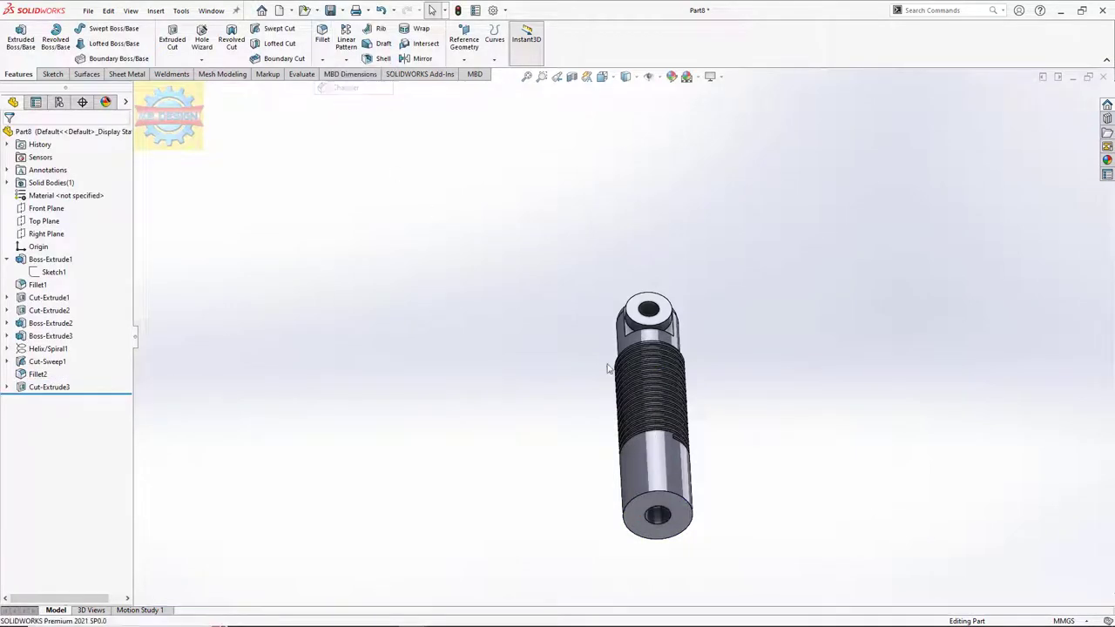
{"action": "left_click", "coordinate": [668, 496]}
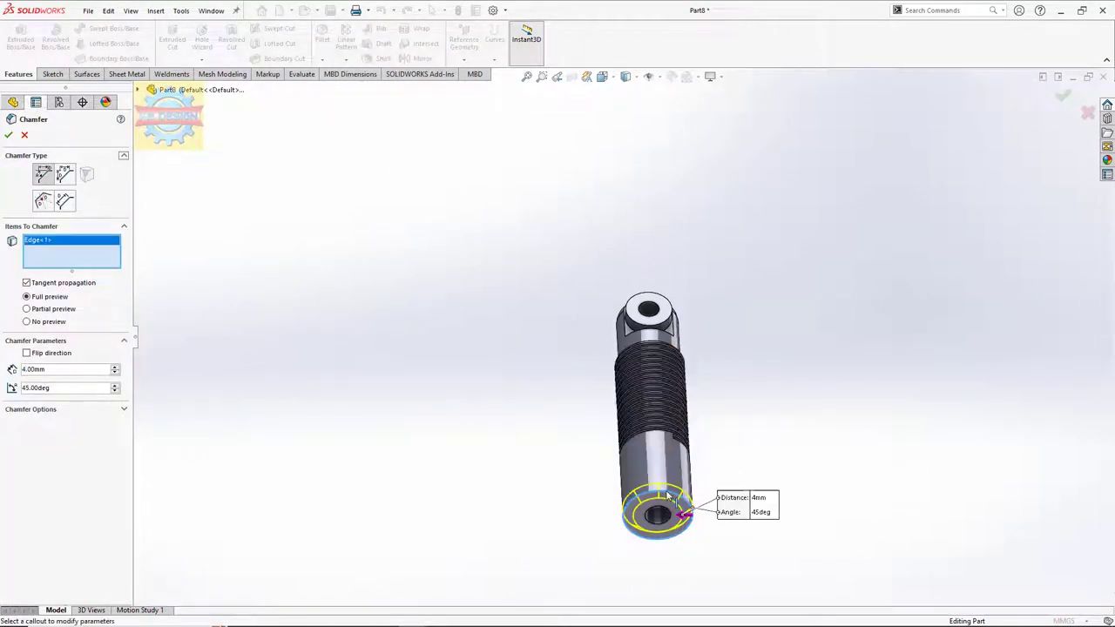
{"action": "left_click", "coordinate": [9, 137]}
{"action": "mouse_move", "coordinate": [537, 329]}
{"action": "middle_mouse_down"}
{"action": "mouse_move", "coordinate": [689, 357]}
{"action": "mouse_move", "coordinate": [694, 393]}
{"action": "mouse_move", "coordinate": [670, 458]}
{"action": "middle_mouse_up"}
{"action": "scroll", "coordinate": [694, 393], "scroll_direction": "down", "scroll_amount": 2}
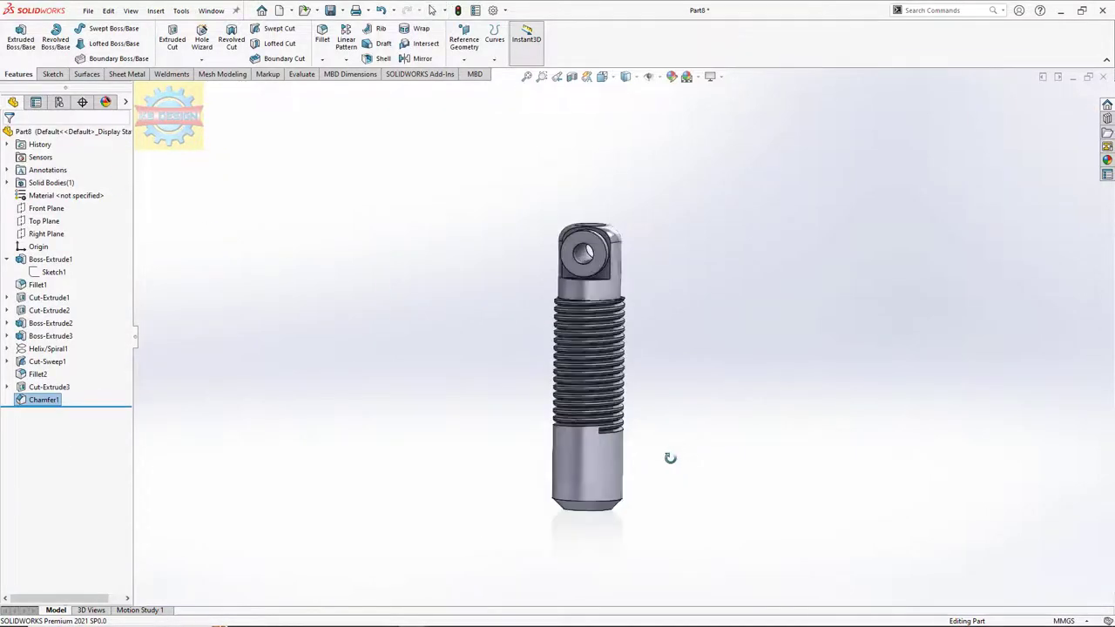
{"action": "scroll", "coordinate": [670, 472], "scroll_direction": "down", "scroll_amount": 2}
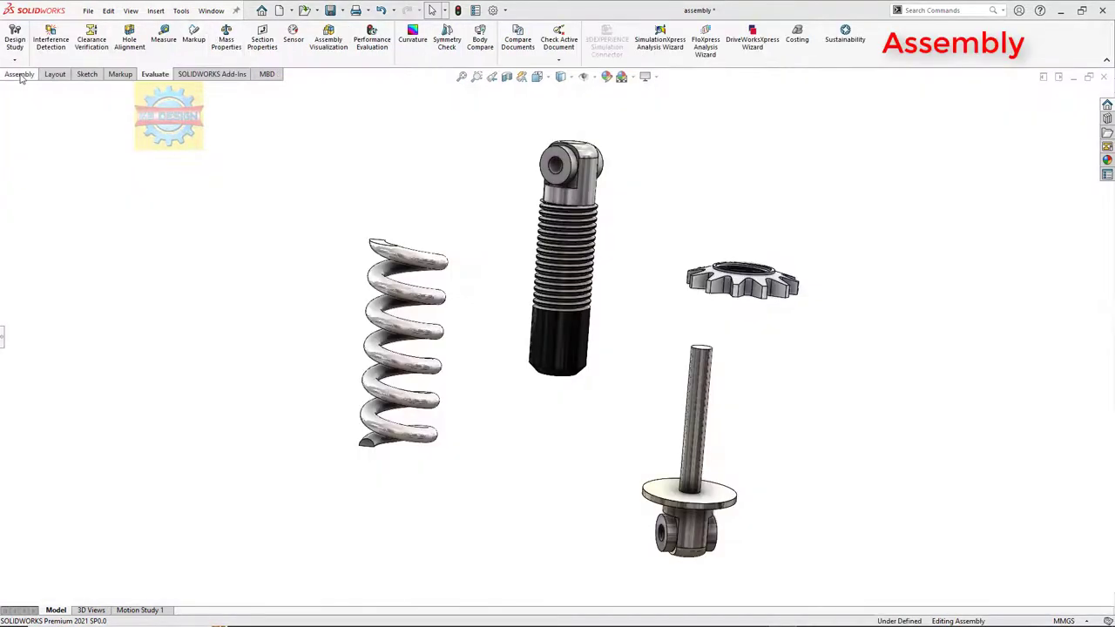
{"action": "left_click", "coordinate": [19, 75]}
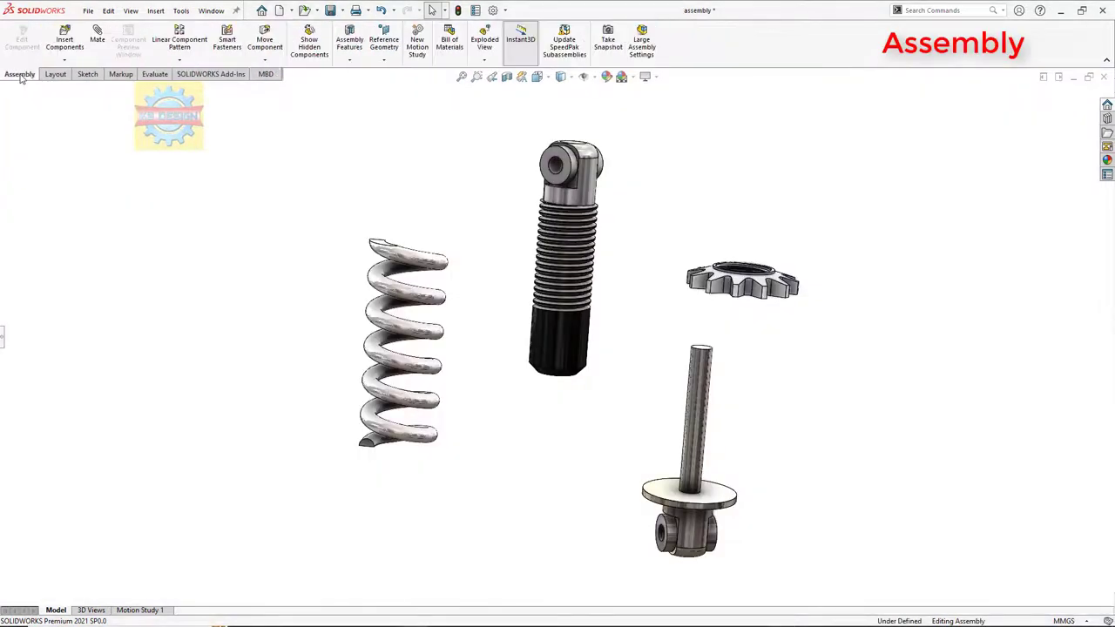
Mate the base rod's cylindrical face concentric with the top rod's 10 mm bore.
{"action": "left_click", "coordinate": [697, 392]}
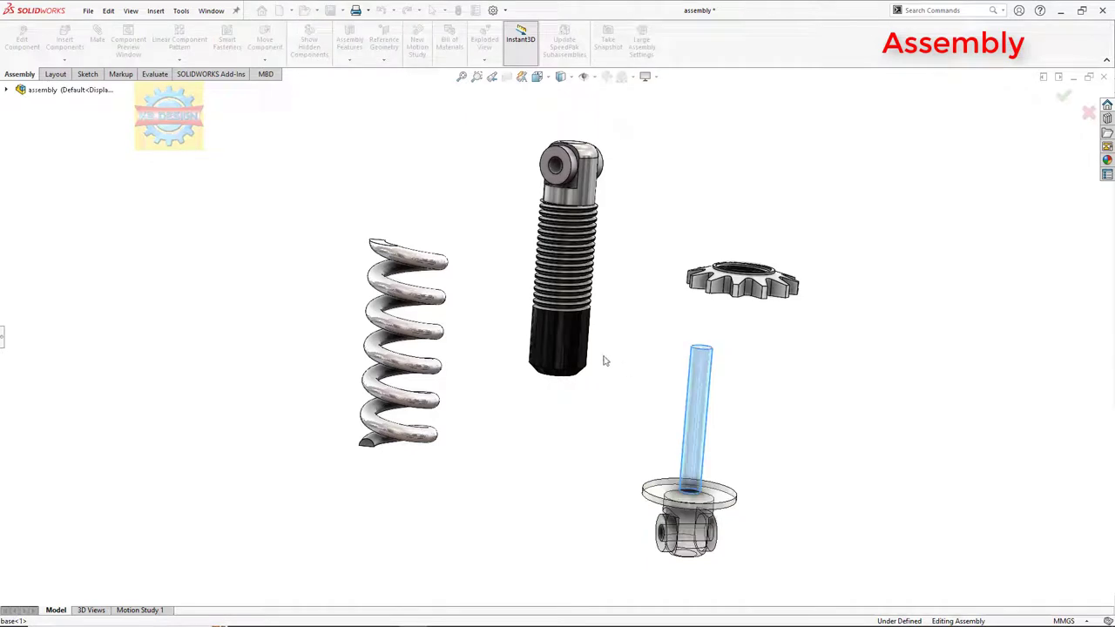
{"action": "left_click", "coordinate": [558, 373]}
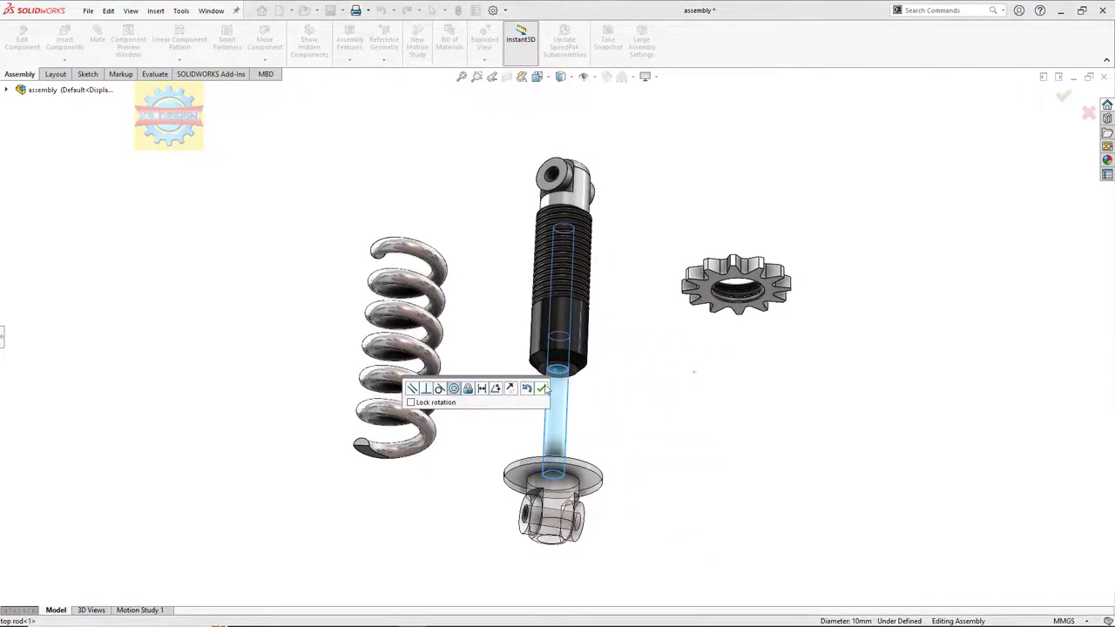
{"action": "left_click", "coordinate": [543, 388]}
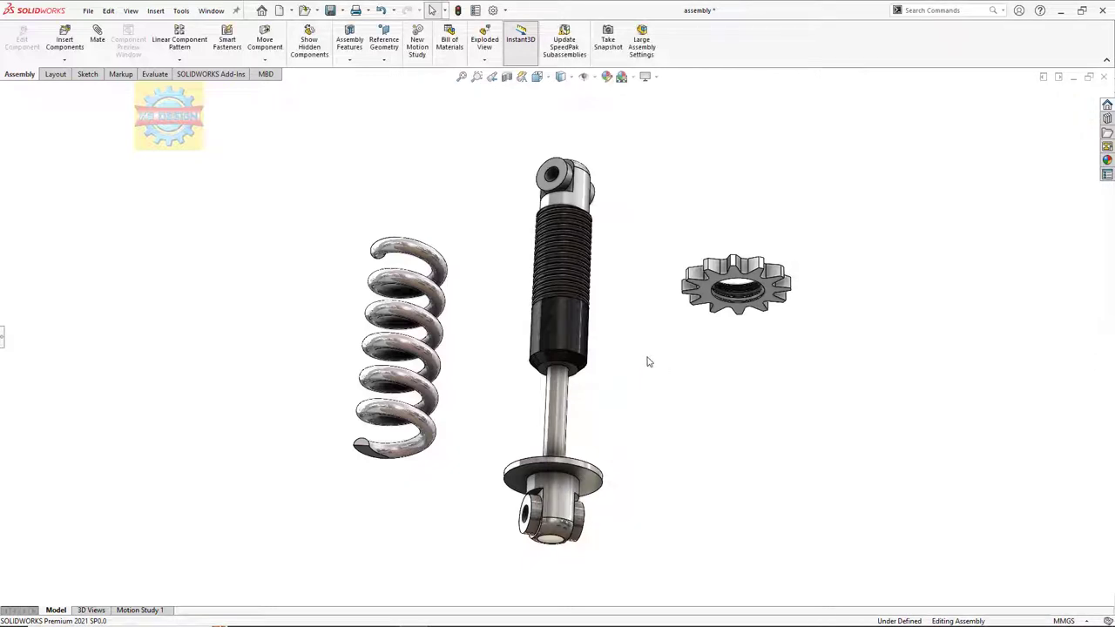
{"action": "mouse_move", "coordinate": [647, 361]}
{"action": "middle_mouse_down"}
{"action": "mouse_move", "coordinate": [617, 428]}
{"action": "mouse_move", "coordinate": [568, 417]}
{"action": "middle_mouse_up"}
Select the coil spring and expand its features, picking Plane1 and Sketch1 in the tree.
{"action": "right_click", "coordinate": [558, 395]}
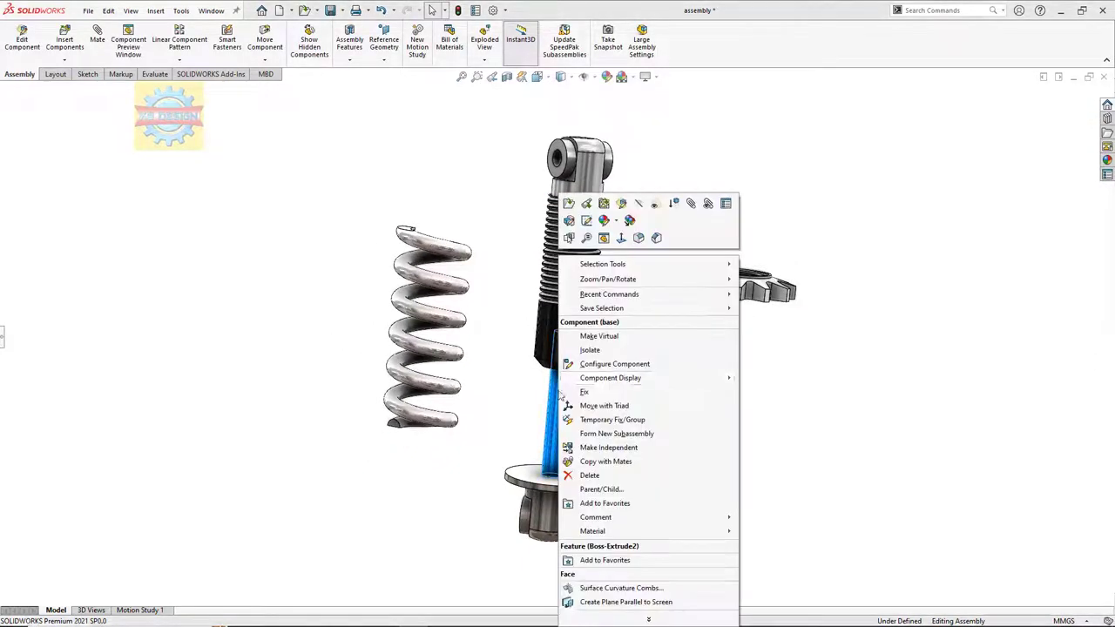
{"action": "key", "text": "Escape"}
{"action": "middle_click_drag", "start_coordinate": [427, 411], "coordinate": [439, 390]}
{"action": "left_click", "coordinate": [431, 371]}
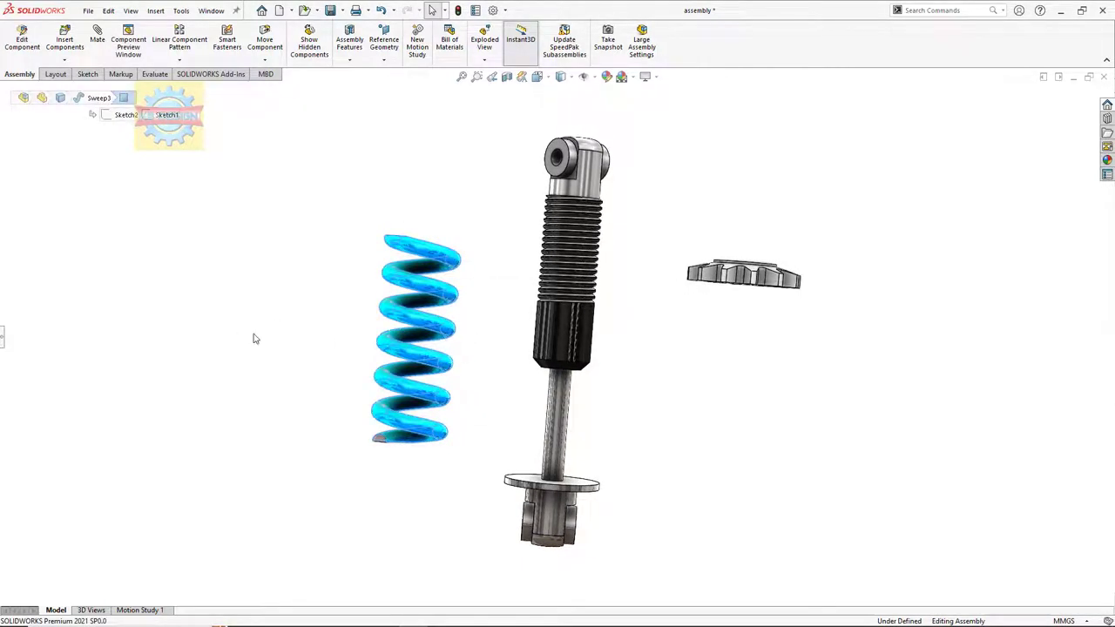
{"action": "left_click", "coordinate": [2, 352]}
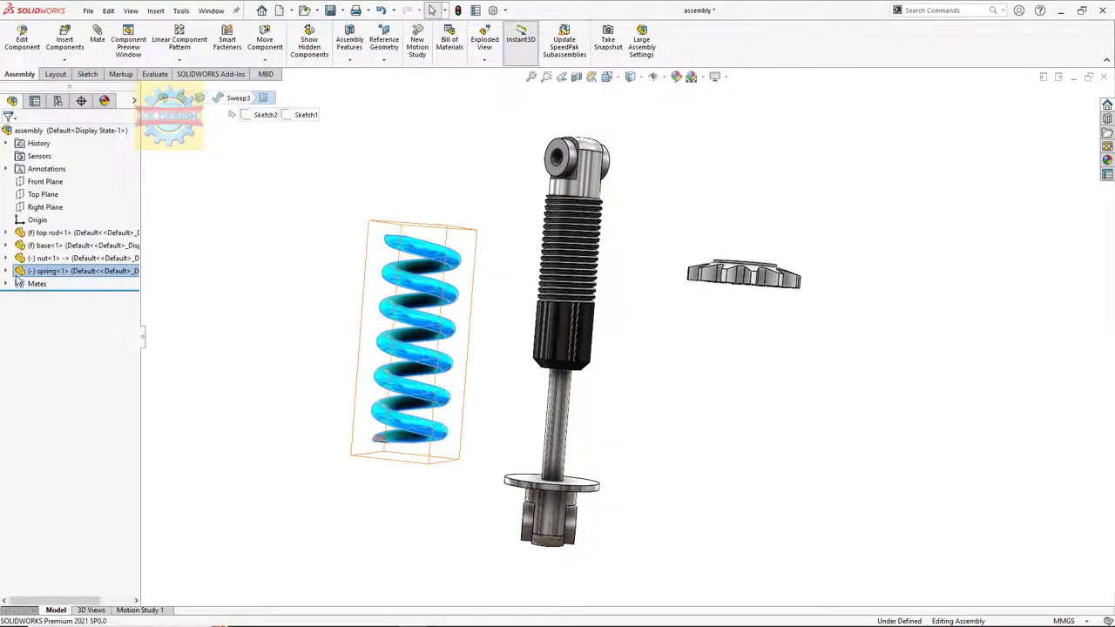
{"action": "left_click", "coordinate": [11, 273]}
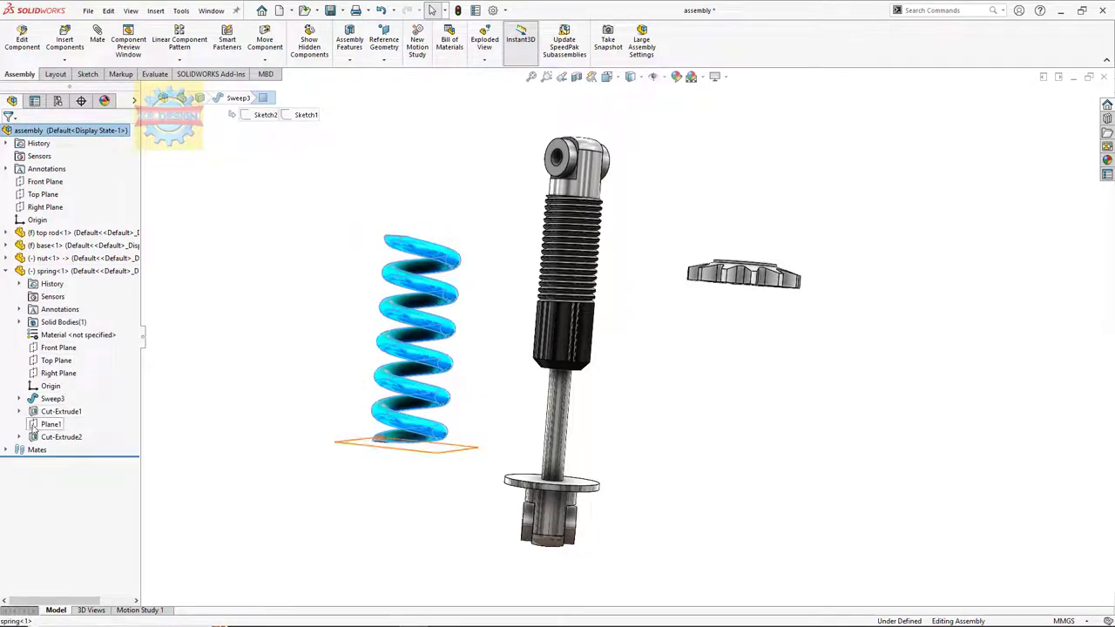
{"action": "left_click", "coordinate": [46, 424]}
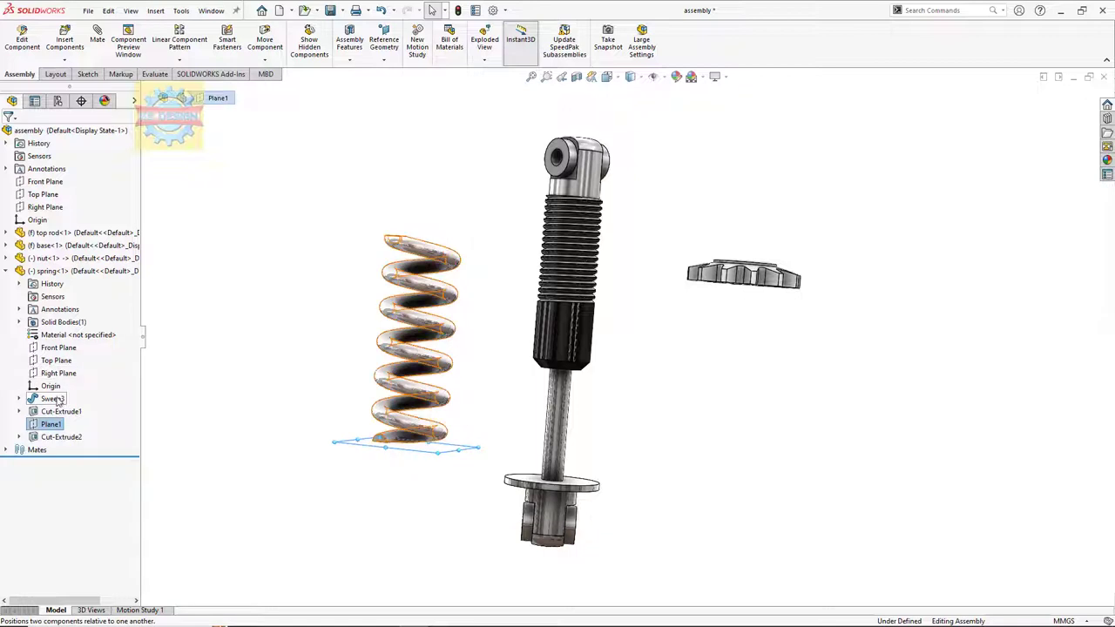
{"action": "left_click", "coordinate": [18, 399]}
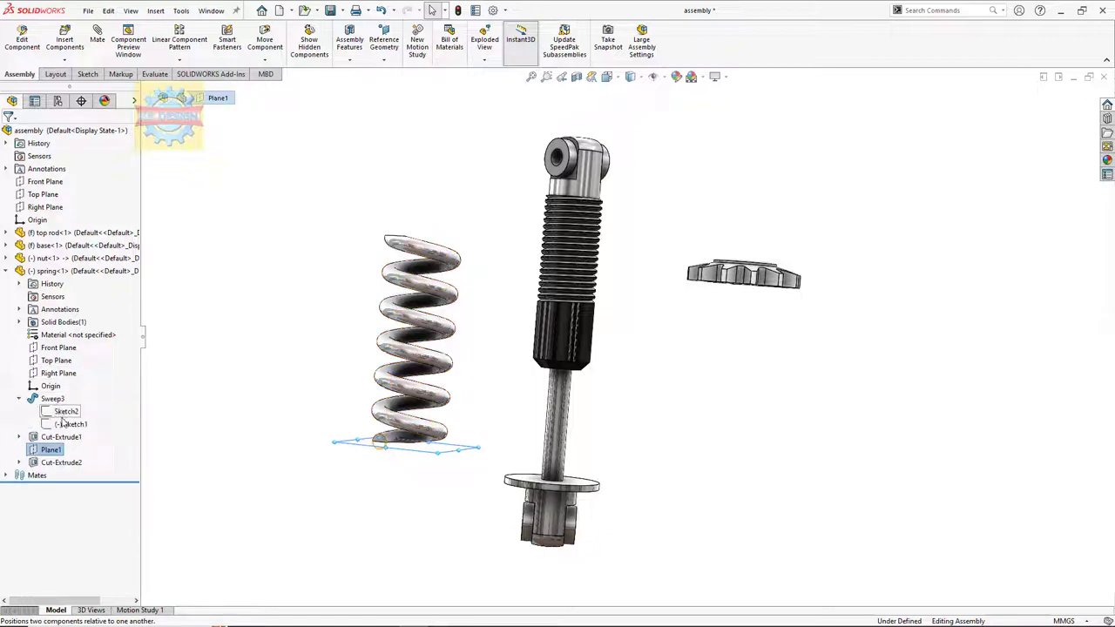
{"action": "left_click", "coordinate": [63, 425]}
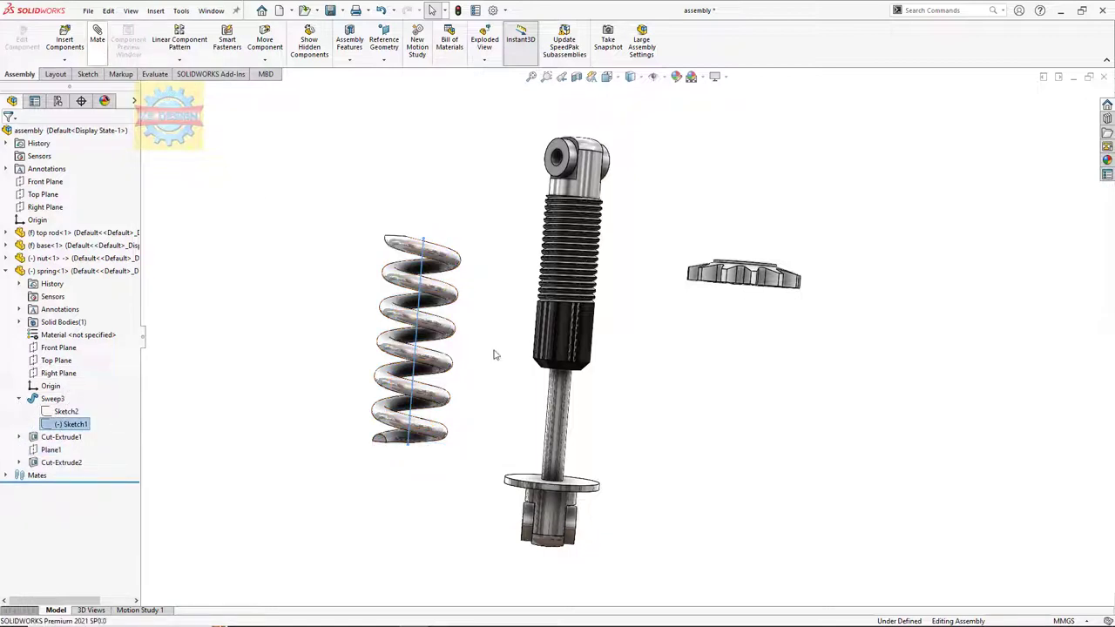
Select the spring's and base rod's Front Planes together and start a mate between them.
{"action": "key", "text": "m"}
{"action": "left_click", "coordinate": [557, 419]}
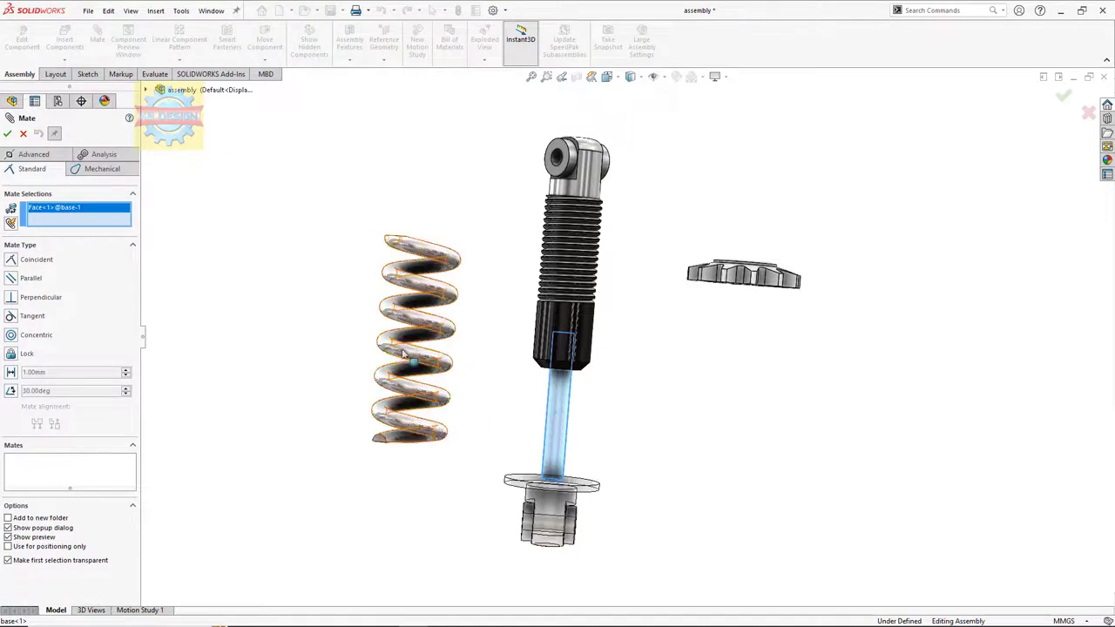
{"action": "key", "text": "Escape"}
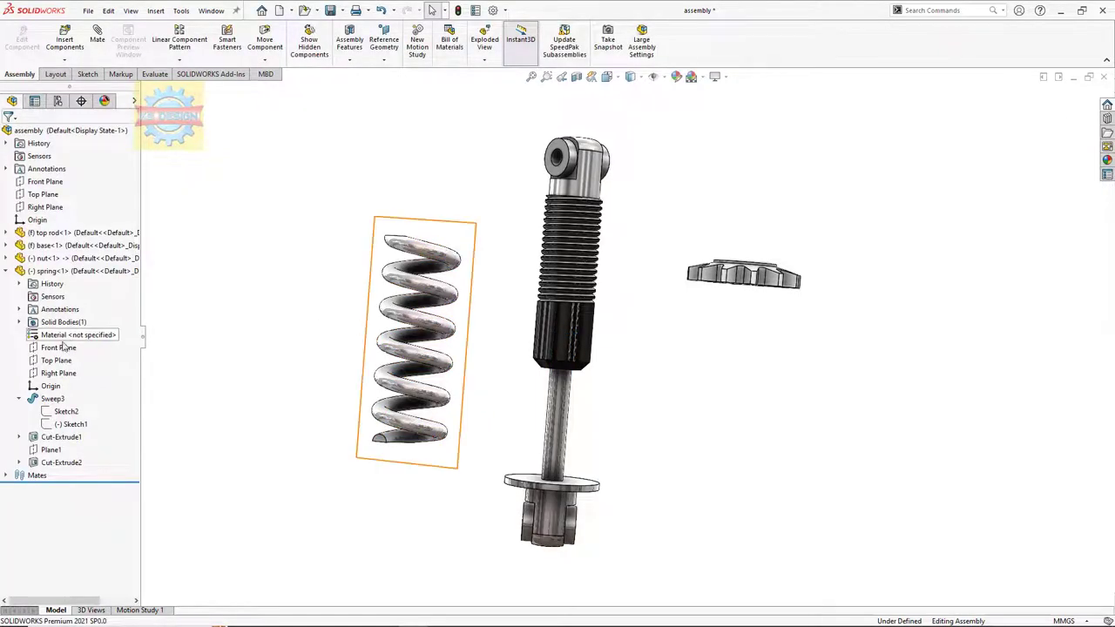
{"action": "left_click", "coordinate": [64, 349]}
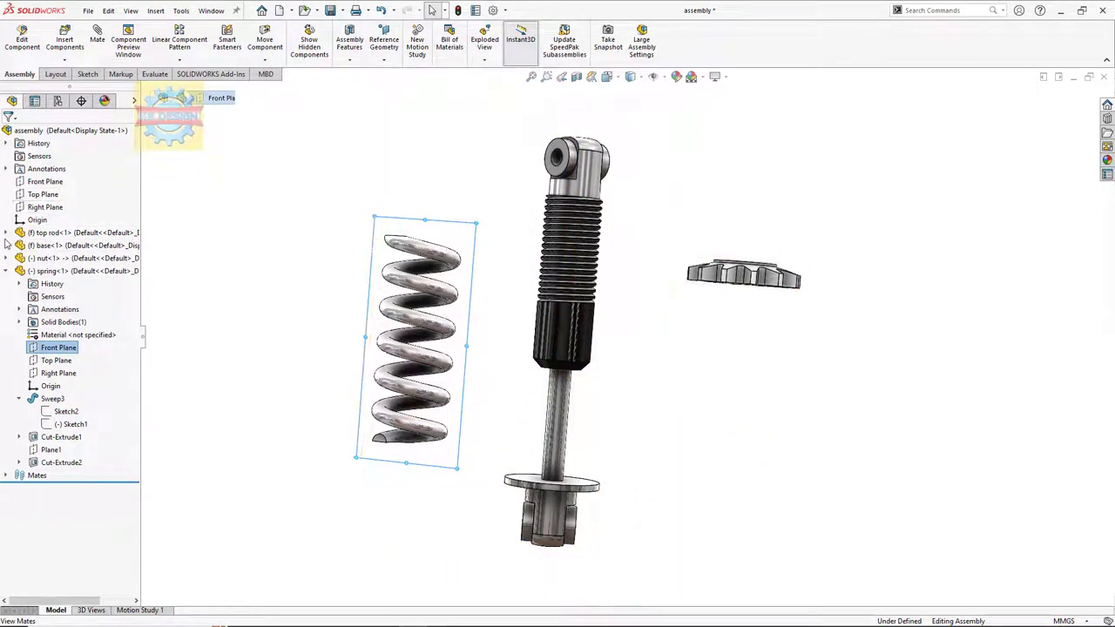
{"action": "left_click", "coordinate": [6, 246]}
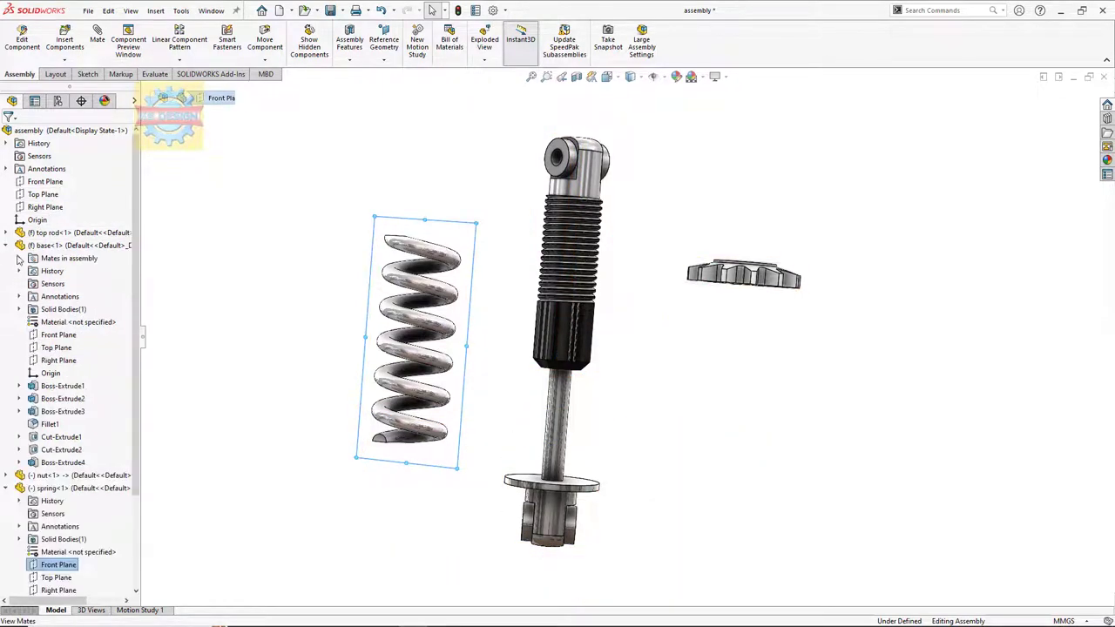
{"action": "left_click", "coordinate": [54, 334]}
{"action": "left_click", "coordinate": [100, 44]}
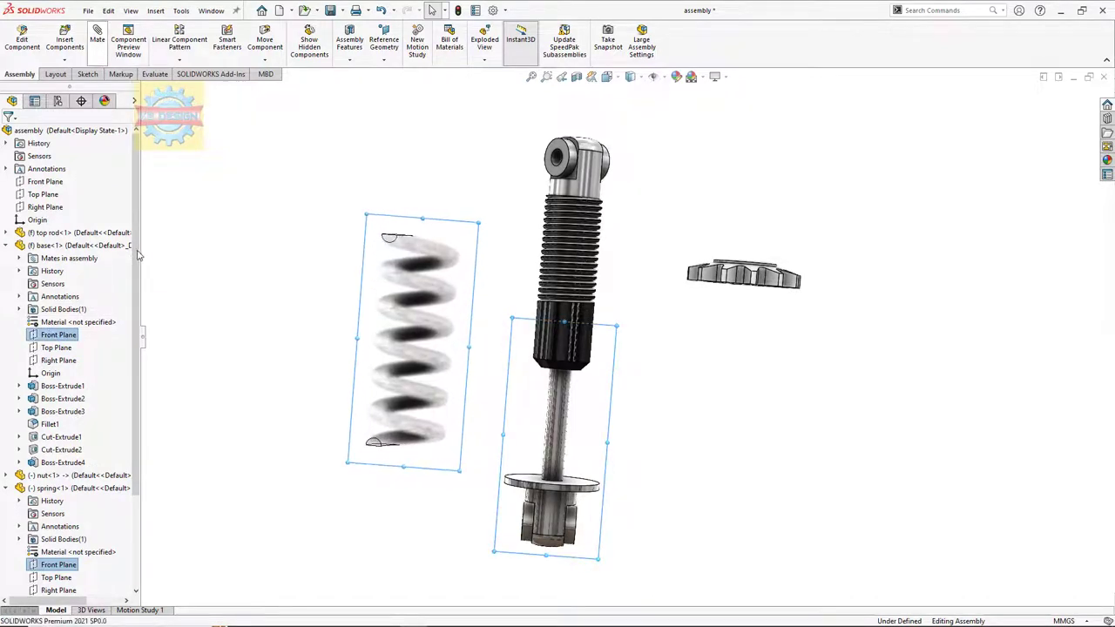
Accept the coincident Front Plane mate, then make the base and spring Right Planes coincident.
{"action": "left_click", "coordinate": [9, 133]}
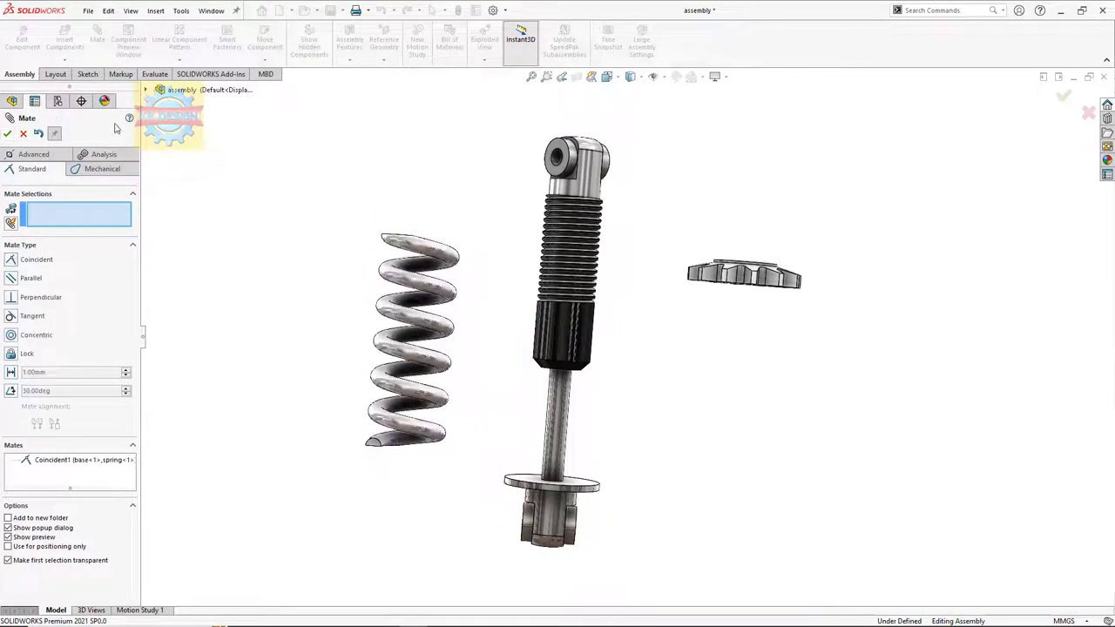
{"action": "left_click", "coordinate": [147, 89]}
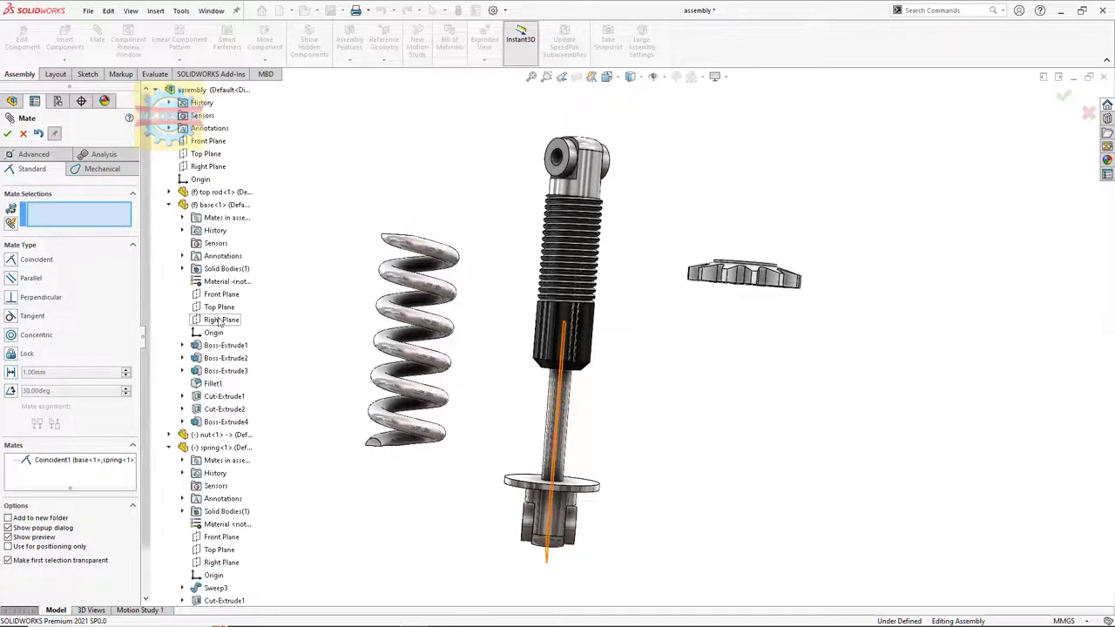
{"action": "left_click", "coordinate": [220, 319]}
{"action": "left_click", "coordinate": [169, 204]}
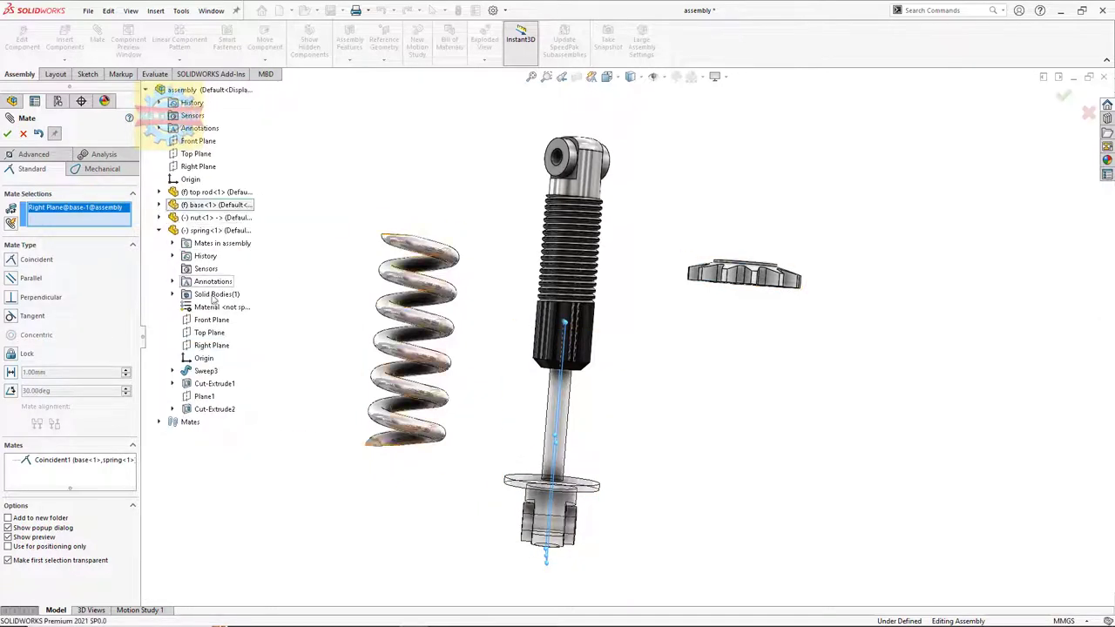
{"action": "left_click", "coordinate": [212, 345]}
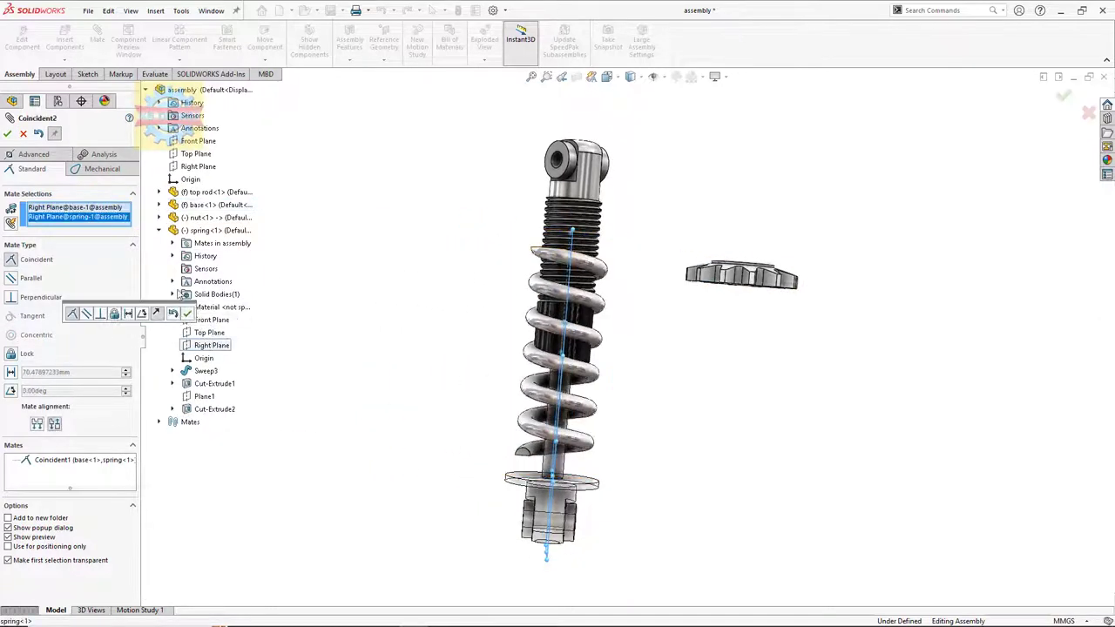
{"action": "left_click", "coordinate": [186, 313]}
Mate the spring's bottom end face coincident with the base flange's top face.
{"action": "scroll", "coordinate": [533, 471], "scroll_direction": "down", "scroll_amount": 4}
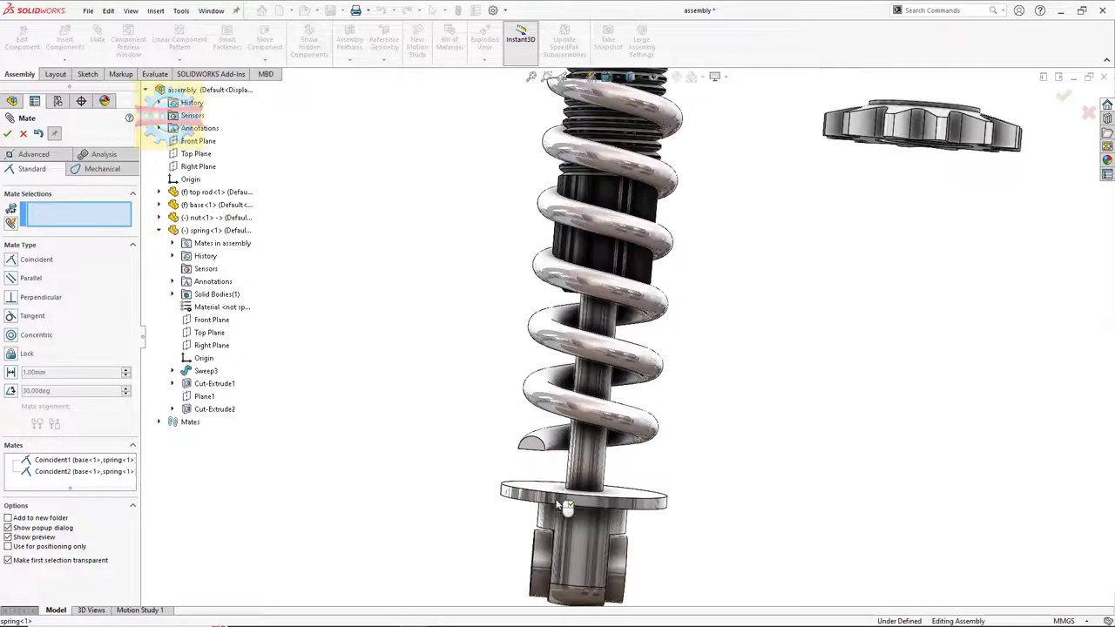
{"action": "left_click", "coordinate": [559, 496]}
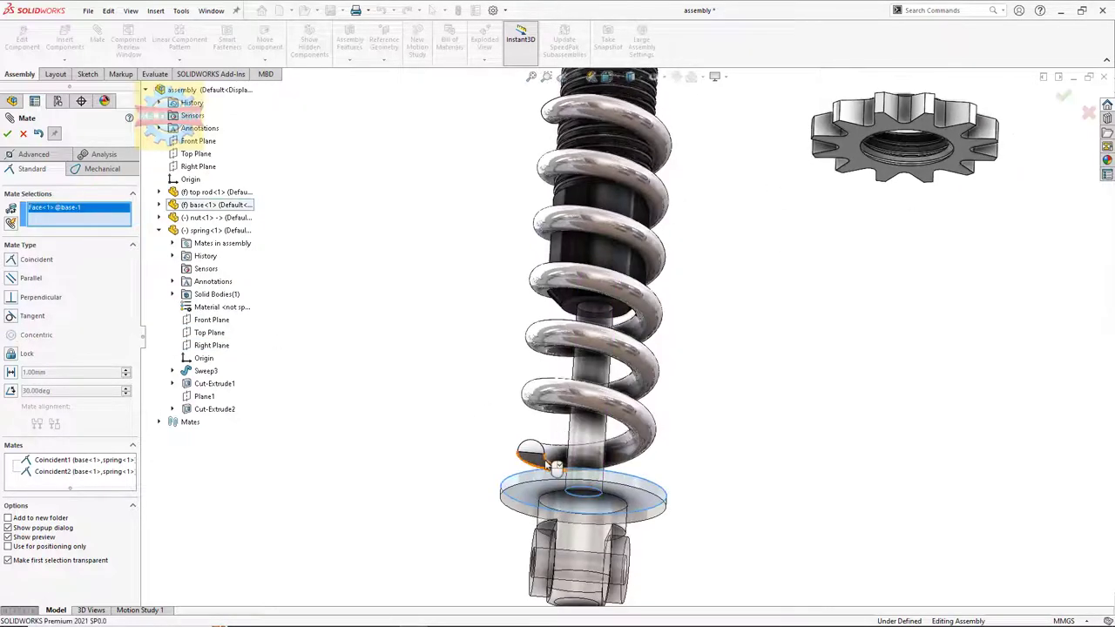
{"action": "left_click", "coordinate": [542, 468]}
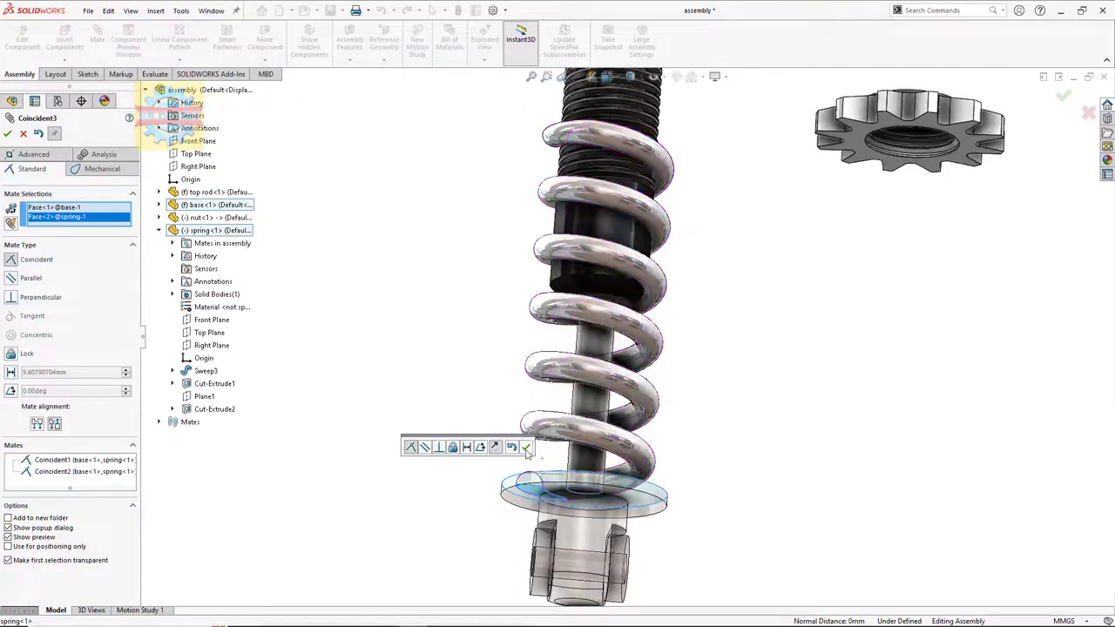
{"action": "left_click", "coordinate": [474, 440]}
Close the mate tool and begin a new mate between the nut's bore and the top rod.
{"action": "left_click", "coordinate": [5, 135]}
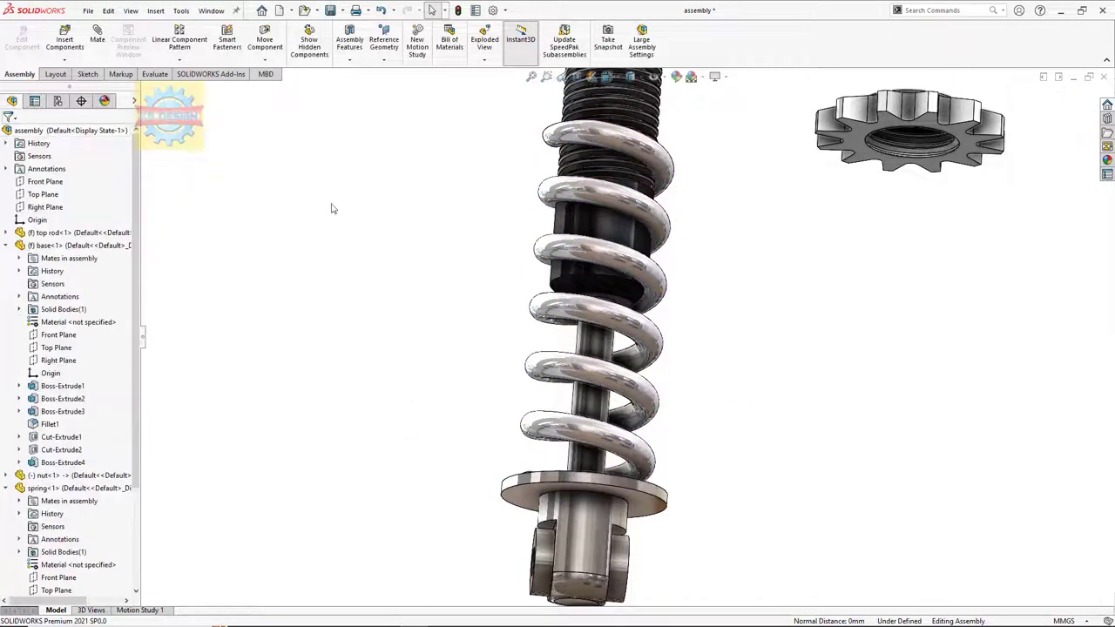
{"action": "scroll", "coordinate": [498, 226], "scroll_direction": "up", "scroll_amount": 3}
{"action": "scroll", "coordinate": [780, 225], "scroll_direction": "up", "scroll_amount": 3}
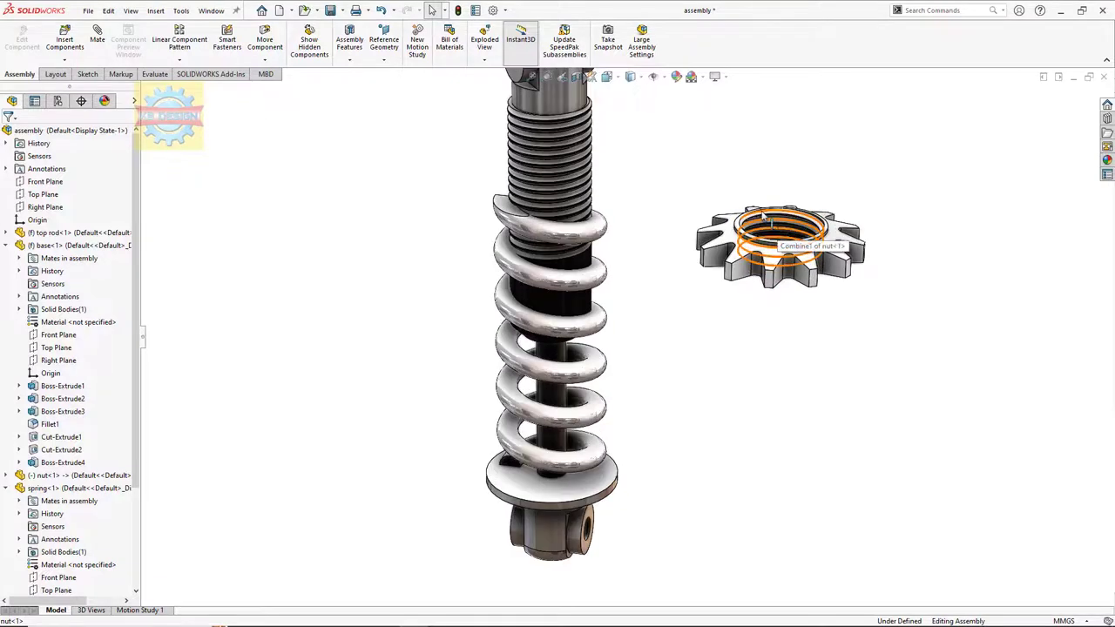
{"action": "left_click", "coordinate": [754, 220]}
{"action": "key", "text": "z"}
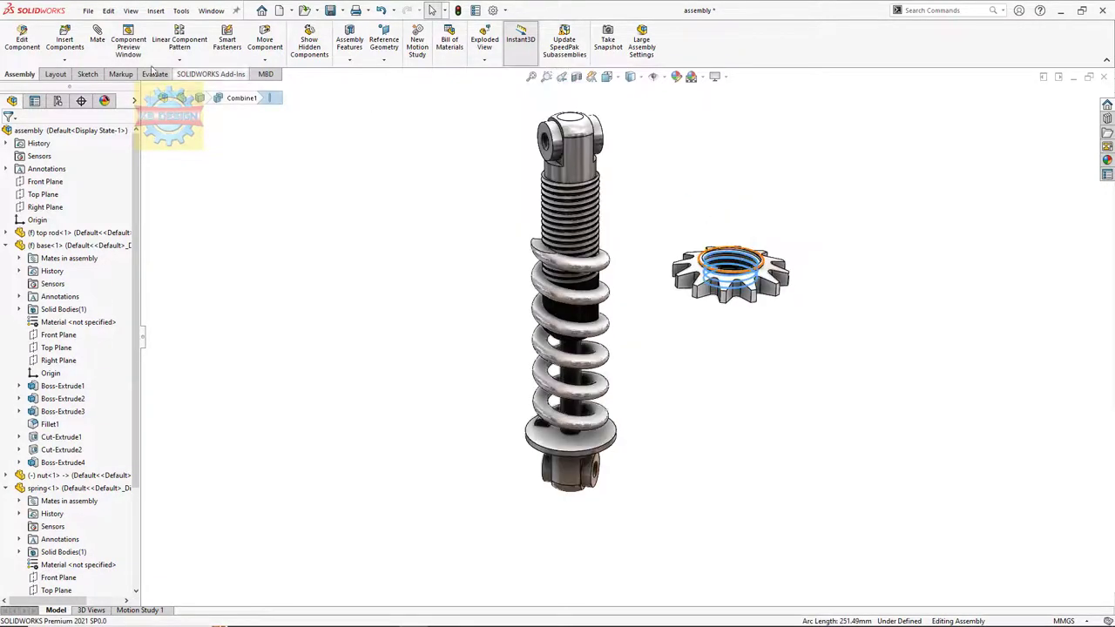
{"action": "key", "text": "m"}
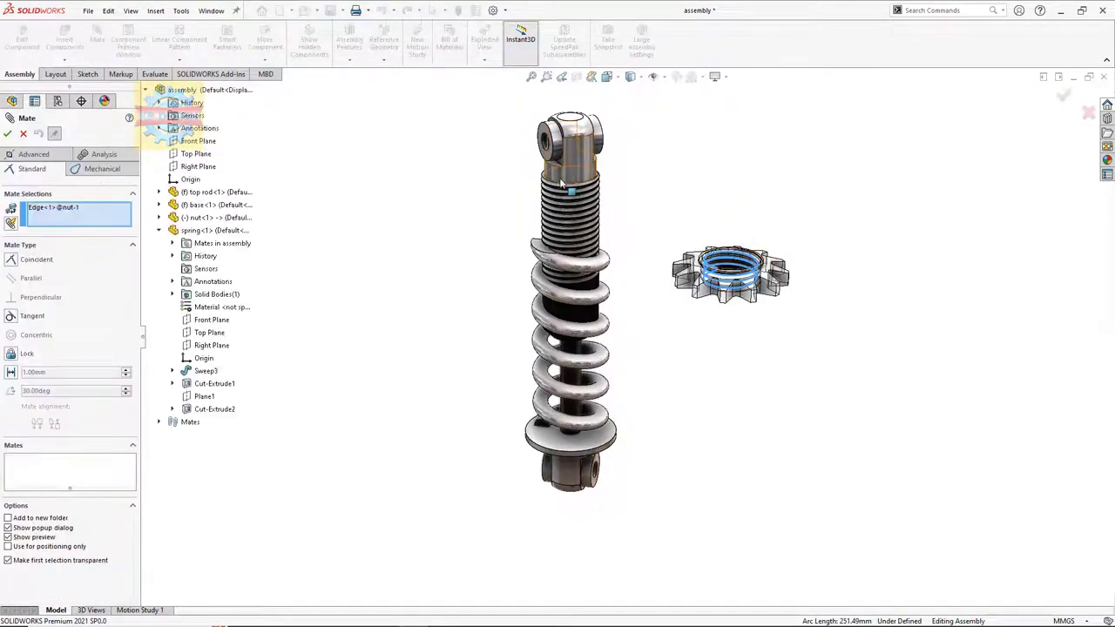
{"action": "left_click", "coordinate": [565, 180]}
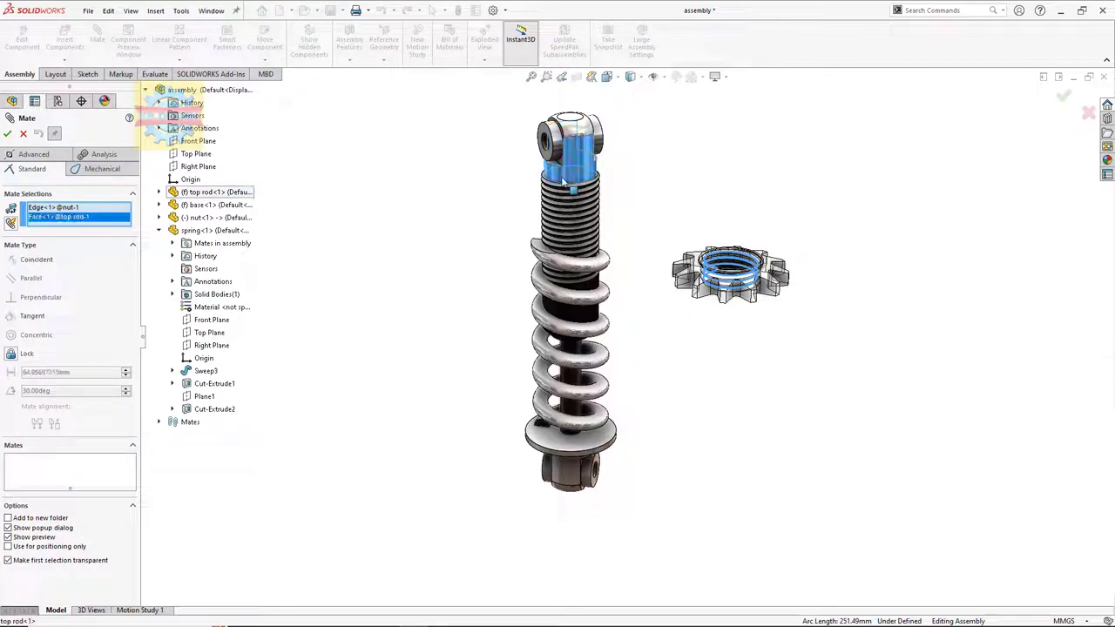
Clear the wrong selections and mate the nut's bore concentric with the top rod's cylinder.
{"action": "right_click", "coordinate": [48, 213]}
{"action": "left_click", "coordinate": [88, 218]}
{"action": "scroll", "coordinate": [705, 292], "scroll_direction": "down", "scroll_amount": 3}
{"action": "scroll", "coordinate": [705, 292], "scroll_direction": "down", "scroll_amount": 3}
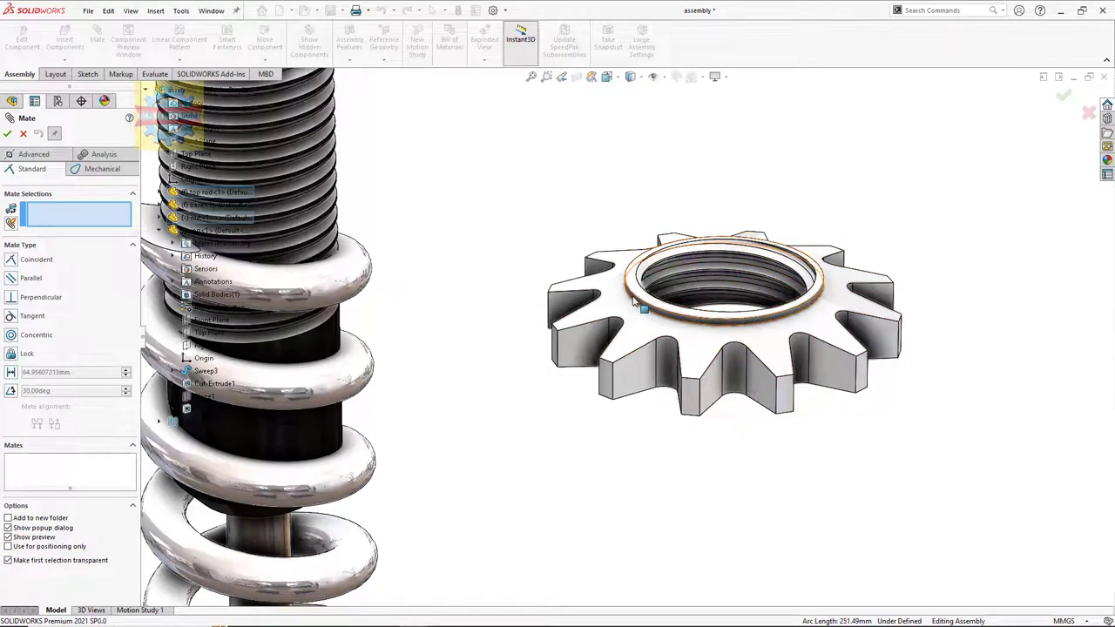
{"action": "left_click", "coordinate": [641, 304]}
{"action": "scroll", "coordinate": [631, 314], "scroll_direction": "up", "scroll_amount": 5}
{"action": "left_click", "coordinate": [433, 176]}
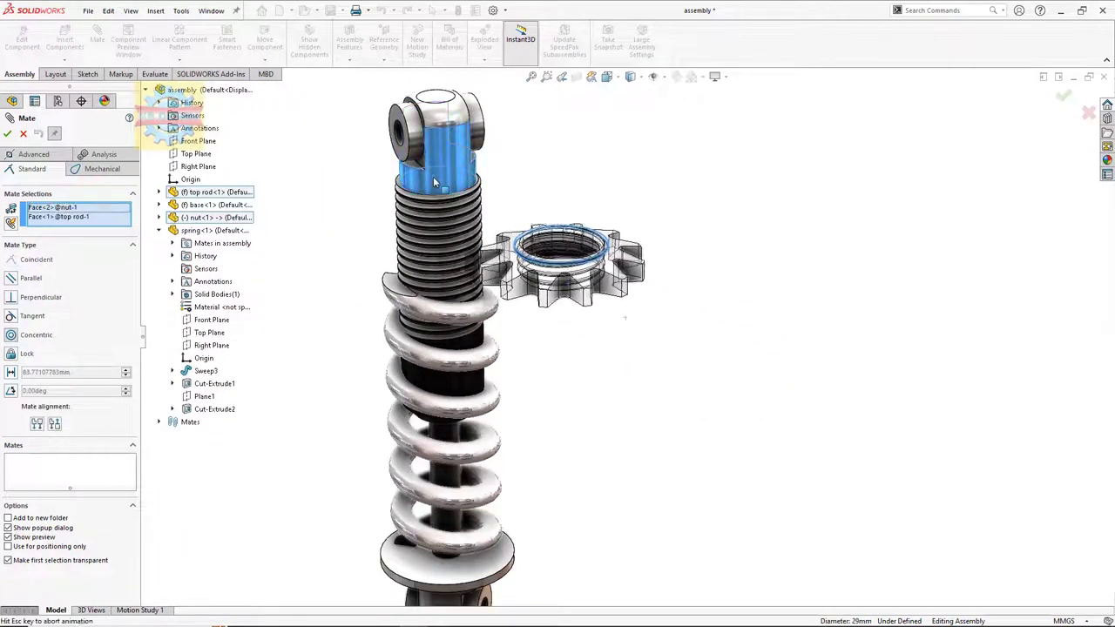
{"action": "left_click", "coordinate": [425, 158]}
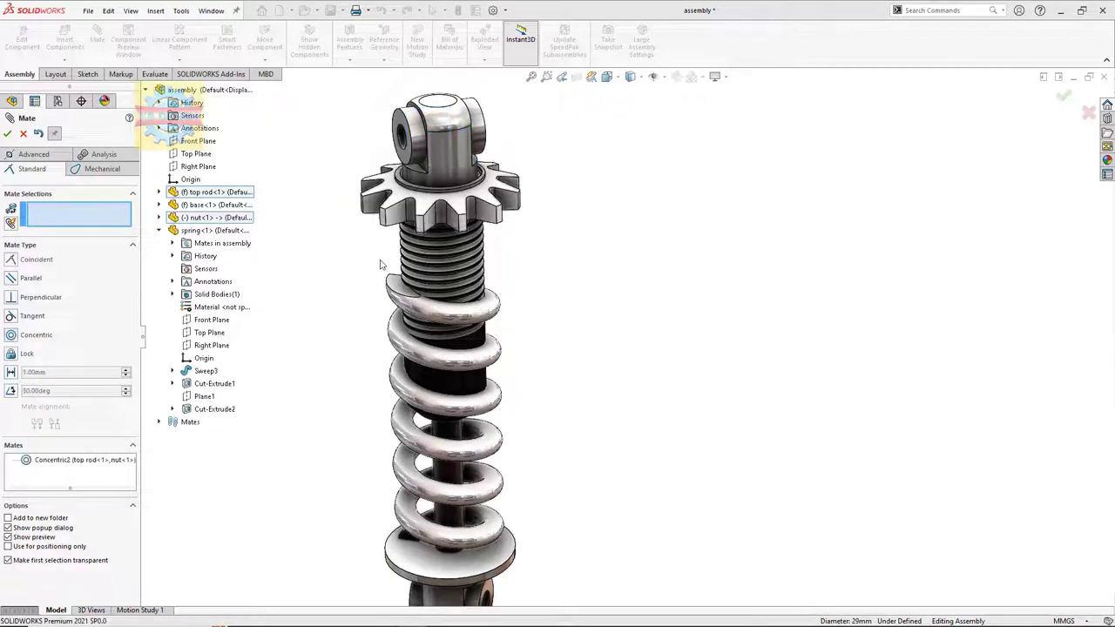
Mate the nut's underside coincident with the spring's top face, then view the assembly isometrically.
{"action": "left_click", "coordinate": [399, 294]}
{"action": "mouse_move", "coordinate": [399, 294]}
{"action": "middle_mouse_down"}
{"action": "mouse_move", "coordinate": [433, 110]}
{"action": "mouse_move", "coordinate": [421, 221]}
{"action": "middle_mouse_up"}
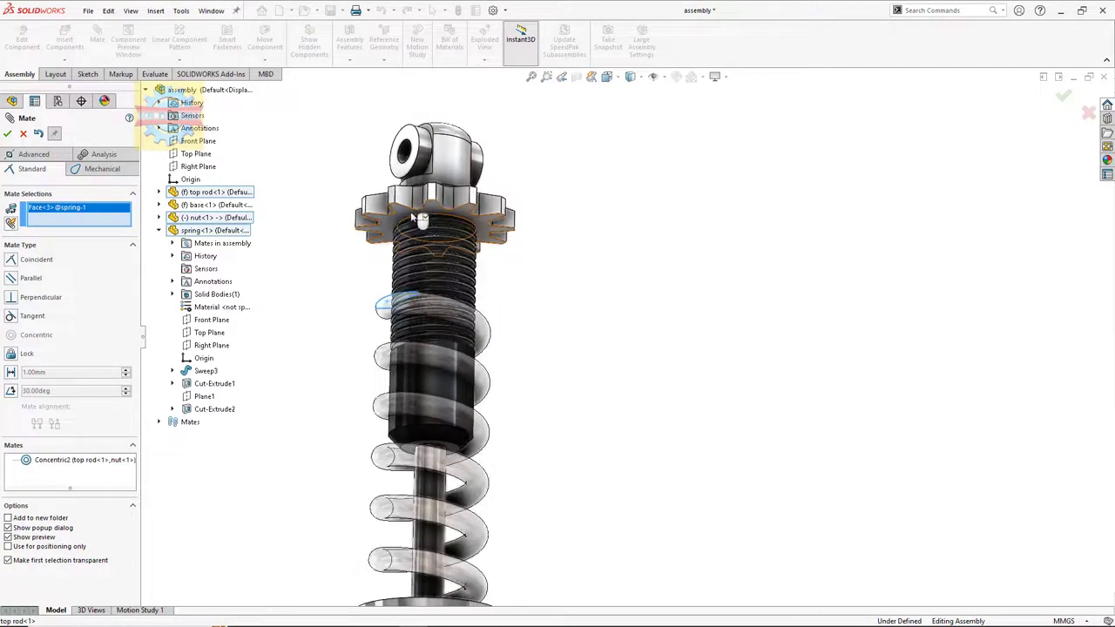
{"action": "left_click", "coordinate": [421, 221]}
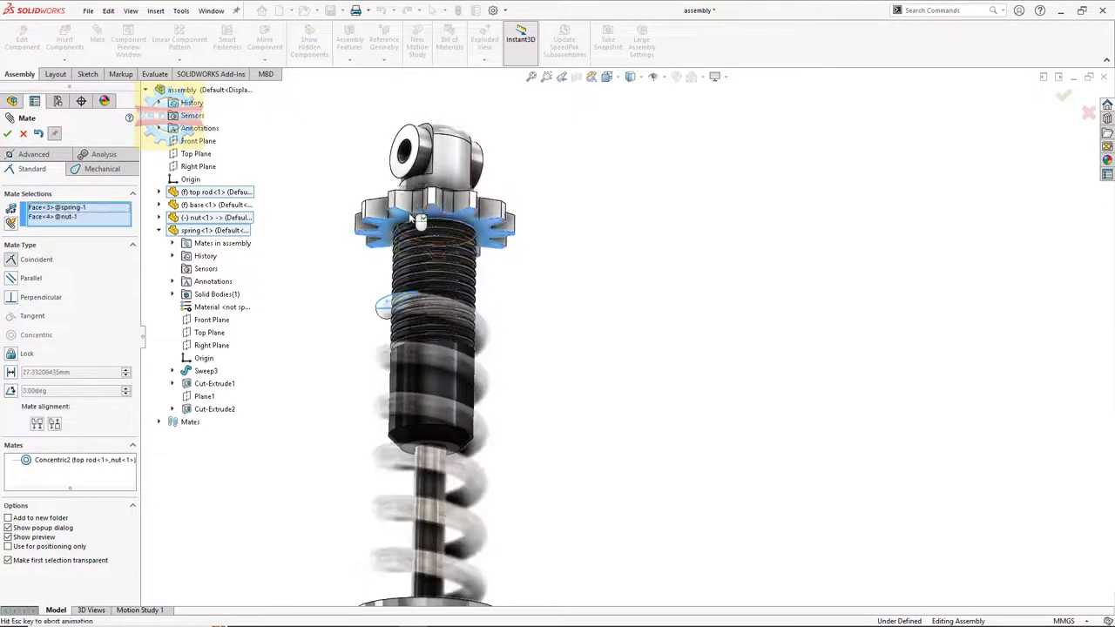
{"action": "left_click", "coordinate": [12, 138]}
{"action": "left_click", "coordinate": [23, 134]}
{"action": "key", "text": "ctrl+7"}
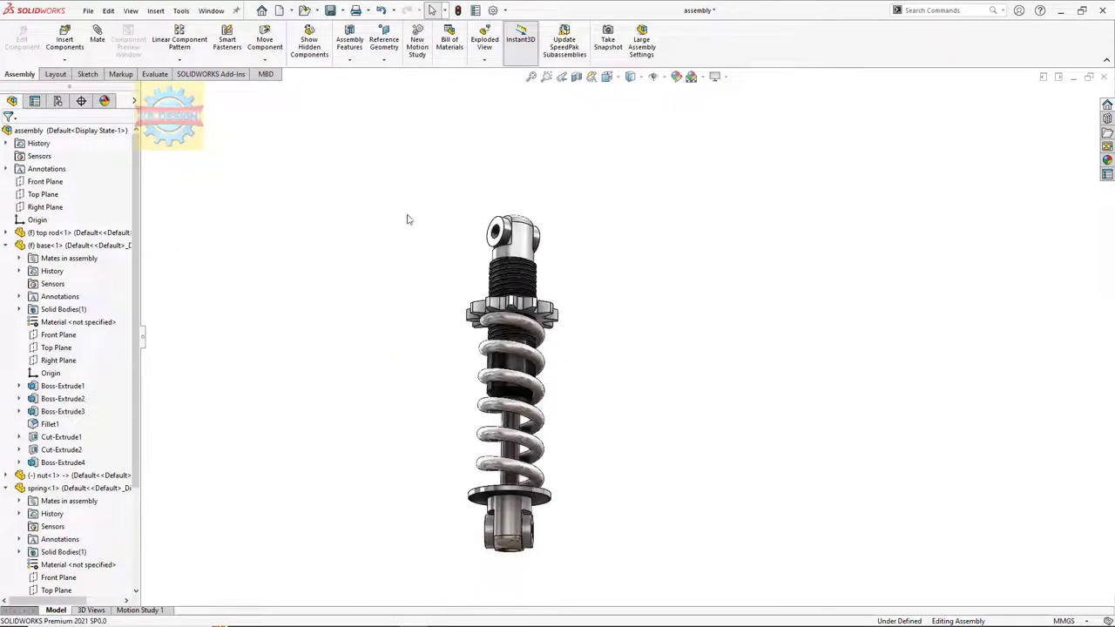
{"action": "left_click", "coordinate": [6, 245]}
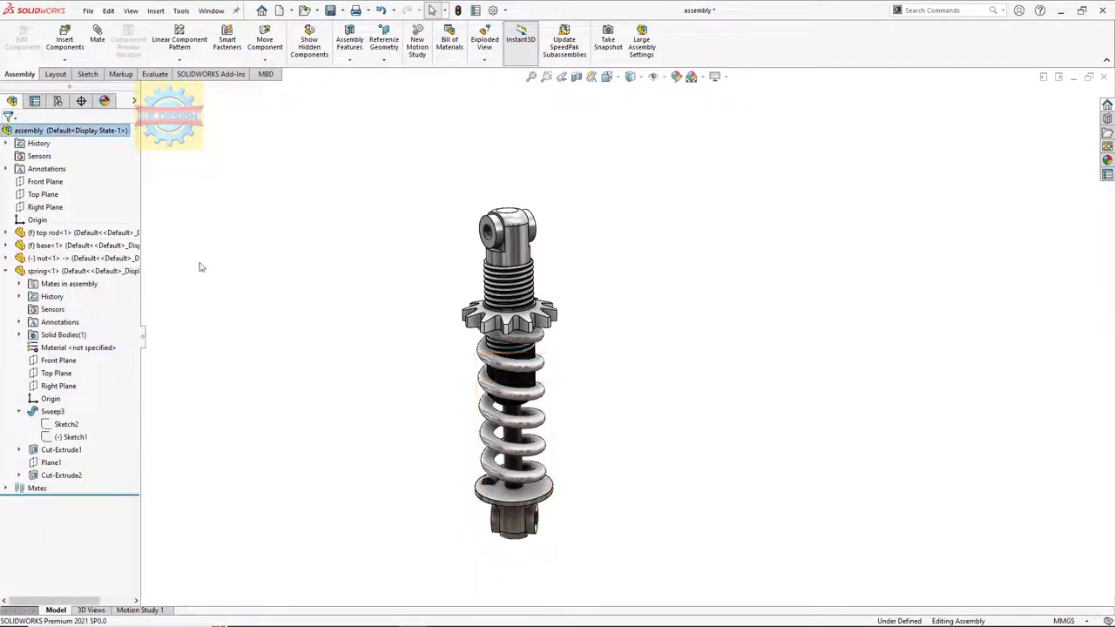